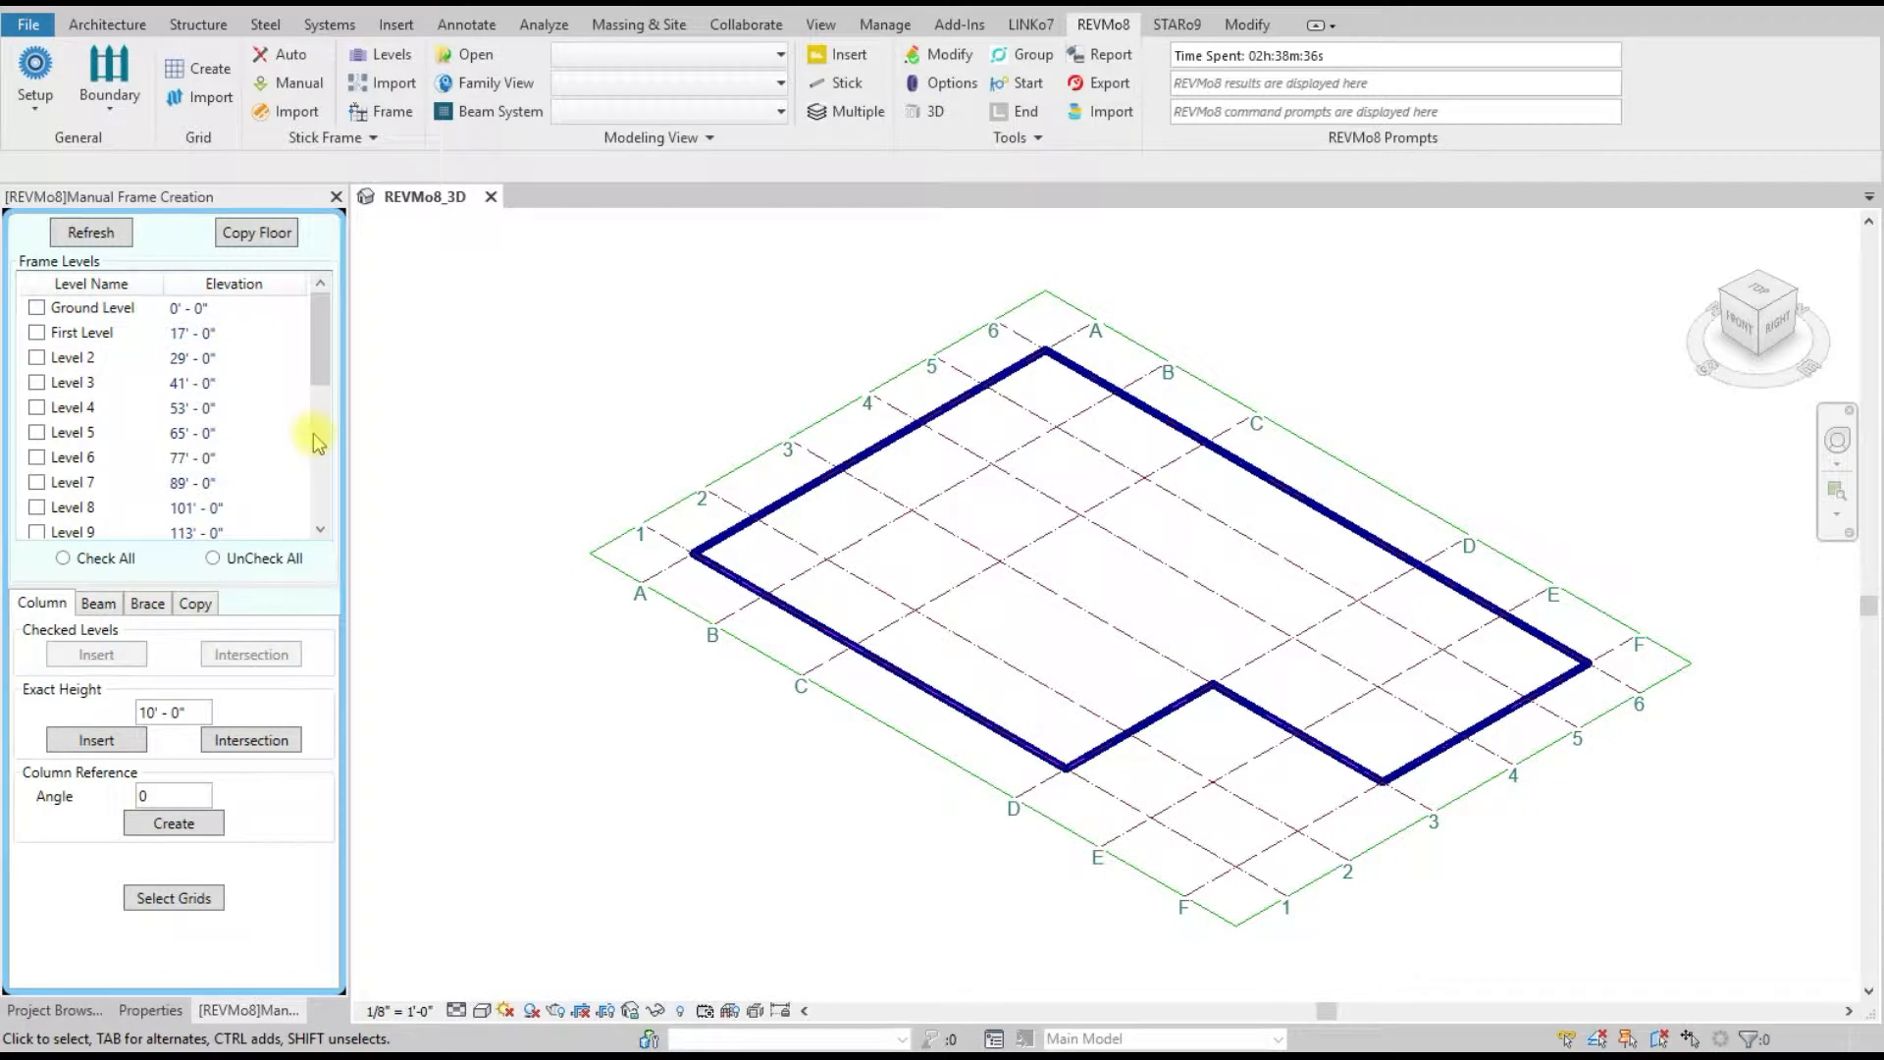
- Examine the frame level list and the Column, Beam, Brace and Copy options of manual frame creation
mouse_move(320, 339)
left_mouse_down()
mouse_move(340, 458)
mouse_move(334, 326)
left_mouse_up()
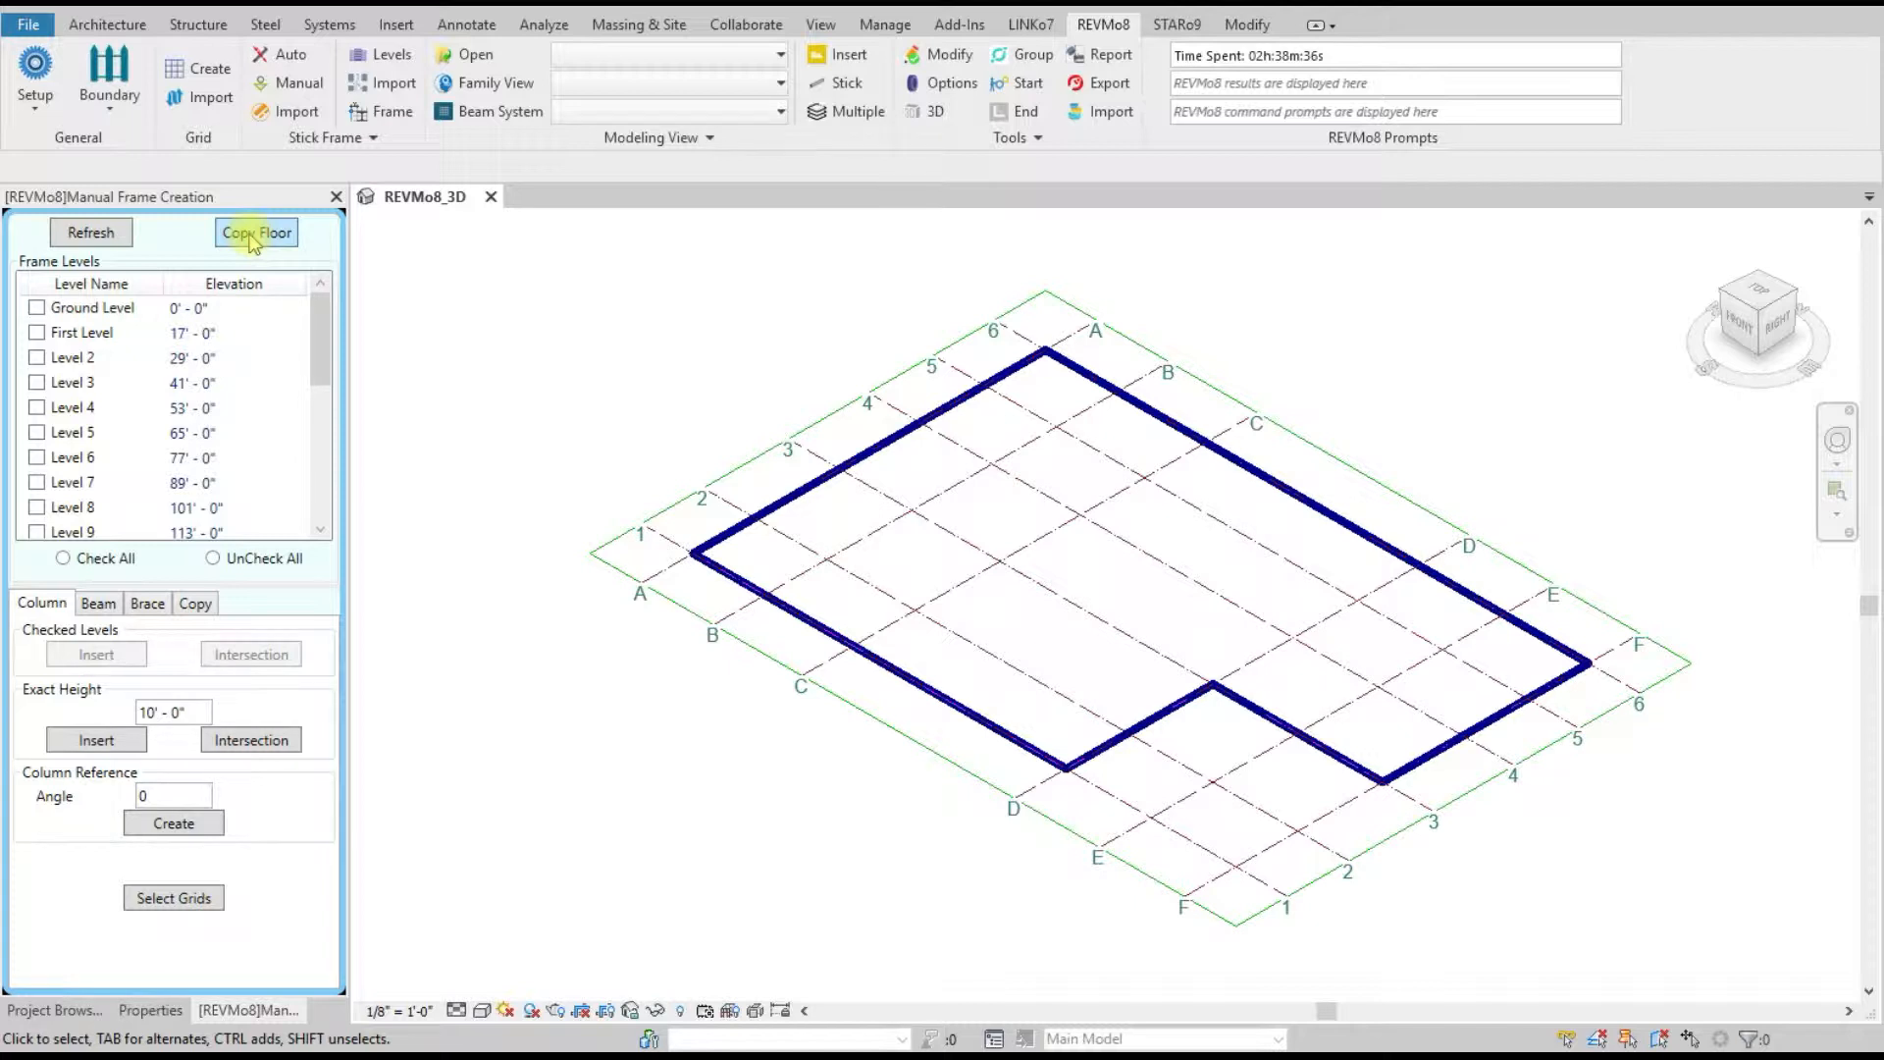
left_click(64, 558)
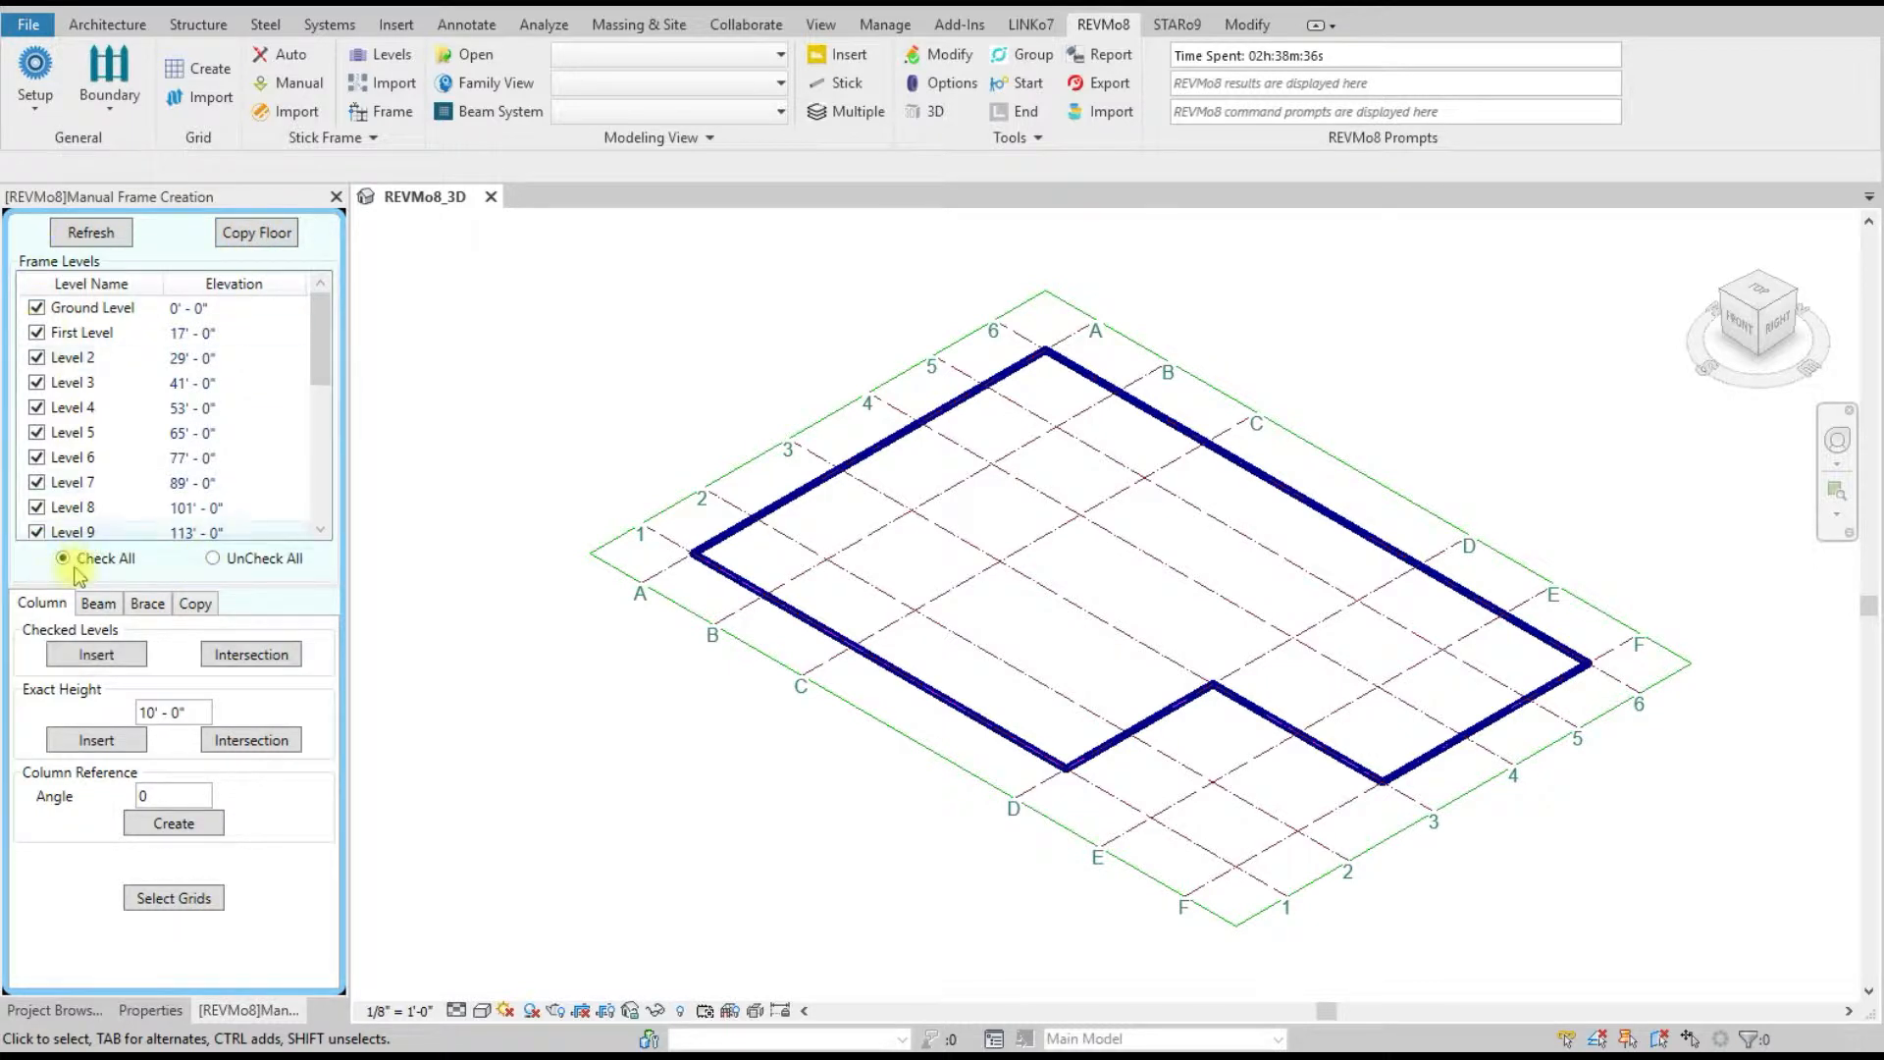
left_click(213, 558)
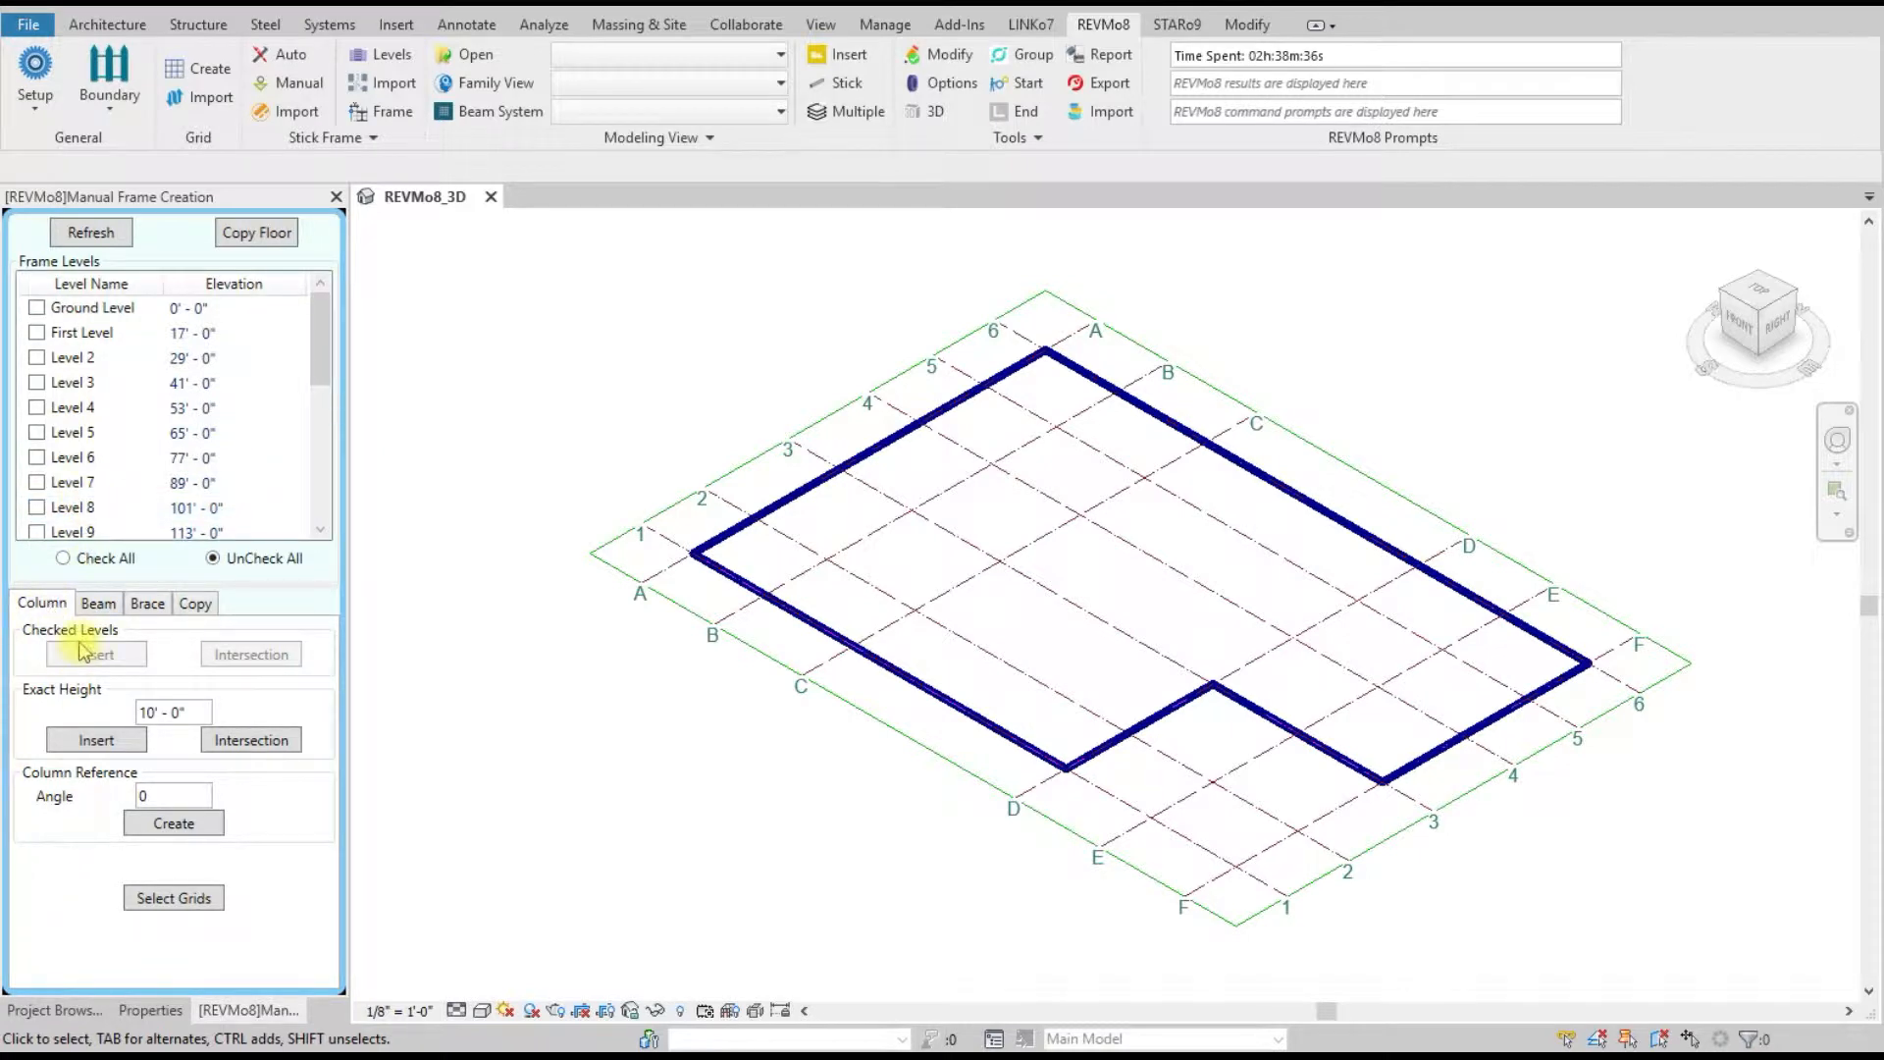
left_click(98, 604)
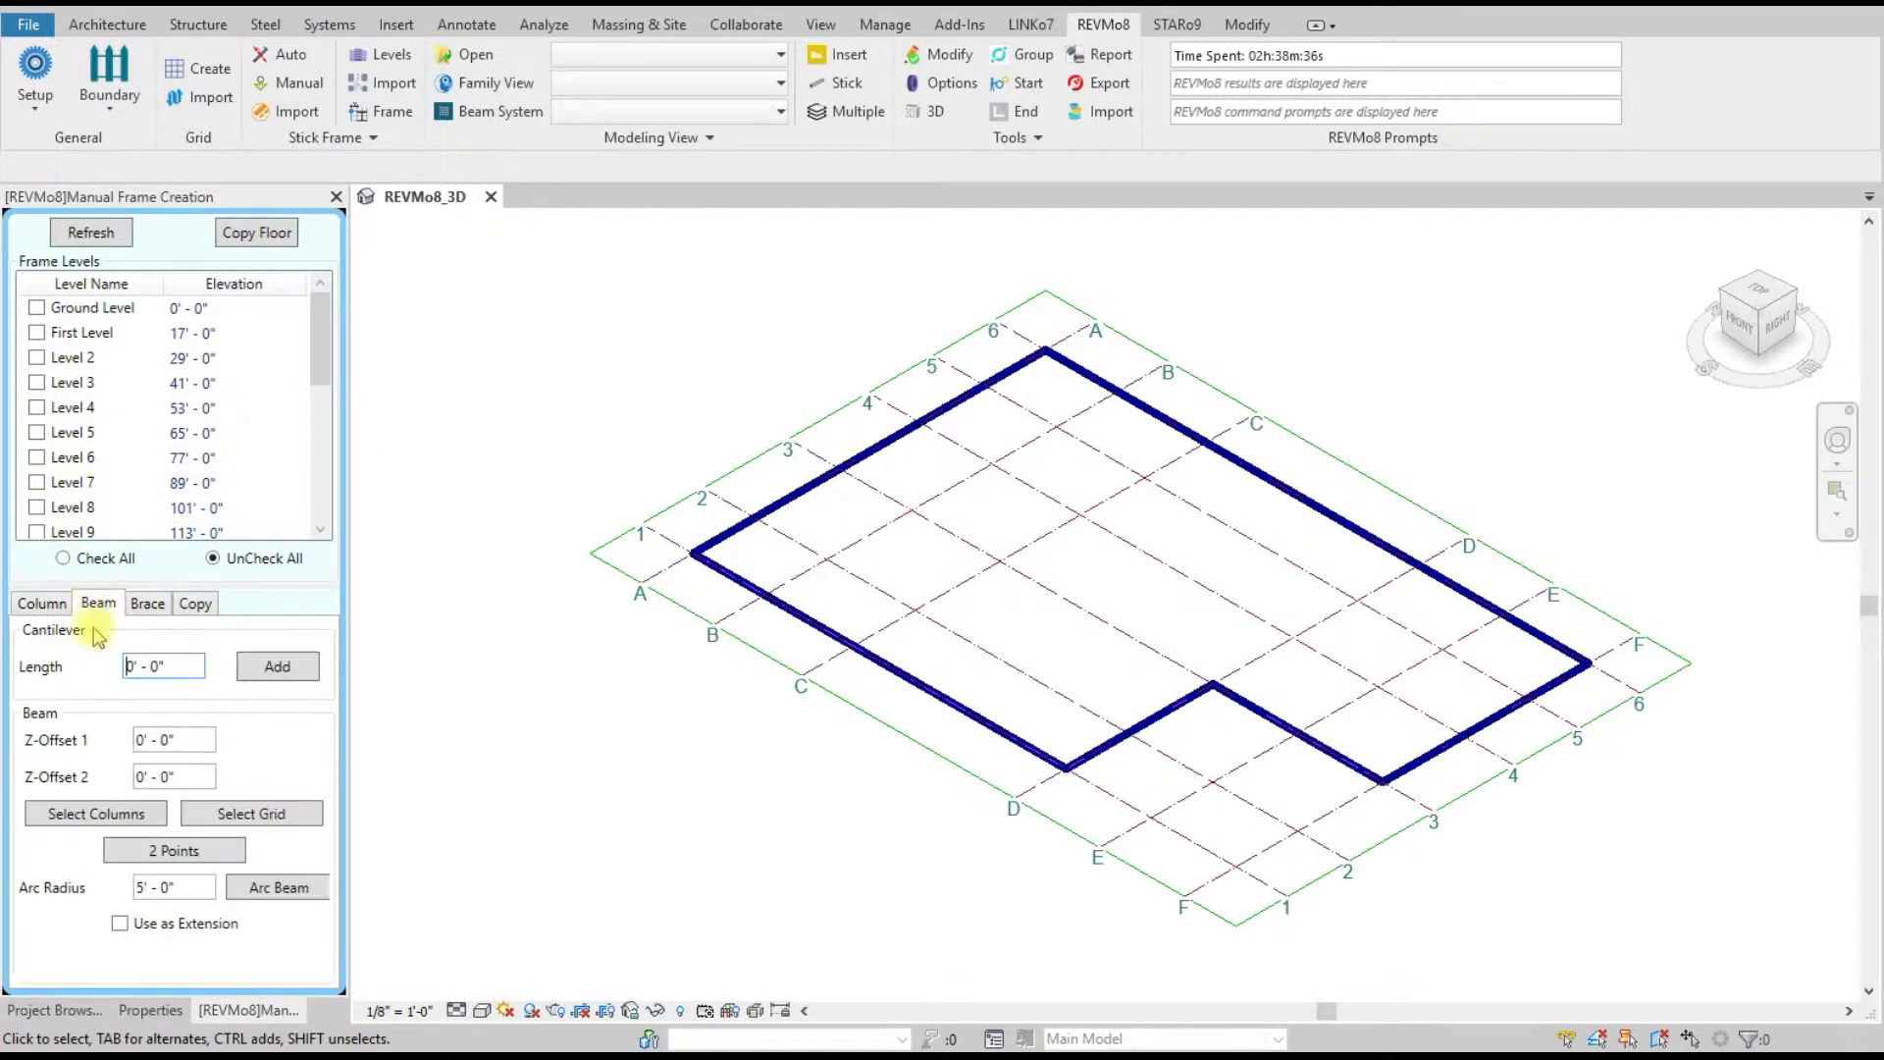
left_click(148, 603)
left_click(196, 606)
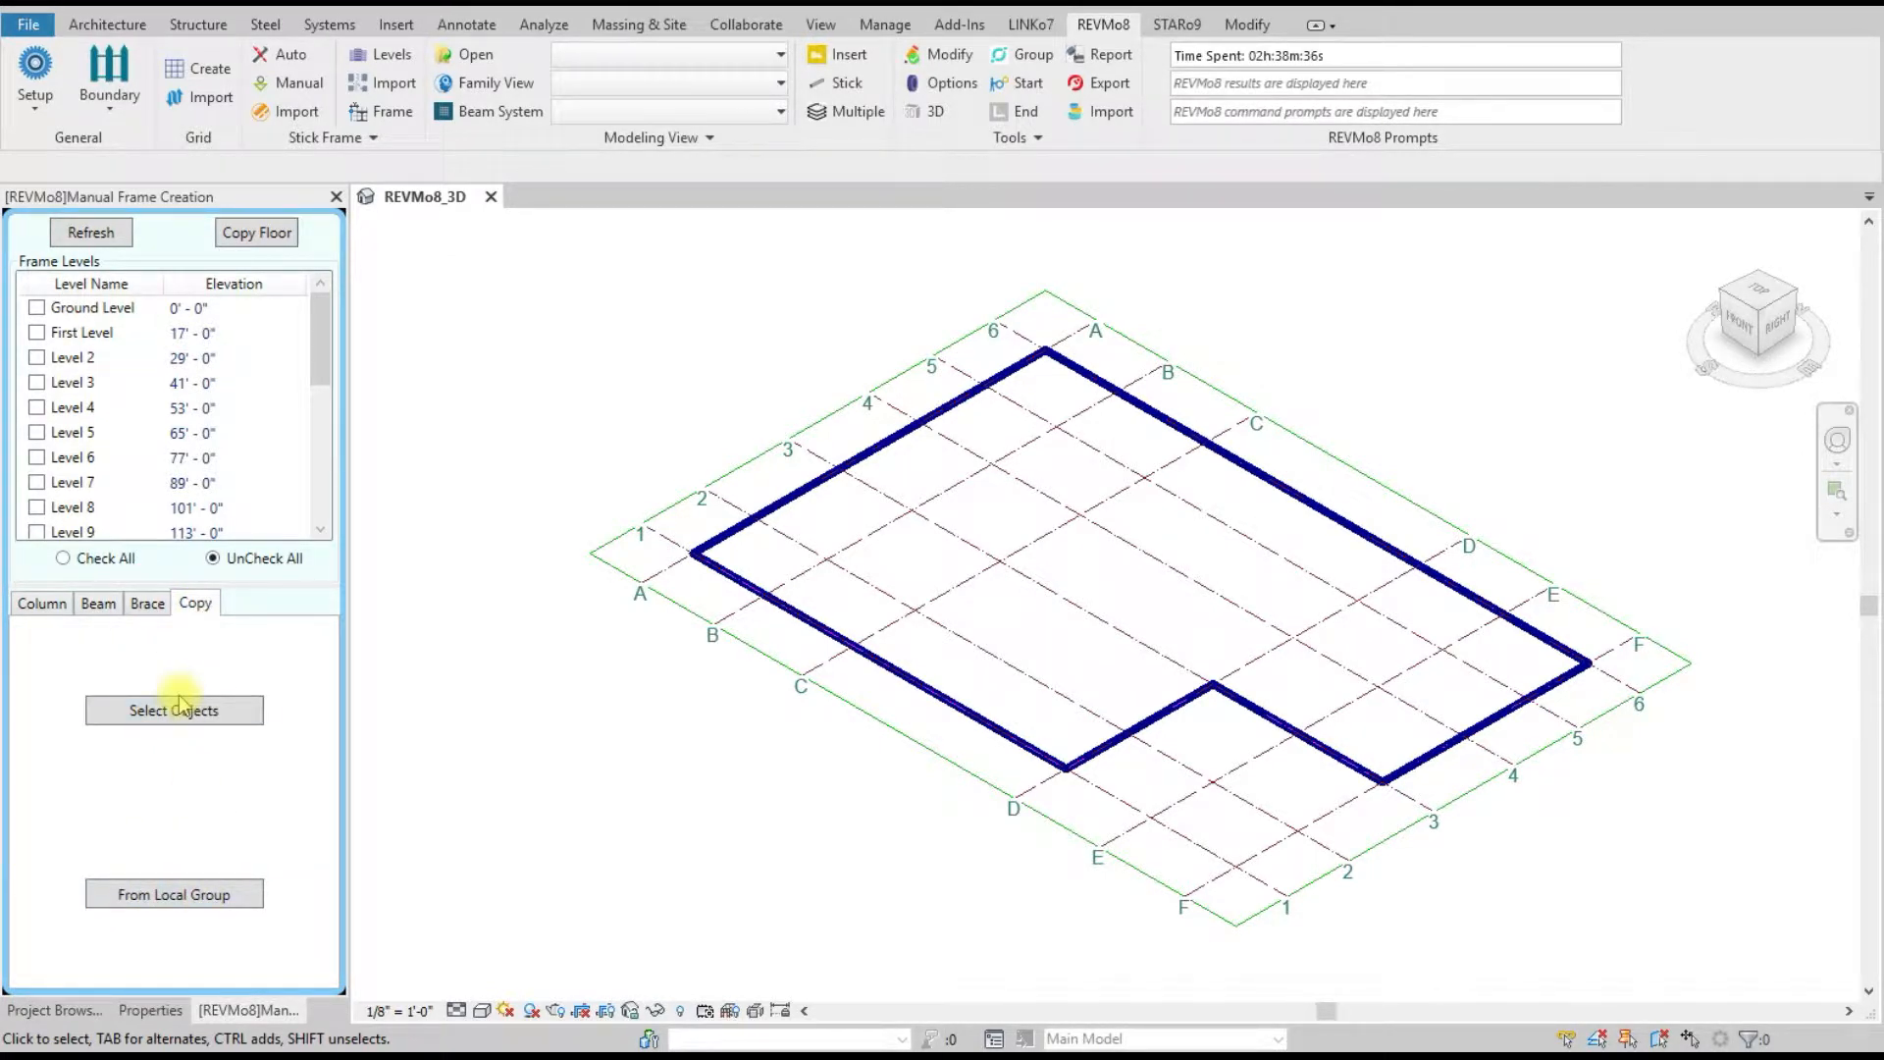
left_click(41, 606)
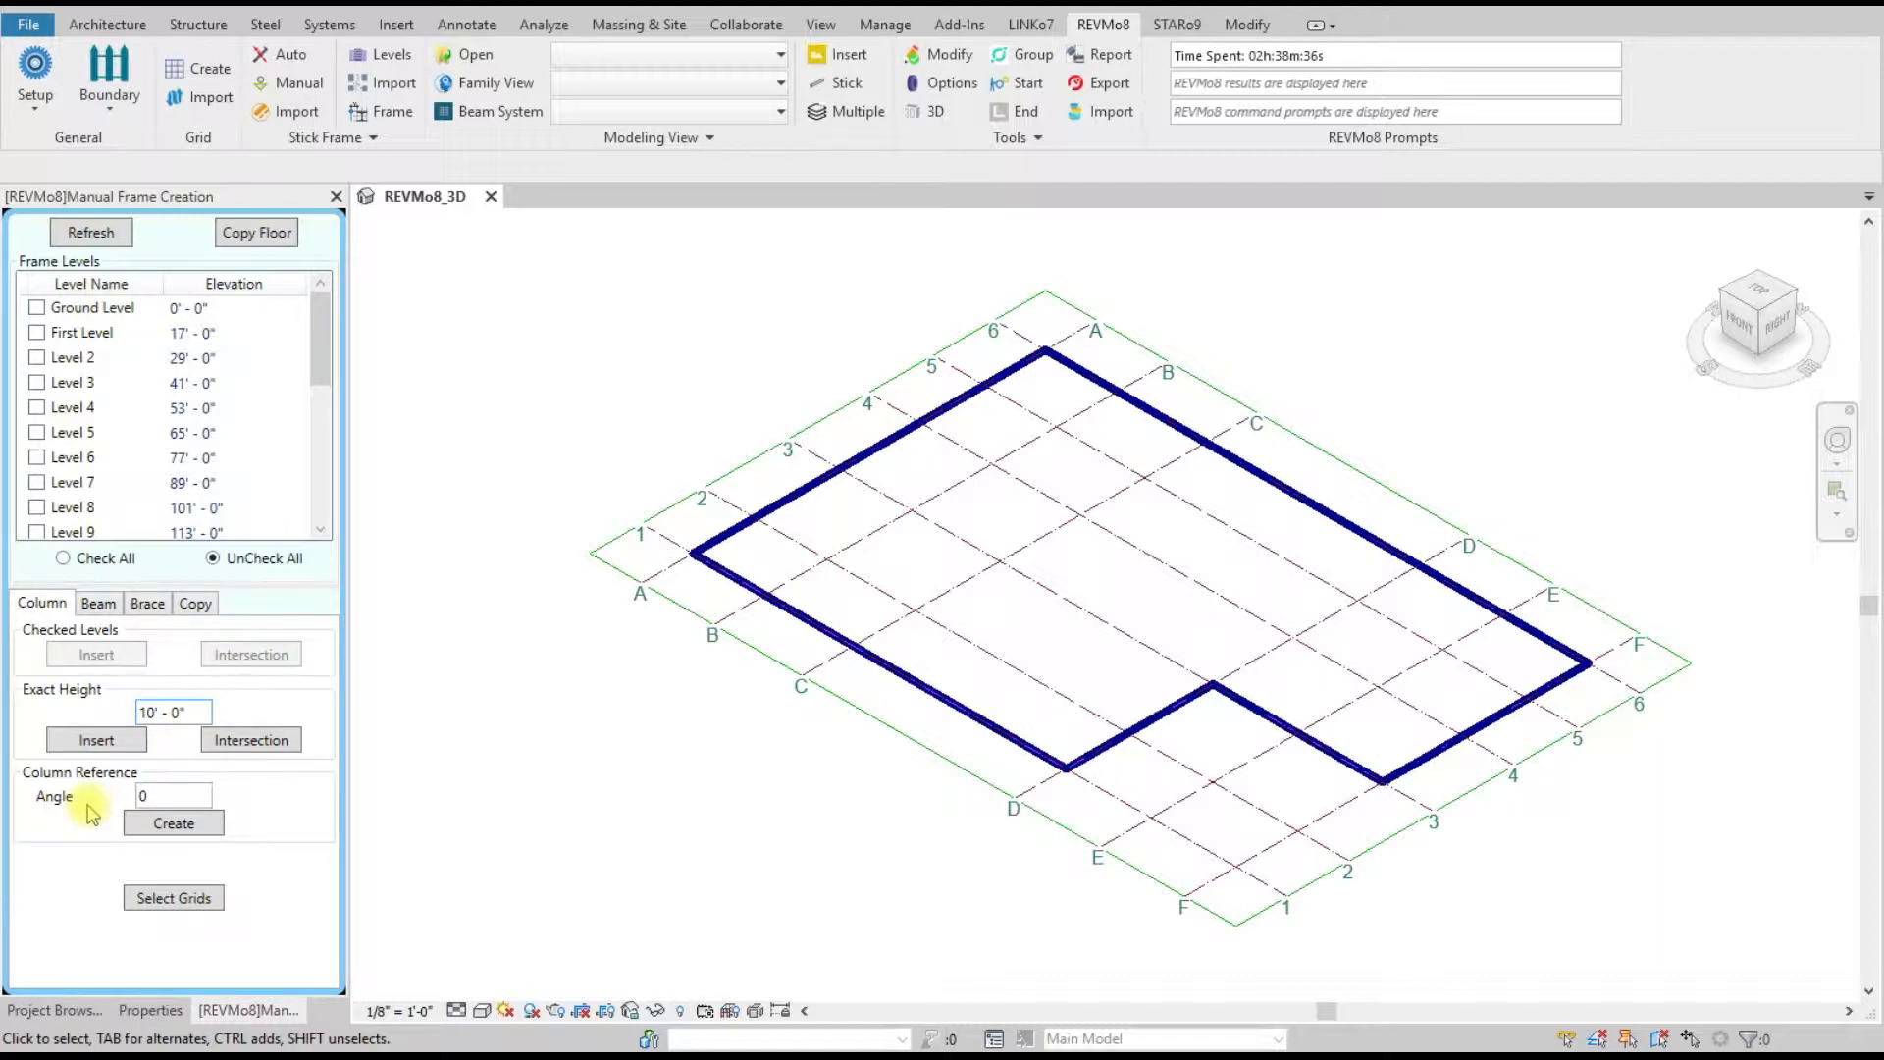
left_click(143, 797)
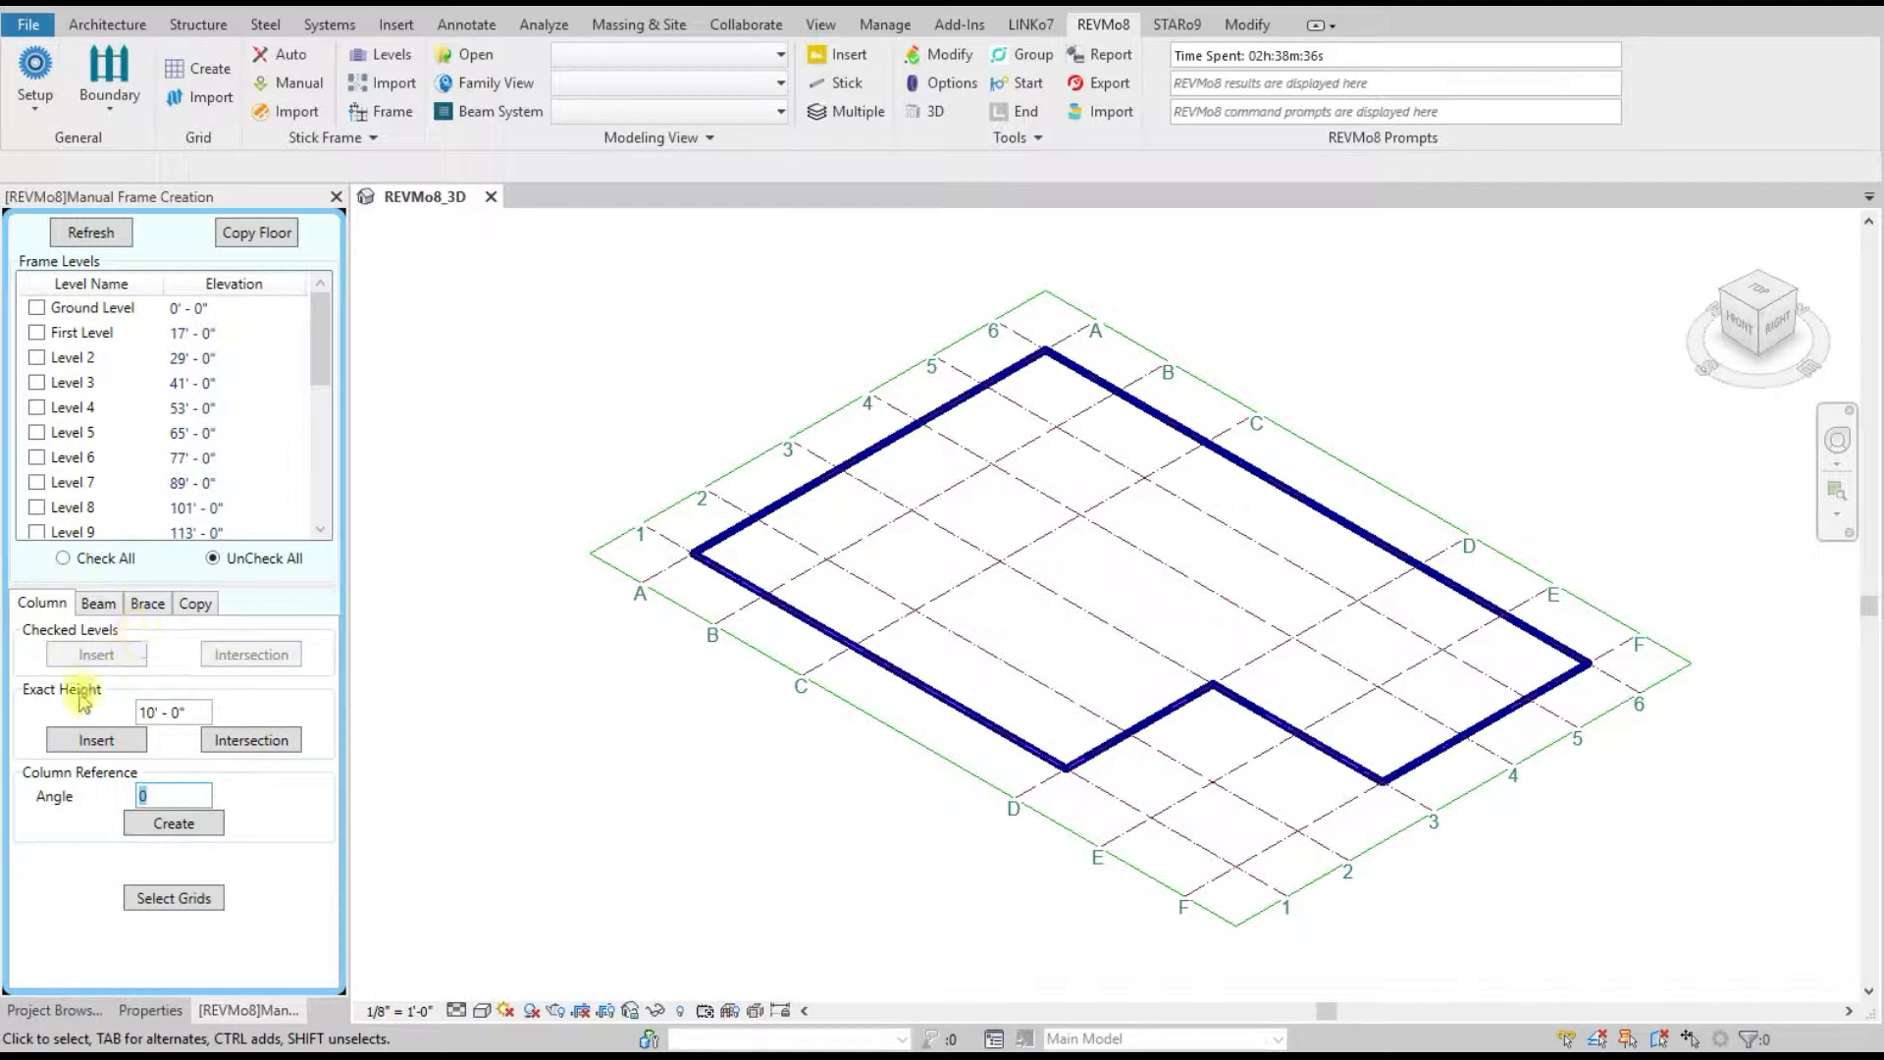
- Mark Ground Level, First Level, Level 2 and Level 3 as the frame levels for new columns
left_click(37, 308)
left_click(37, 333)
left_click(36, 357)
left_click(38, 382)
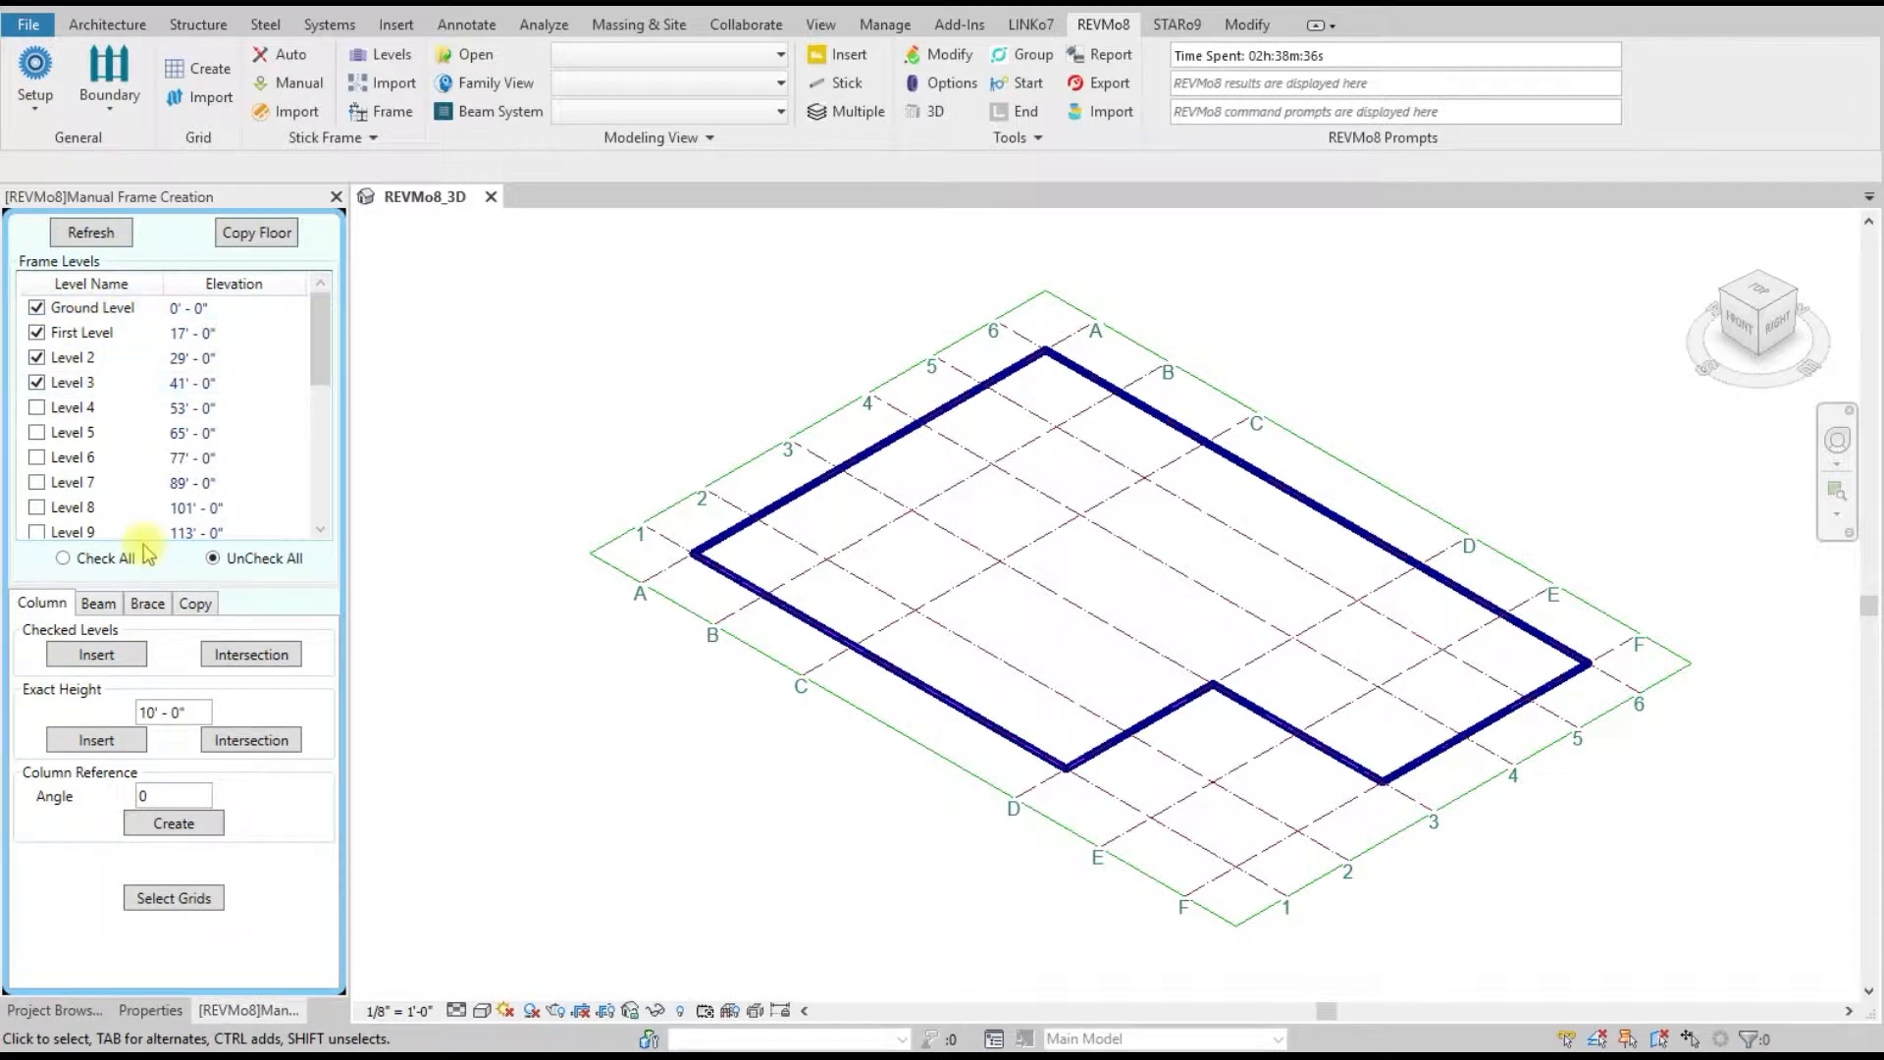
- Insert three columns through the checked levels at points along grid B, between grids 2 and 5
left_click(98, 655)
scroll(886, 557, "up", 2)
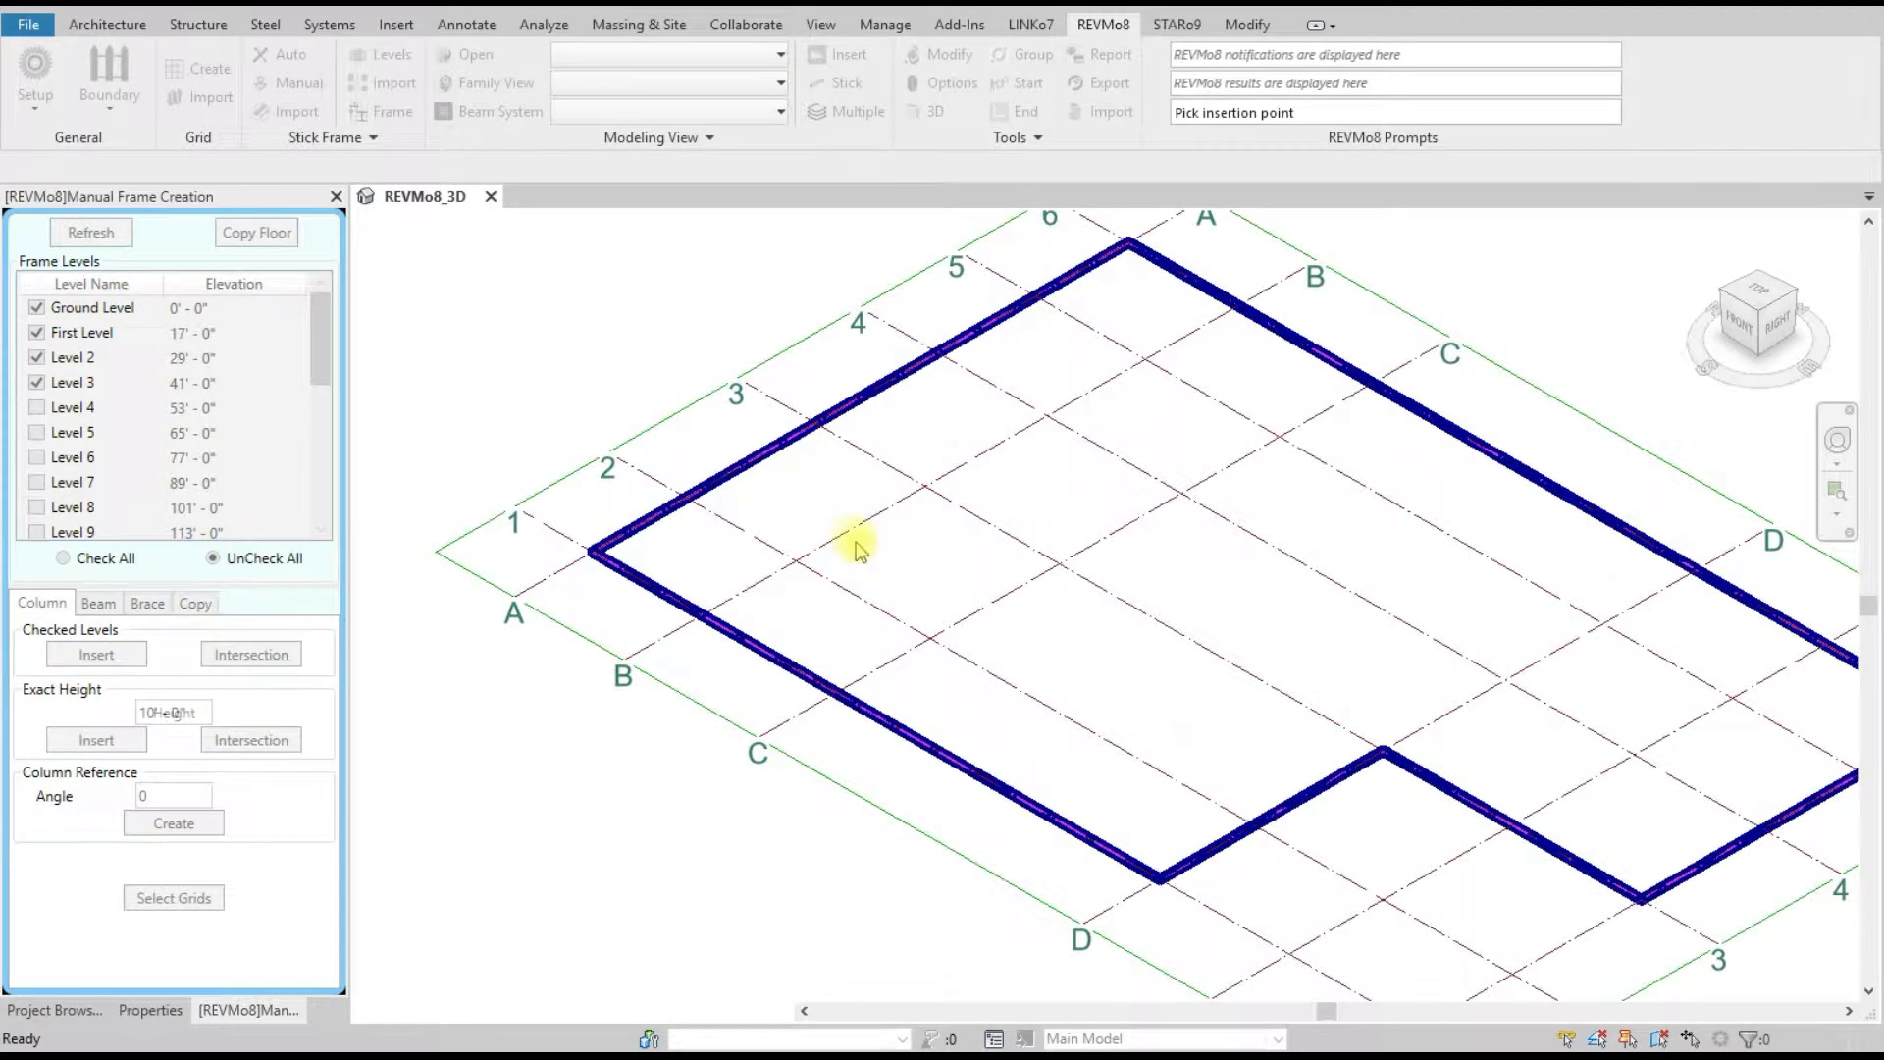
left_click(980, 461)
left_click(1100, 384)
right_click(984, 492)
left_click(1009, 505)
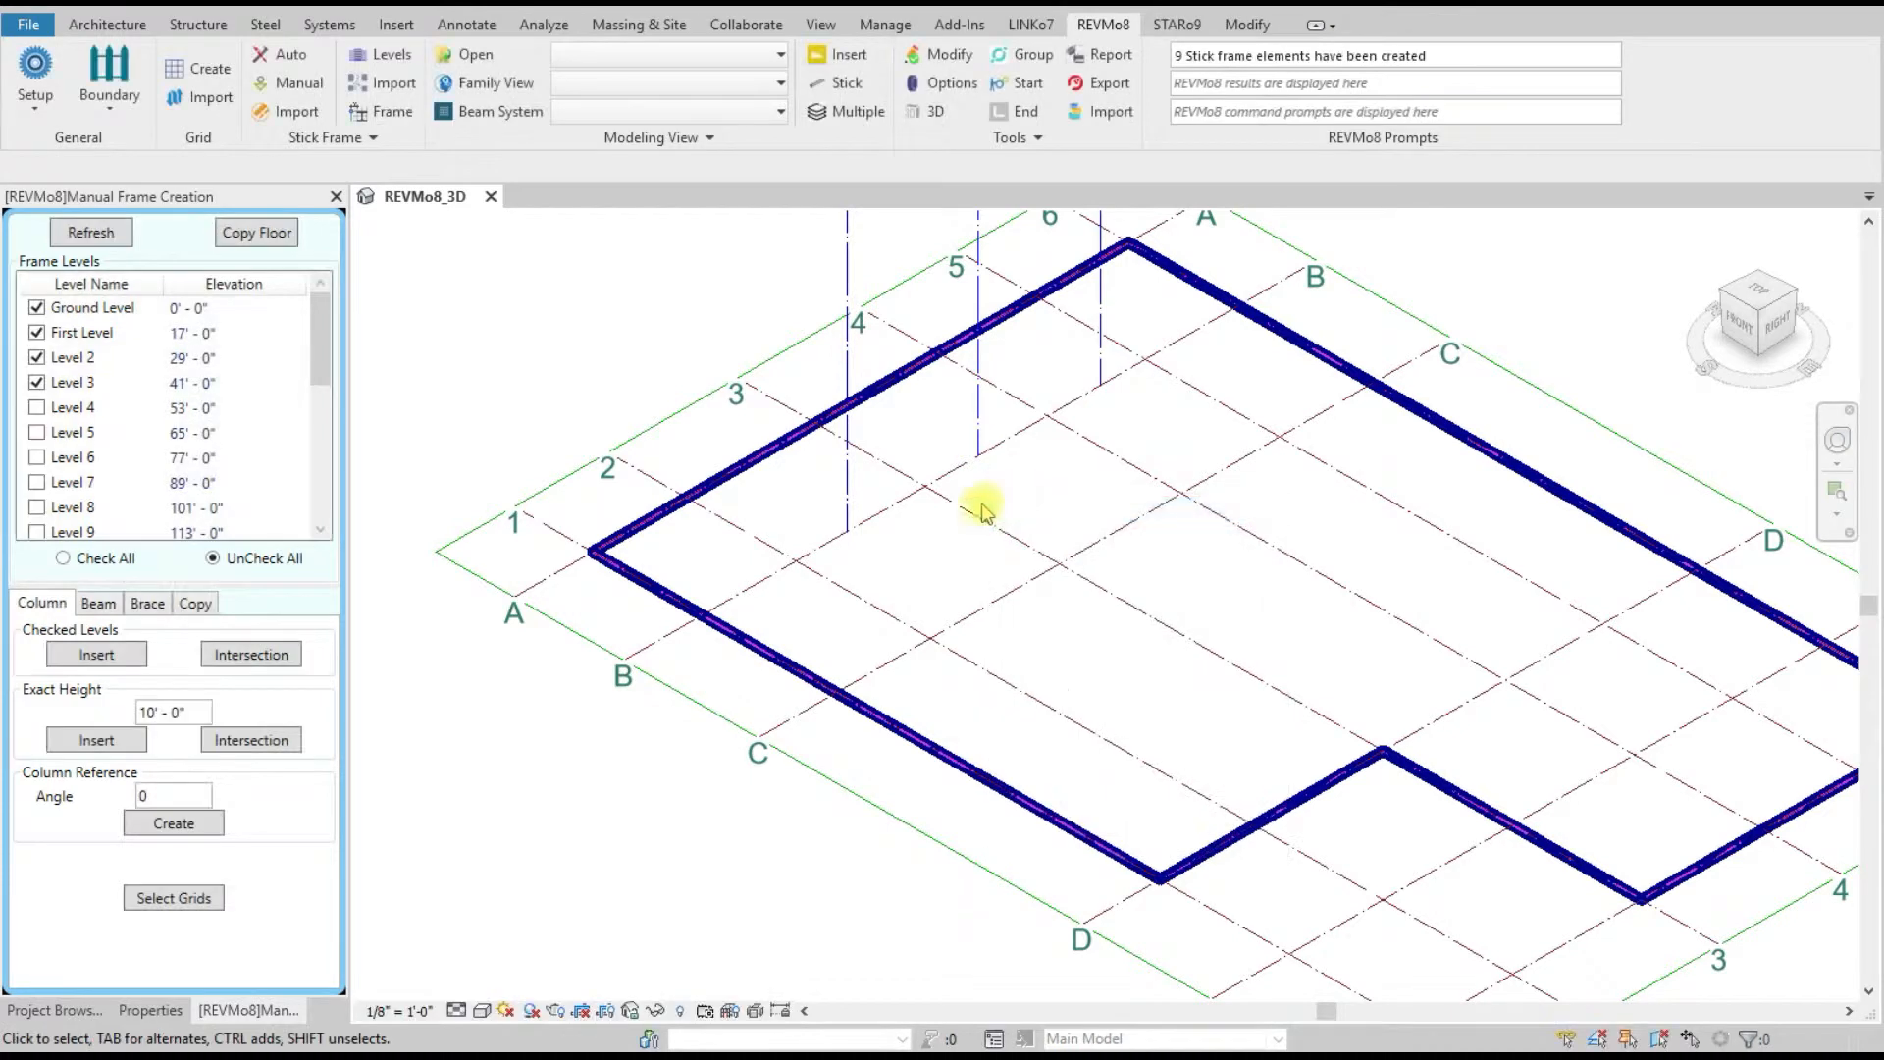
- Insert columns through the checked levels at the intersections of grid C with grids 2, 3 and 4
left_click(250, 655)
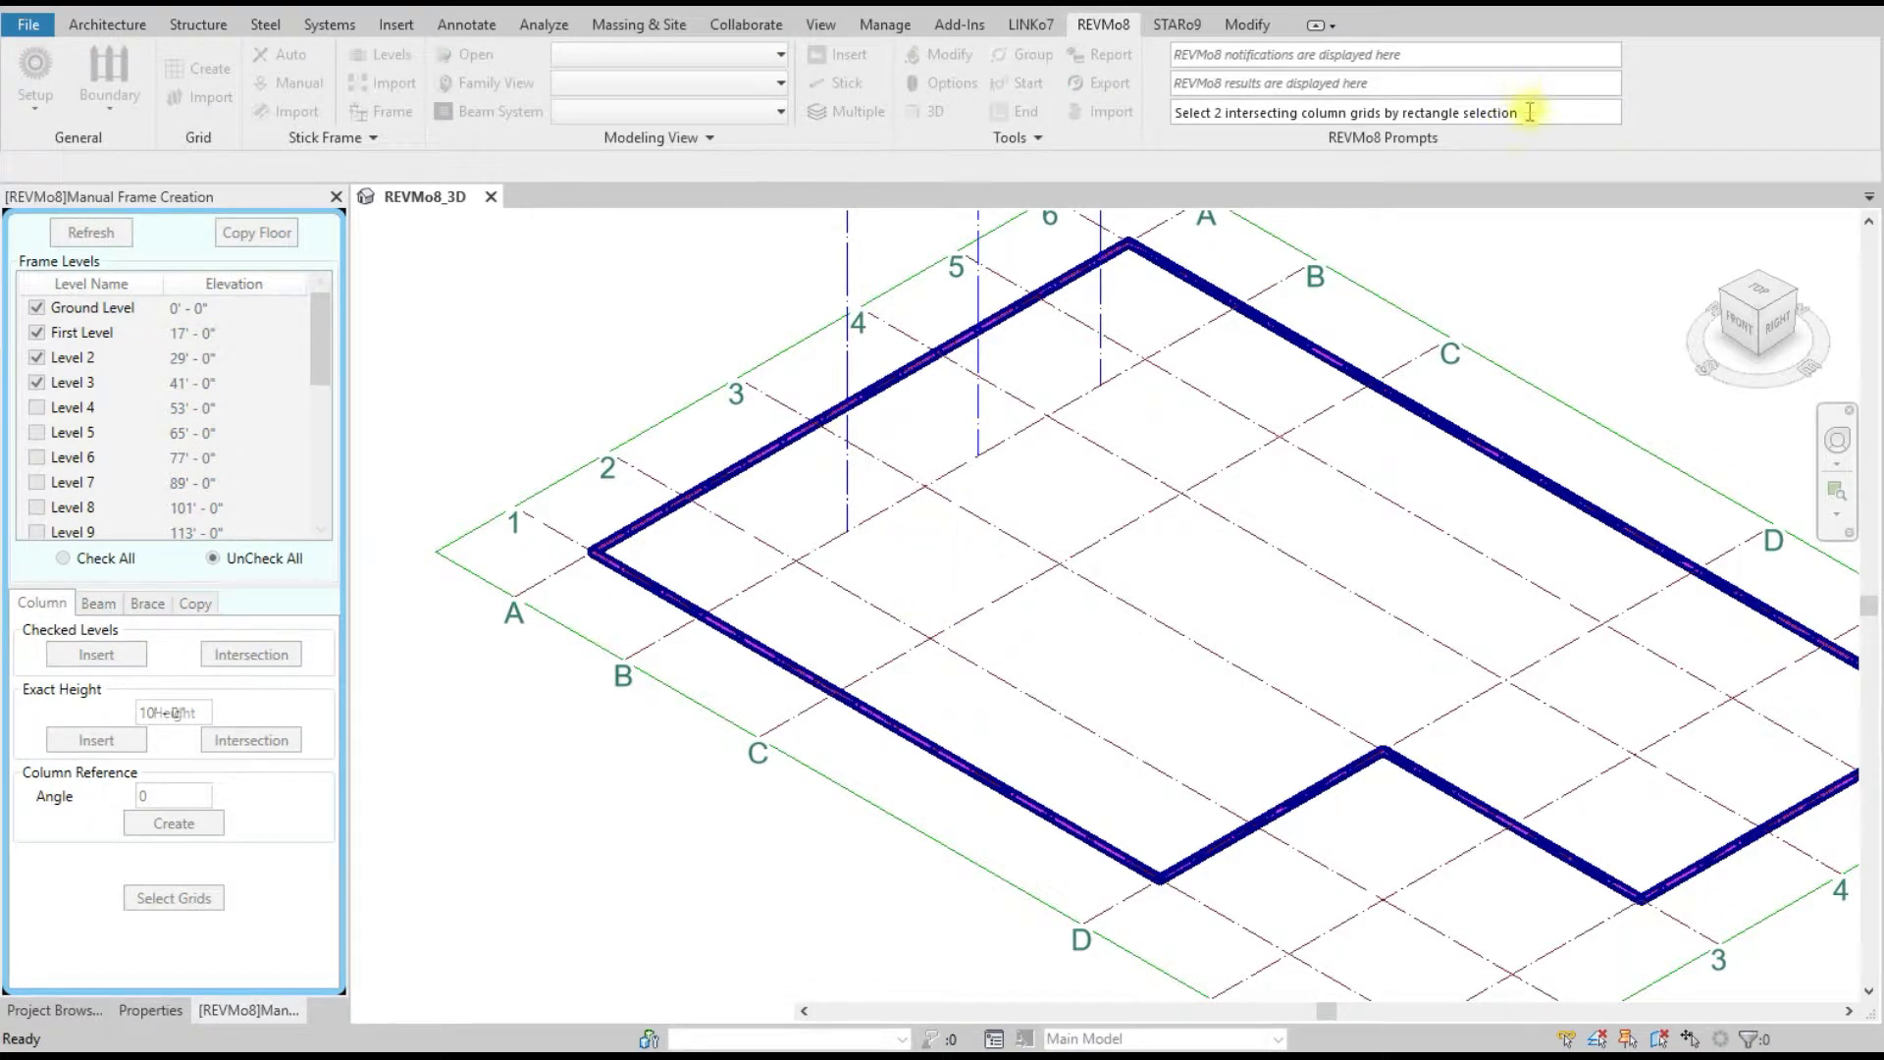
left_click_drag(1521, 113, 1179, 102)
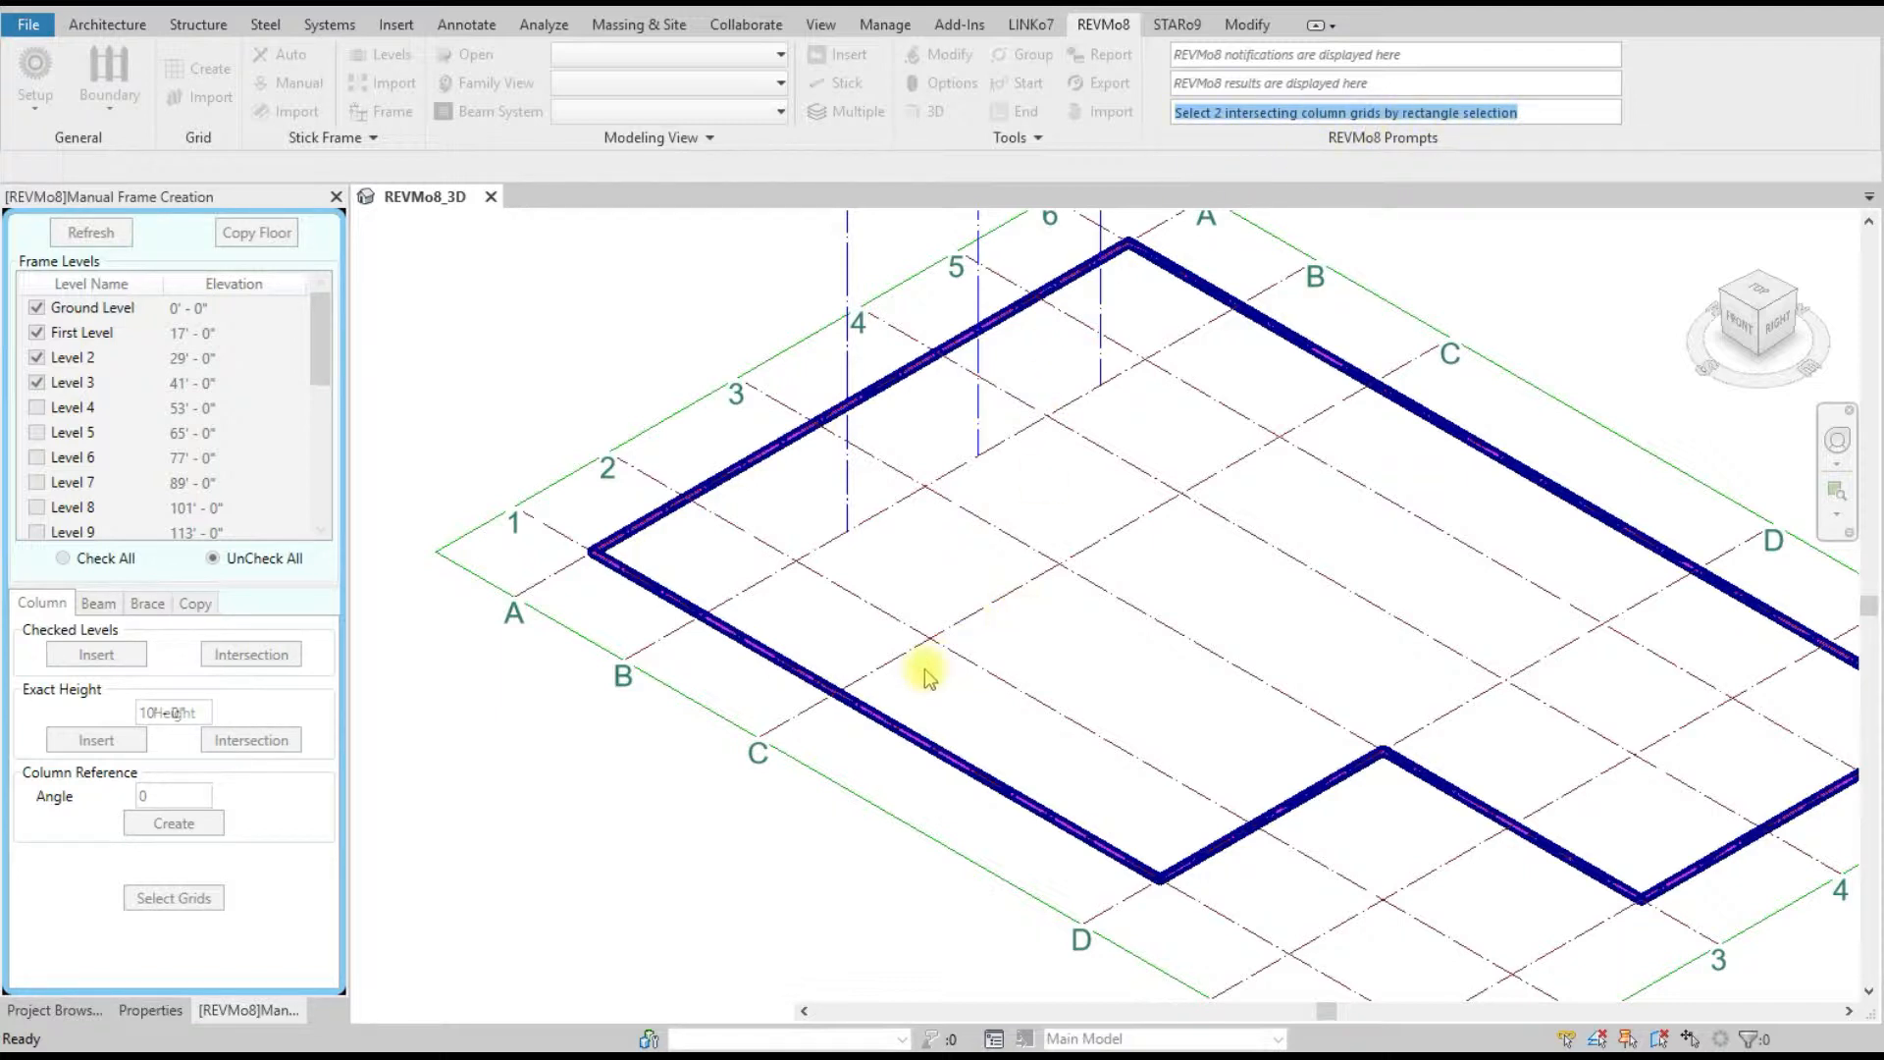
left_click_drag(952, 682, 897, 600)
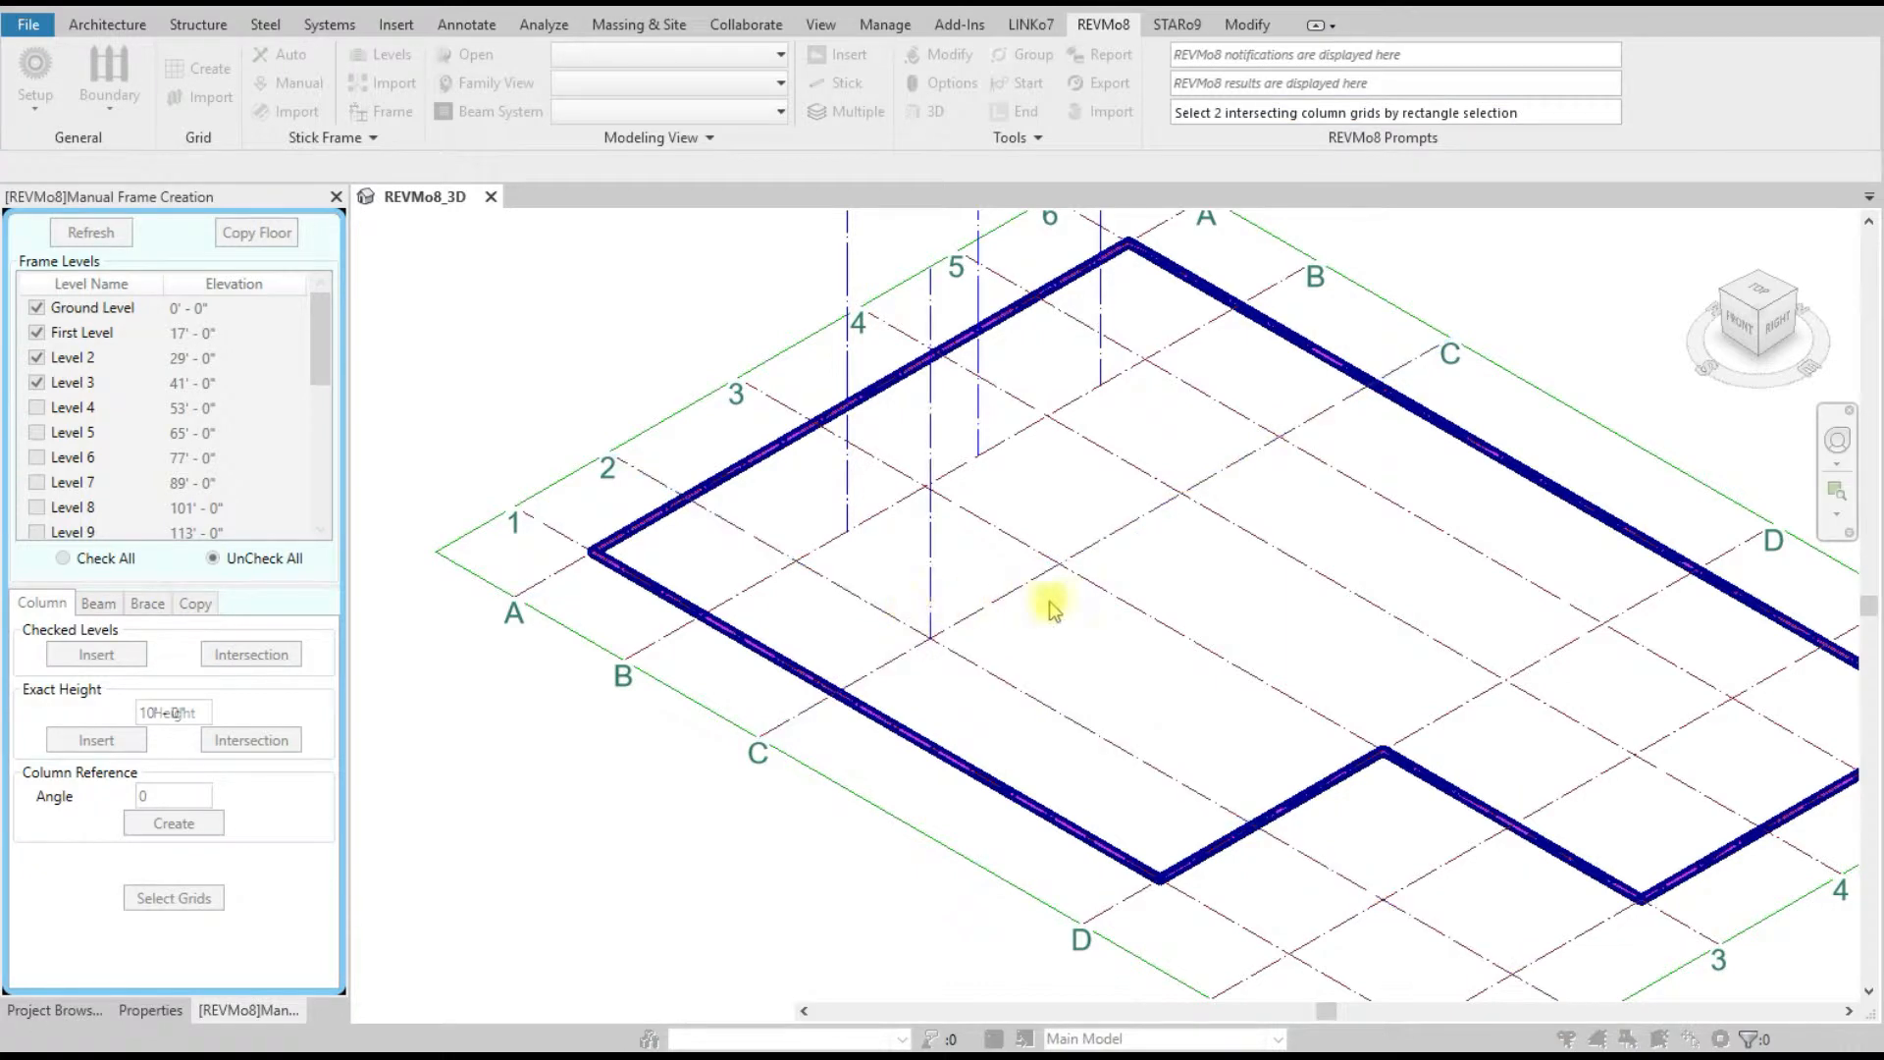
left_click_drag(1072, 602, 1043, 547)
left_click_drag(1196, 527, 1154, 463)
scroll(1146, 663, "down", 4)
right_click(1355, 364)
left_click(1390, 374)
scroll(1039, 601, "up", 3)
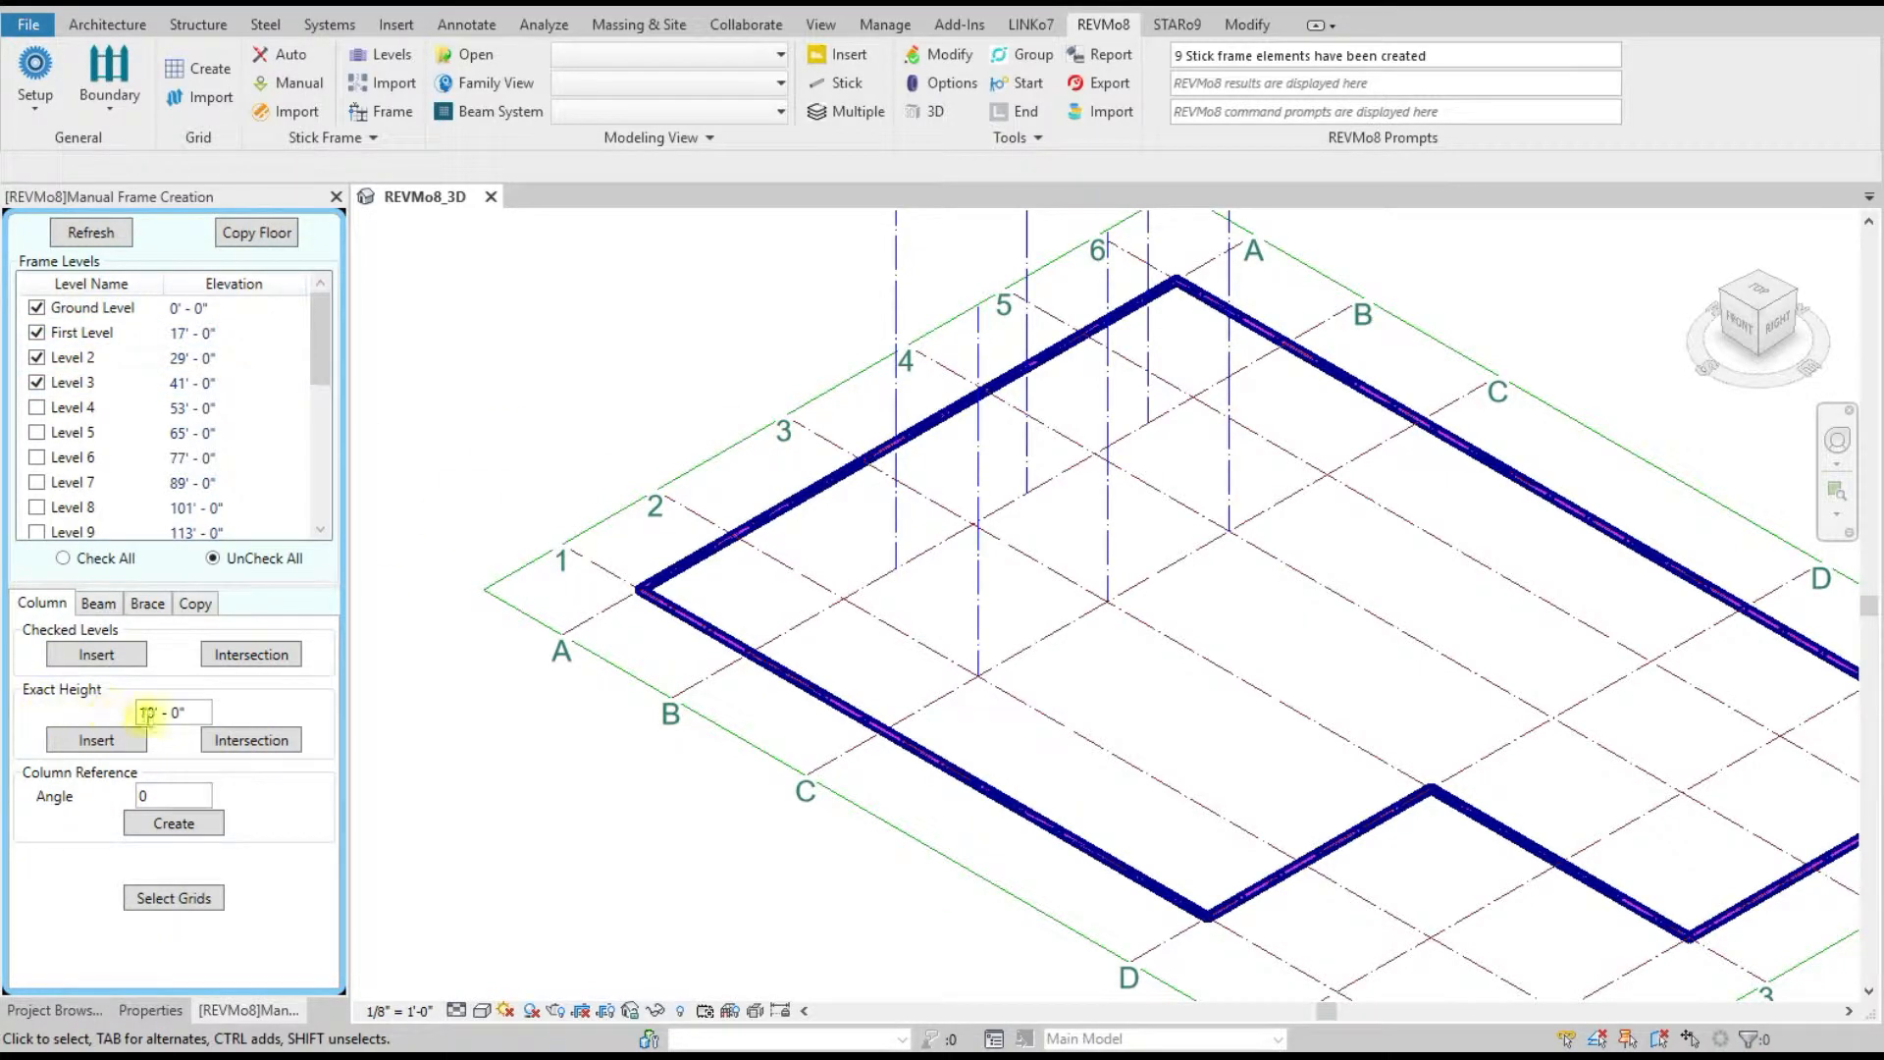
- Insert two columns with an exact height of 10' - 0" along grid 2, between grids C and D
left_click_drag(196, 714, 144, 713)
left_click(94, 740)
left_click(1067, 726)
left_click(1125, 756)
right_click(1163, 677)
left_click(1186, 722)
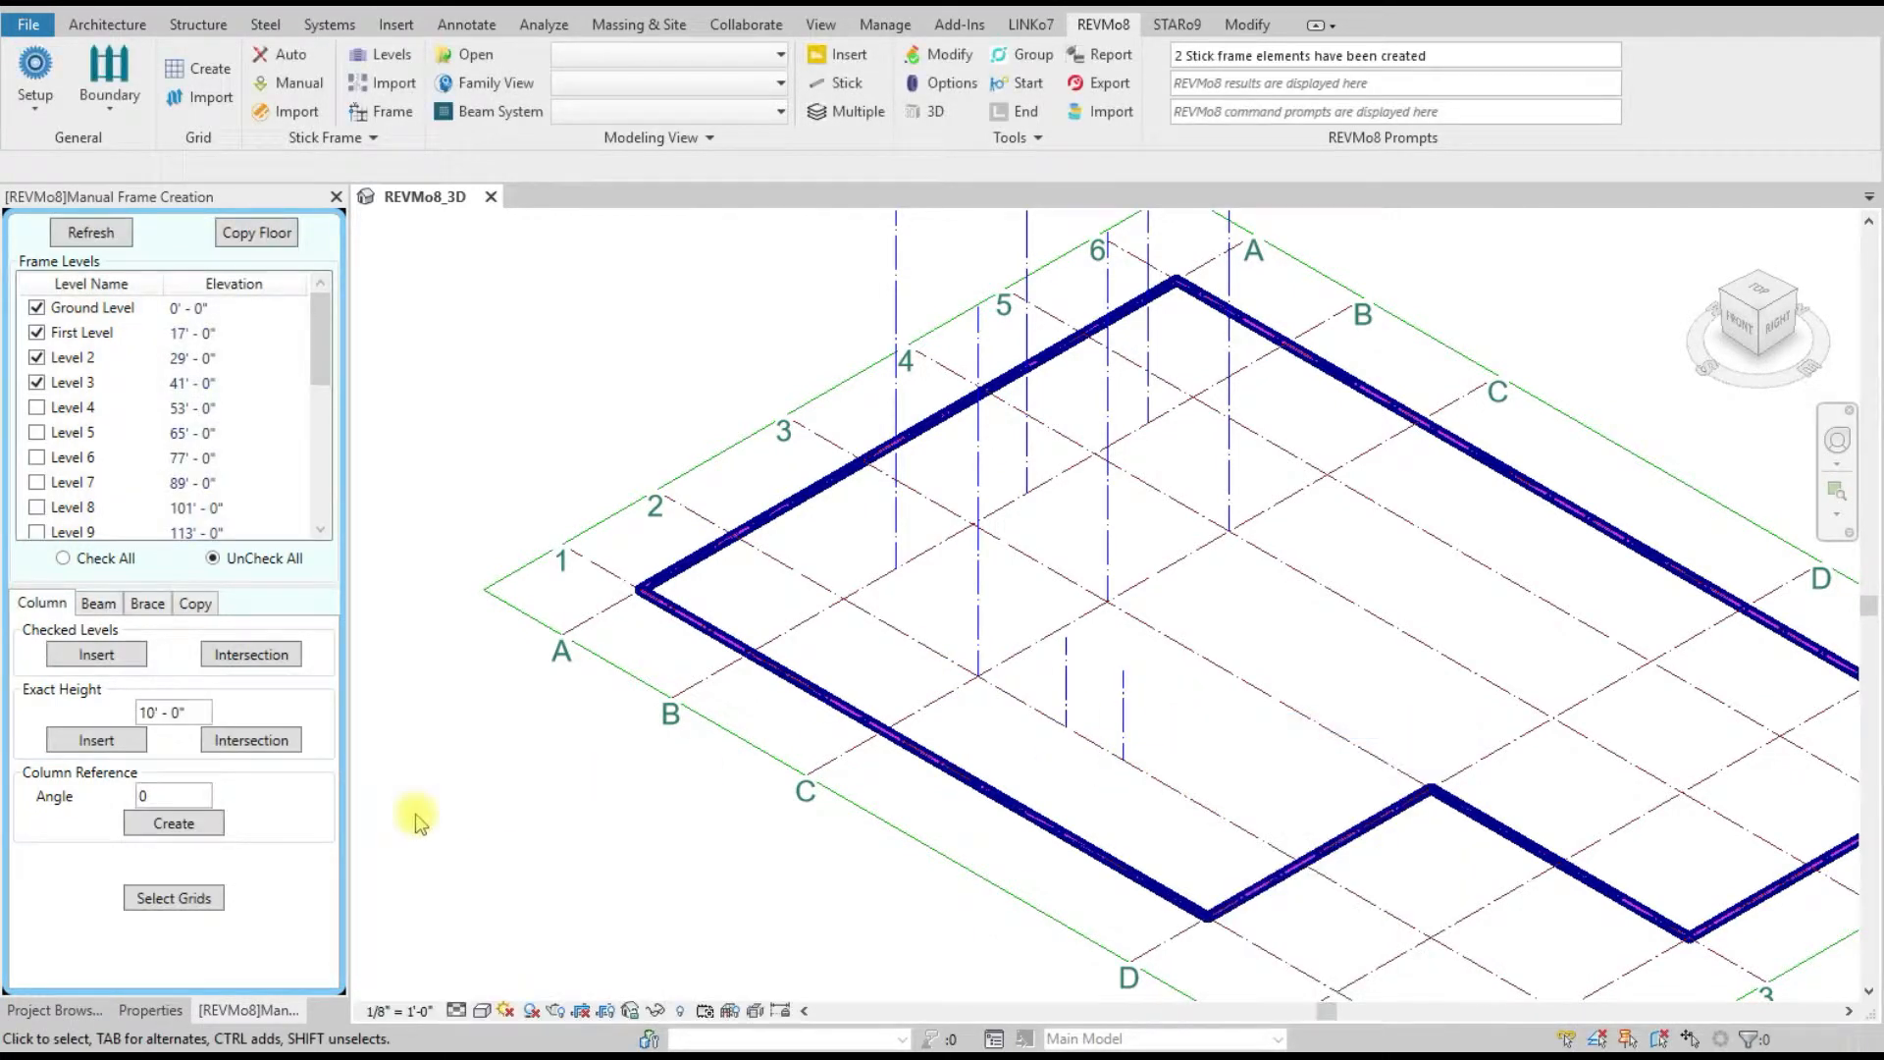
- Insert columns with an exact height of 10' - 0" at the intersections of grid D with grids 4 and 5
left_click(241, 738)
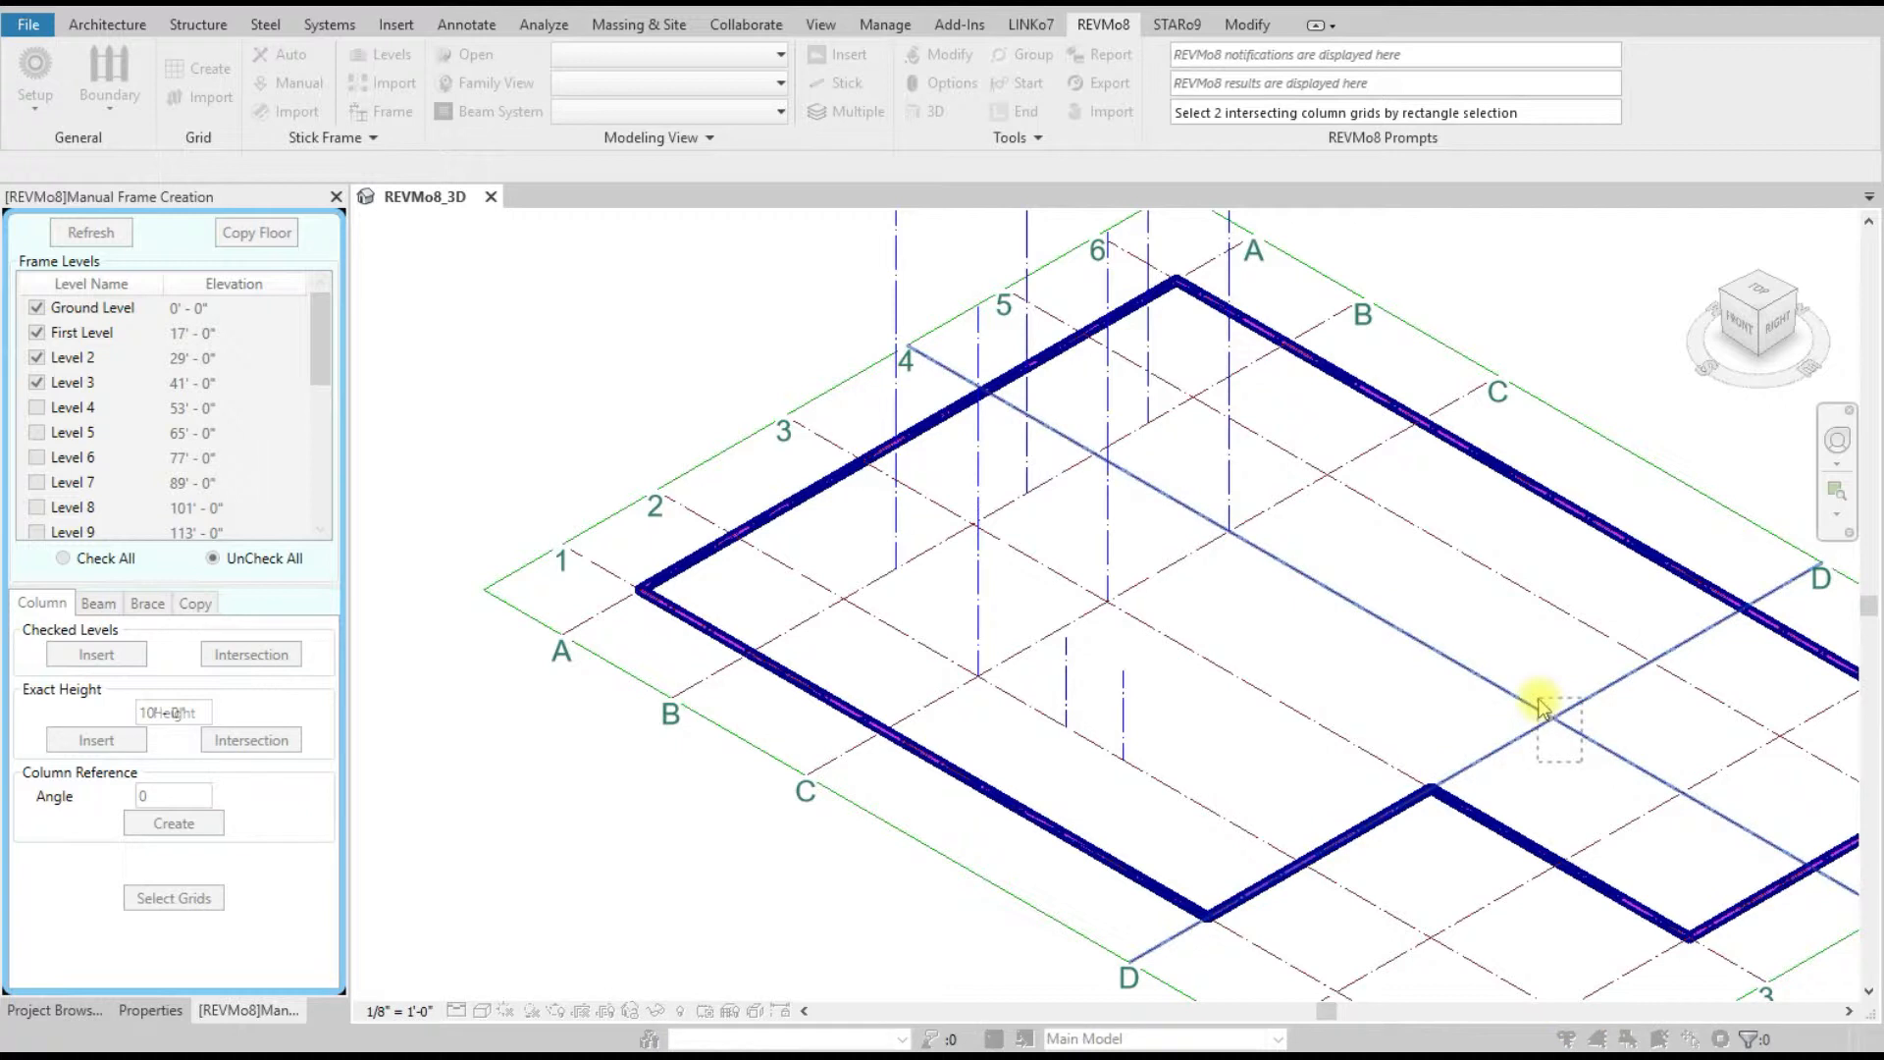
left_click_drag(1665, 694, 1637, 651)
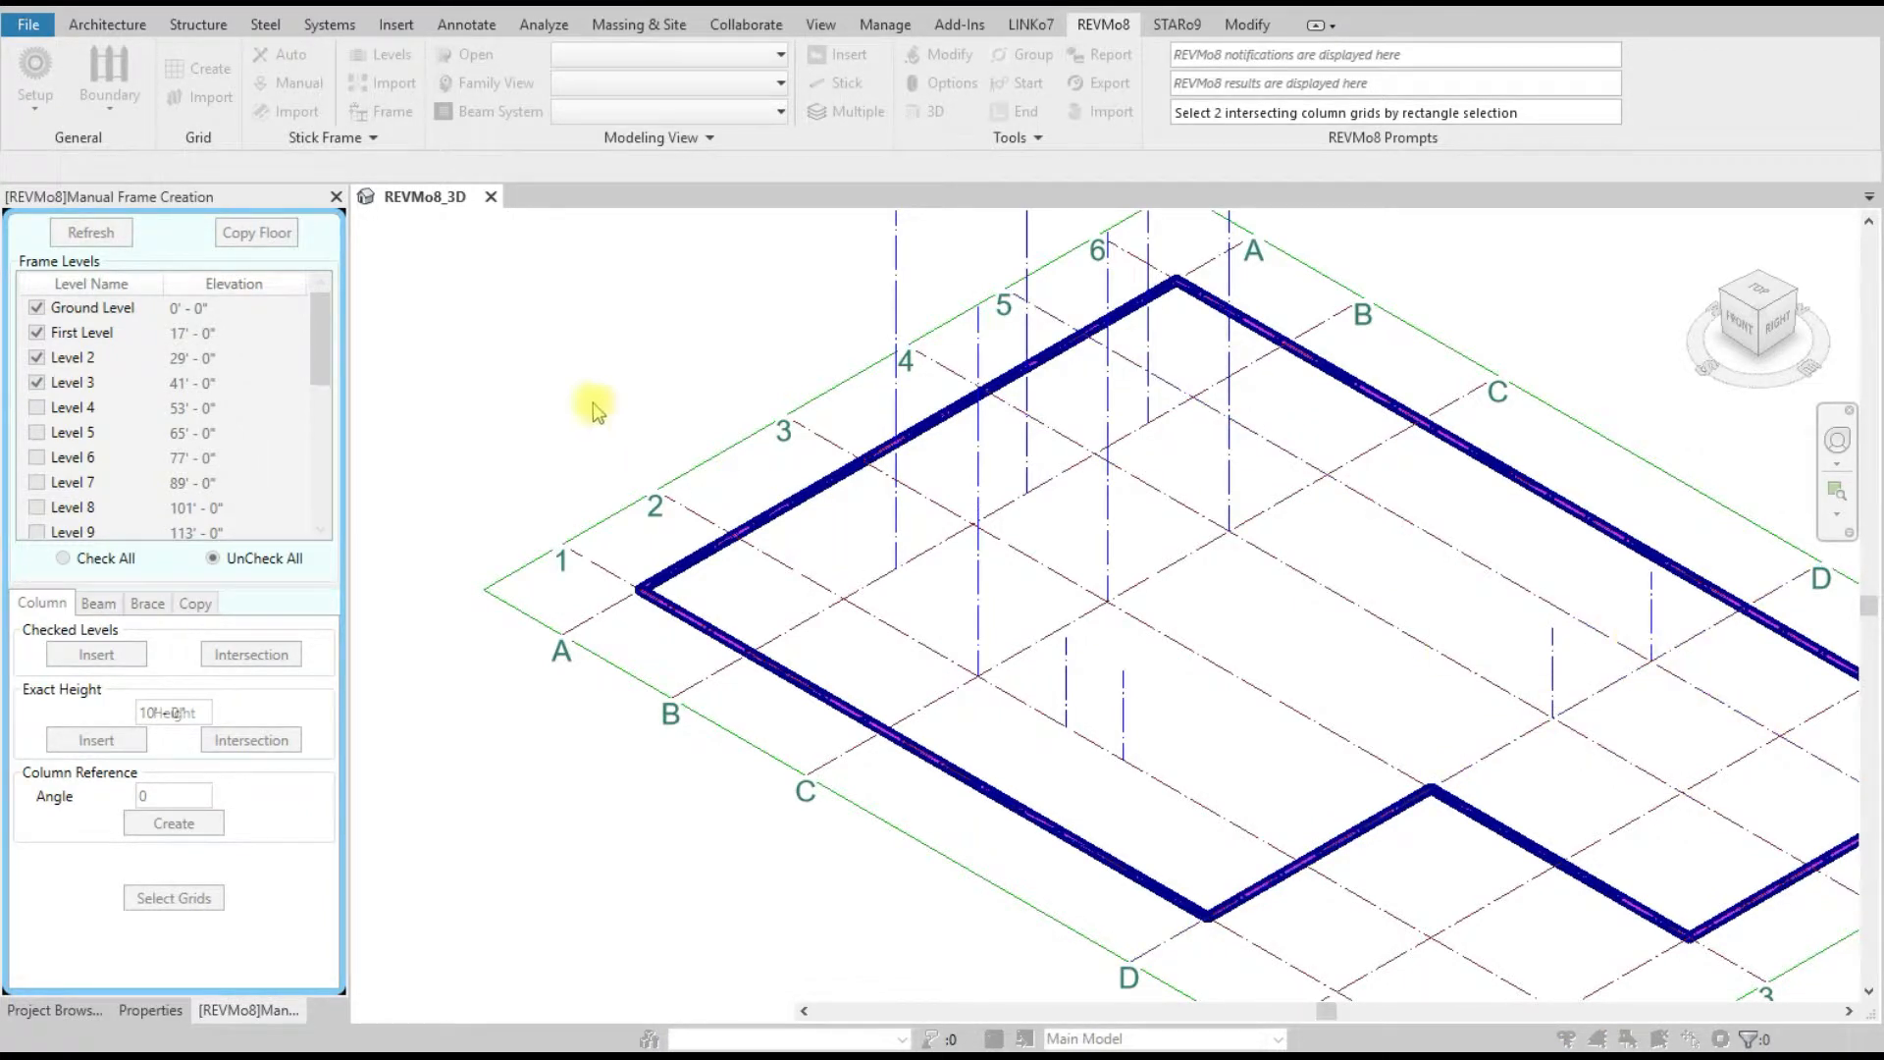
right_click(541, 355)
left_click(559, 378)
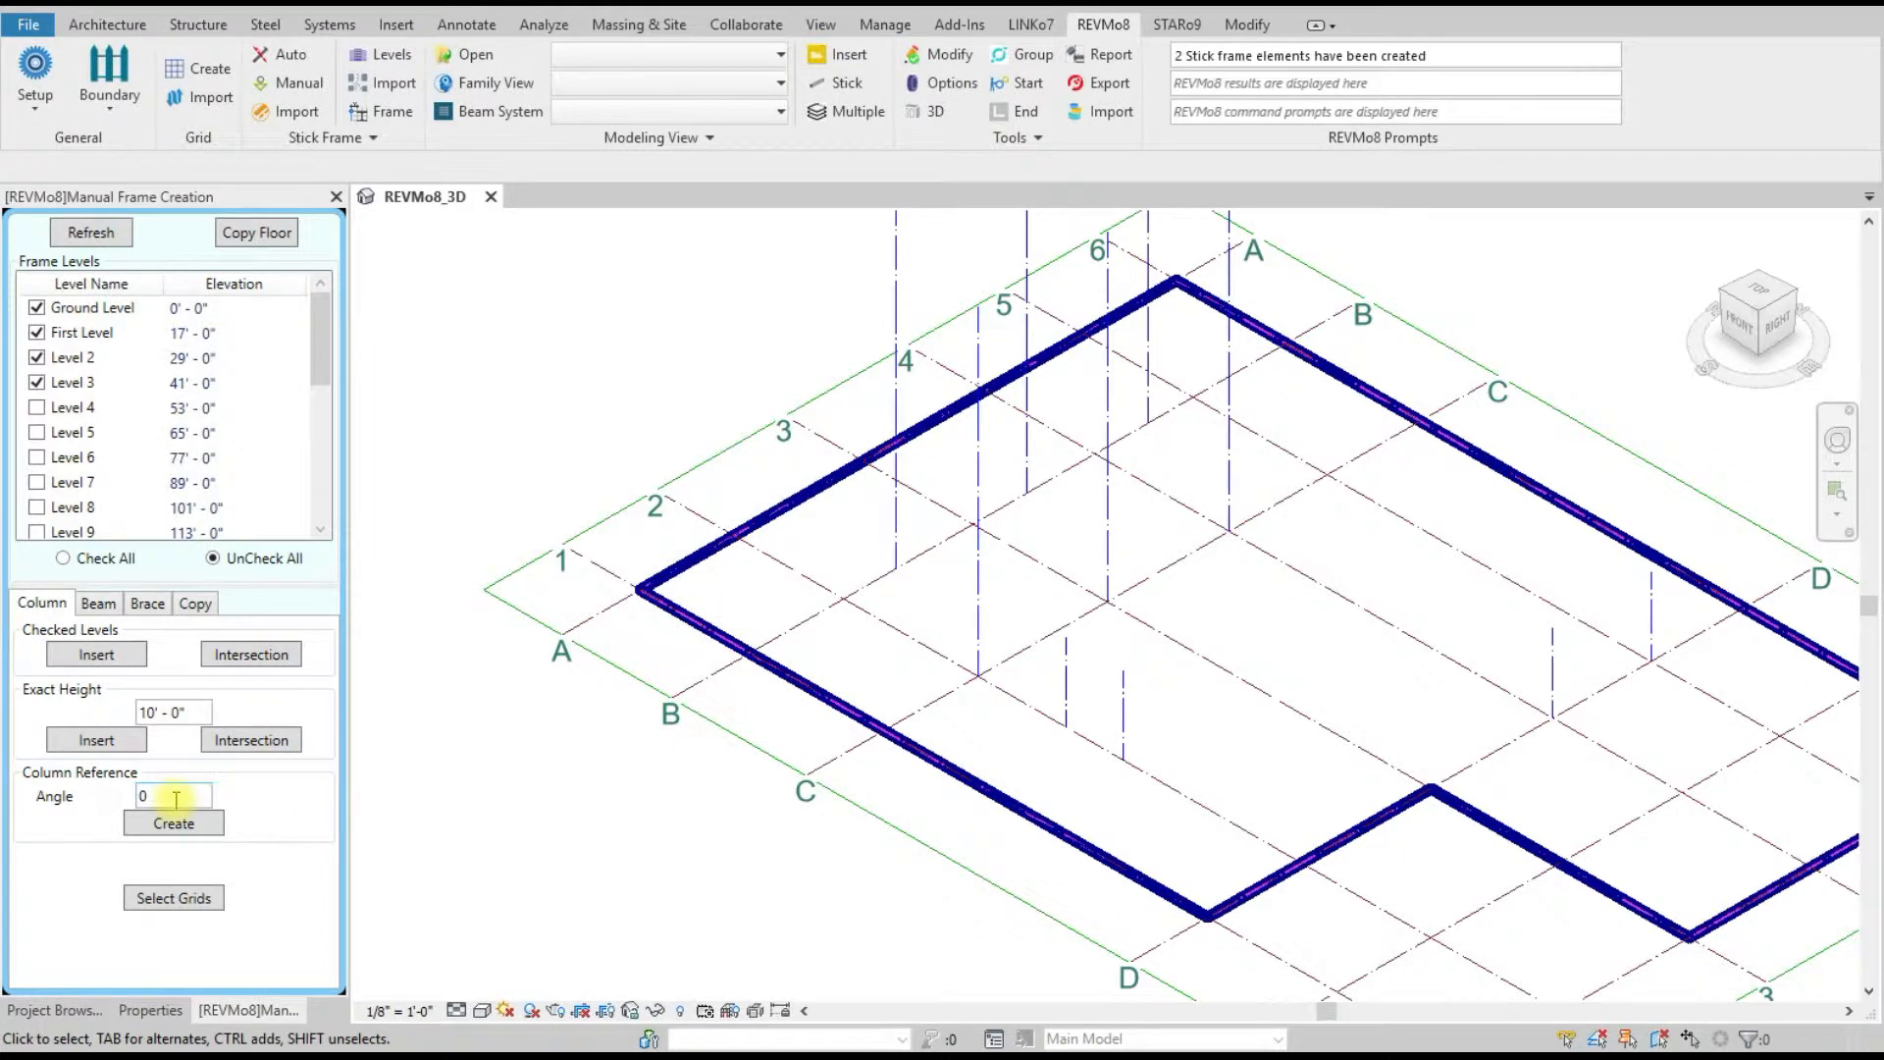
- Create a column at the intersection of grids E and 4 with a 30 degree angle, using the column at D-4 as reference
scroll(584, 550, "down", 1)
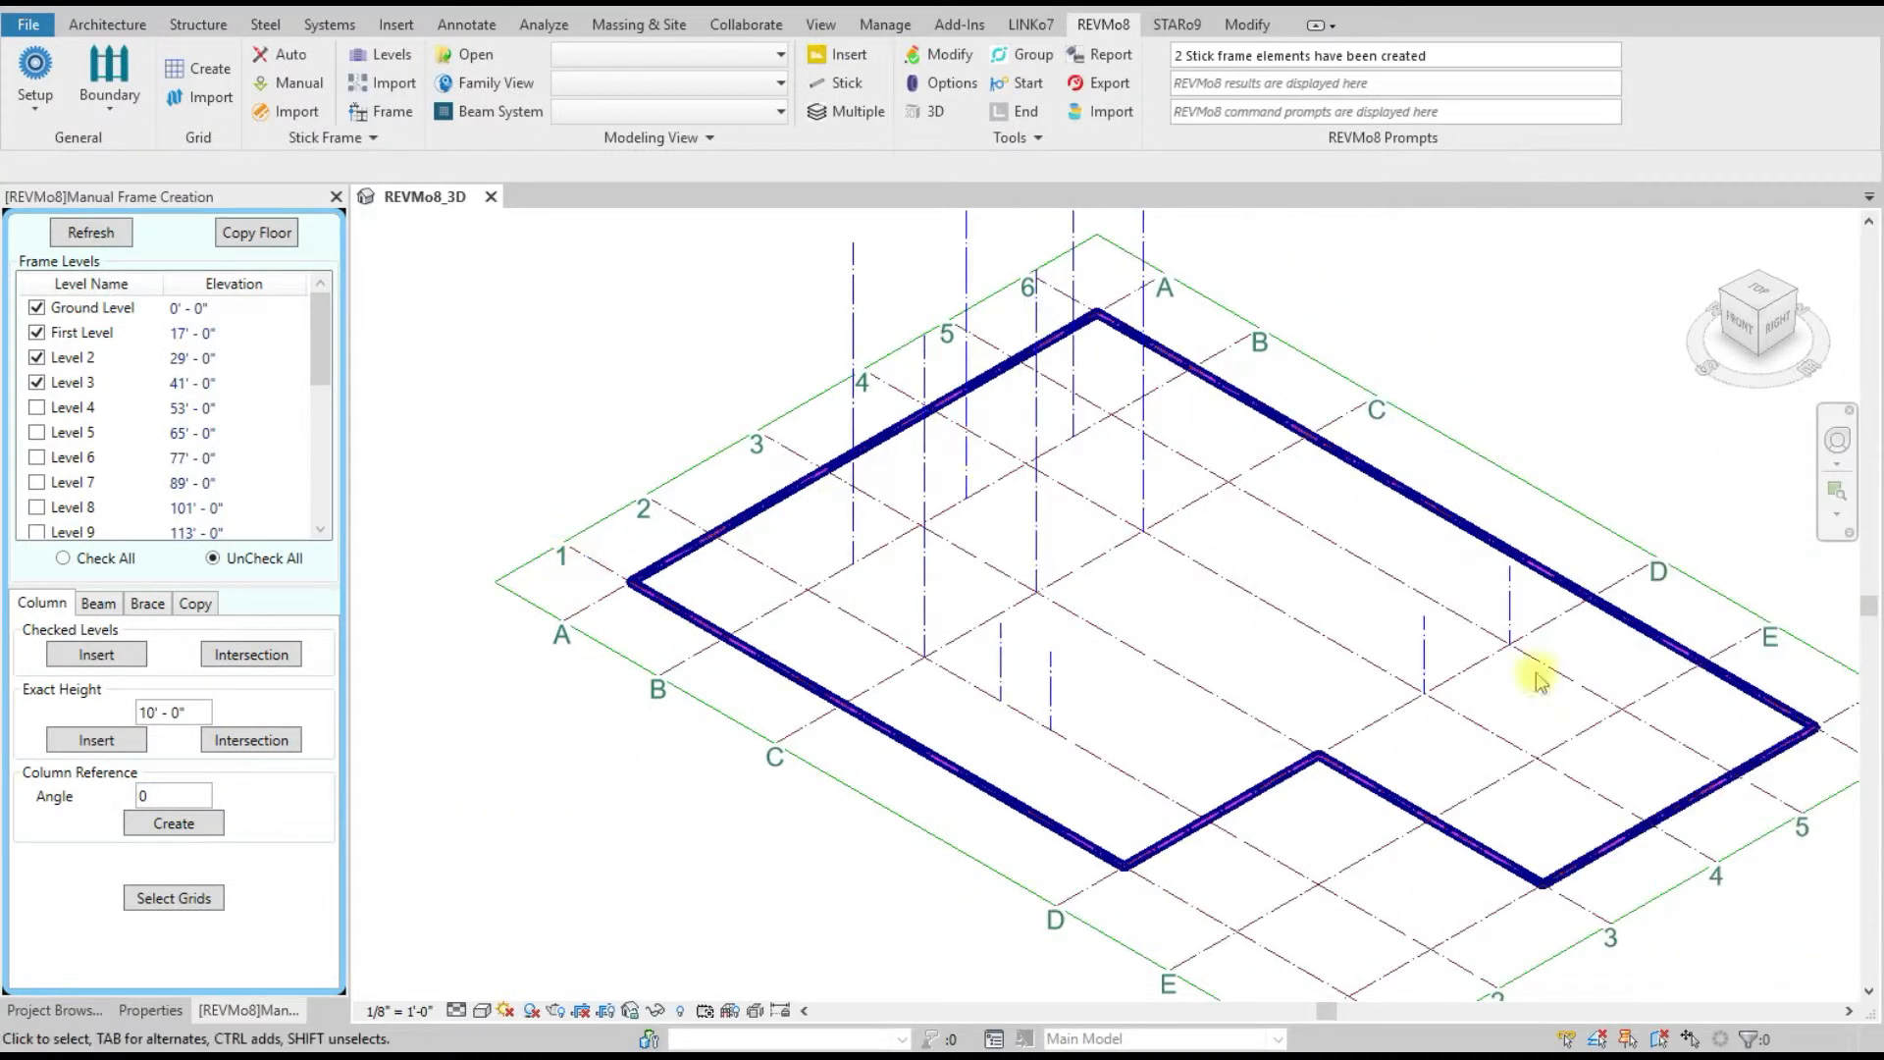
scroll(1796, 687, "up", 2)
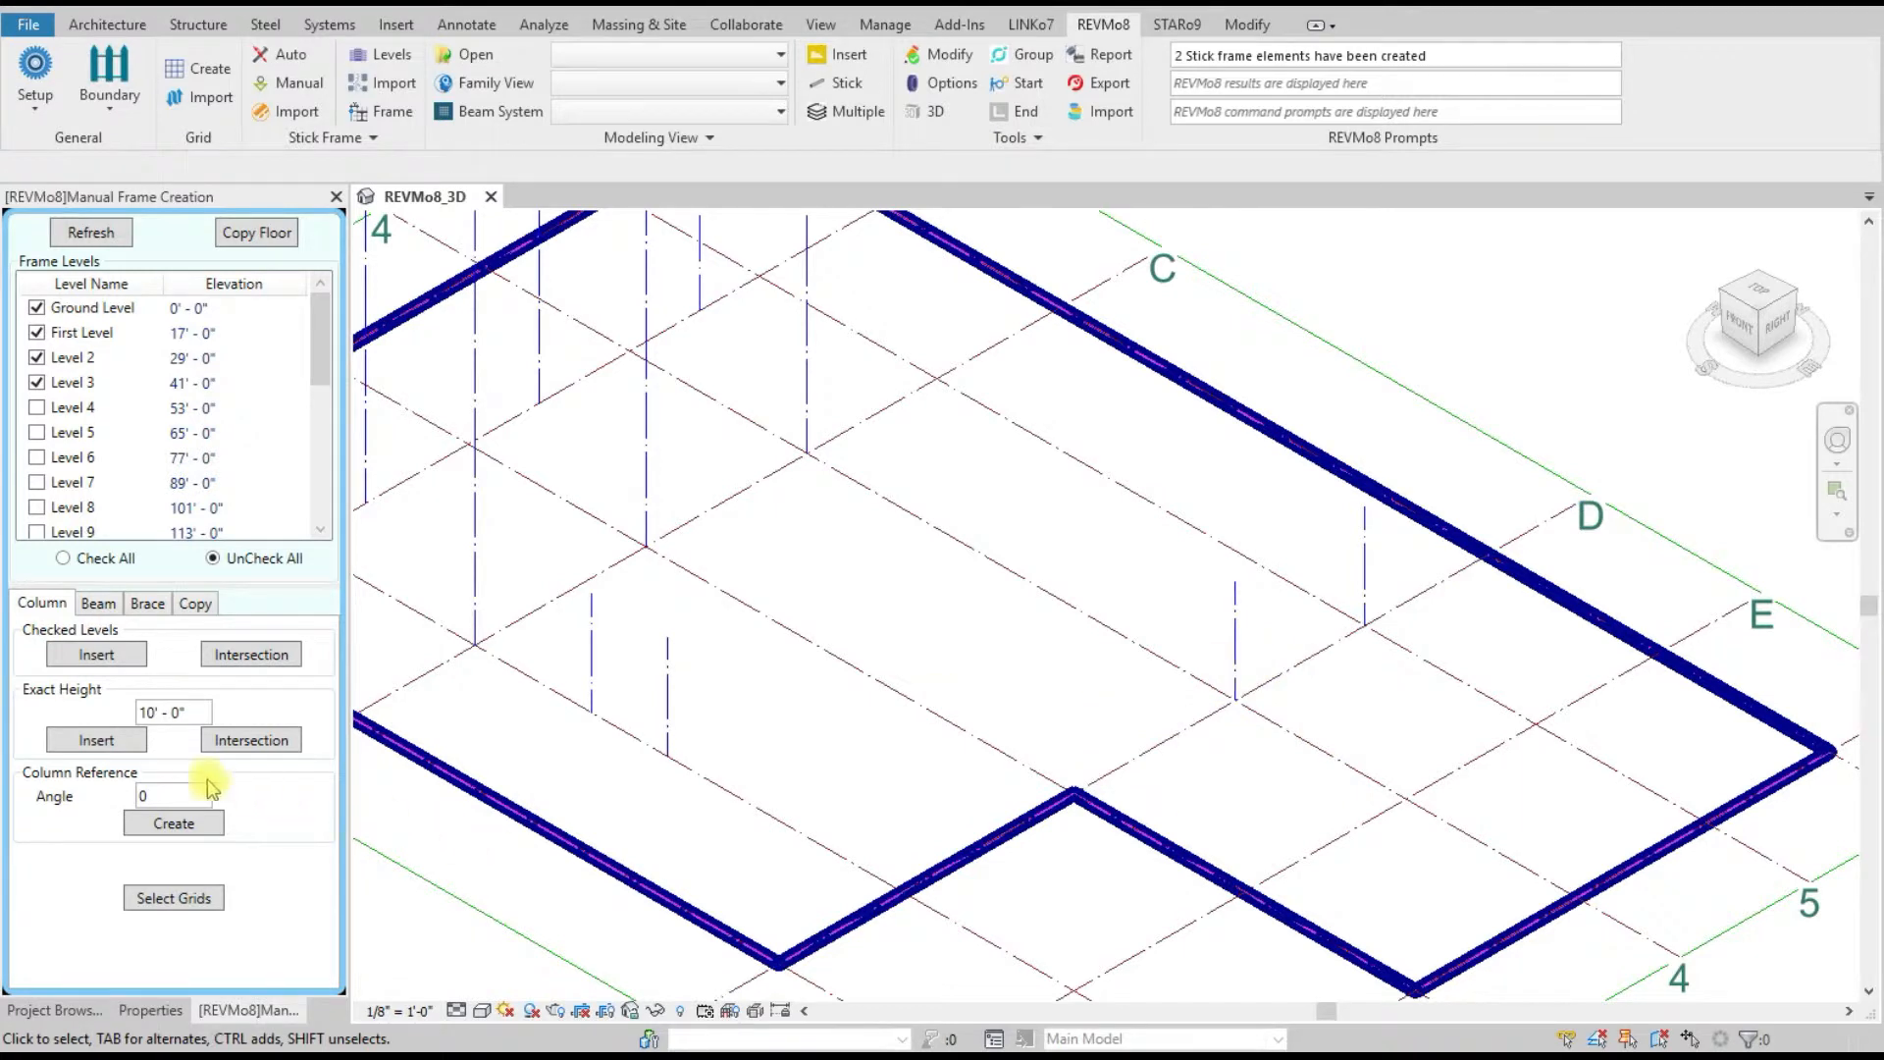
left_click_drag(162, 795, 108, 794)
type("30")
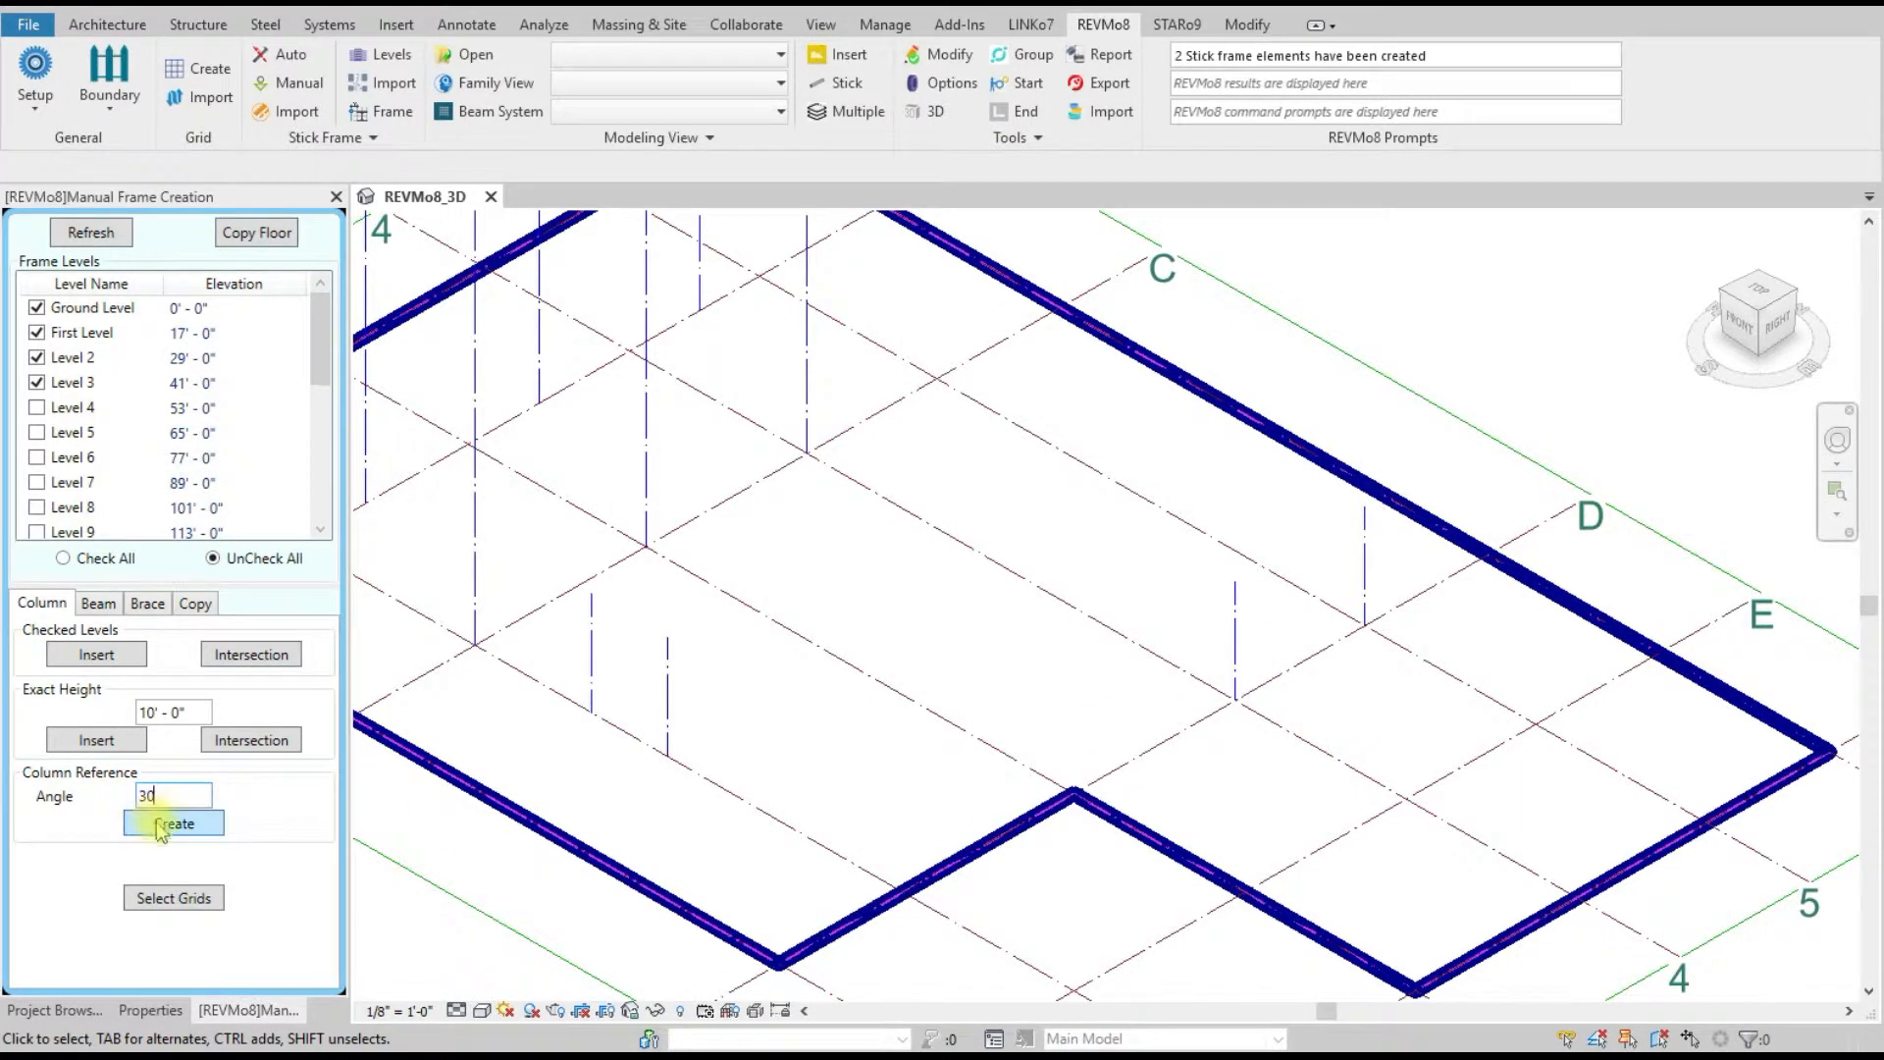
left_click(162, 827)
left_click_drag(1540, 120, 1143, 118)
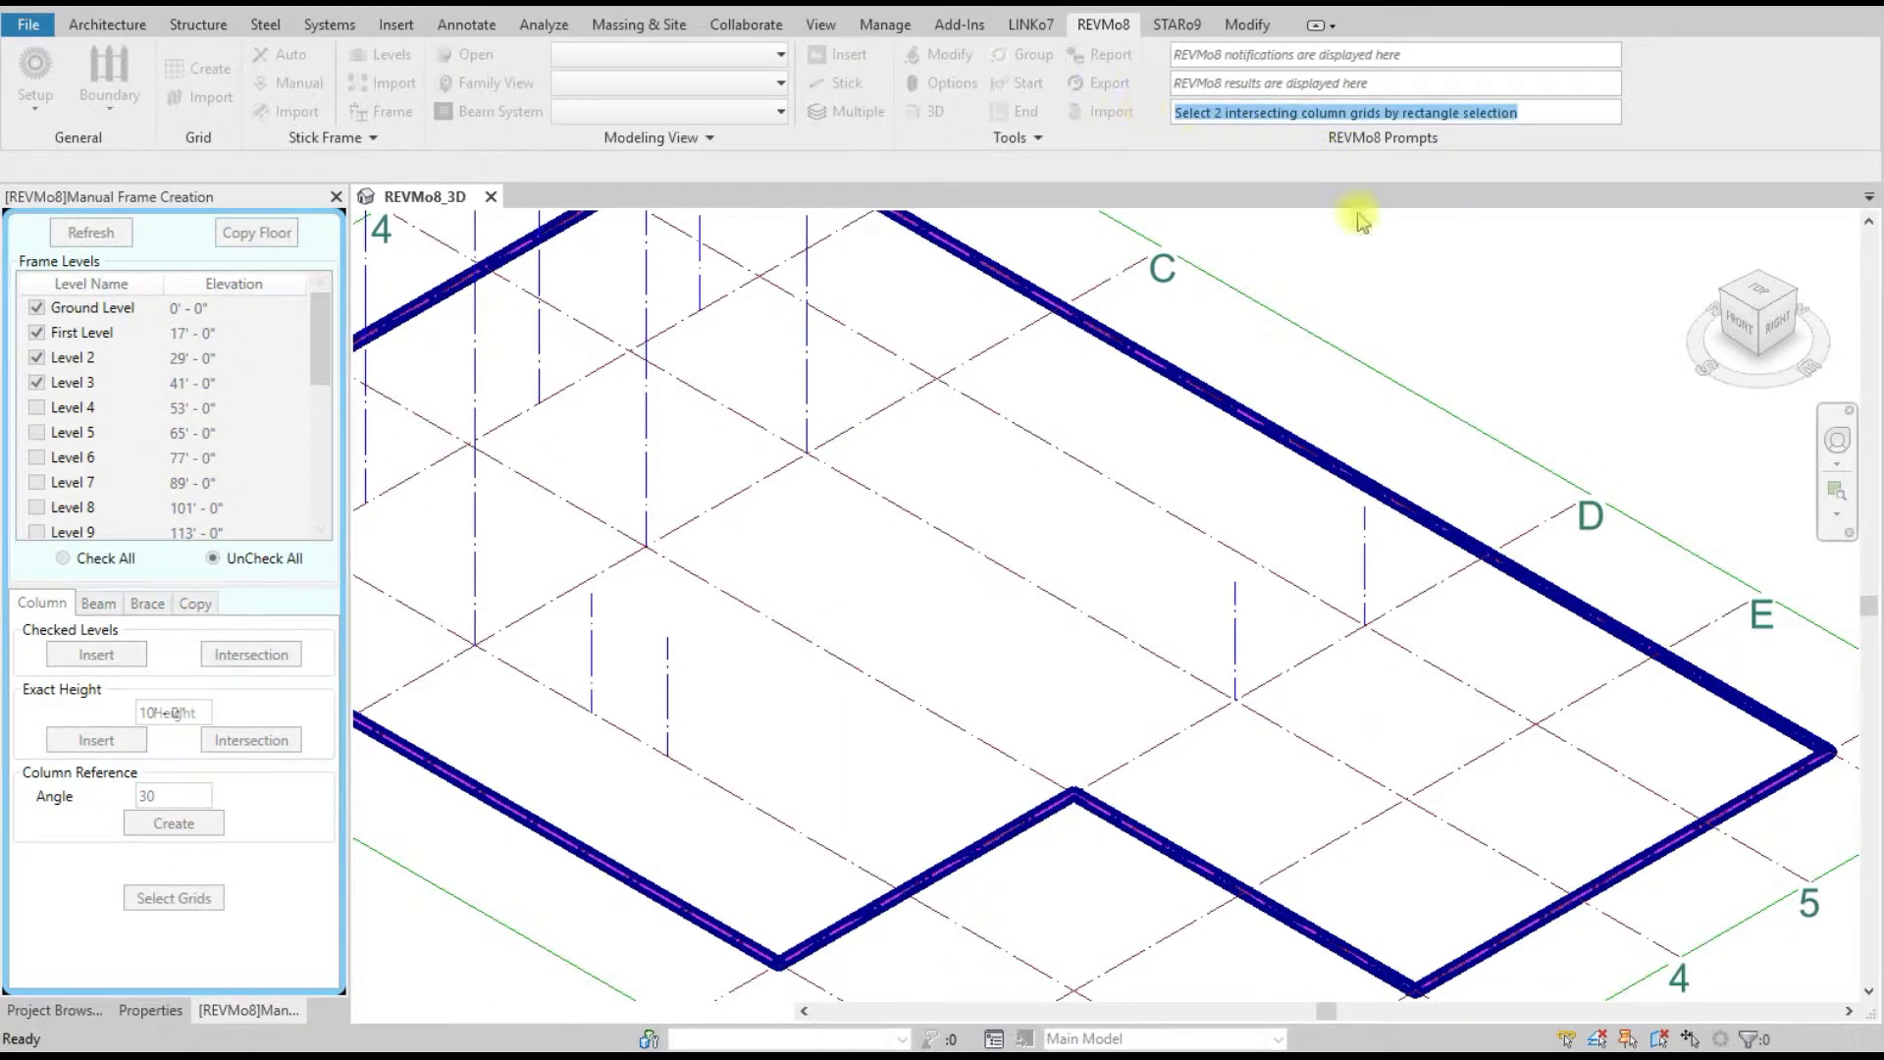
left_click_drag(1403, 804, 1386, 777)
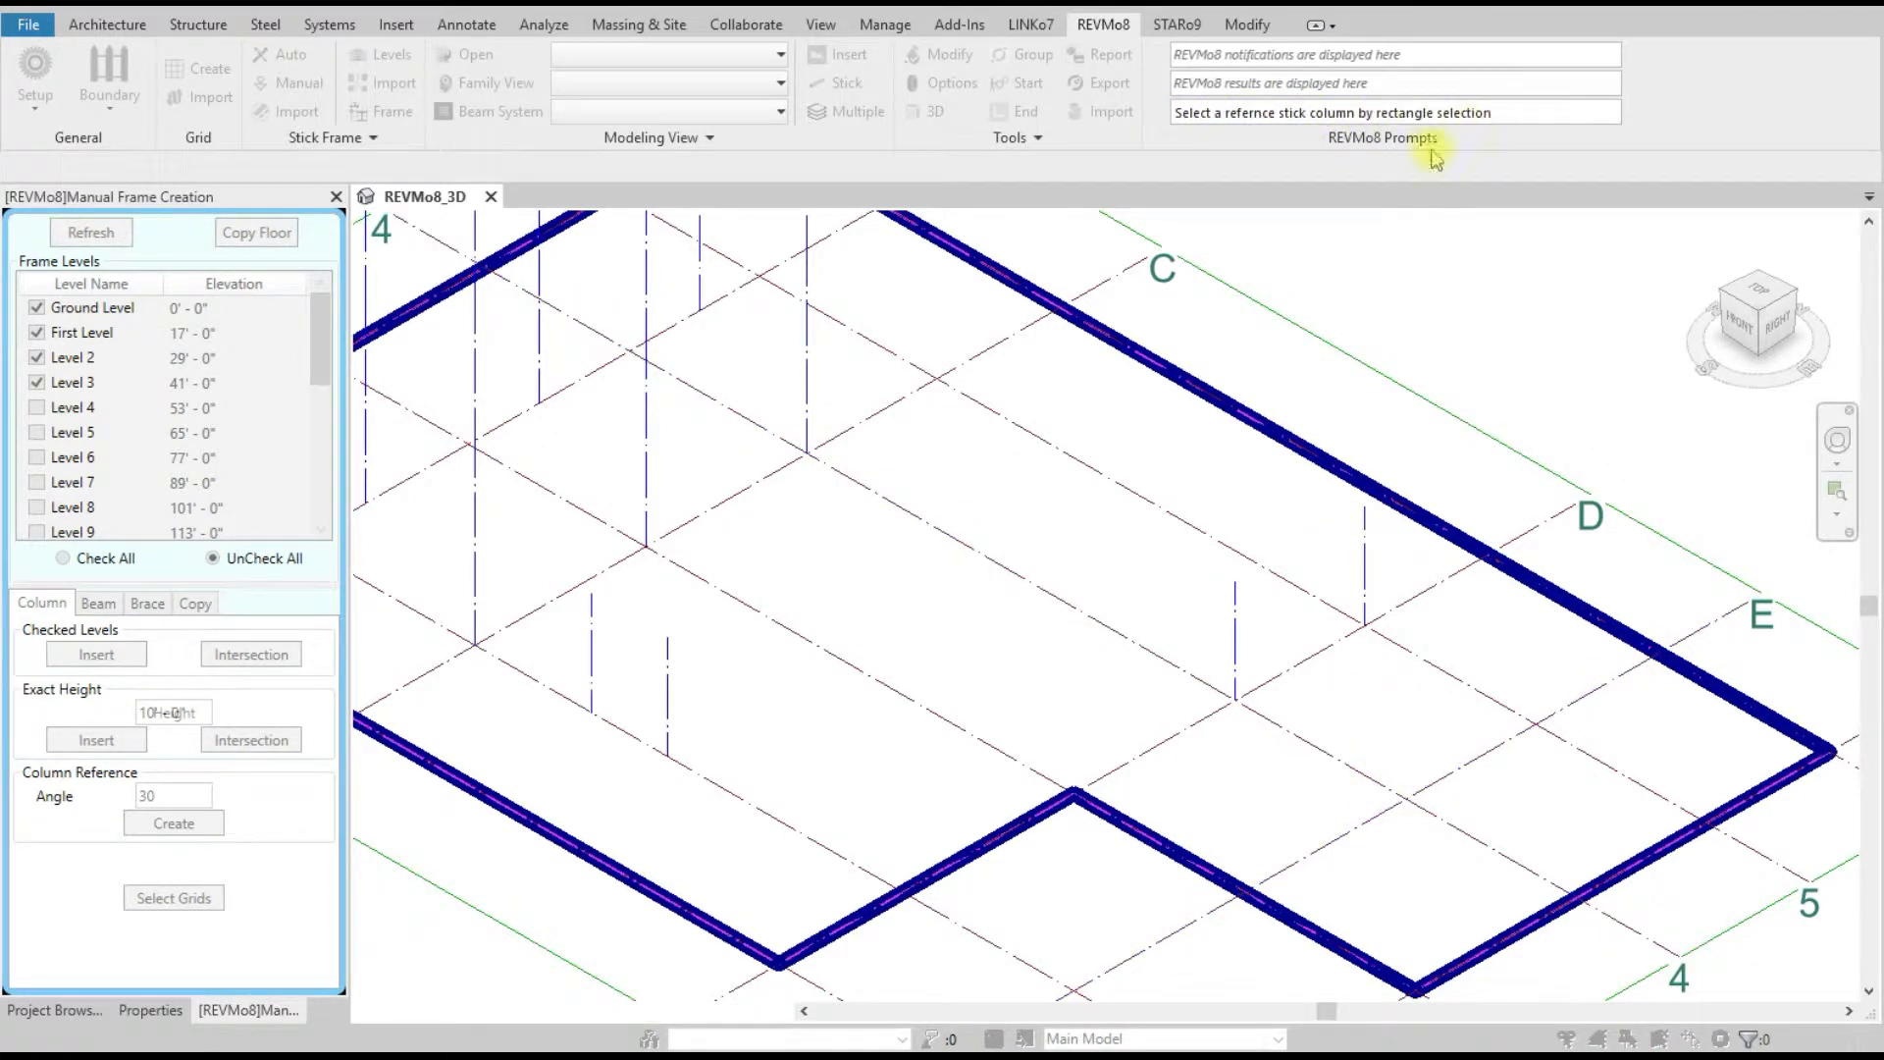
left_click_drag(1255, 621, 1222, 610)
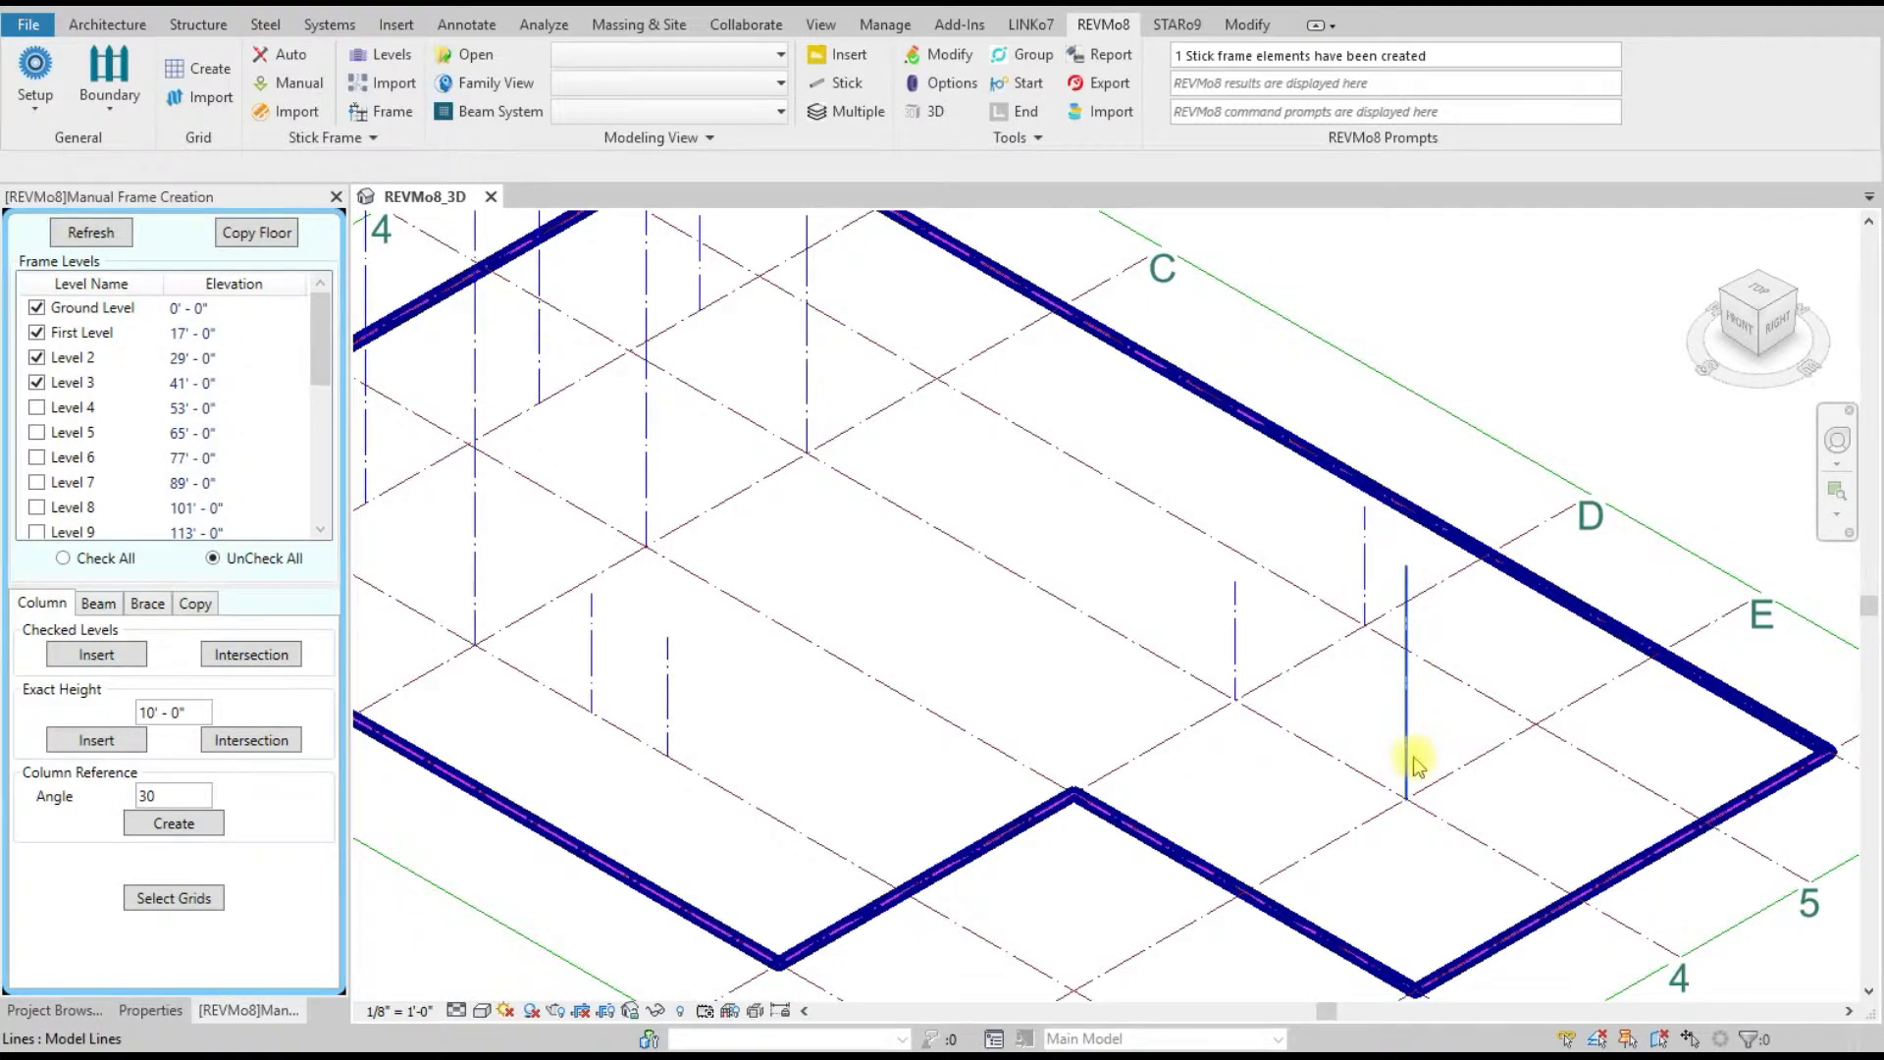
- Undo all the inserted columns until only the grids and the building boundary remain
scroll(1413, 746, "down", 3)
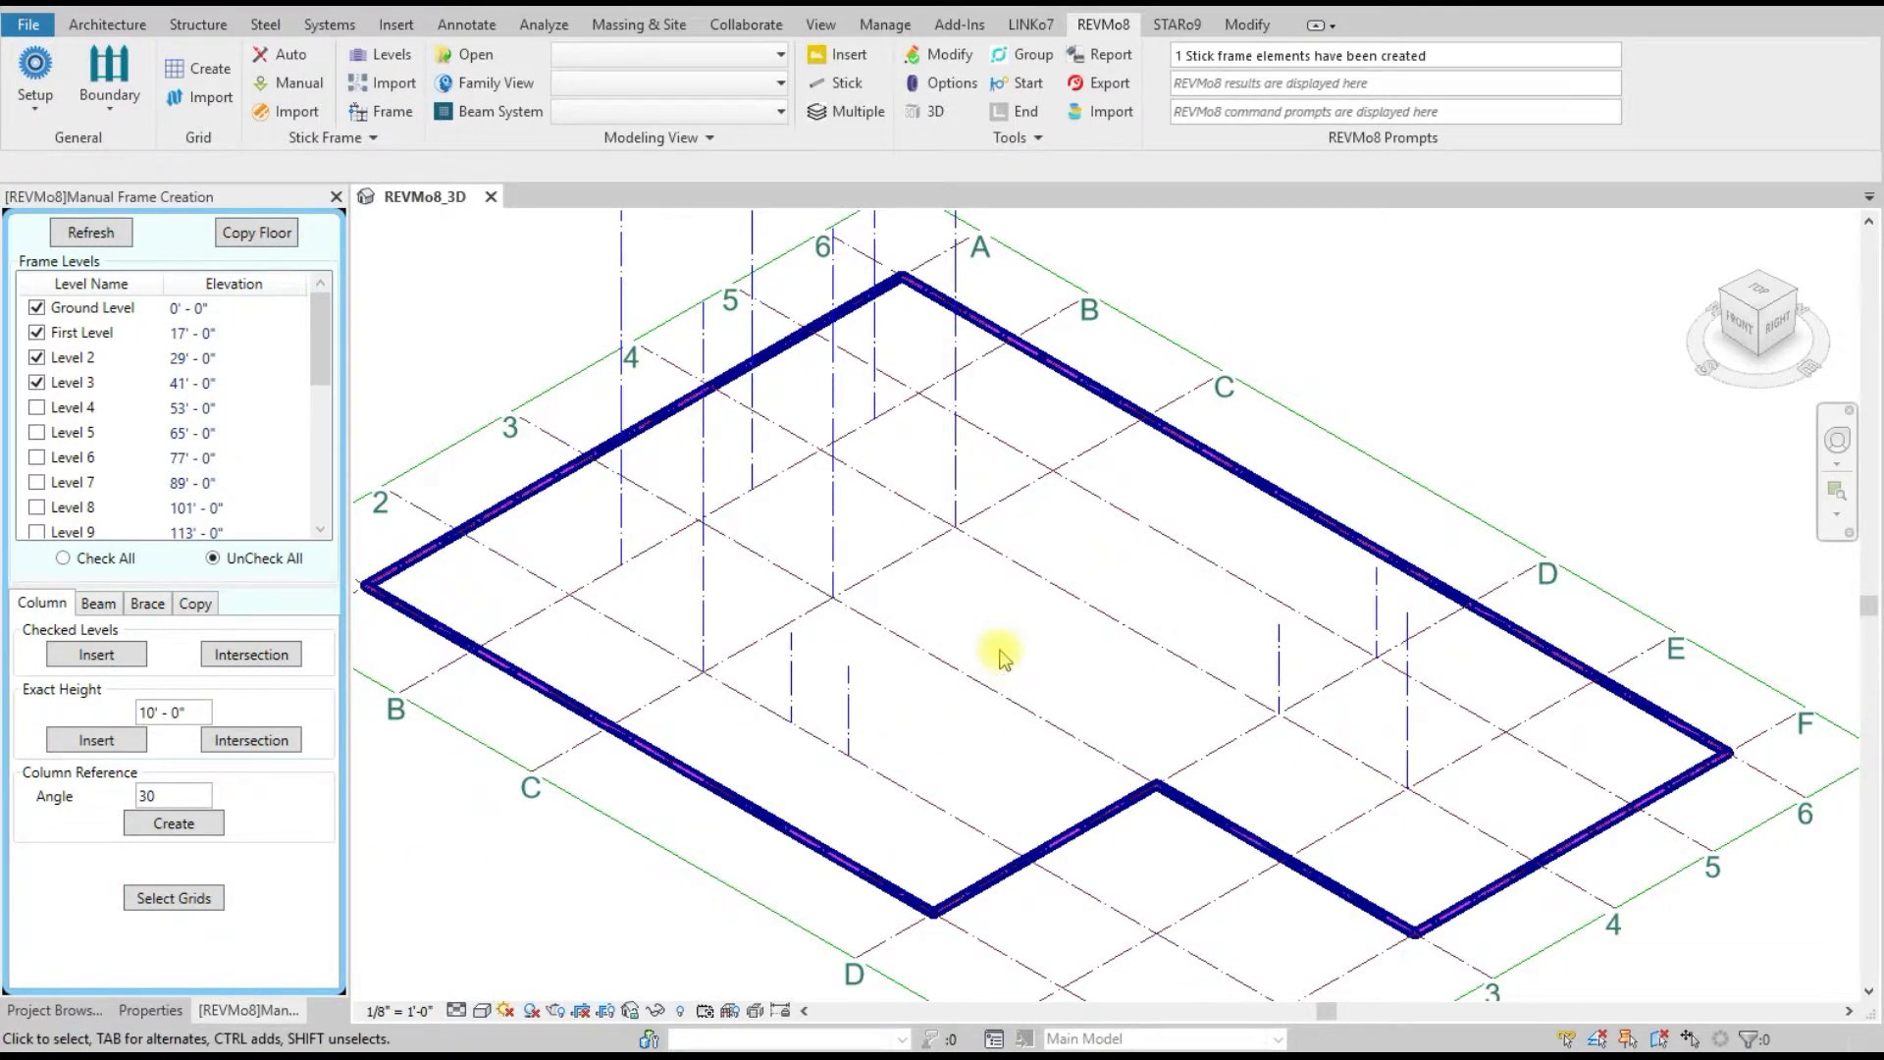
key("ctrl+z")
key("ctrl+z")
key("ctrl+z")
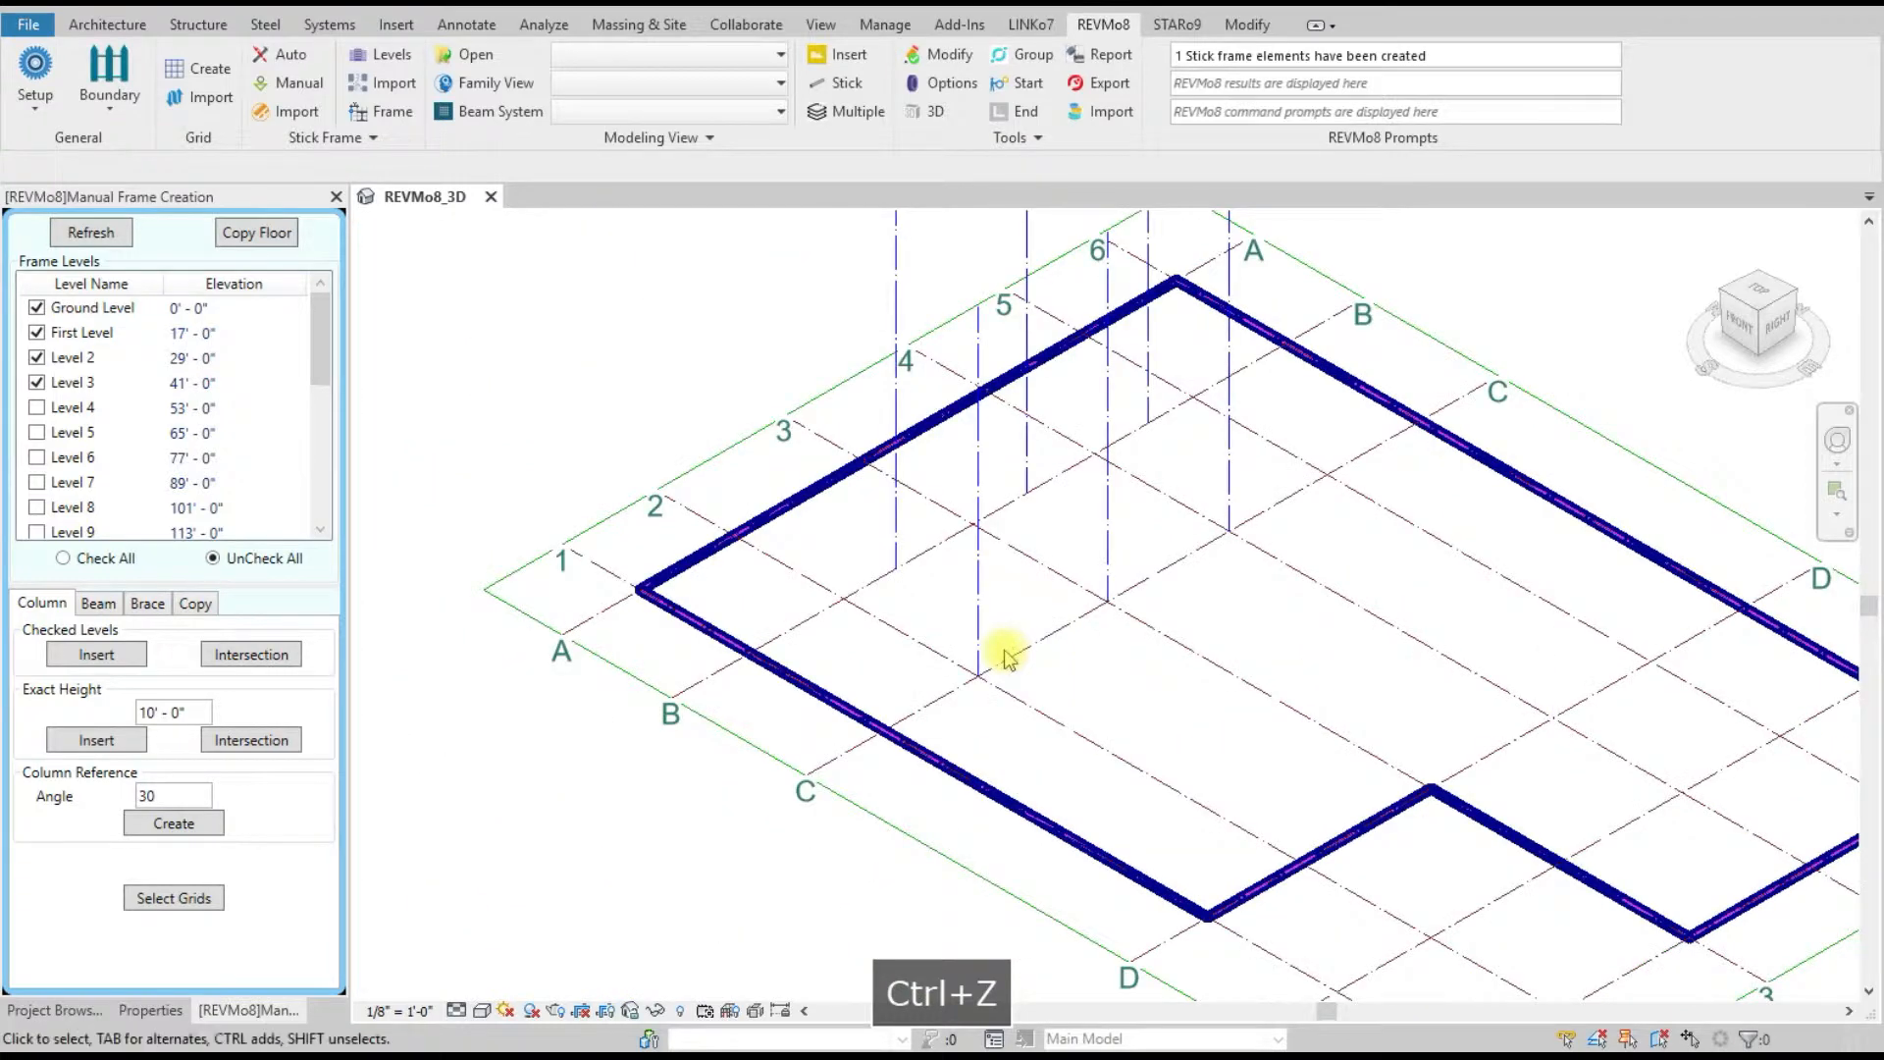
key("ctrl+z")
key("ctrl+z")
key("ctrl+z")
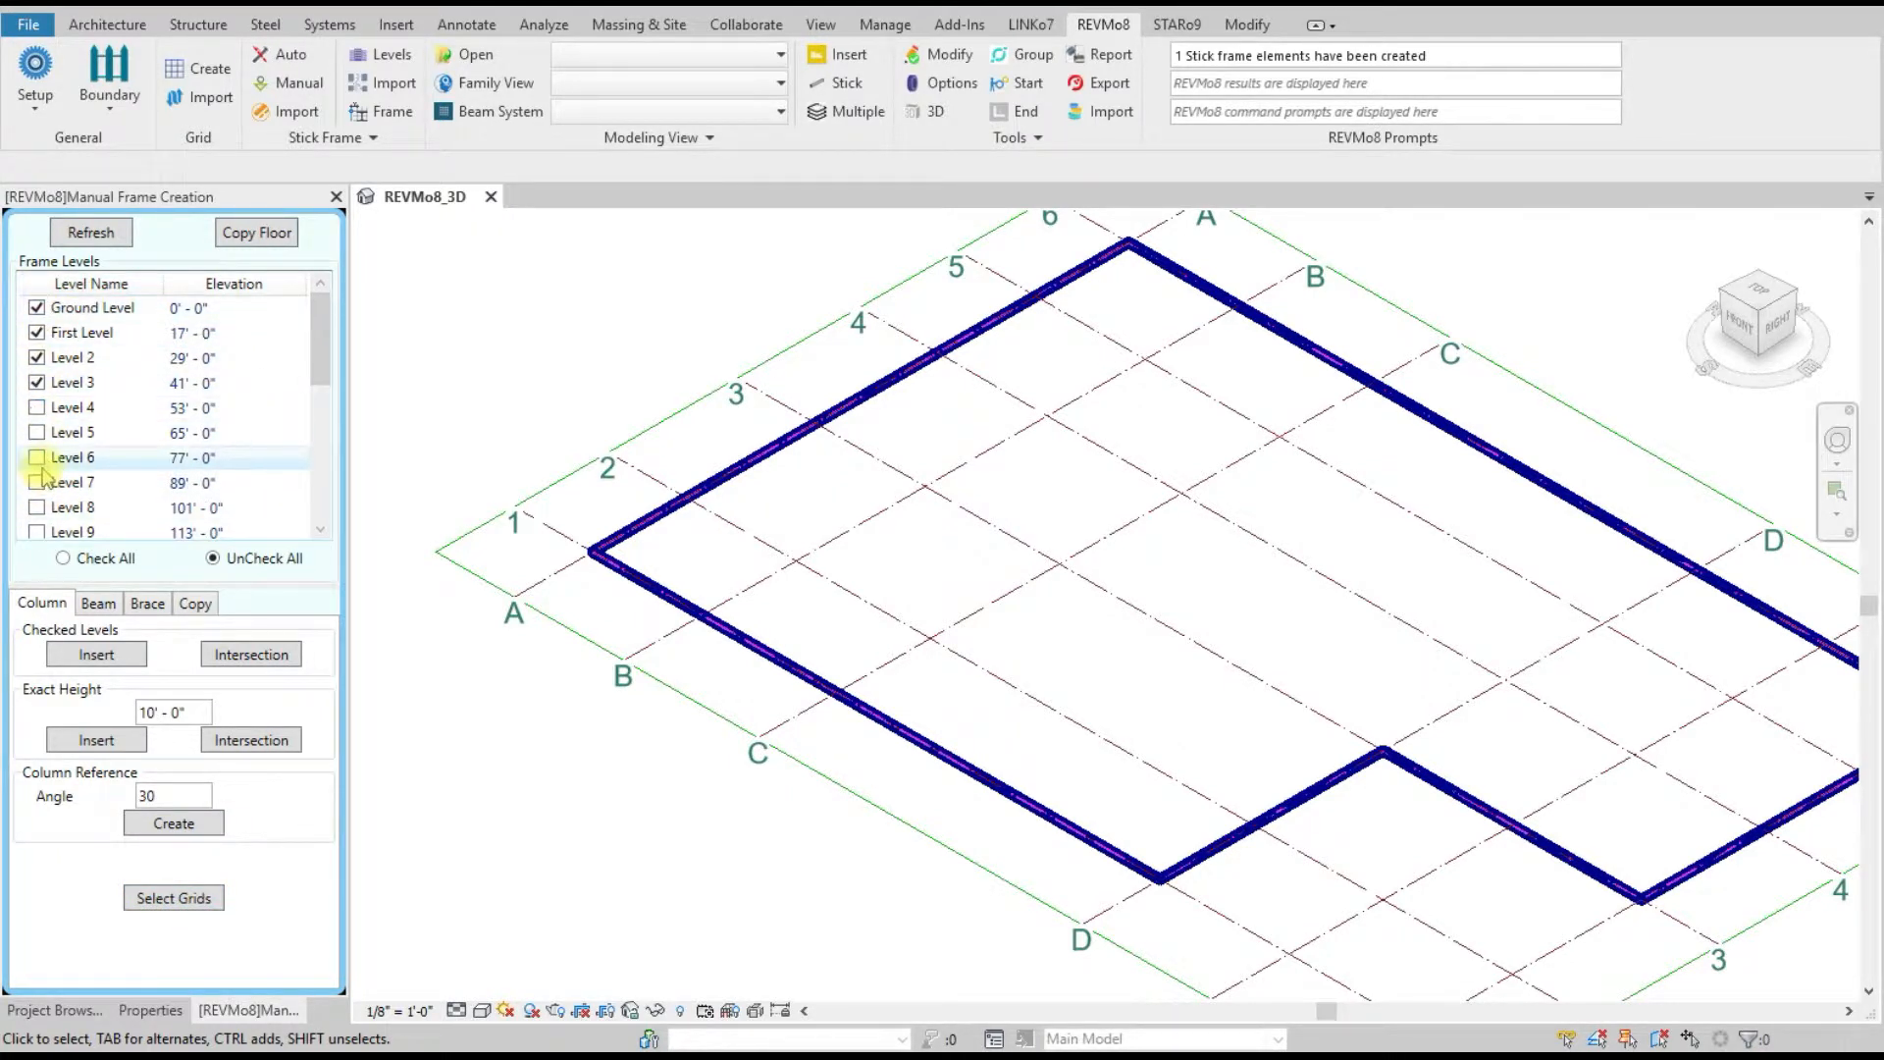
- Insert columns through the checked levels at every grid intersection along grid C by selecting that grid
left_click(180, 898)
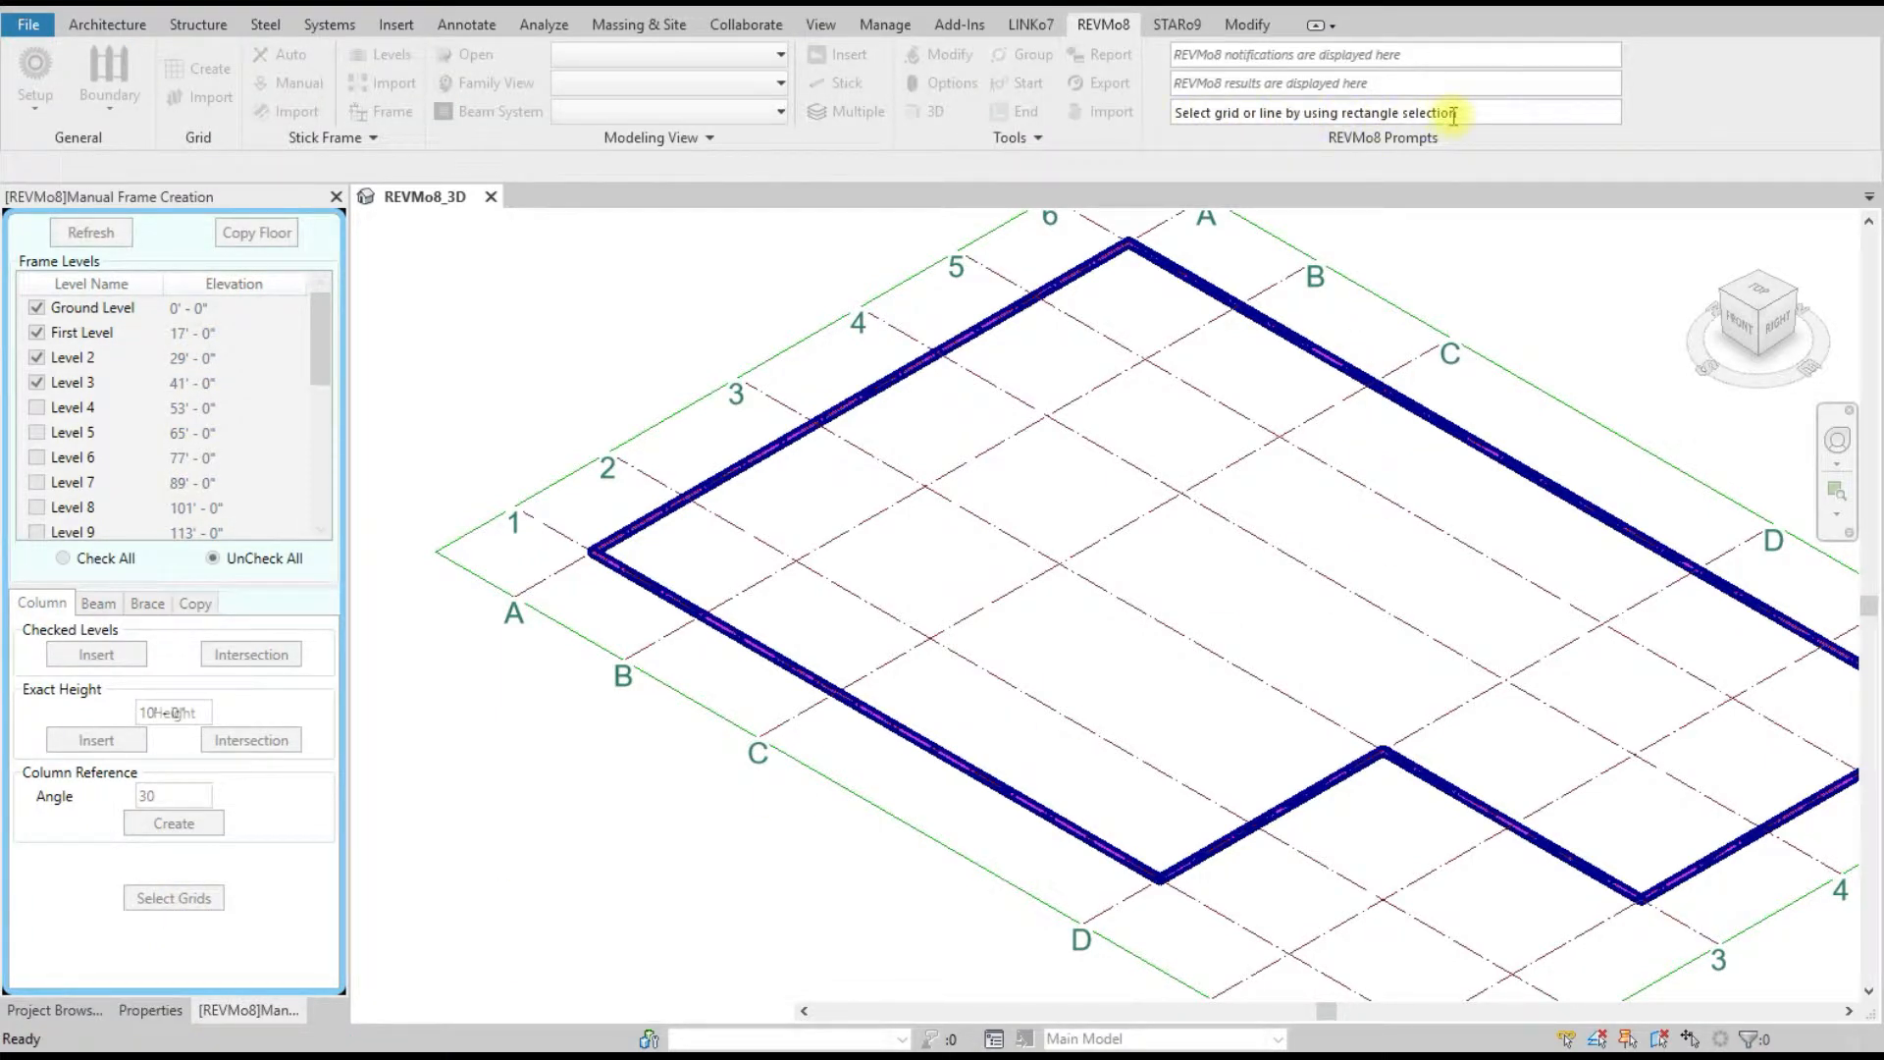
left_click_drag(1166, 535, 1117, 524)
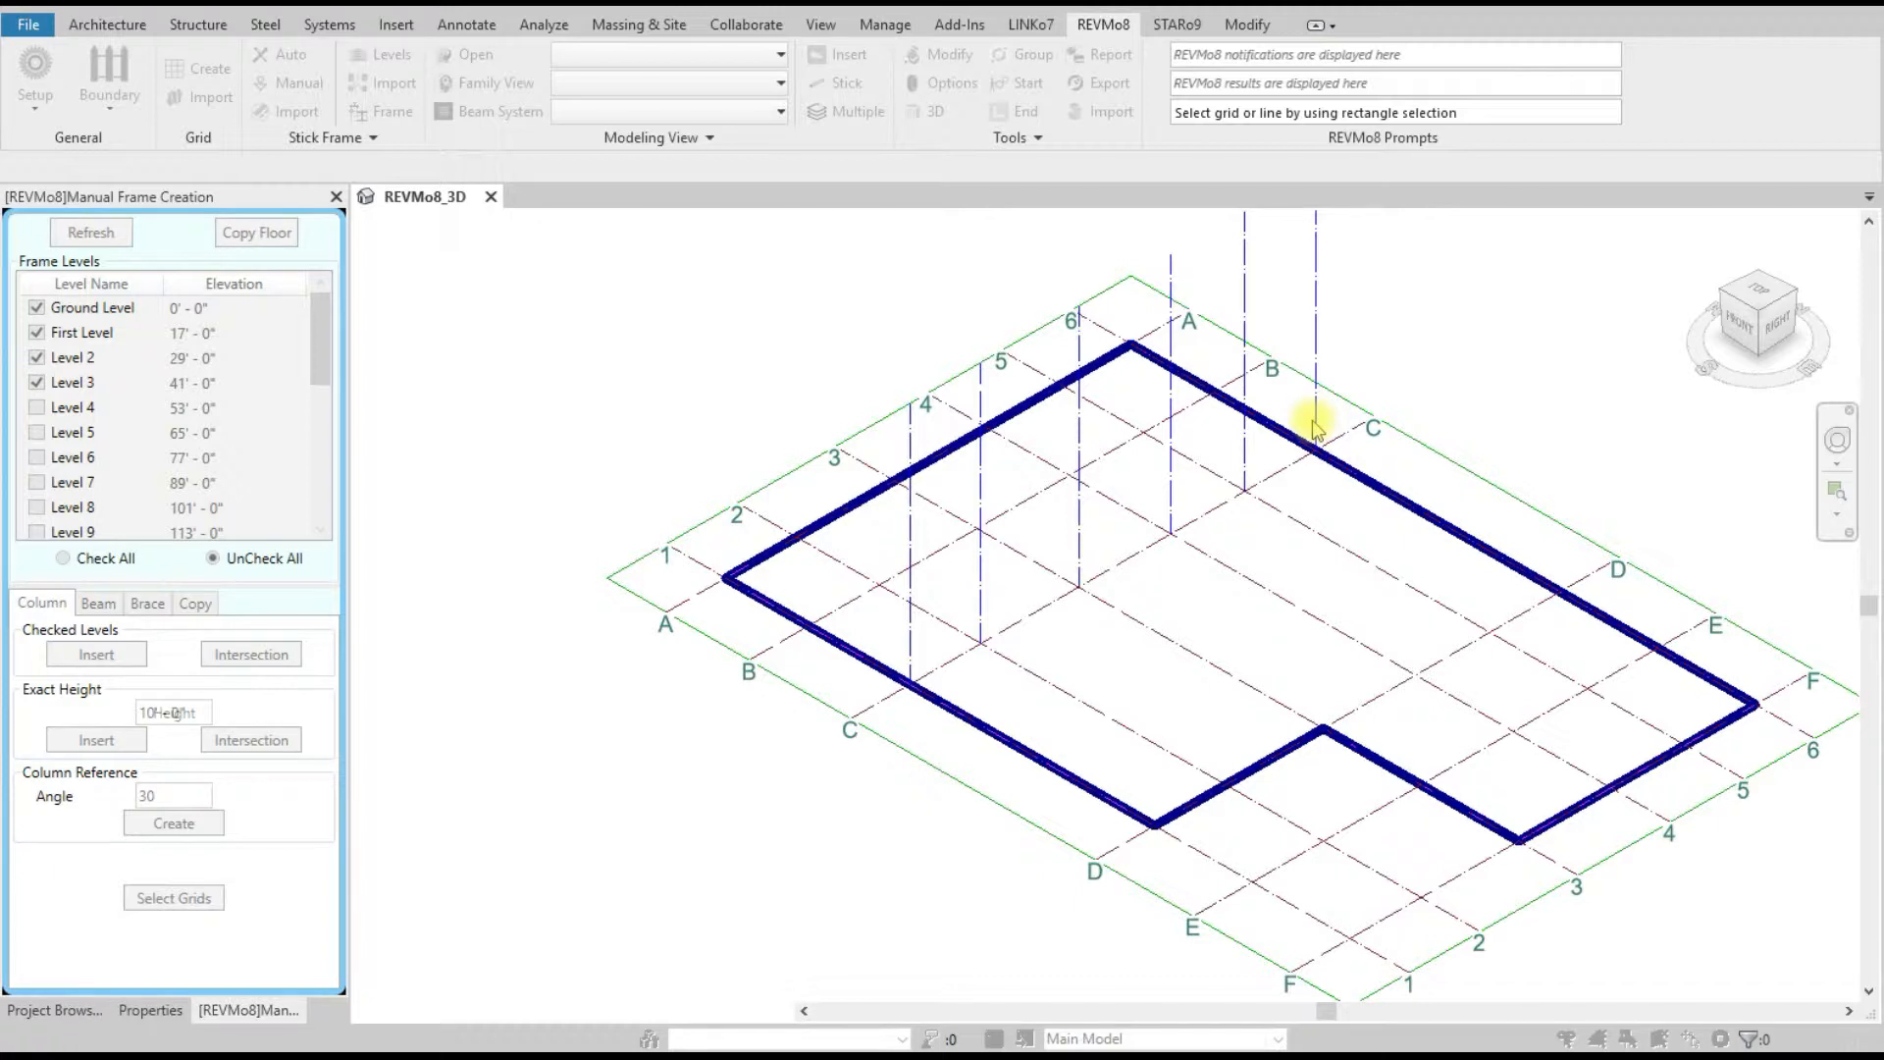
scroll(1312, 618, "down", 1)
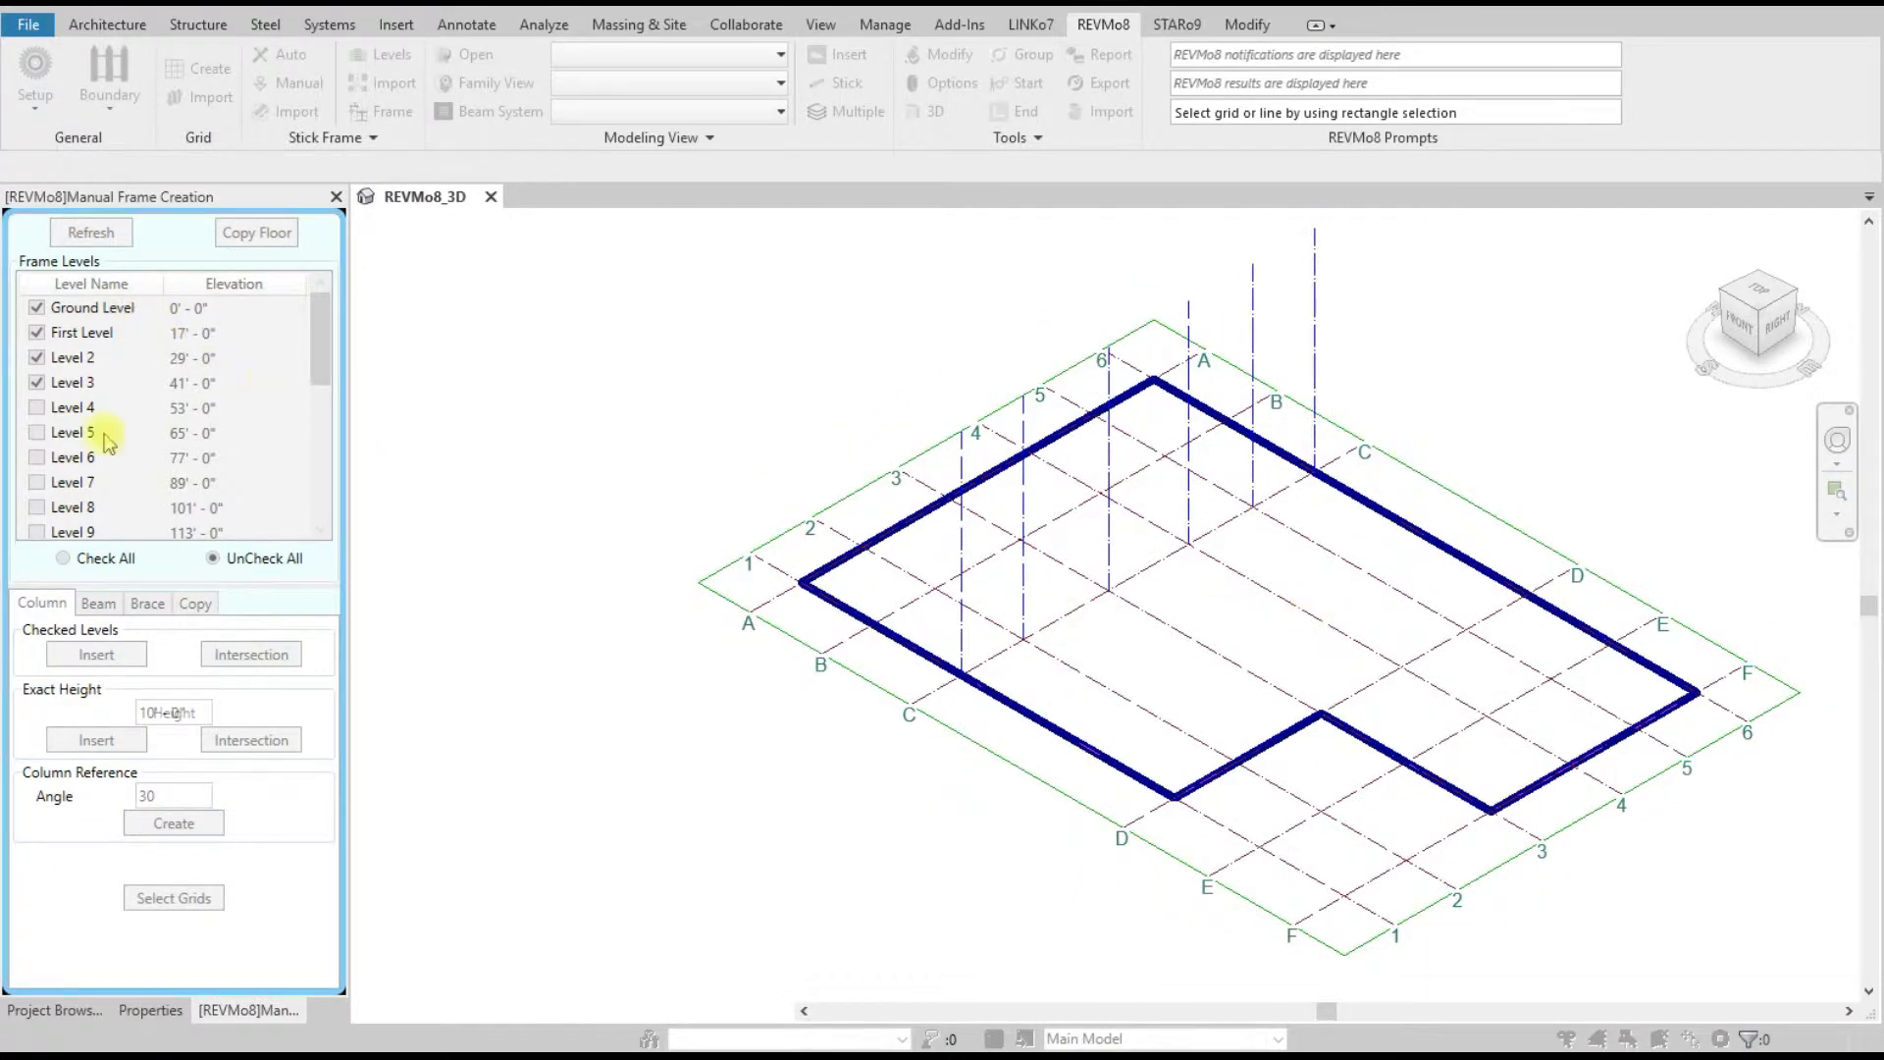
right_click(648, 291)
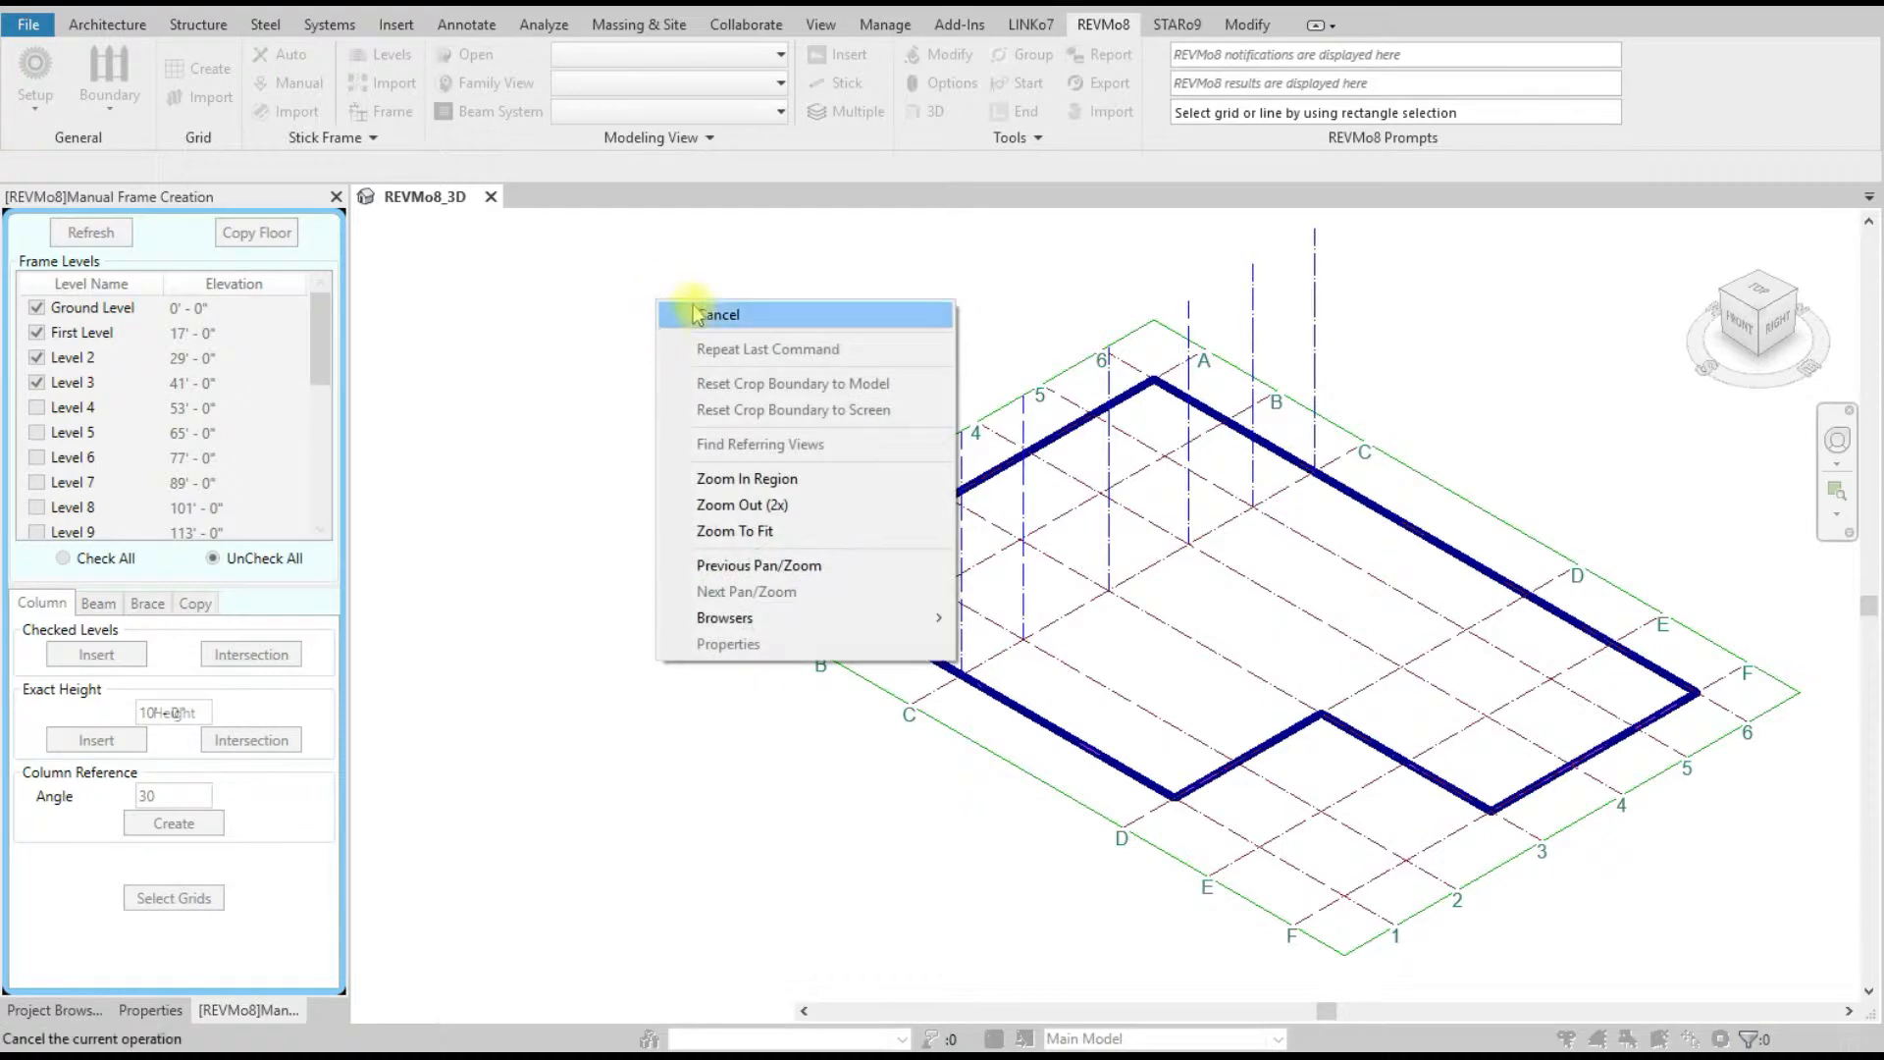
left_click(703, 315)
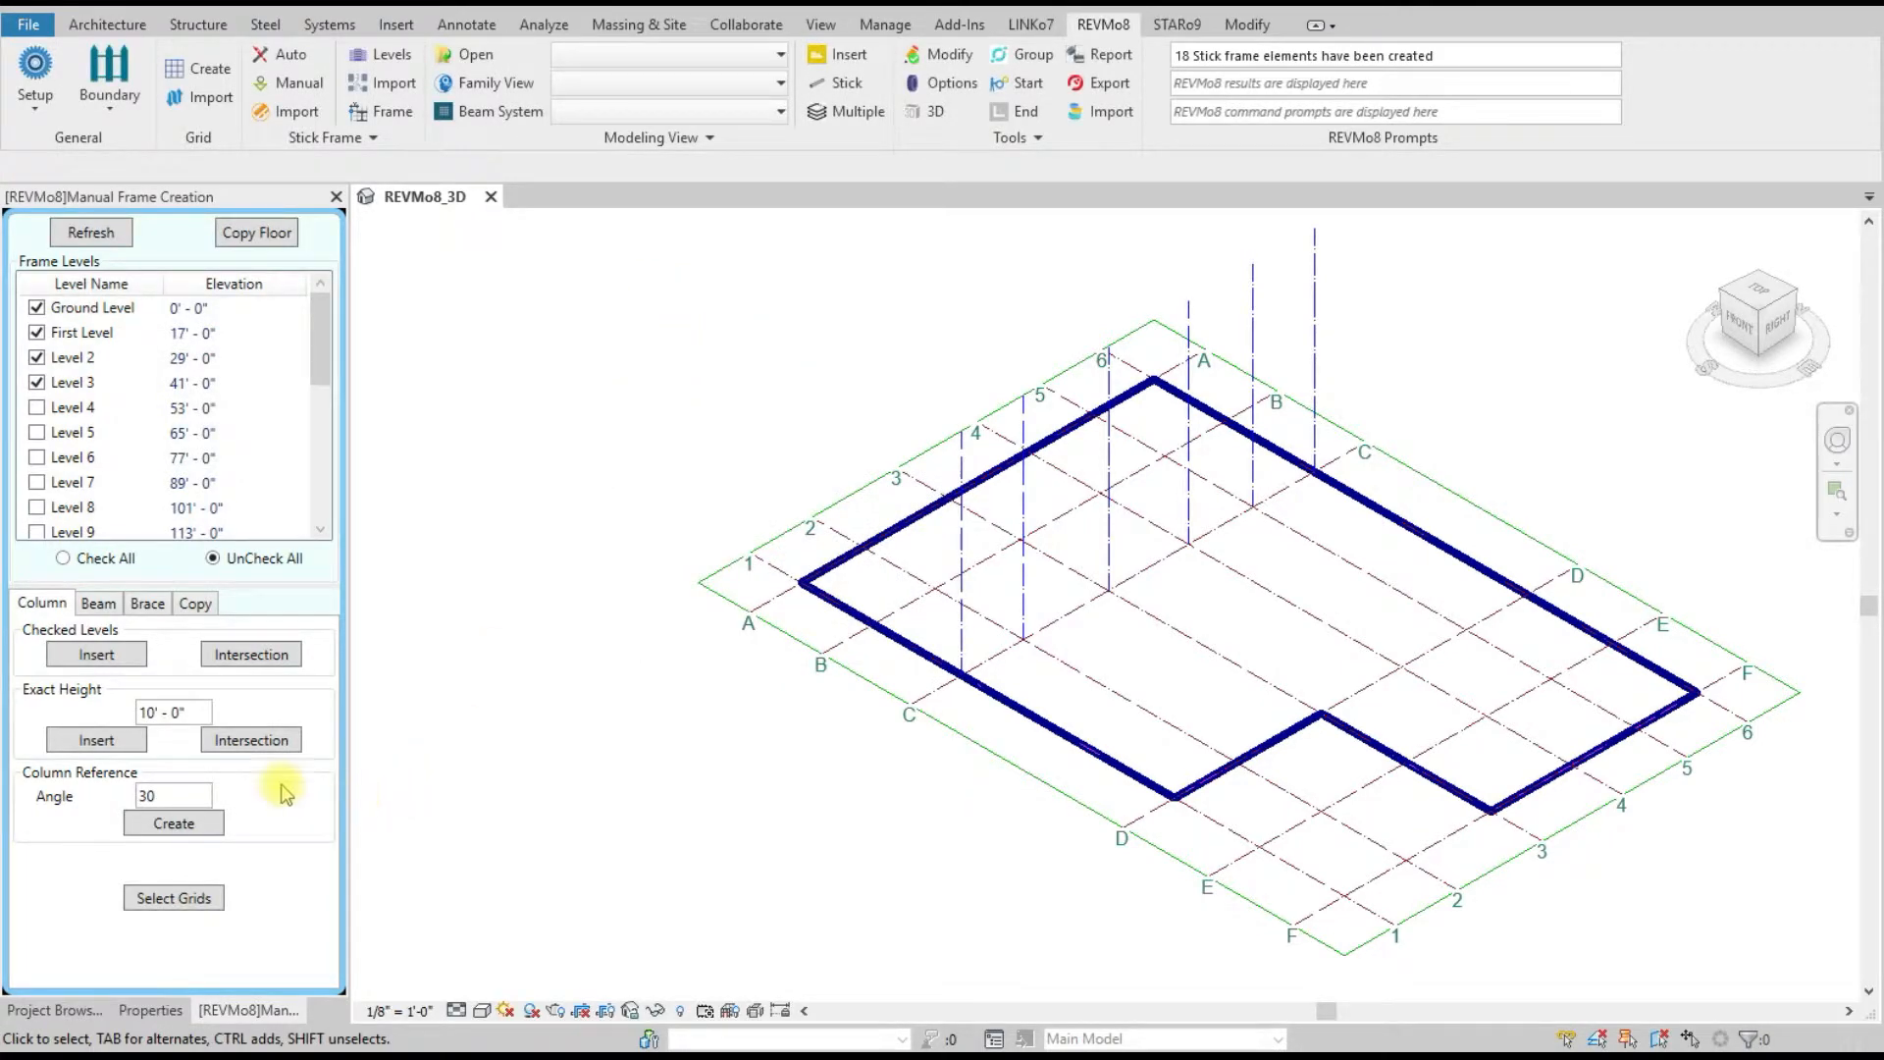
left_click(96, 740)
scroll(1369, 663, "up", 2)
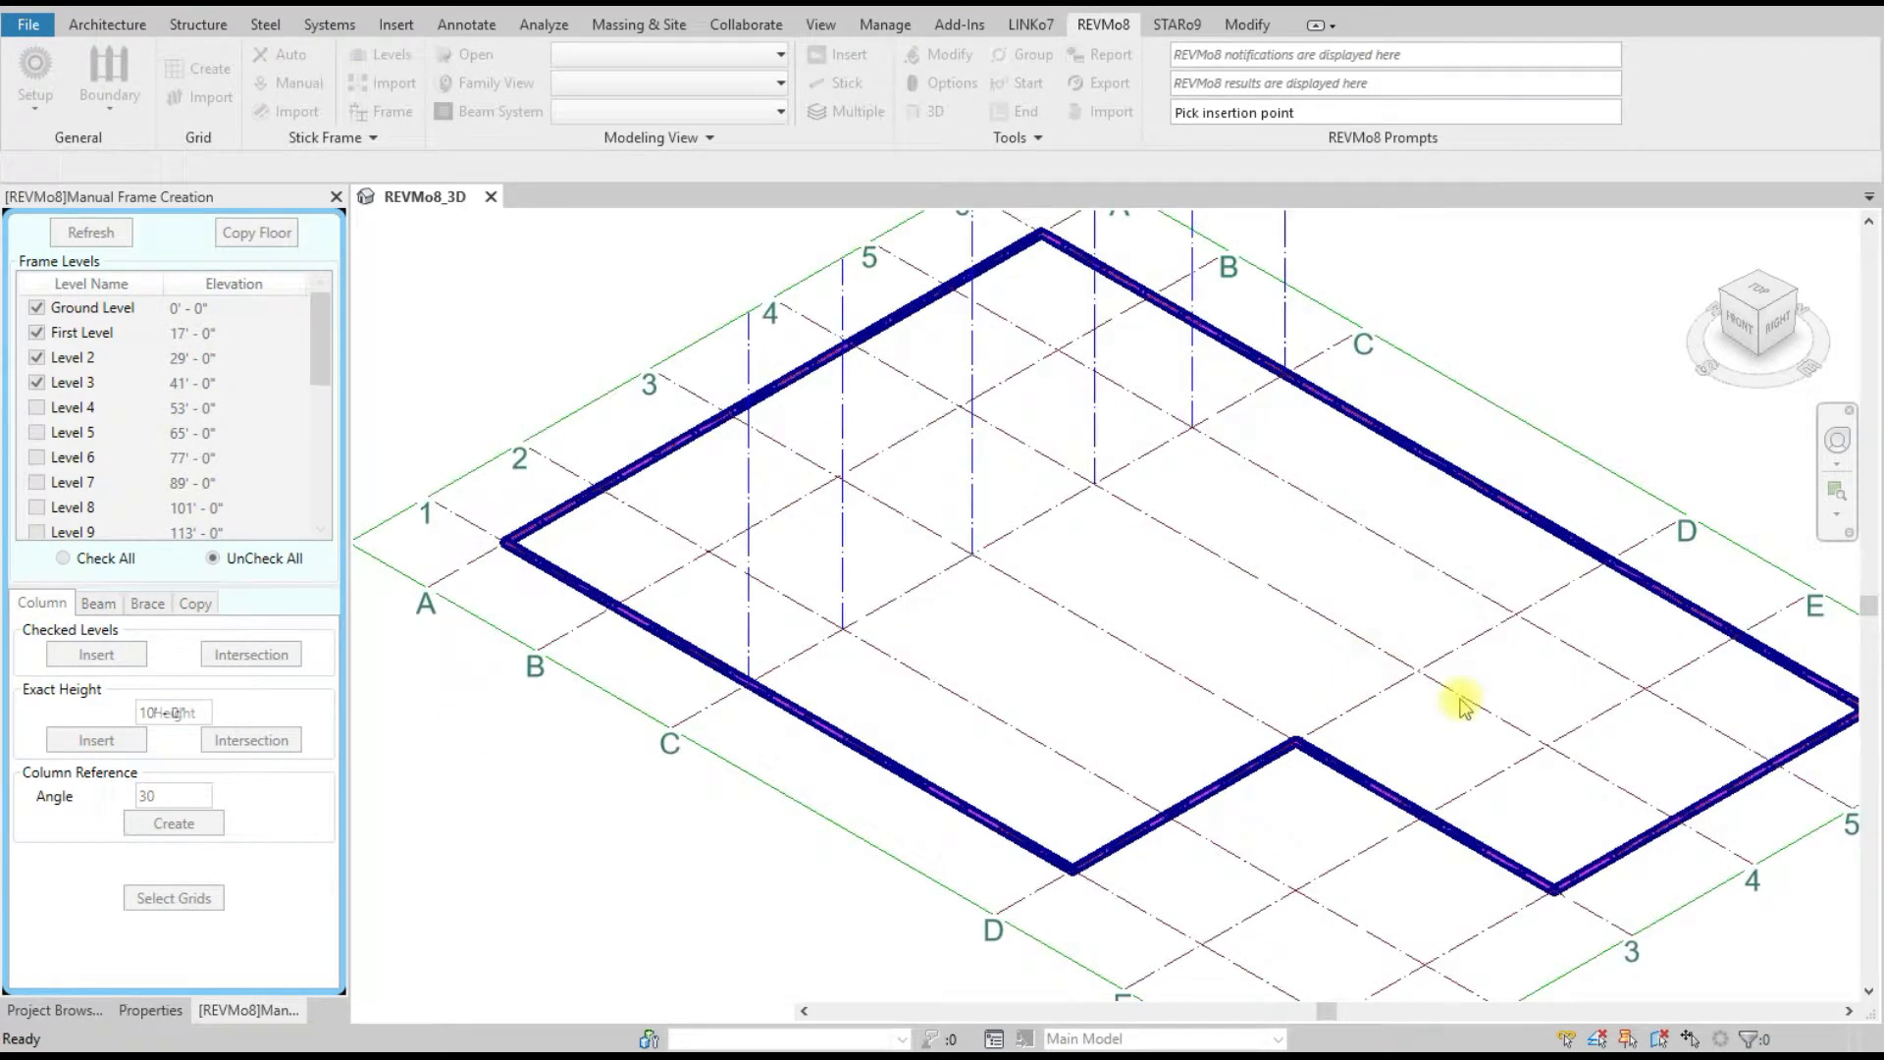
right_click(1126, 635)
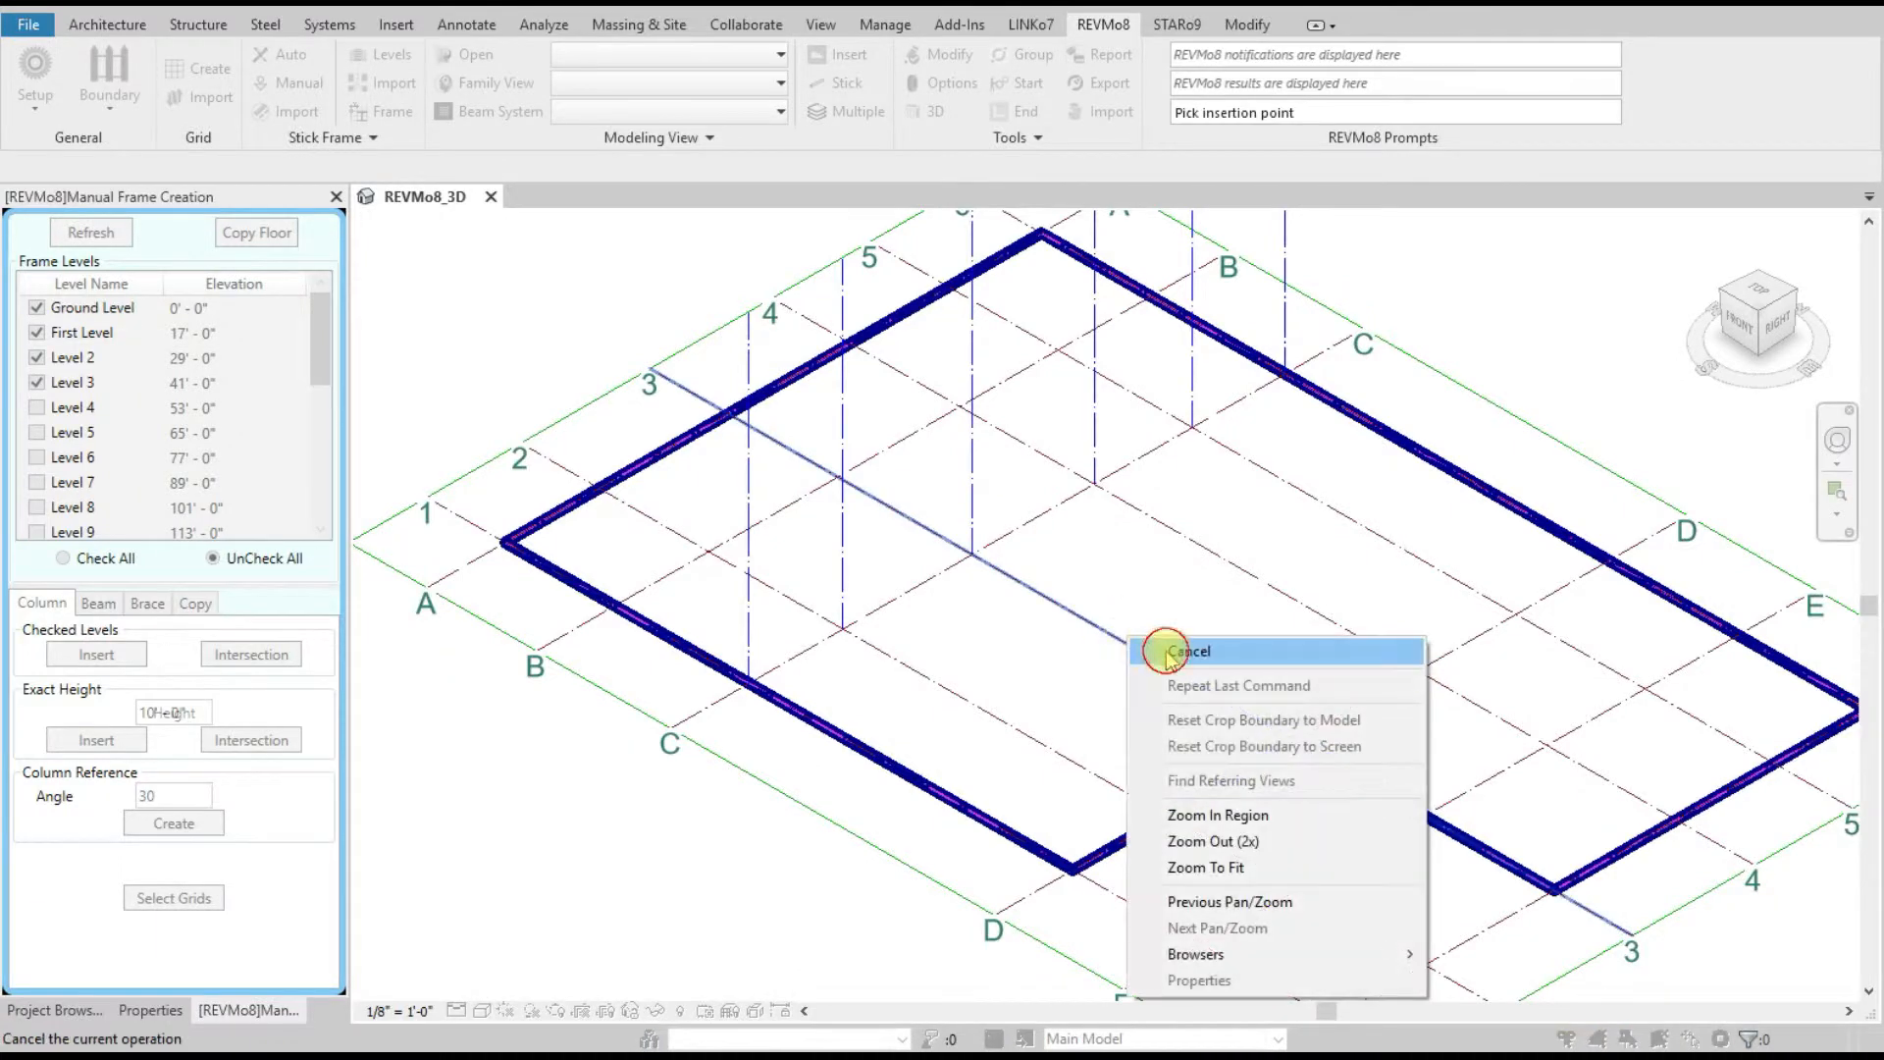
left_click(1160, 652)
- Insert columns with an exact height of 10' - 0" at the intersections of grid D with grids 4 and 5
left_click(250, 740)
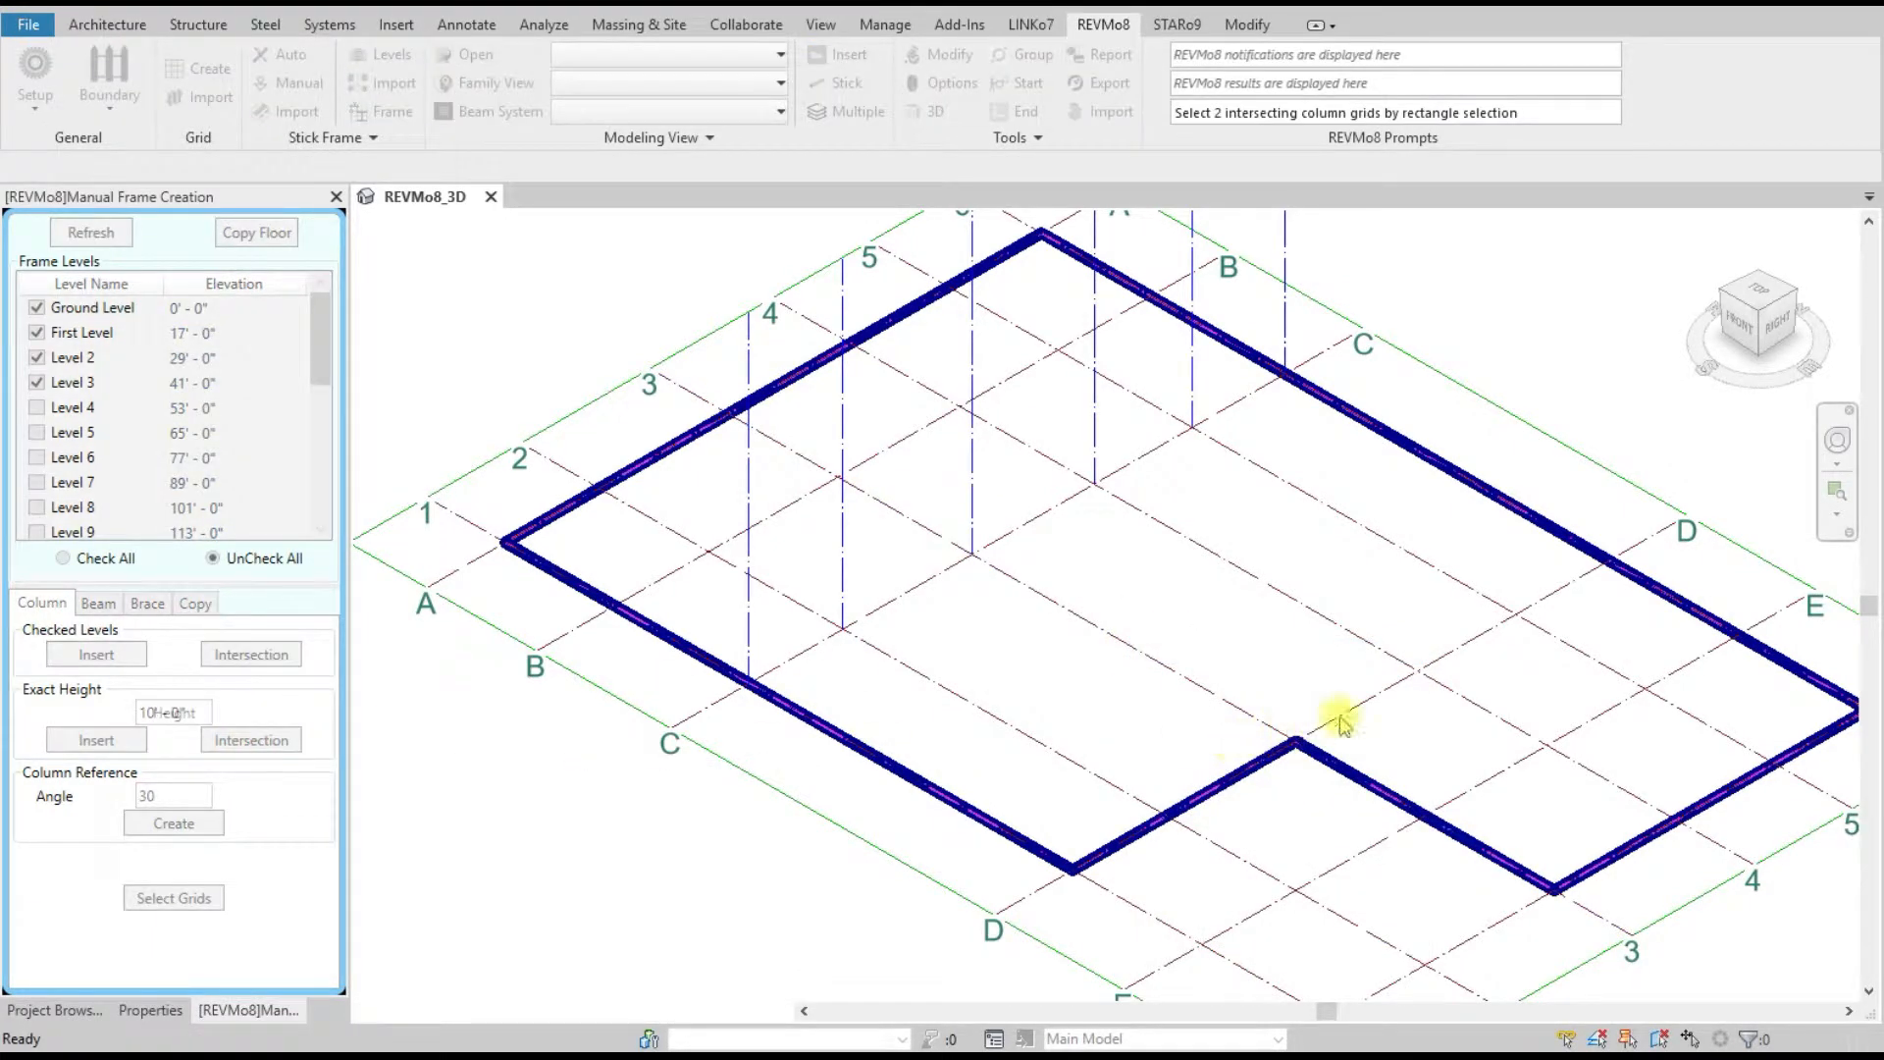
left_click_drag(1423, 701, 1393, 640)
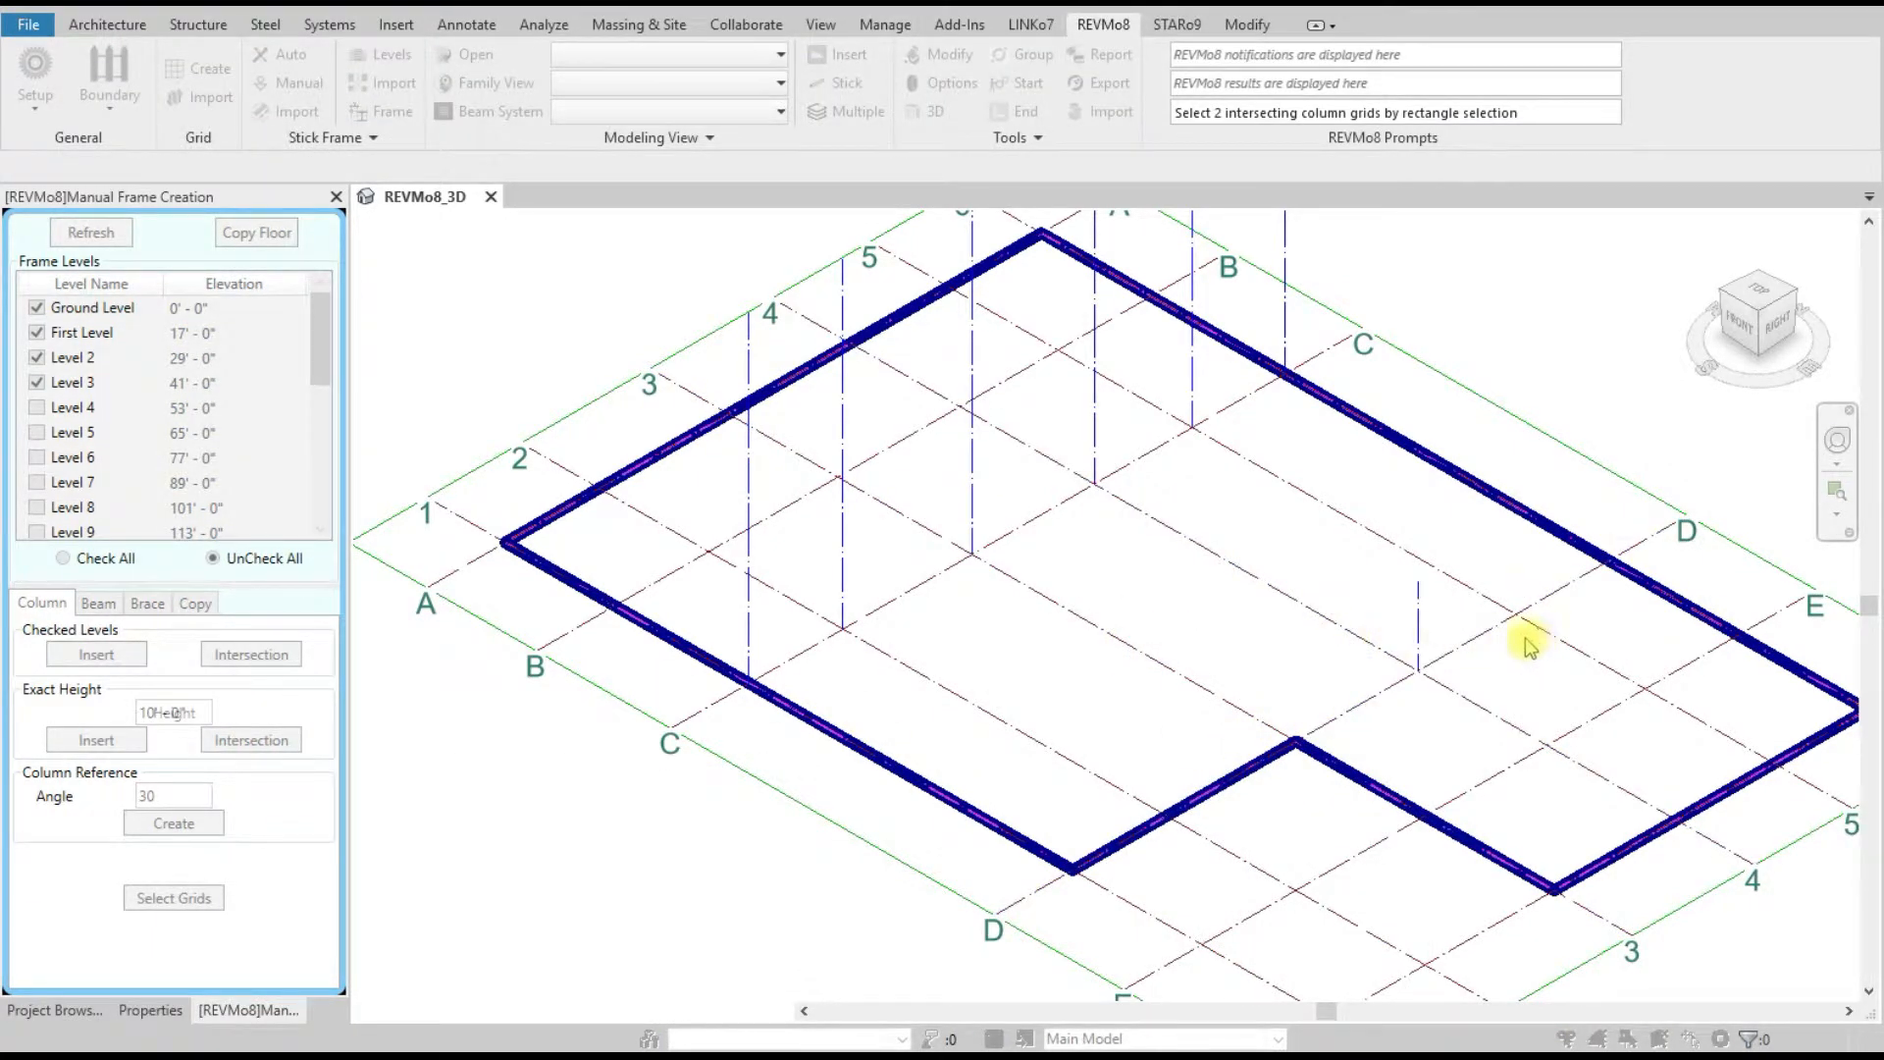
right_click(1472, 561)
left_click(1473, 563)
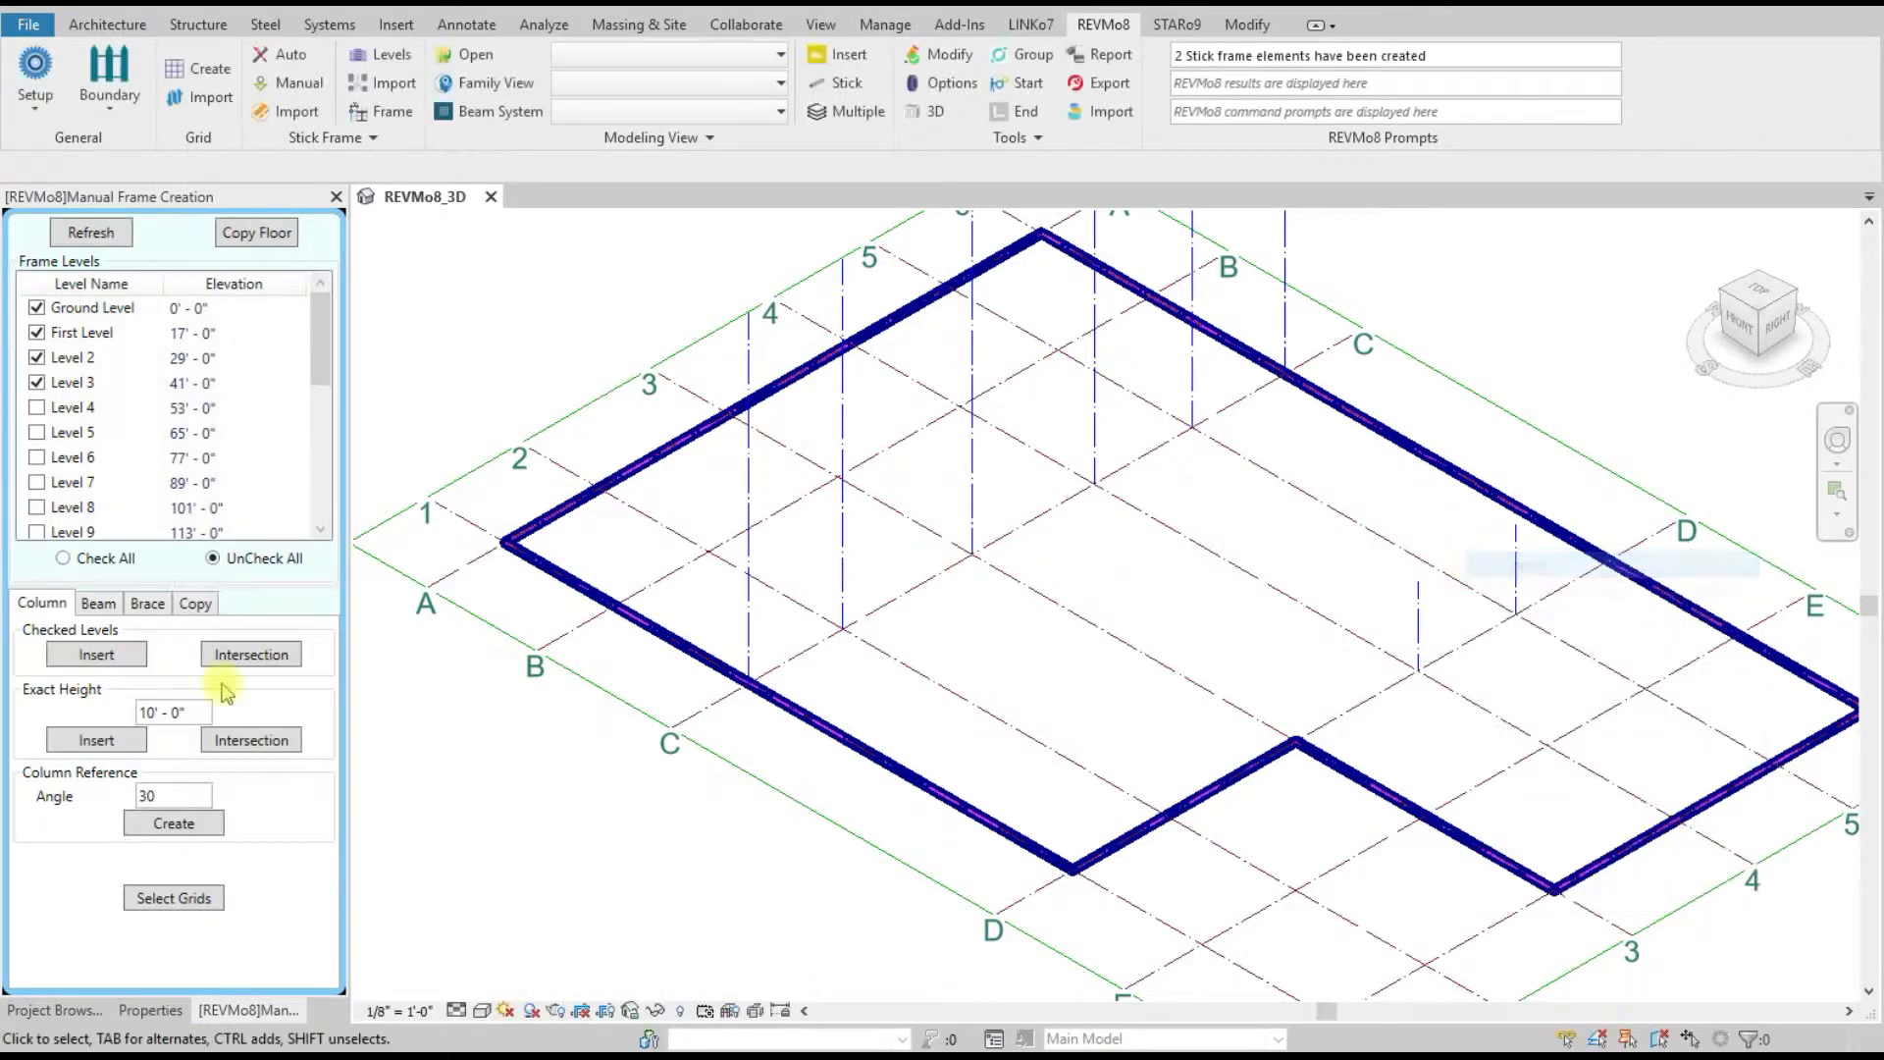
- Try beams between the two short grid D columns at the checked levels, and undo them
left_click(96, 602)
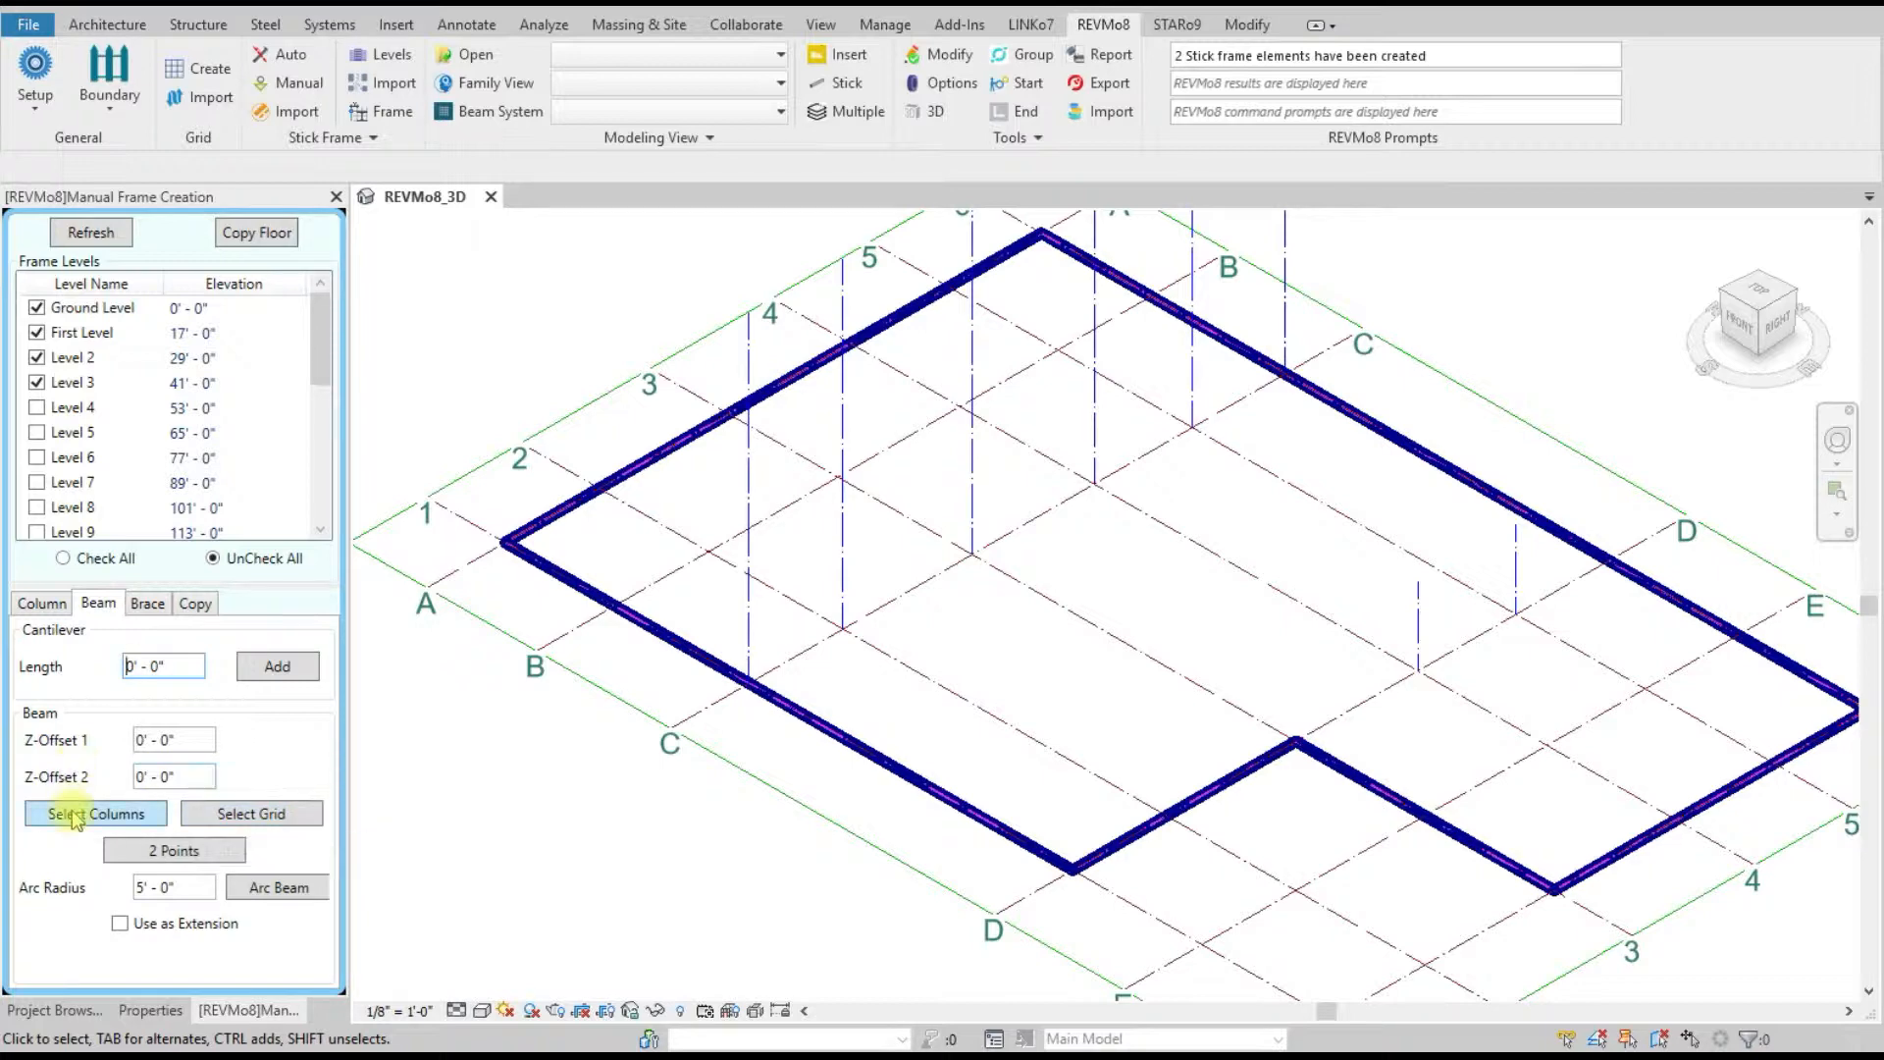
left_click(110, 814)
scroll(1544, 572, "up", 2)
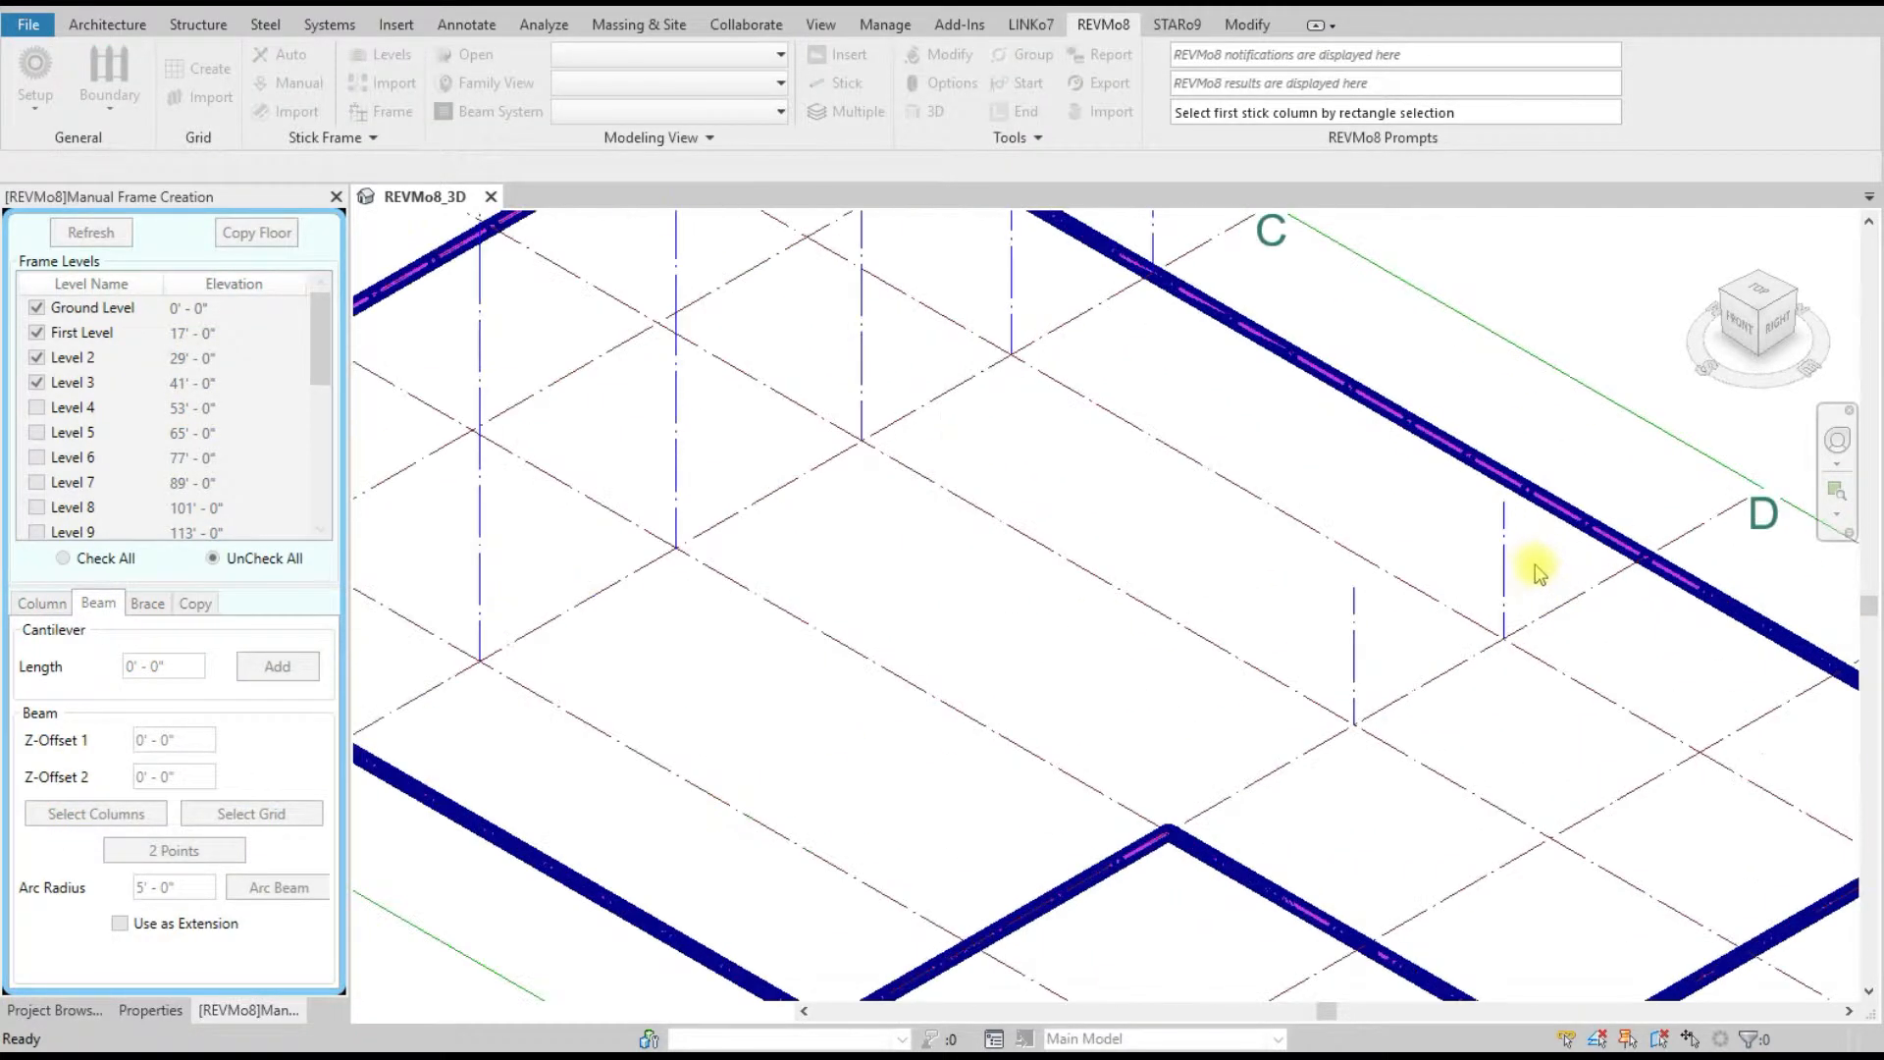
mouse_move(1501, 538)
left_mouse_down()
mouse_move(1403, 633)
mouse_move(1337, 639)
left_mouse_up()
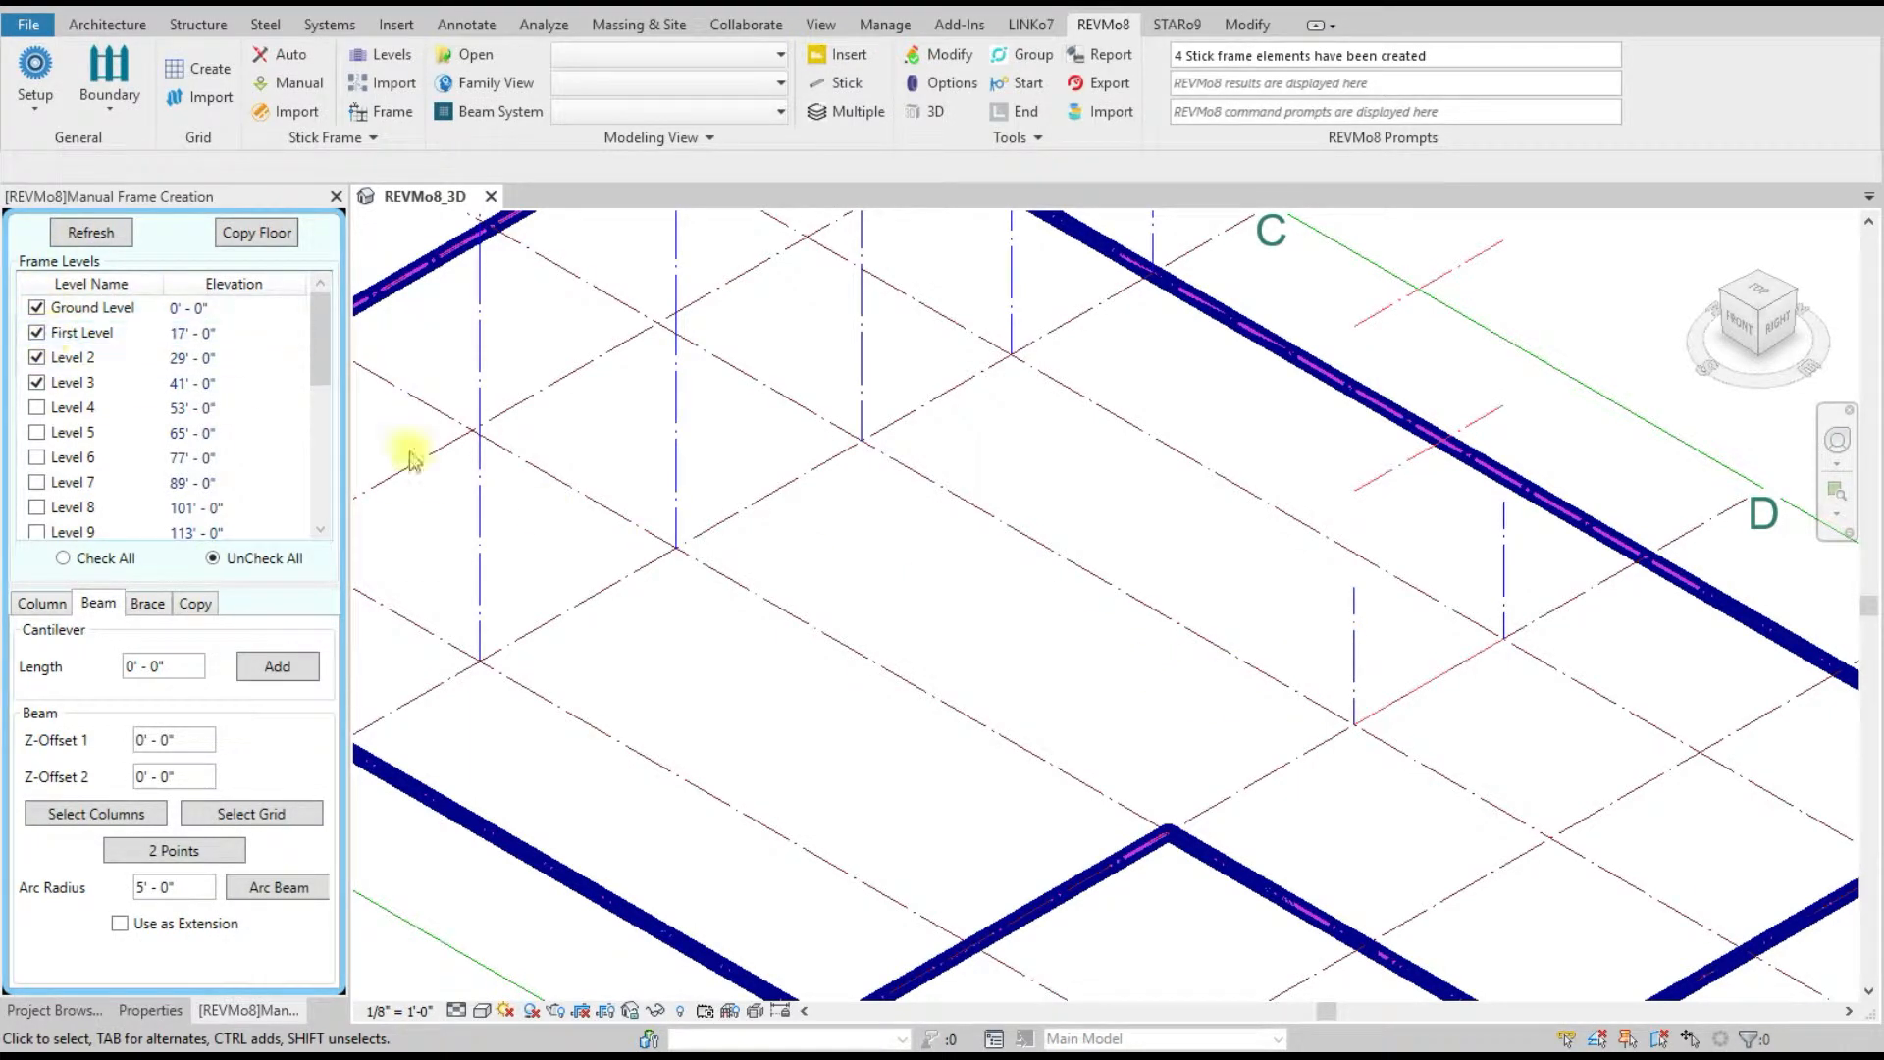
key("ctrl+z")
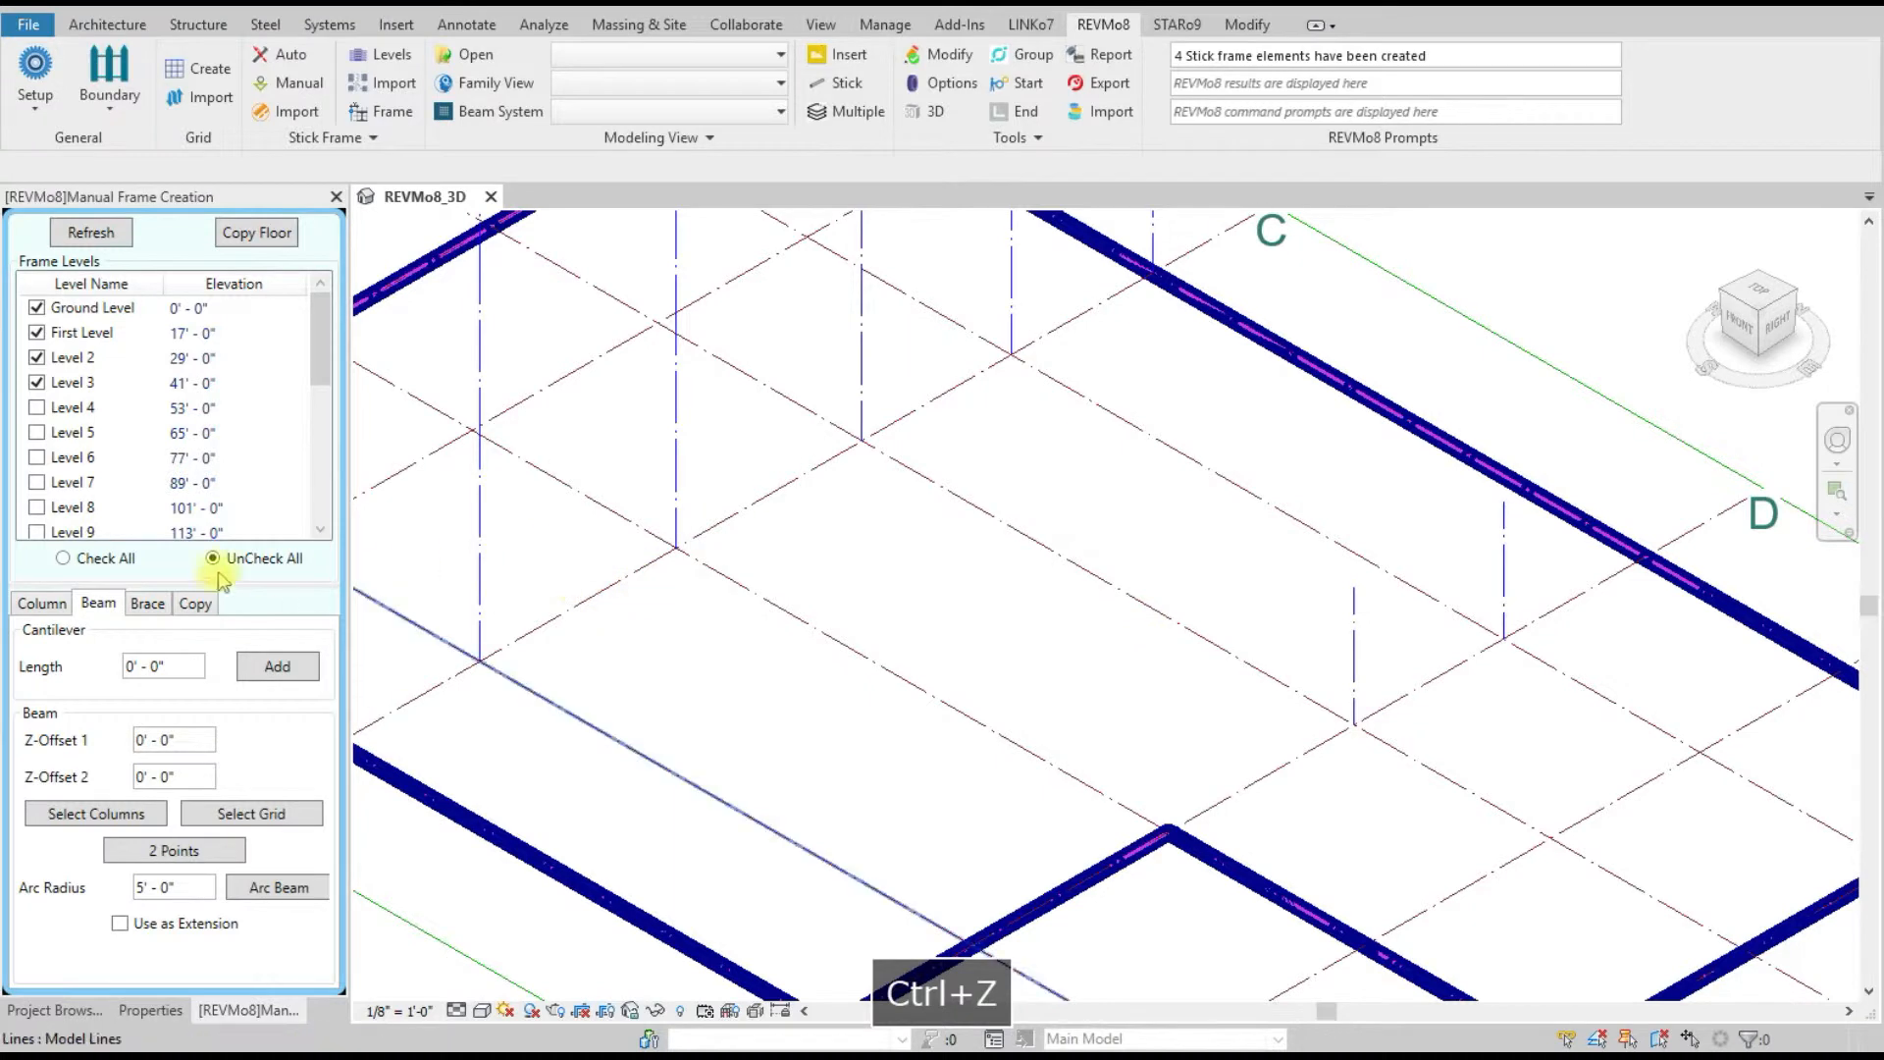
- Uncheck Ground Level, First Level, Level 2 and Level 3 in the frame levels
left_click(37, 382)
left_click(36, 358)
left_click(37, 333)
left_click(37, 307)
- Try a beam with zero Z-offsets between the tops of the two short grid D columns, and undo it
left_click(108, 814)
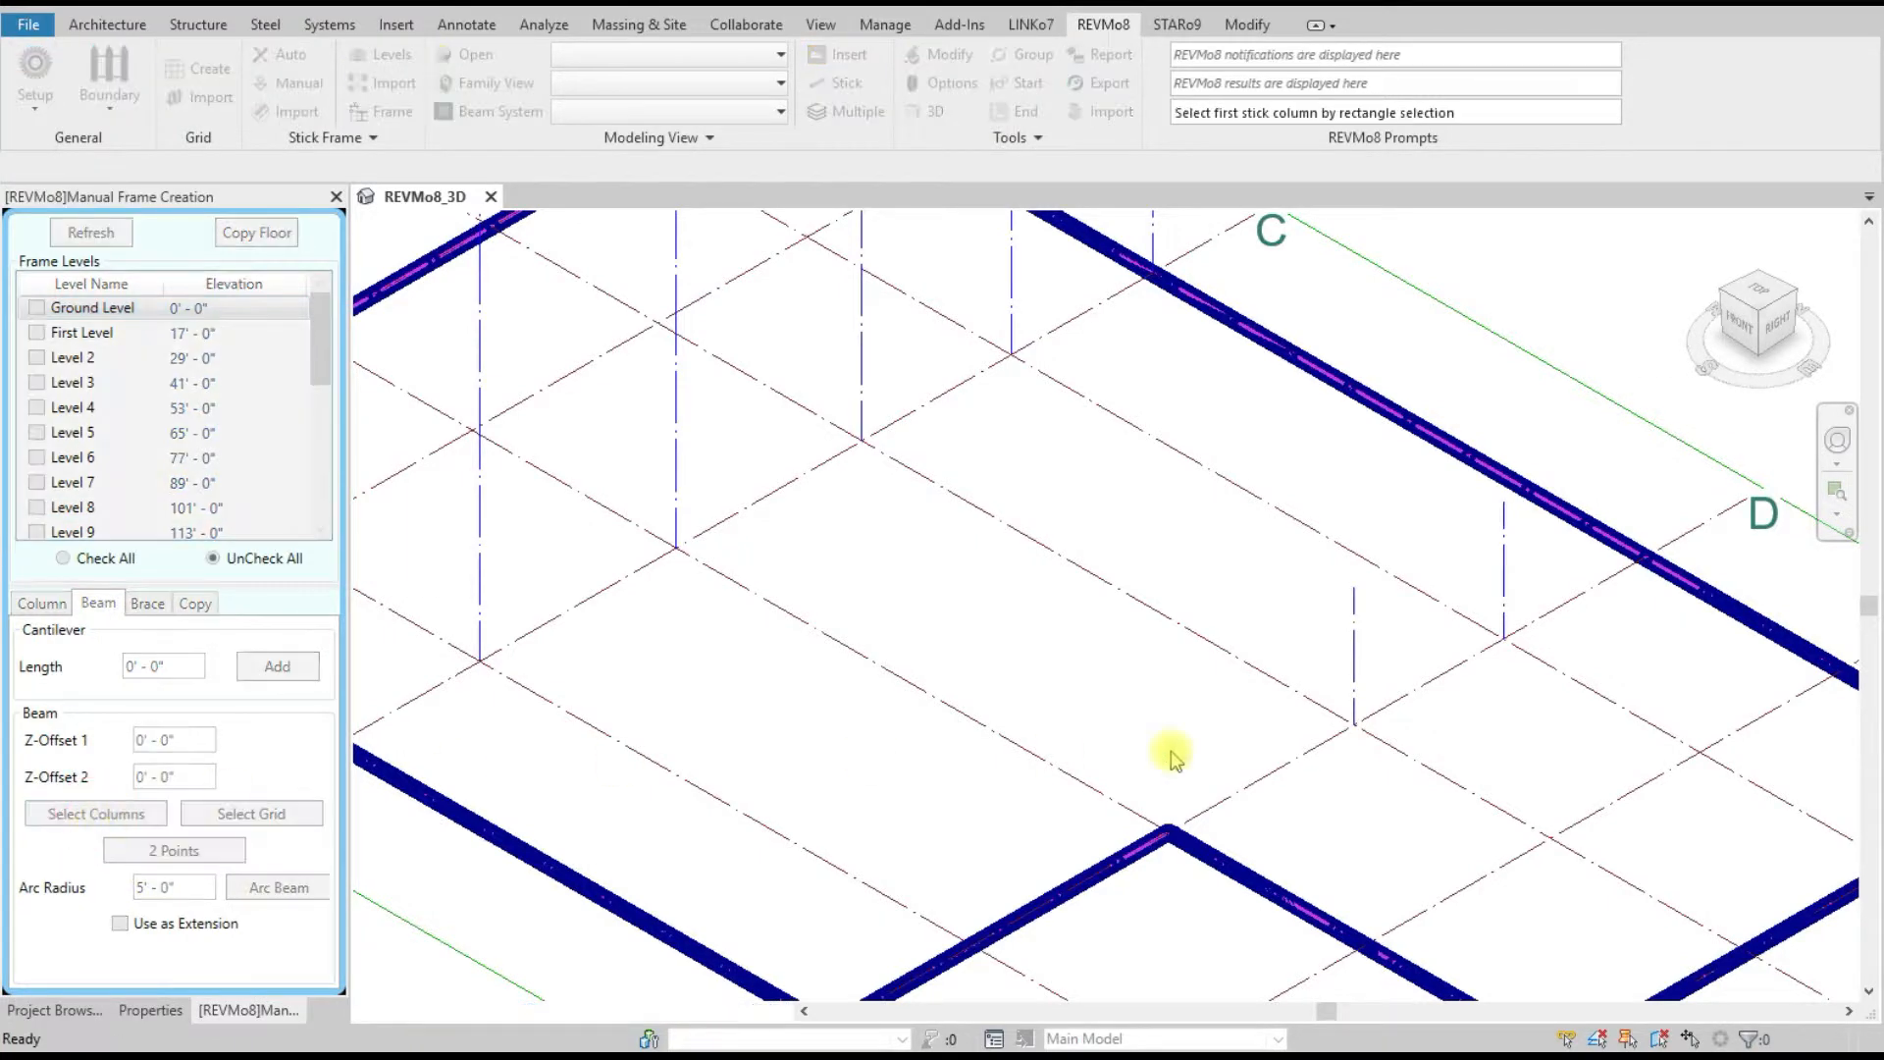
left_click_drag(1531, 569, 1489, 556)
left_click_drag(1374, 631, 1325, 614)
scroll(1516, 535, "up", 2)
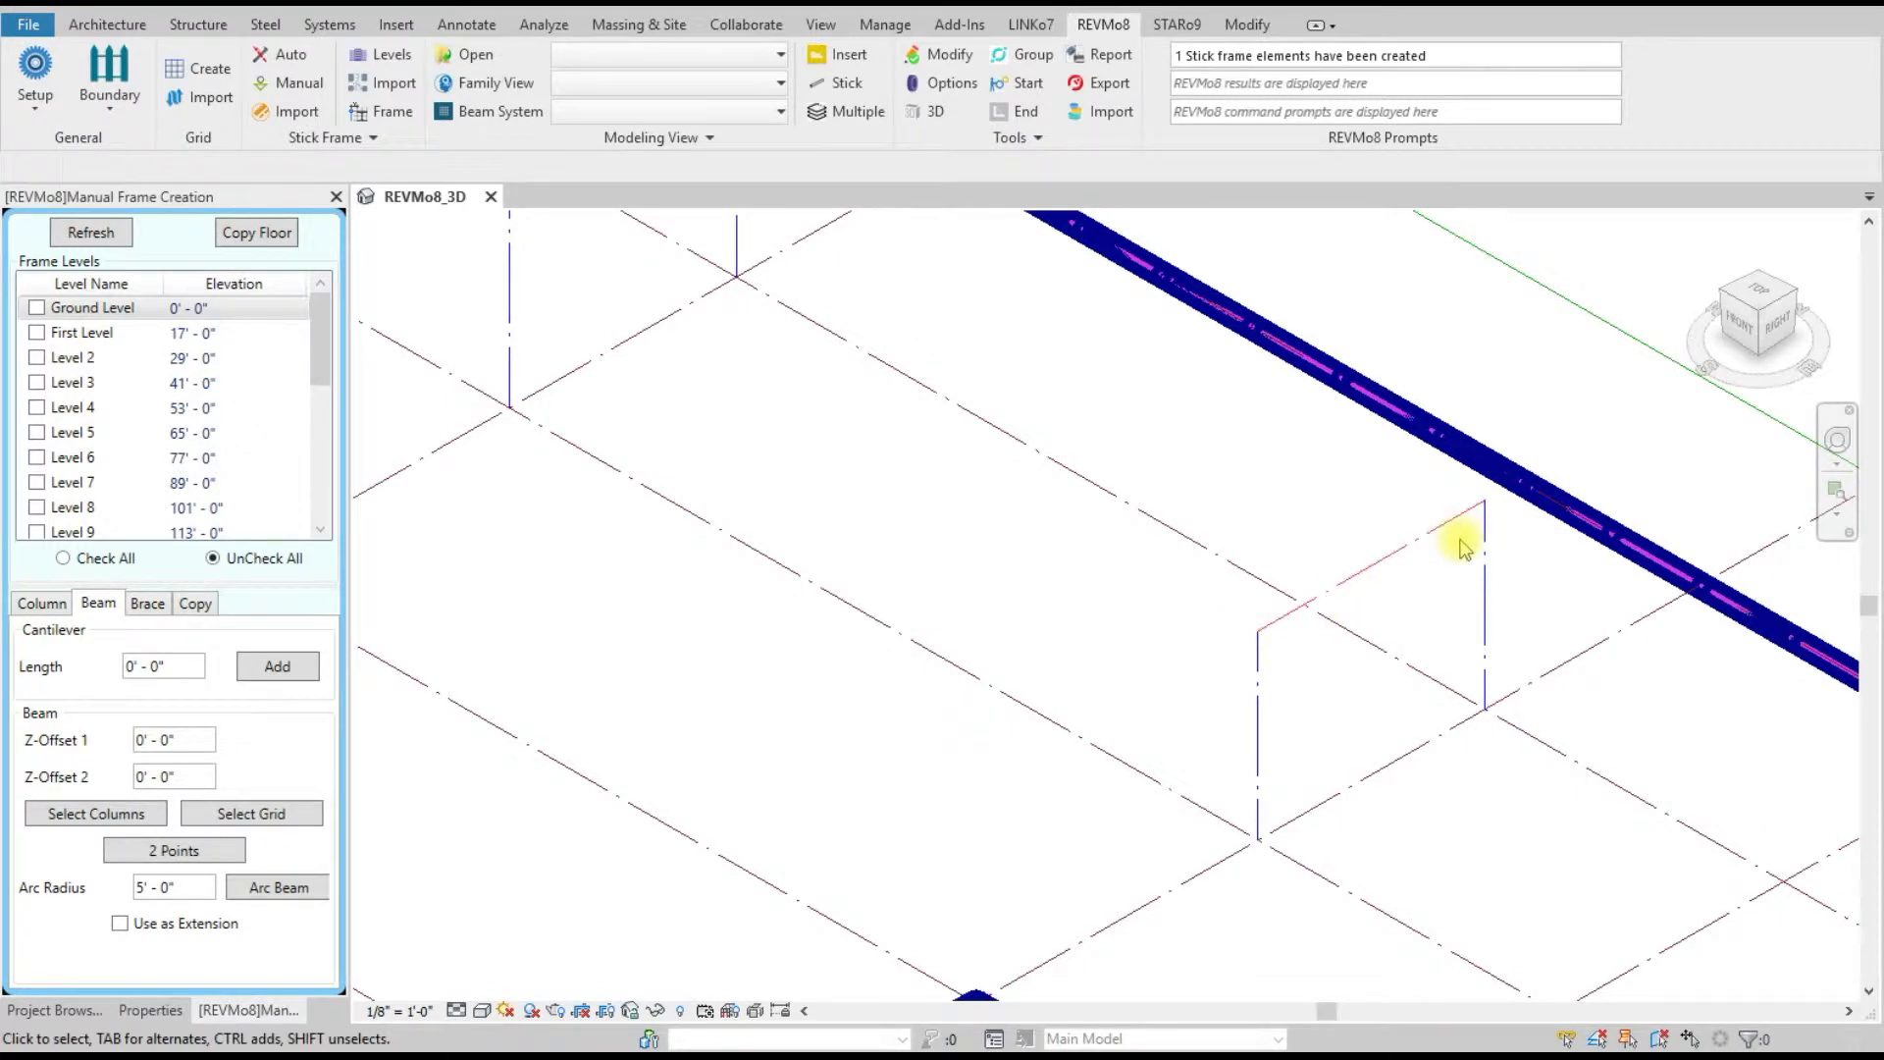
key("ctrl+z")
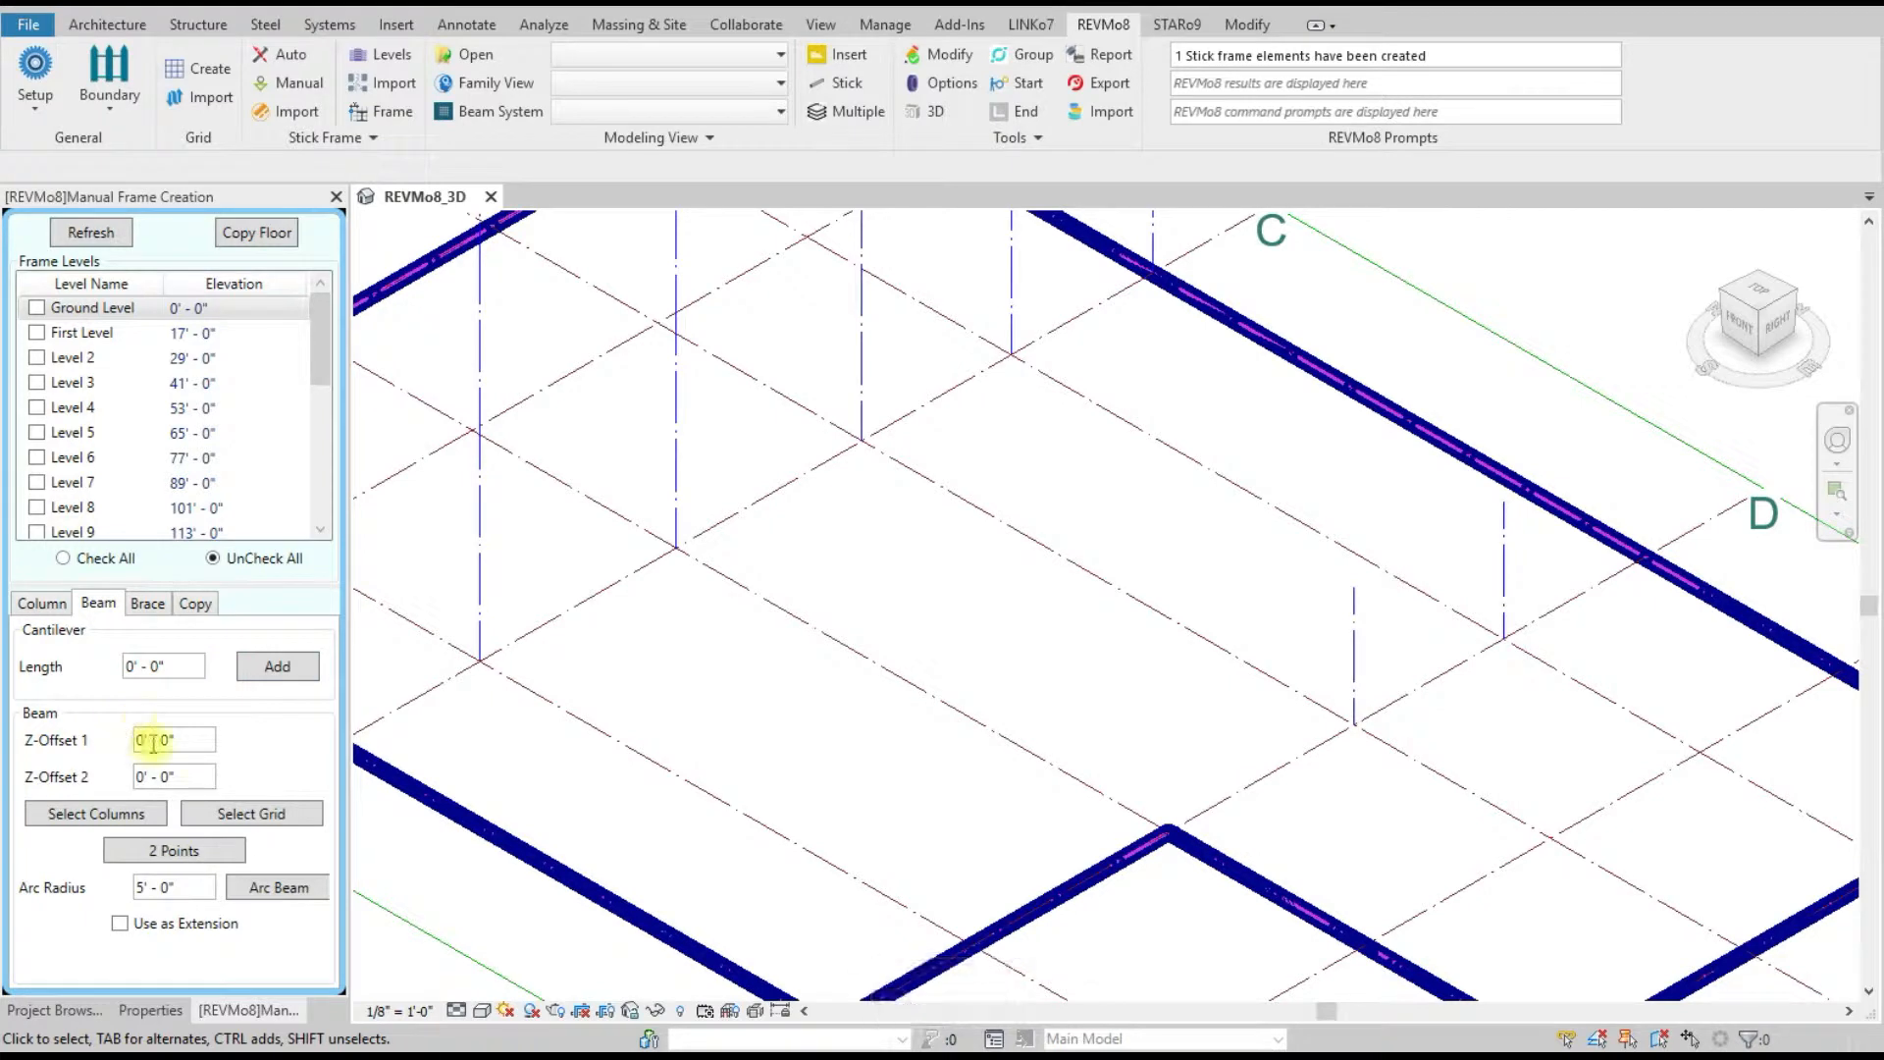
- Create a beam between the two short grid D columns with Z-Offset 1 and Z-Offset 2 both set to -1' - 0"
left_click_drag(200, 738, 128, 745)
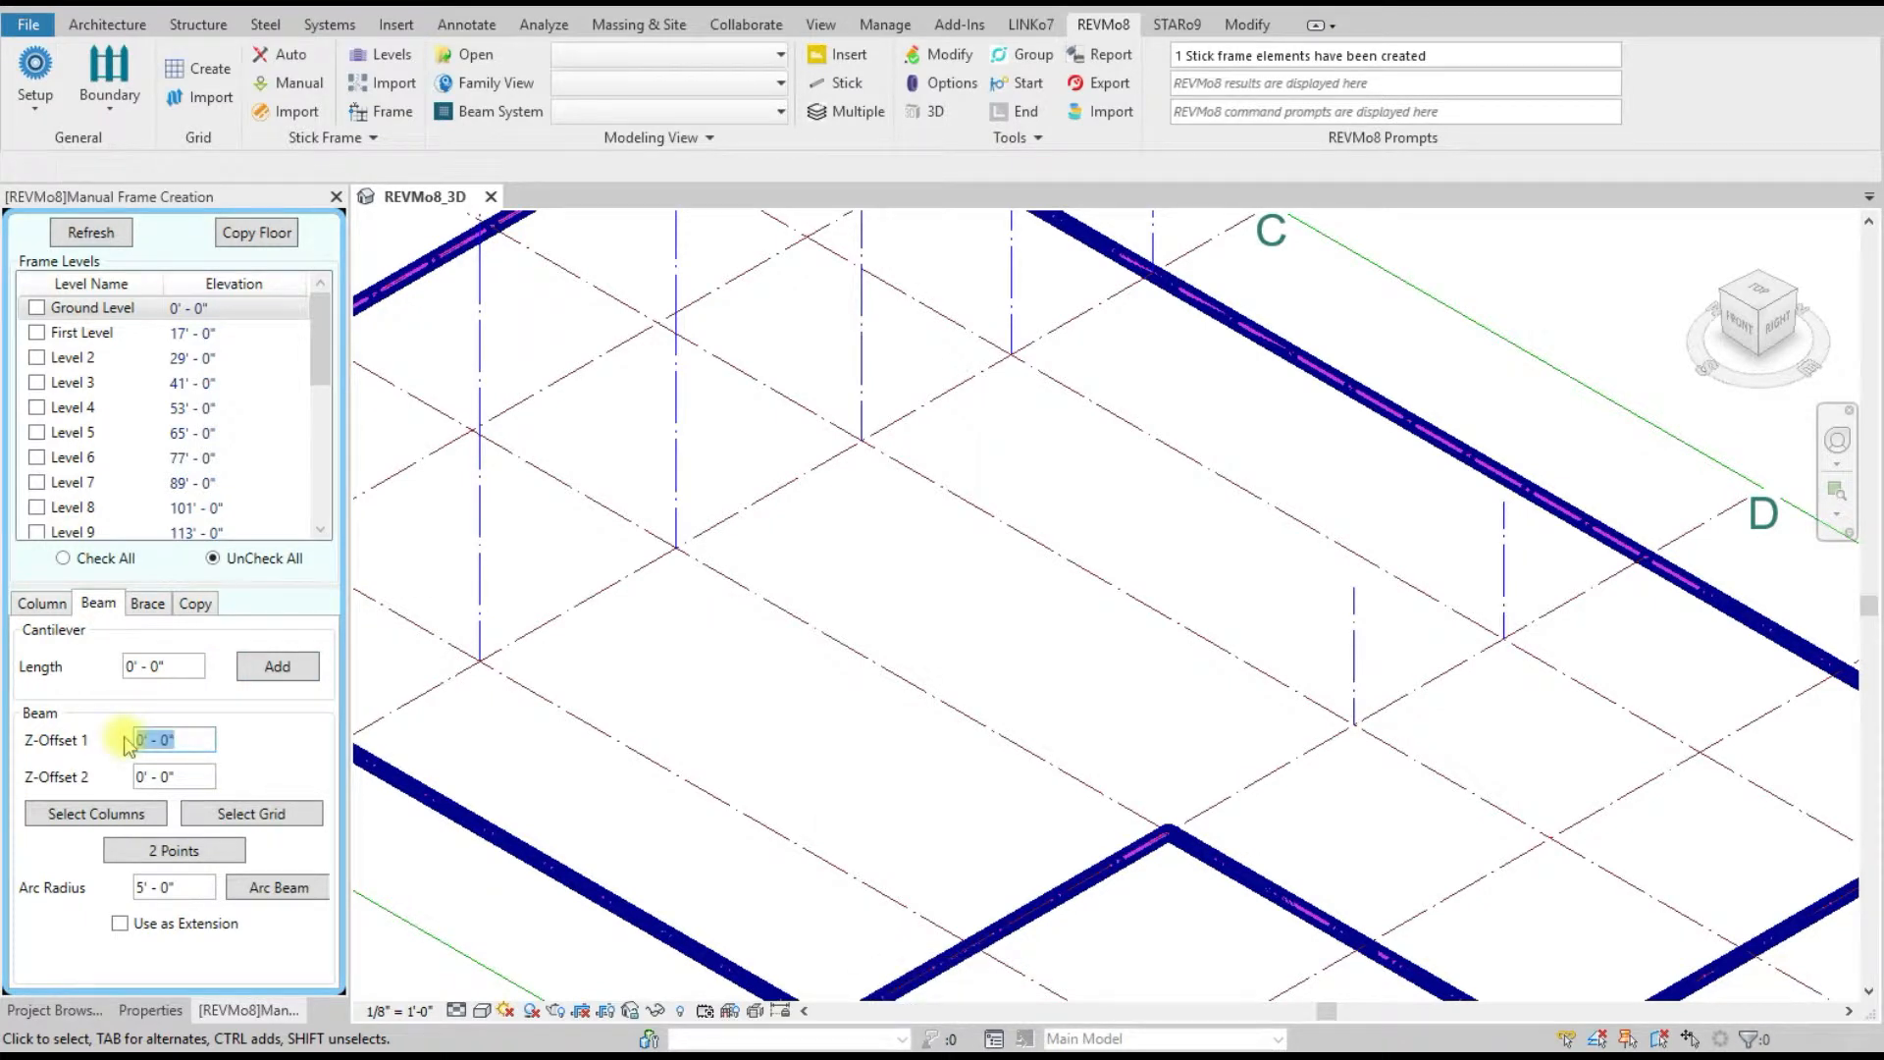
key("BackSpace")
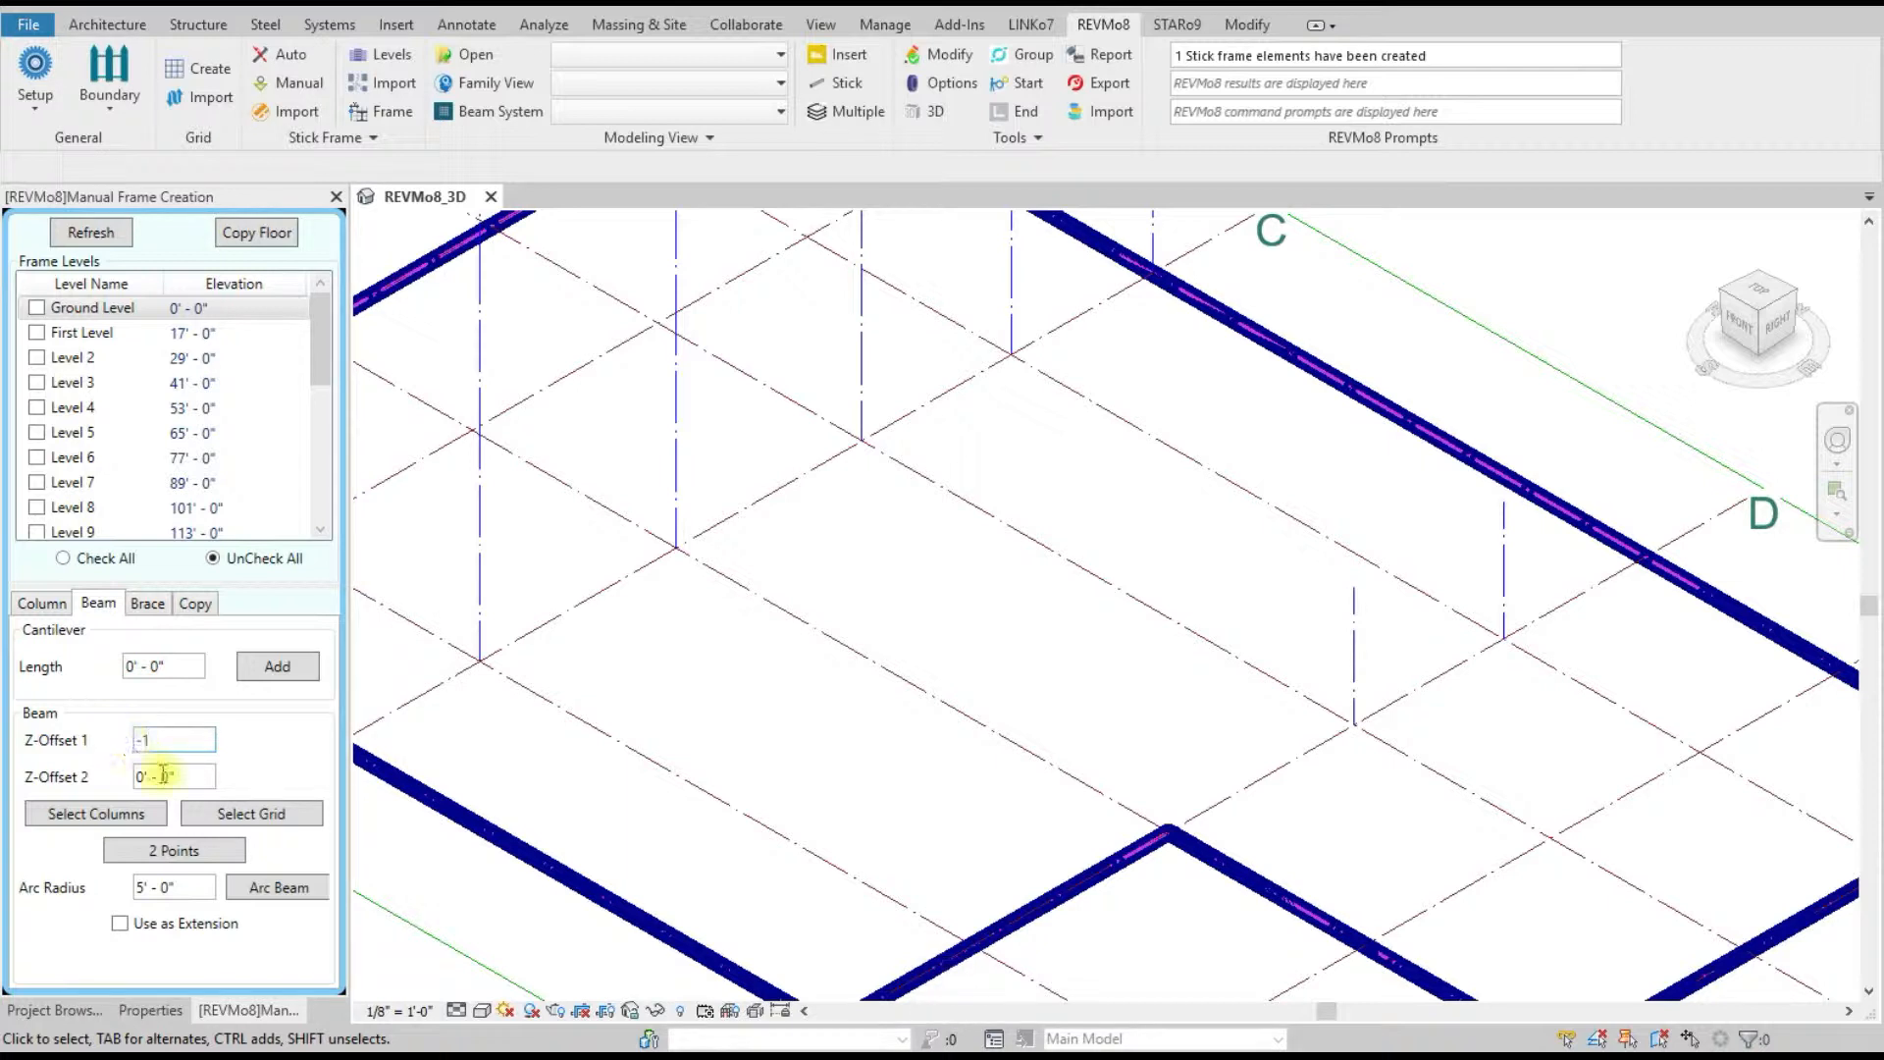
left_click_drag(186, 778, 128, 783)
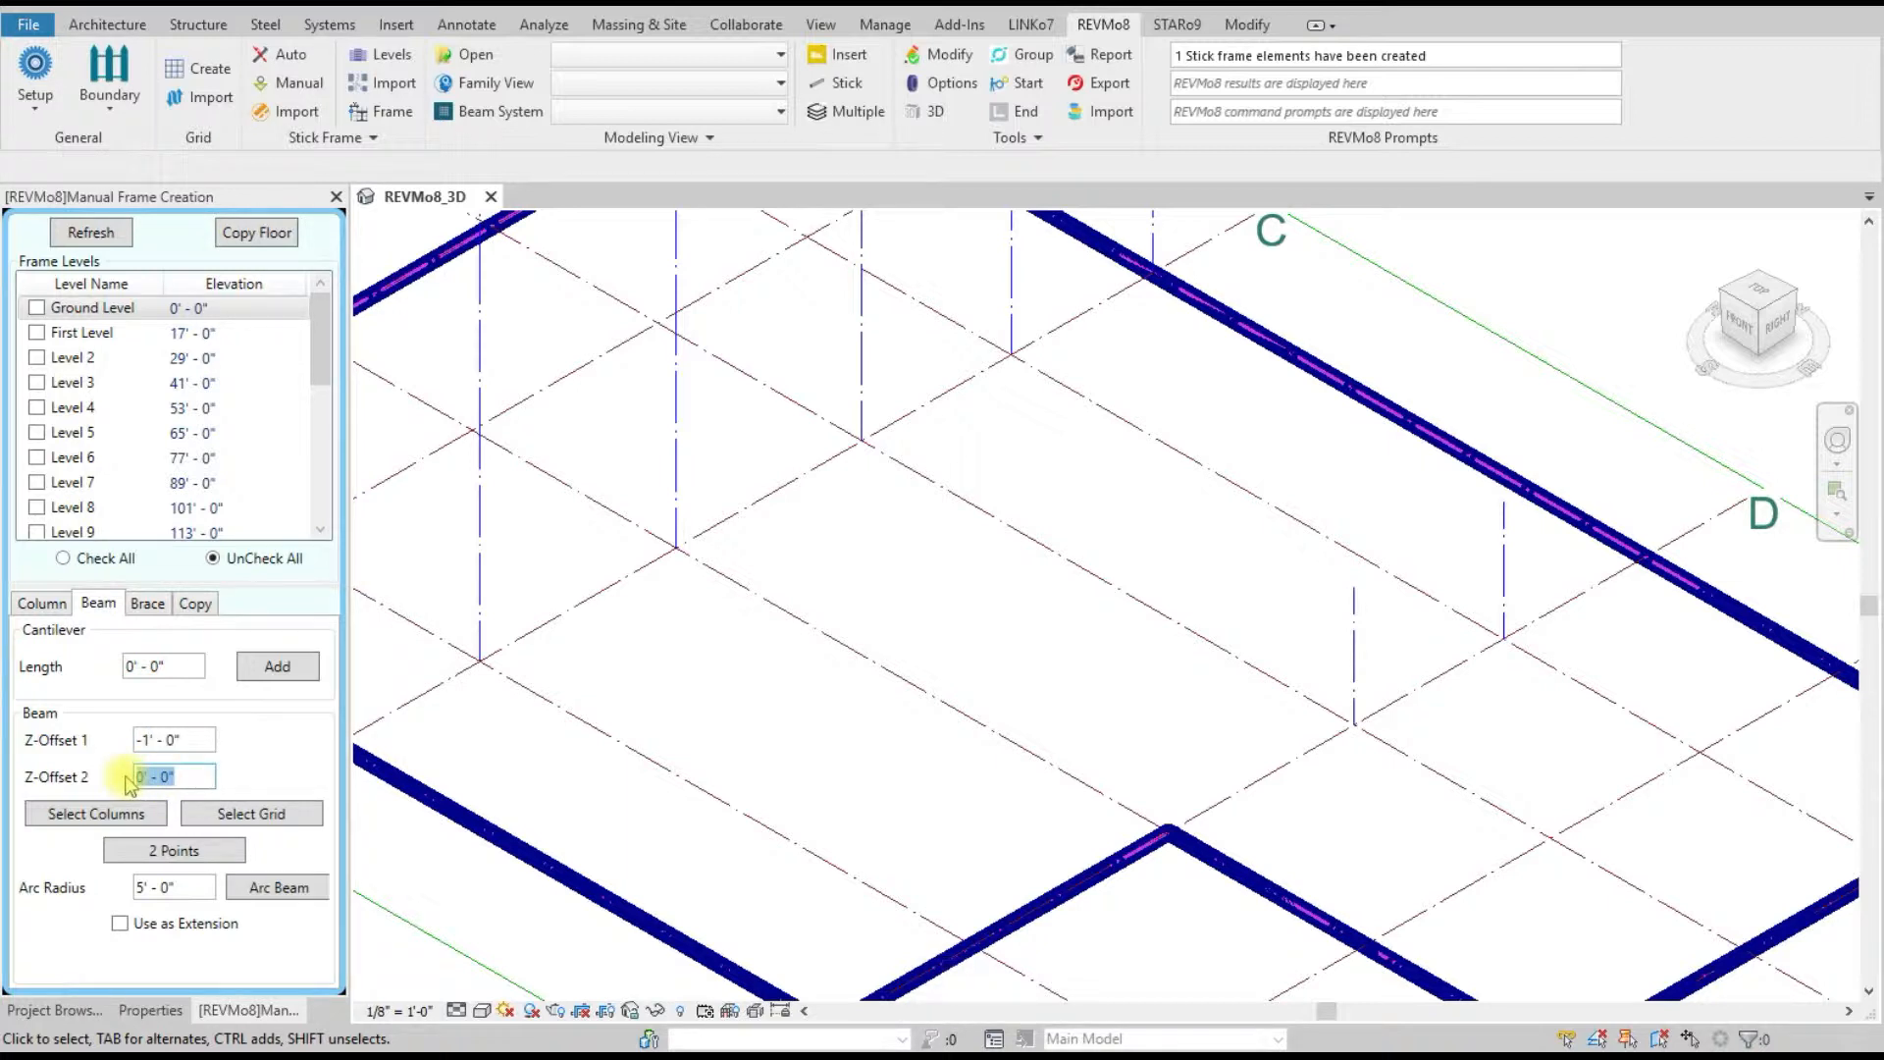
type("-1")
left_click(113, 815)
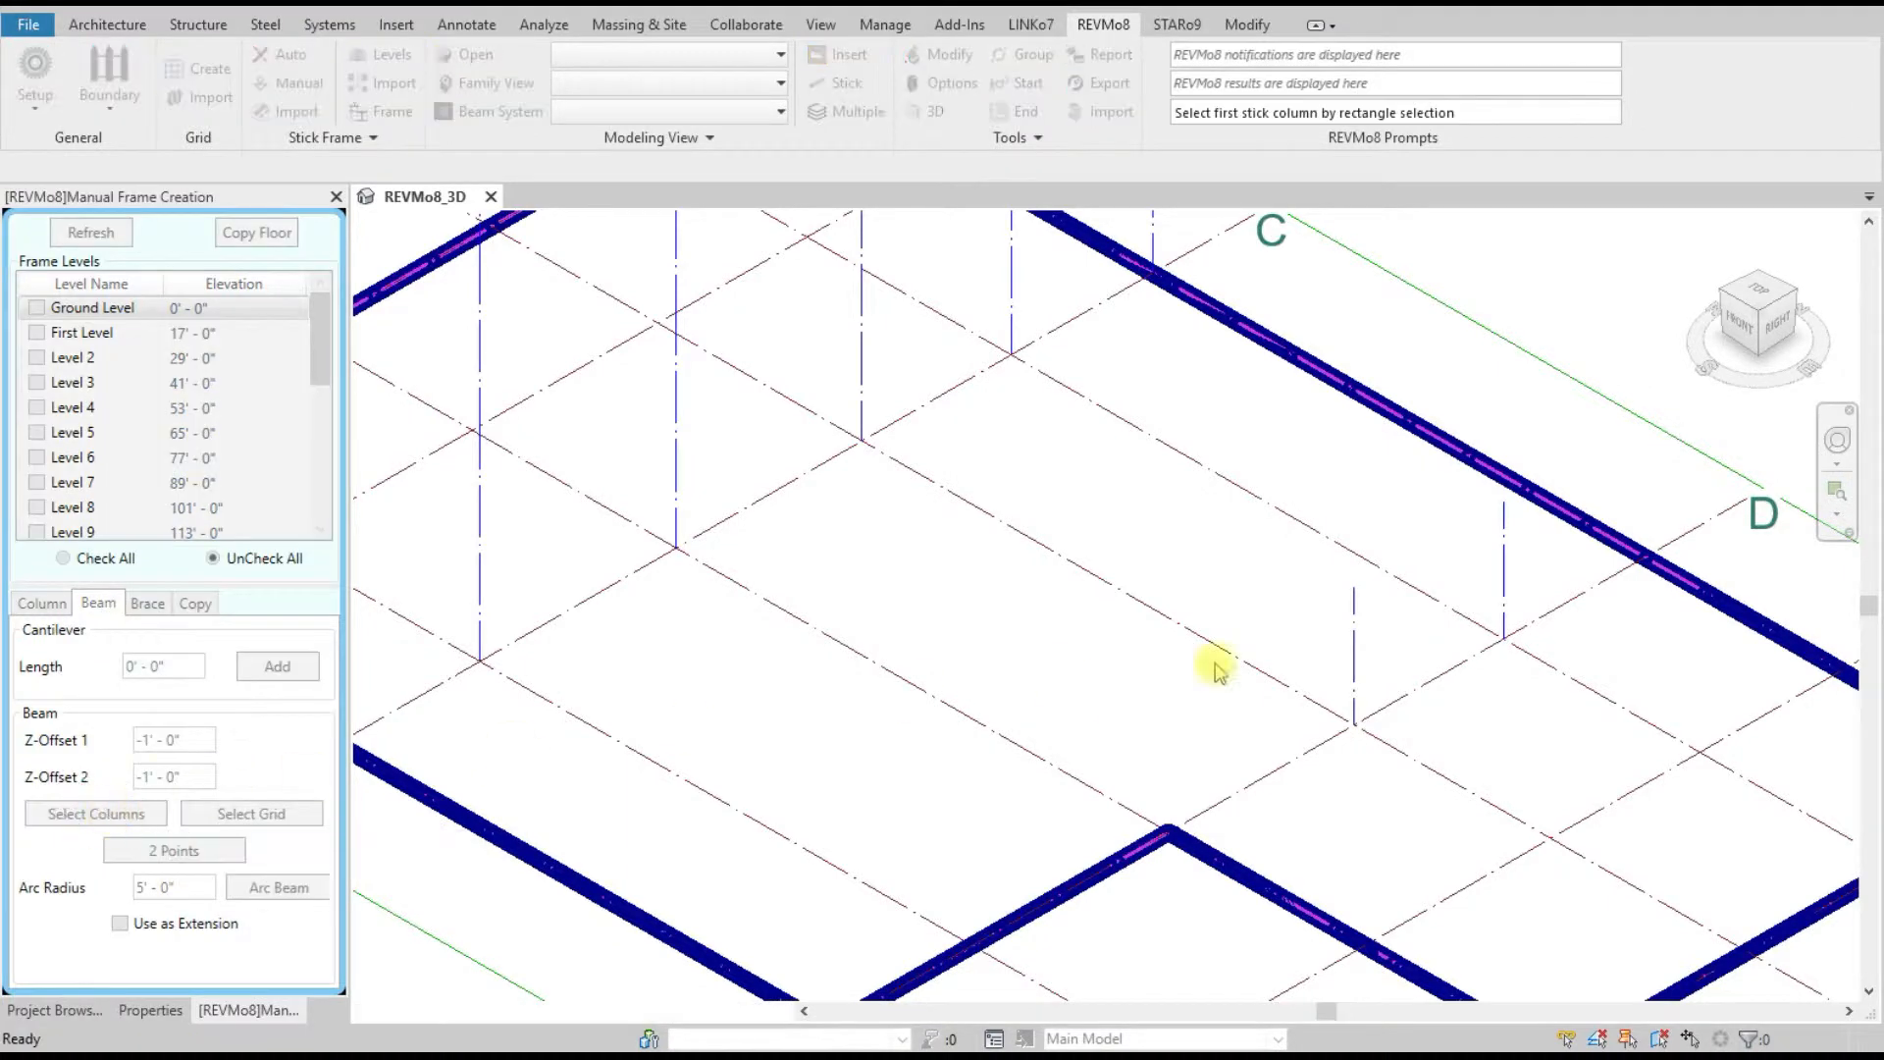
left_click_drag(1548, 569, 1493, 546)
left_click_drag(1388, 639, 1346, 639)
scroll(1526, 527, "up", 2)
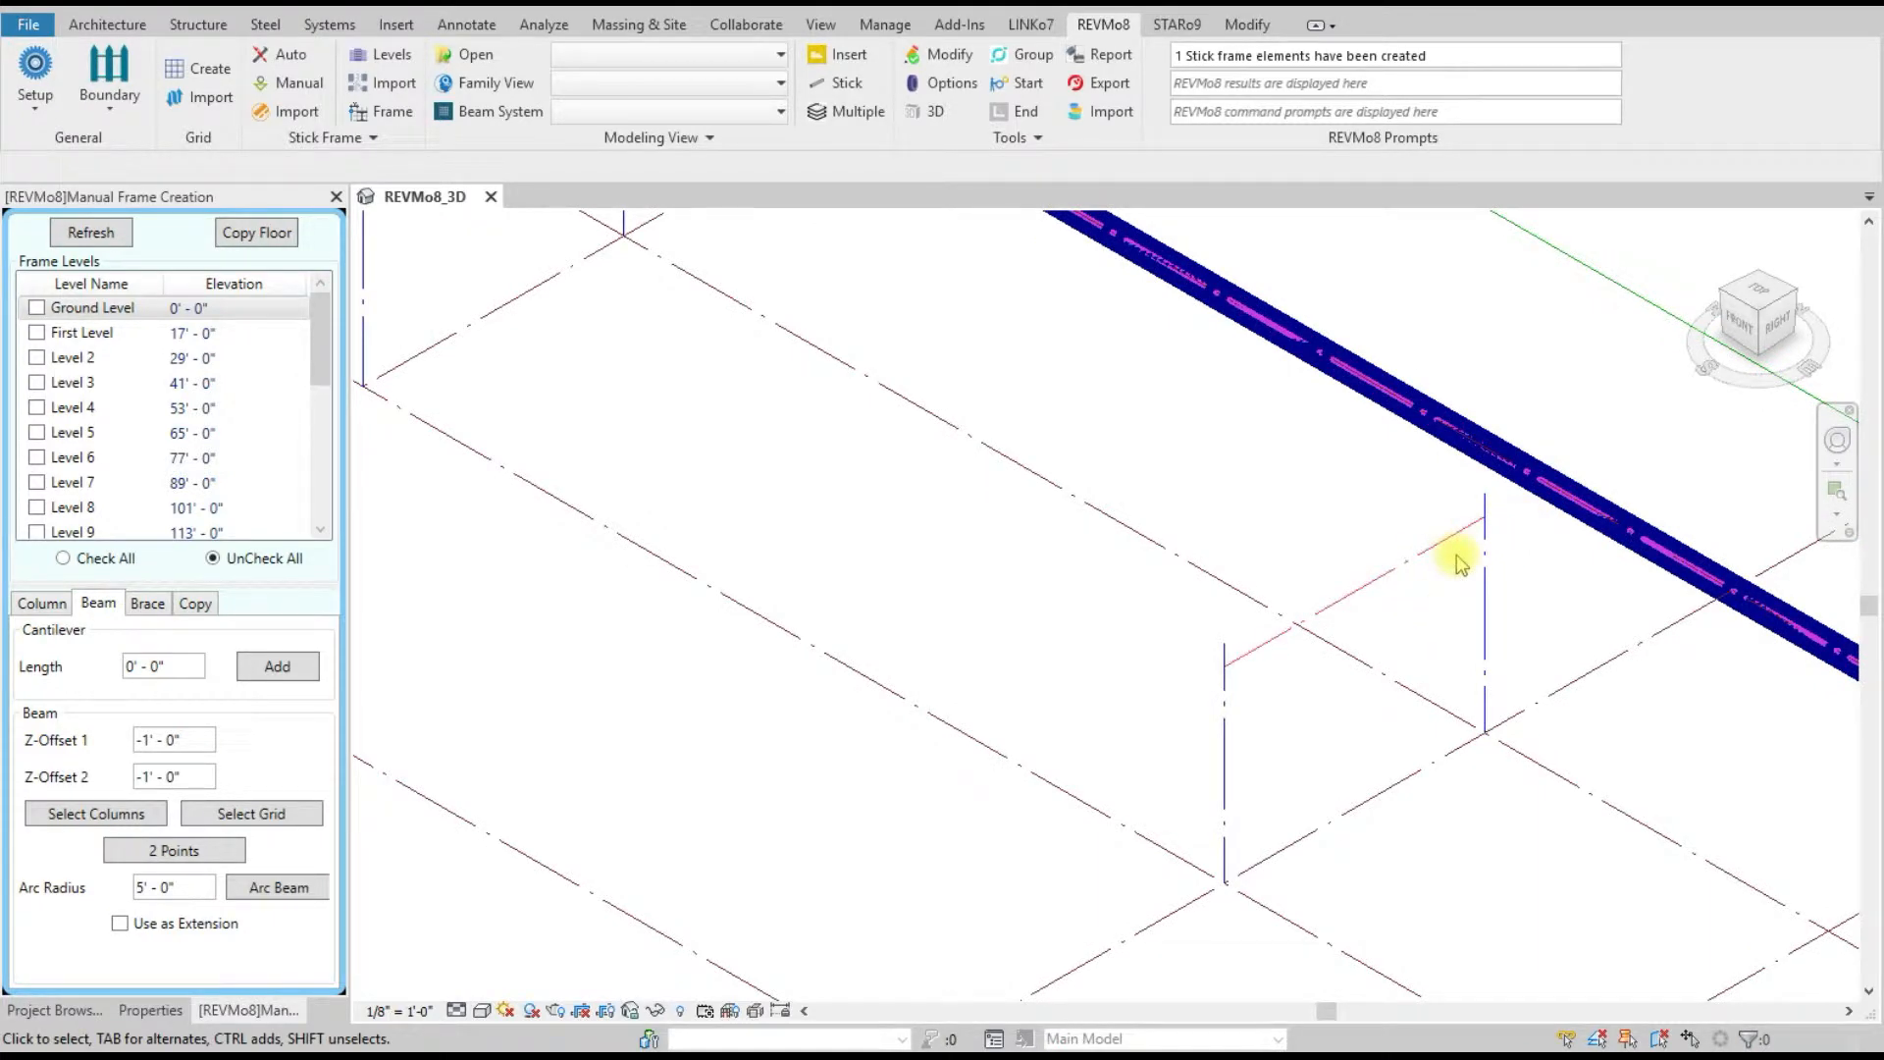
- Check Ground Level through Level 3 and create beams along grid C, split at the intersections with other grid lines
scroll(1442, 520, "down", 5)
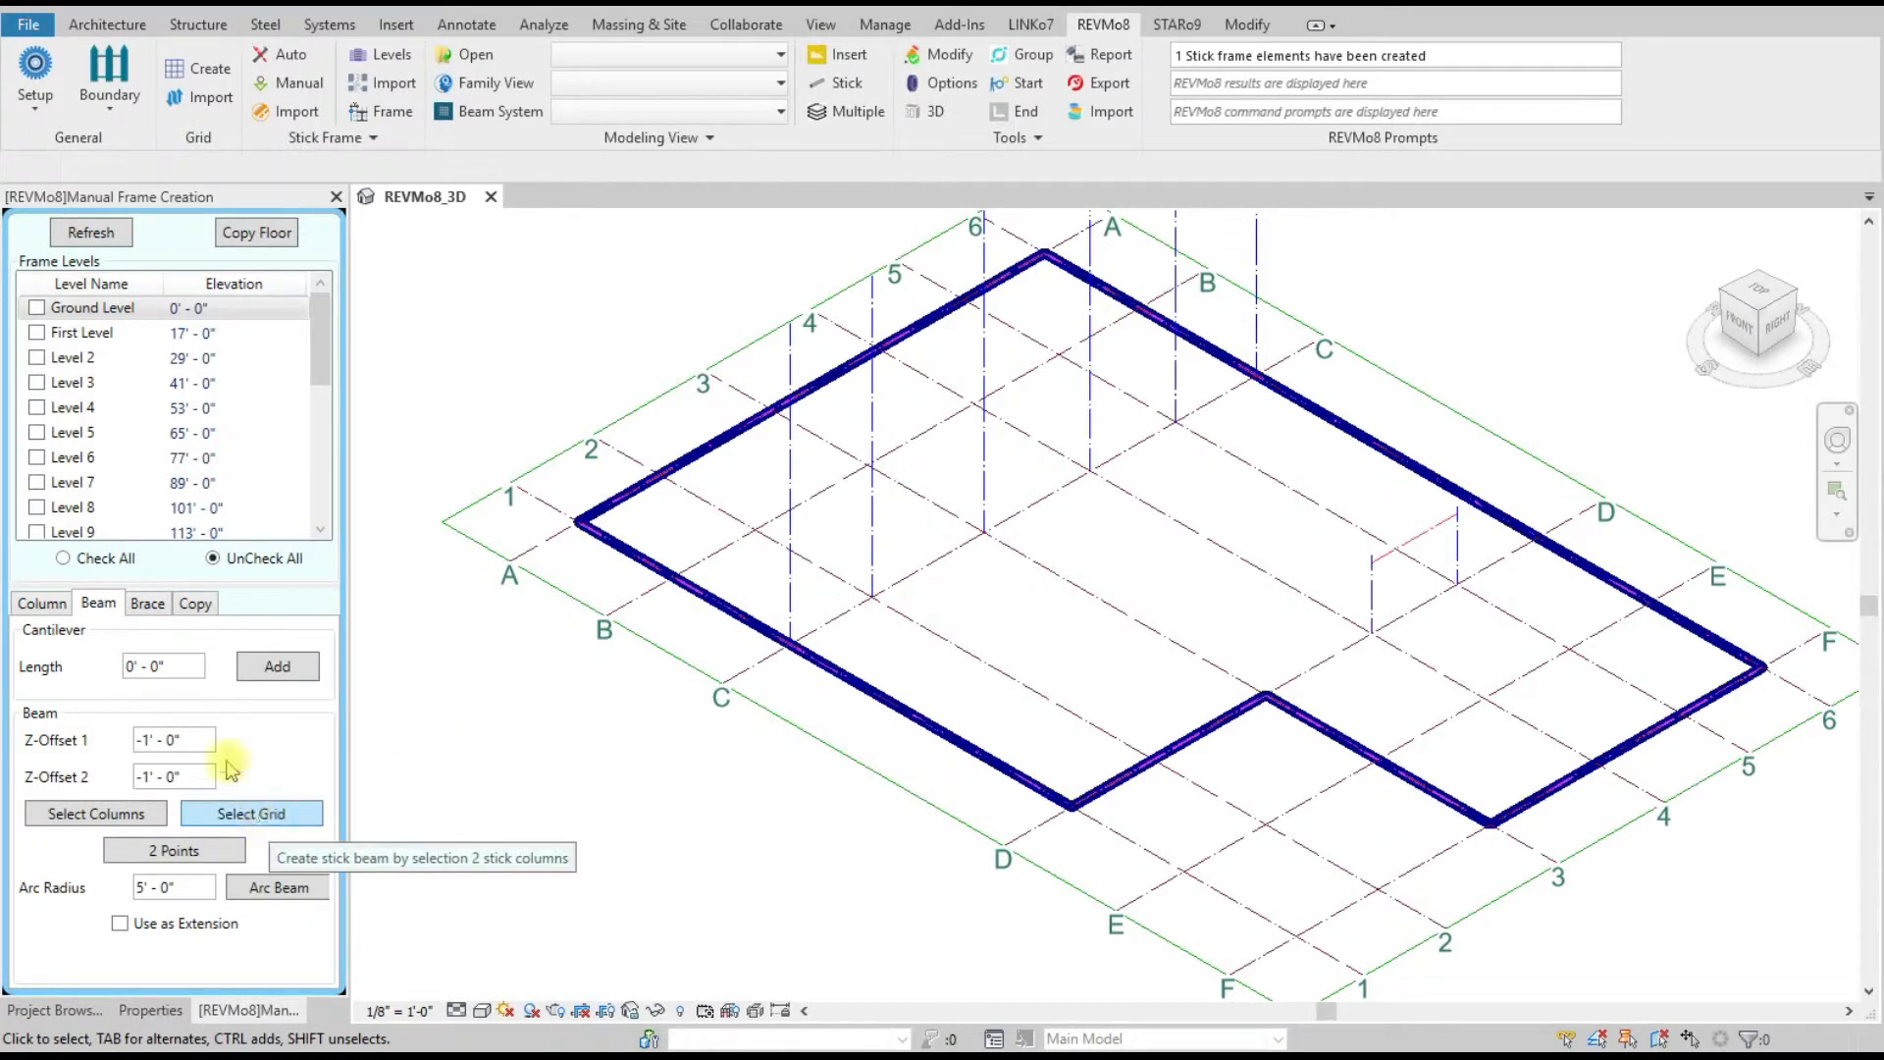
left_click(36, 307)
left_click(36, 332)
left_click(36, 357)
left_click(36, 381)
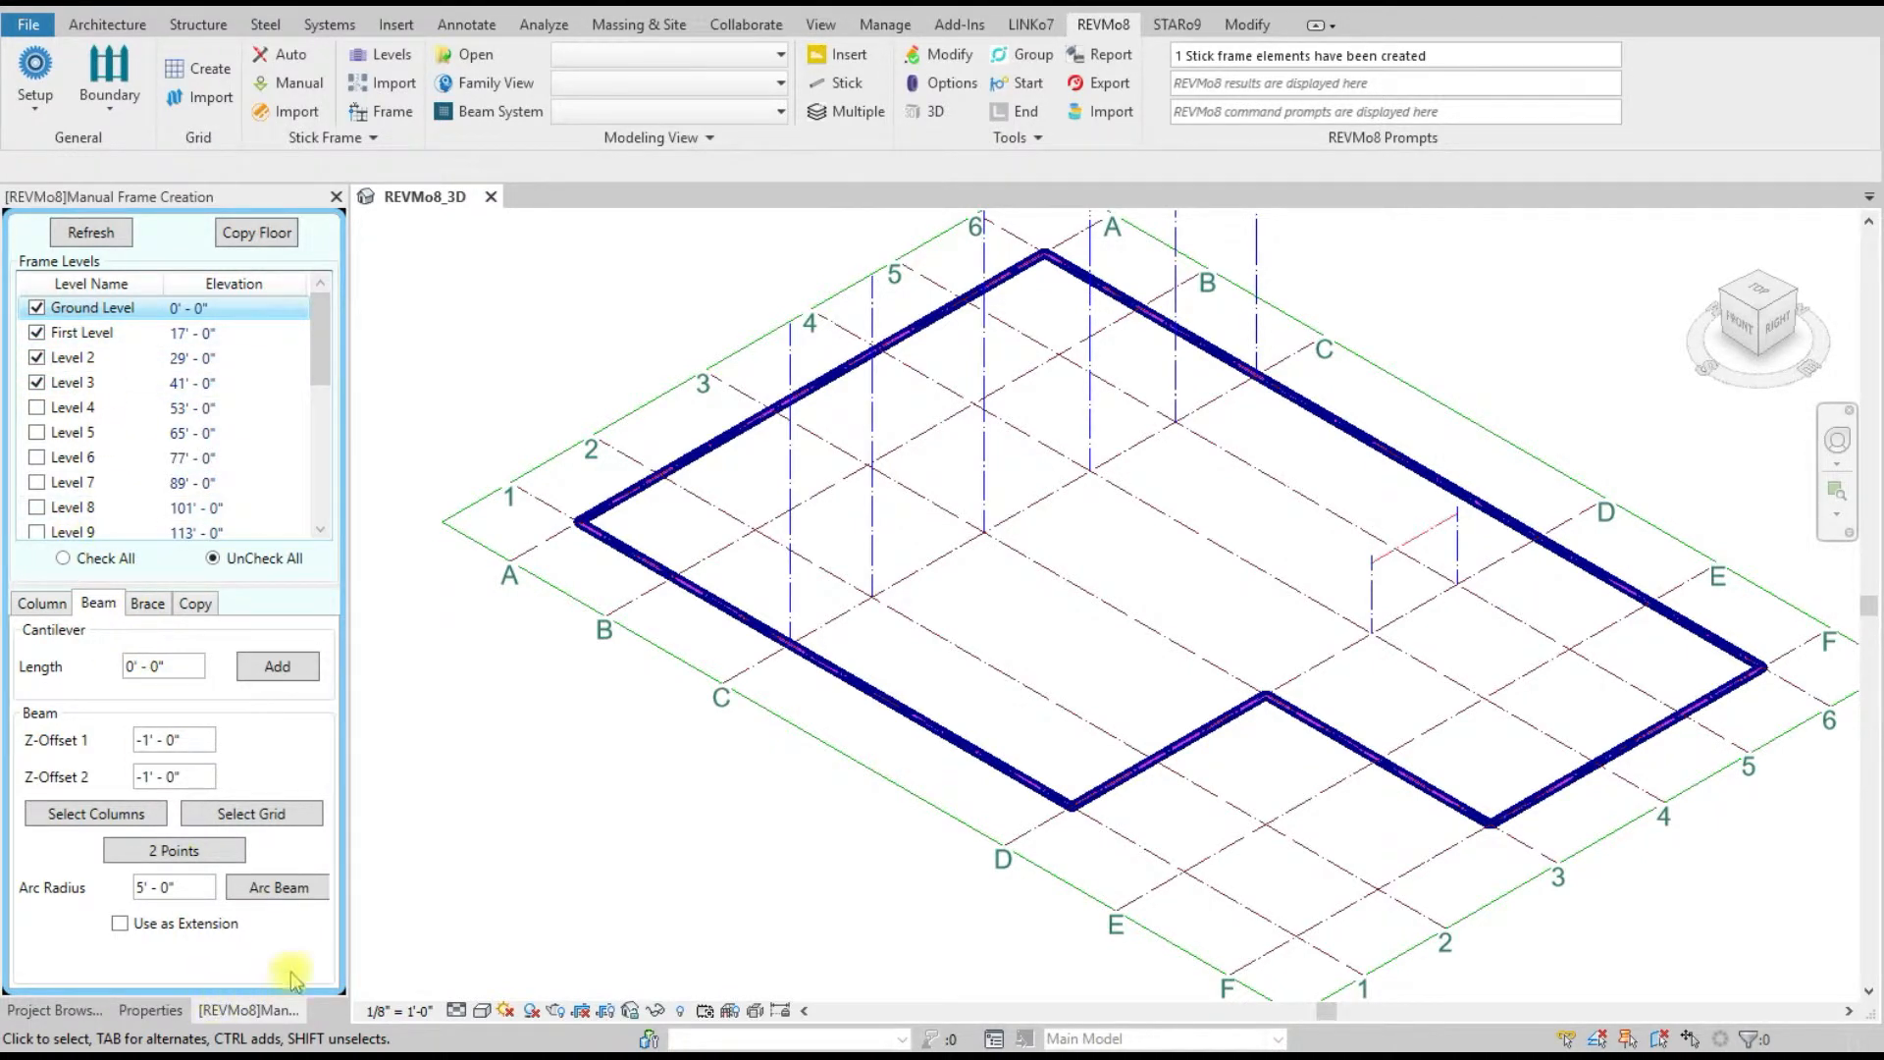
left_click(263, 813)
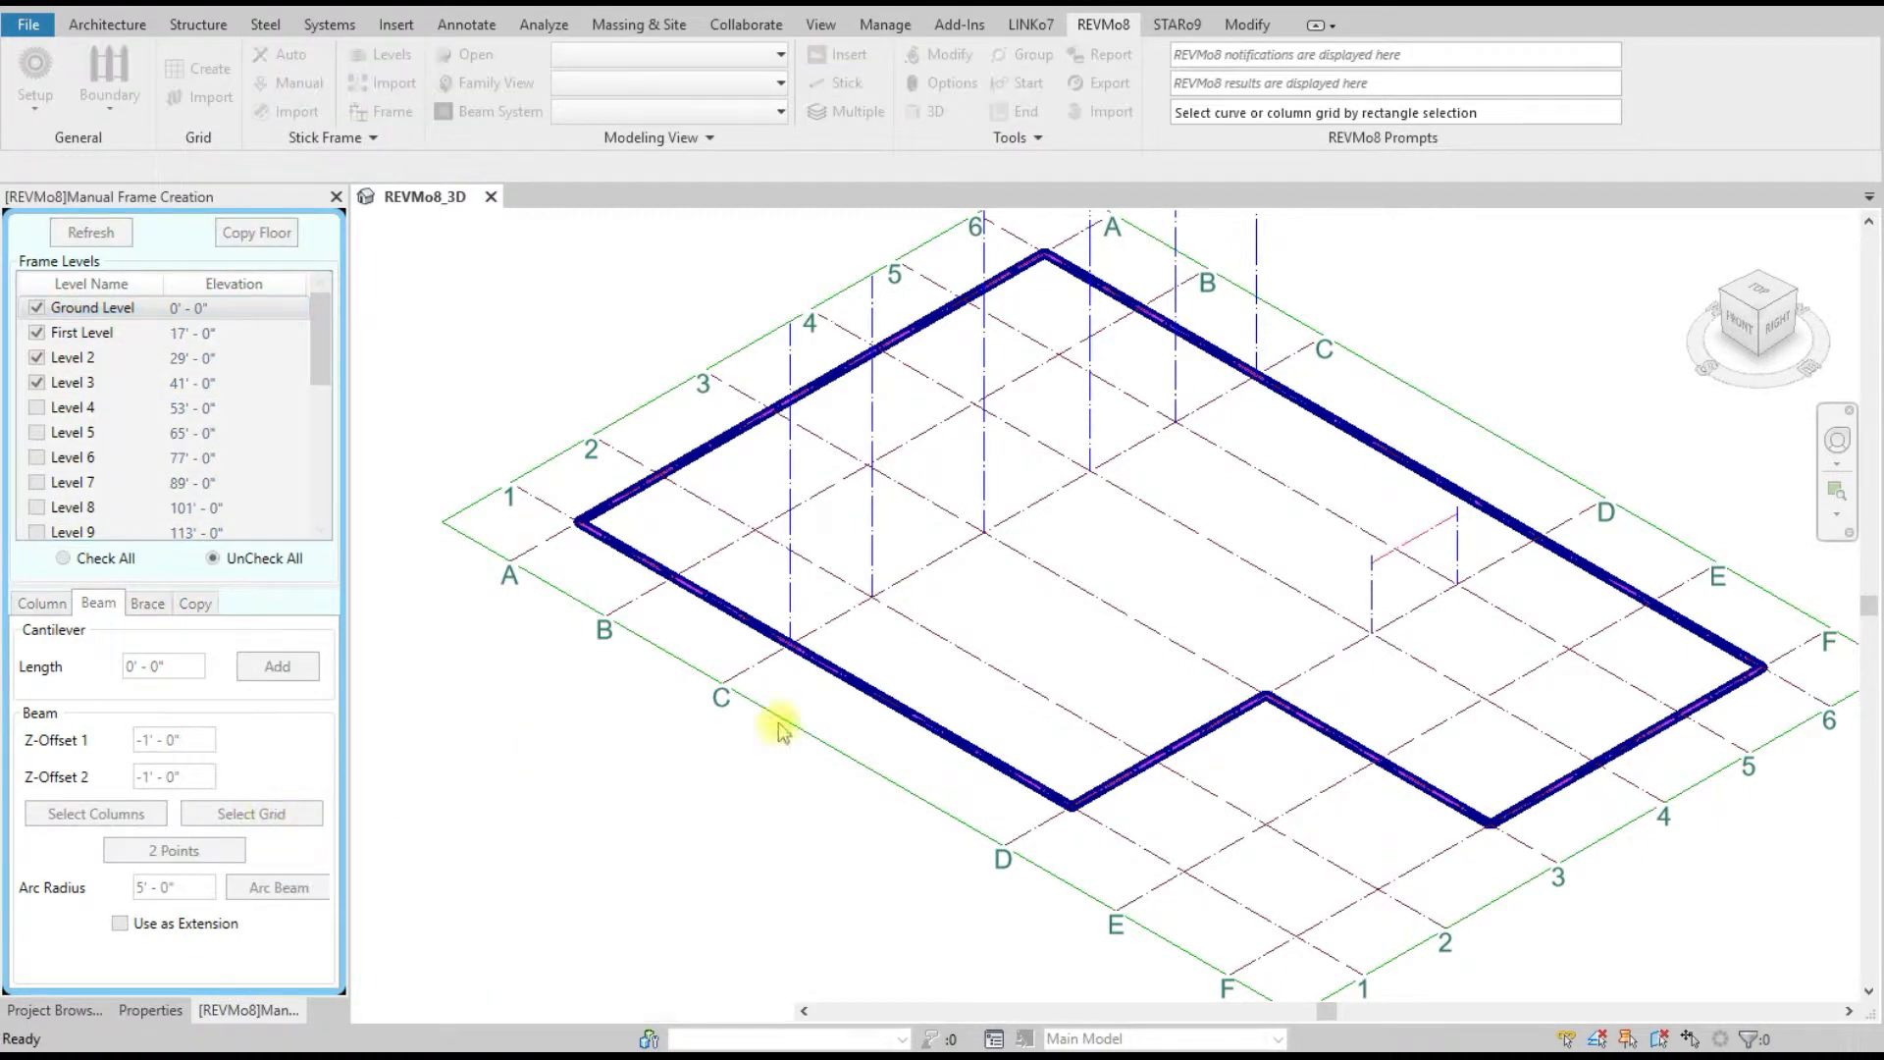
left_click(923, 556)
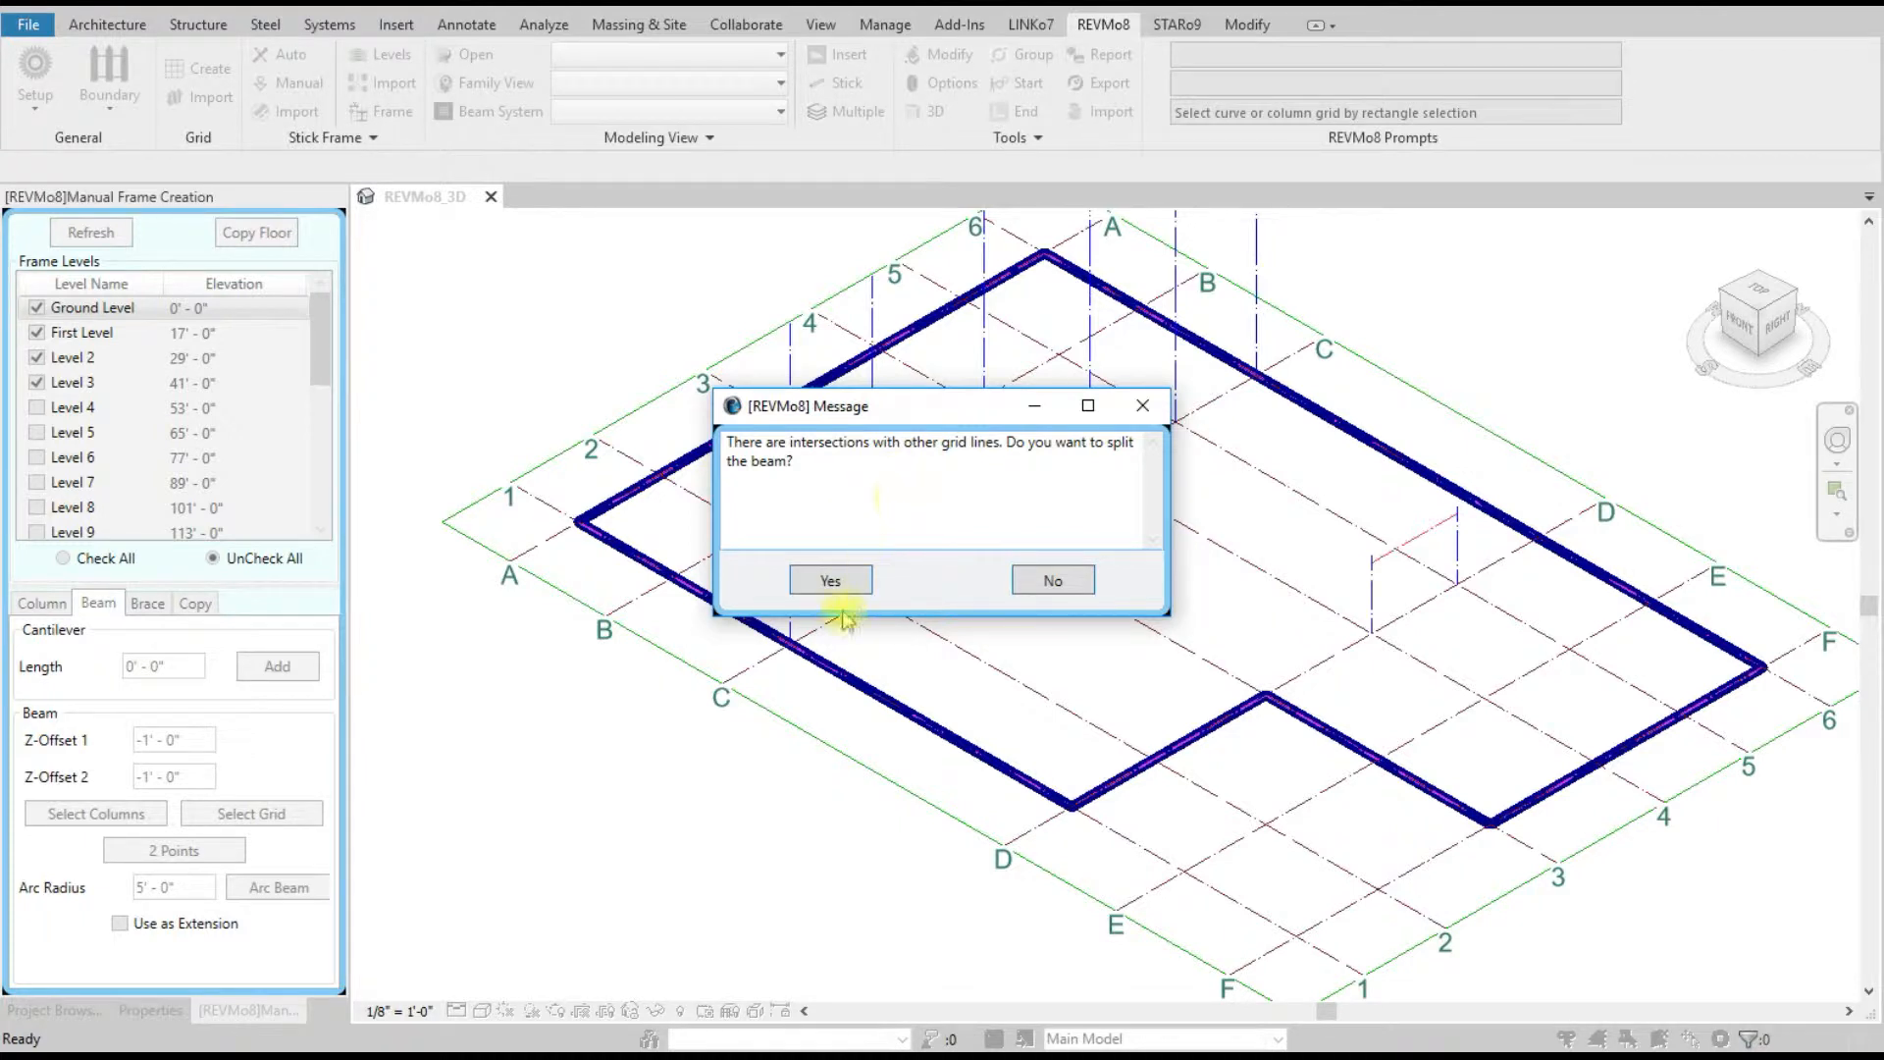
left_click(830, 580)
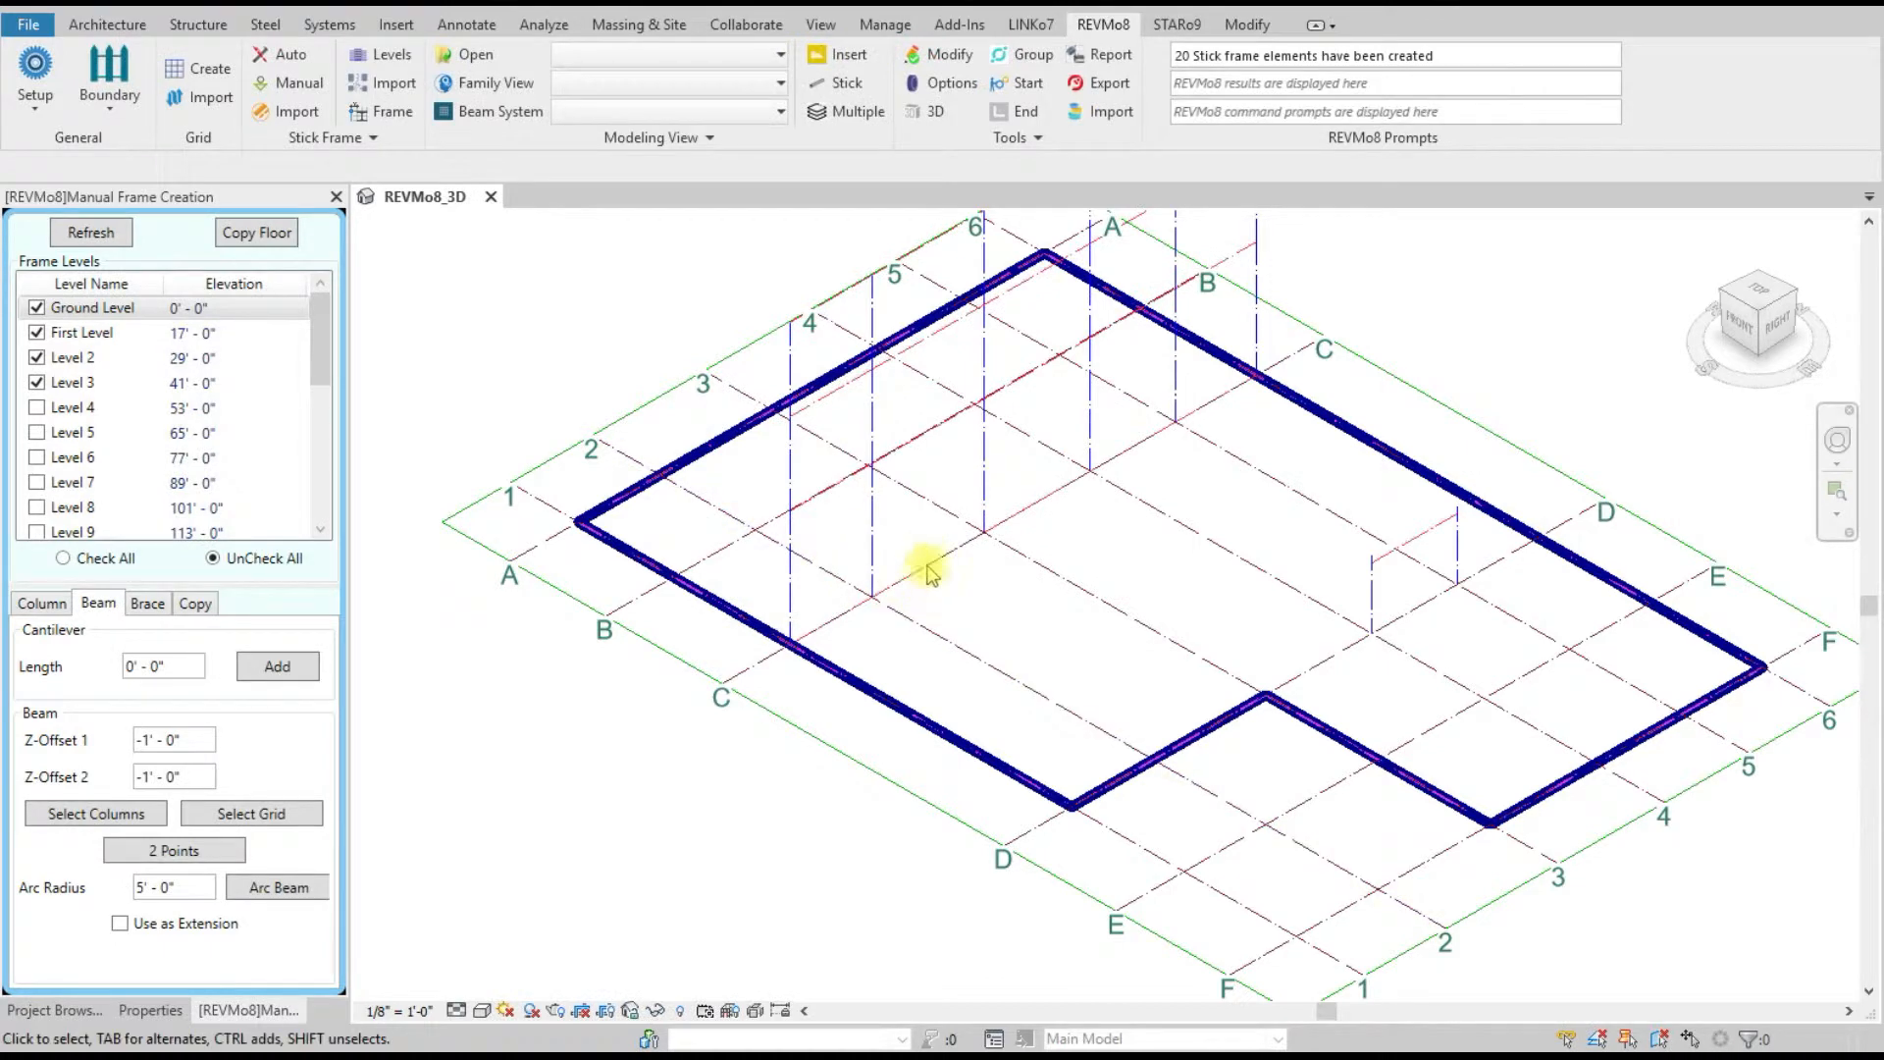
- Insert columns with an exact height of 10' - 0" at the intersections of grid E with grids 4 and 5
scroll(809, 349, "up", 5)
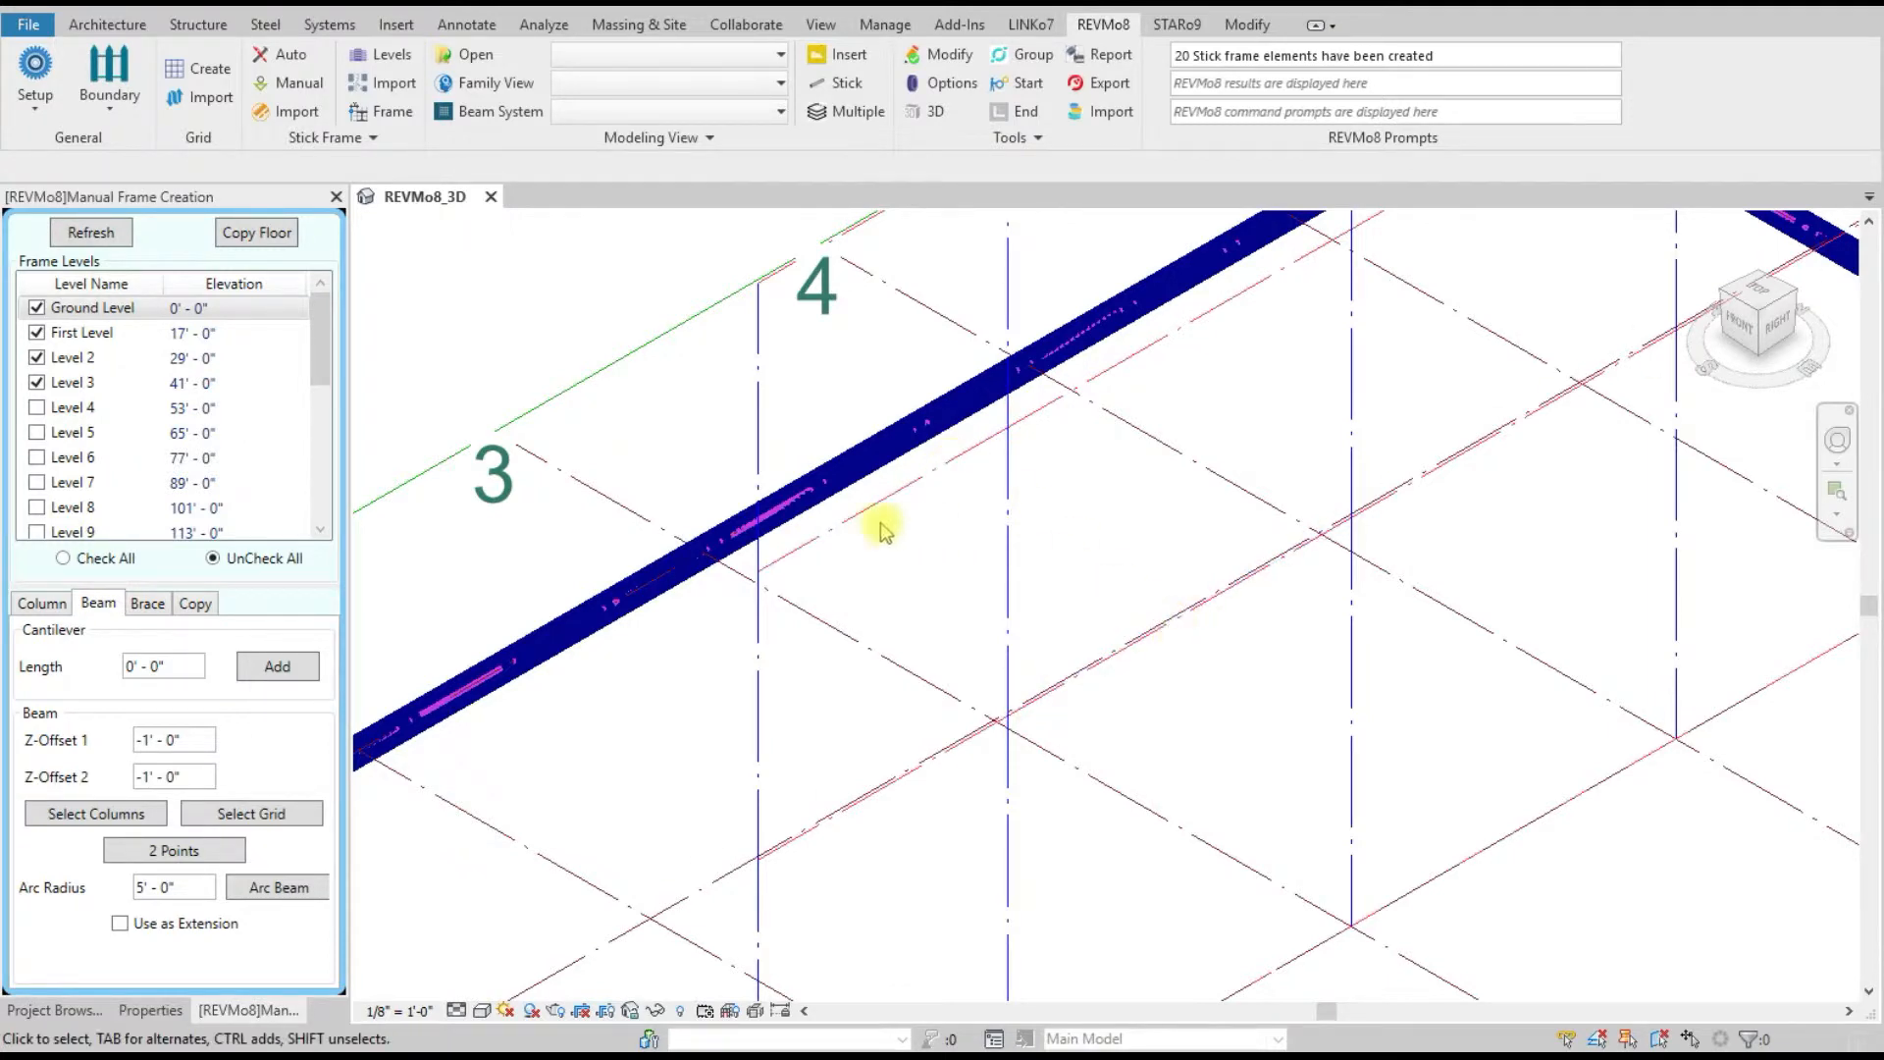
scroll(851, 528, "down", 2)
scroll(851, 528, "down", 4)
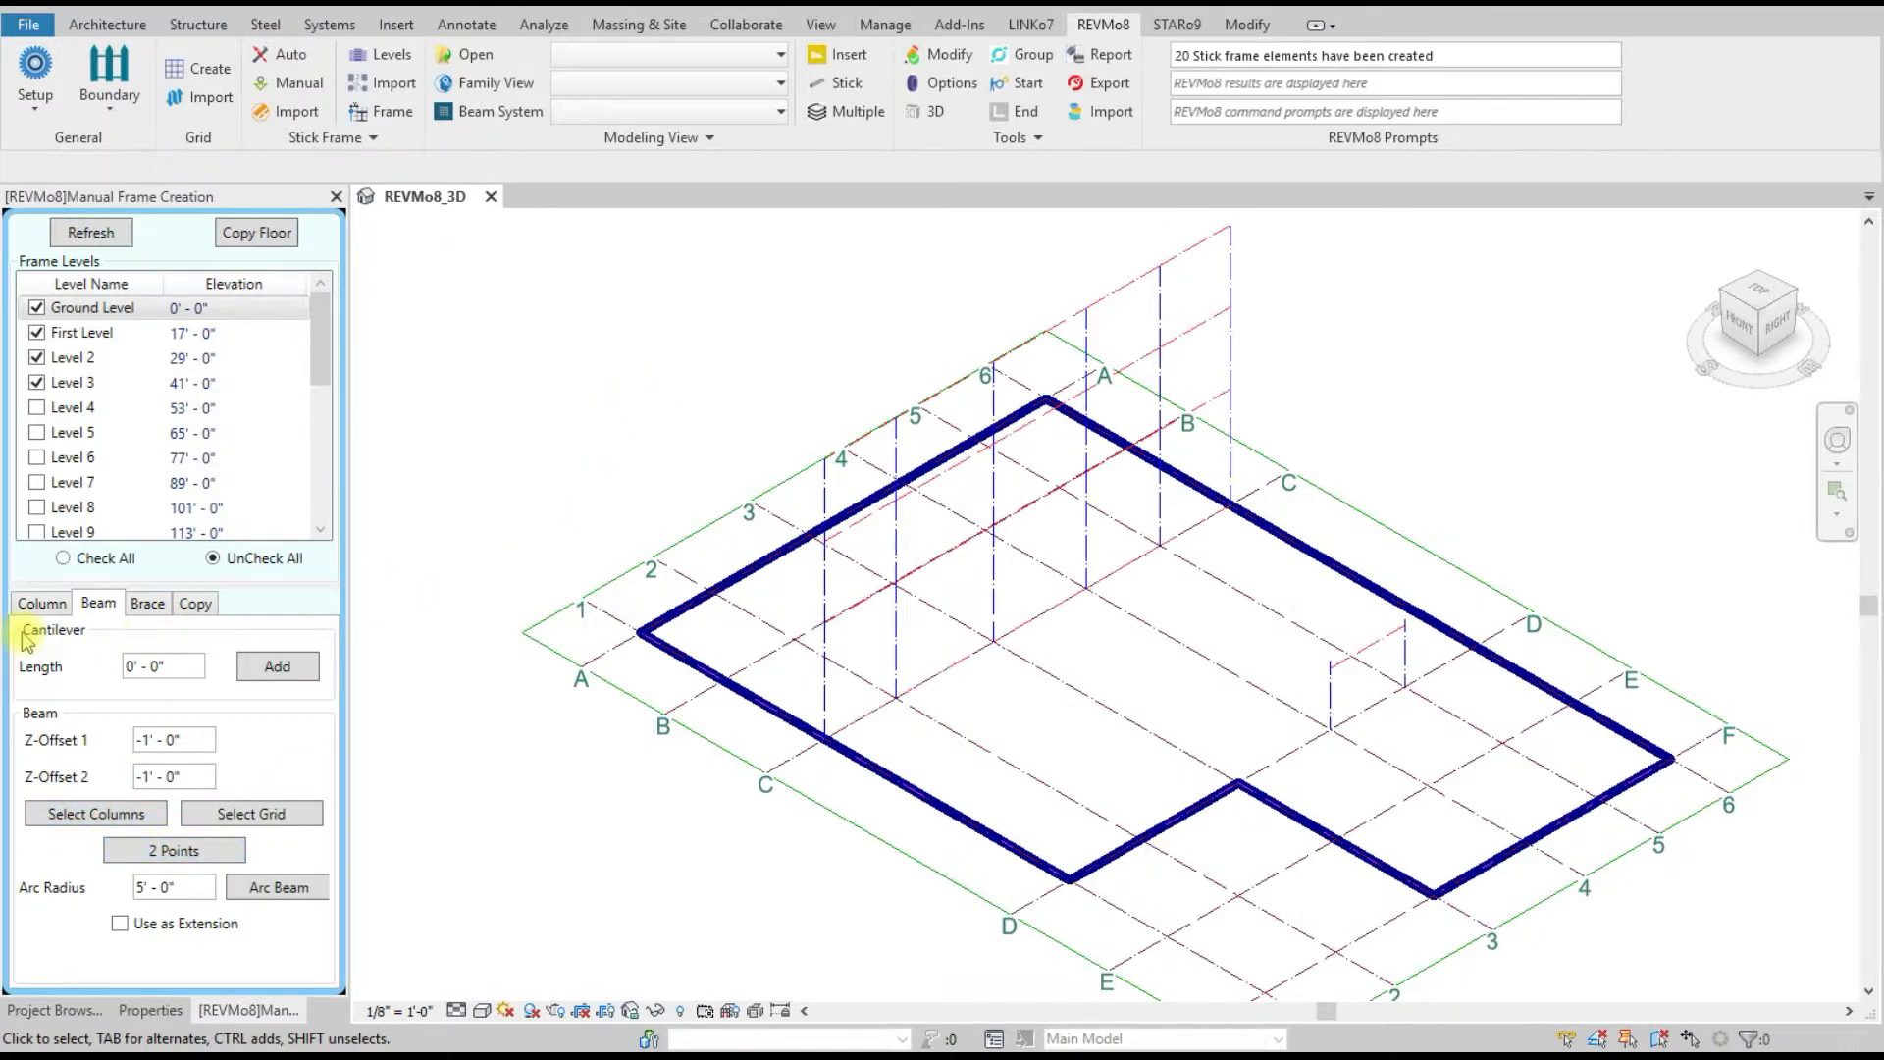
left_click(34, 602)
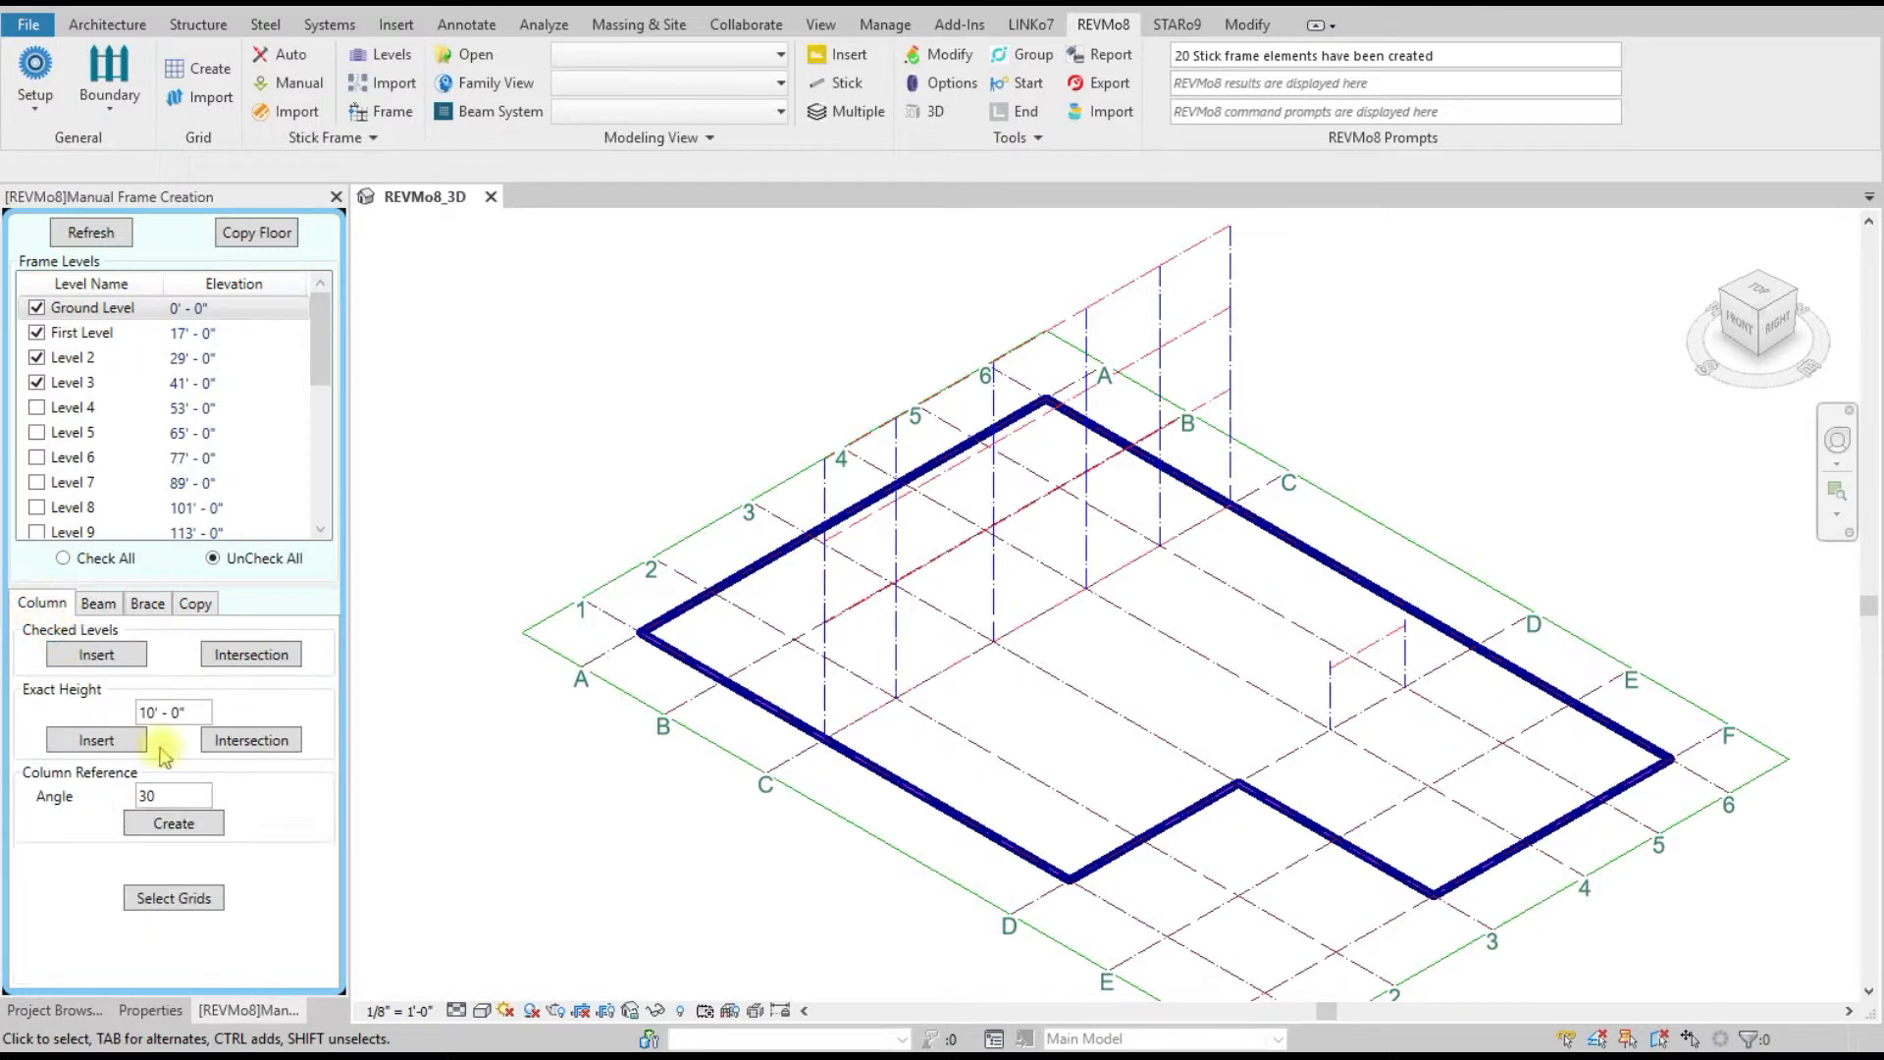
left_click(252, 740)
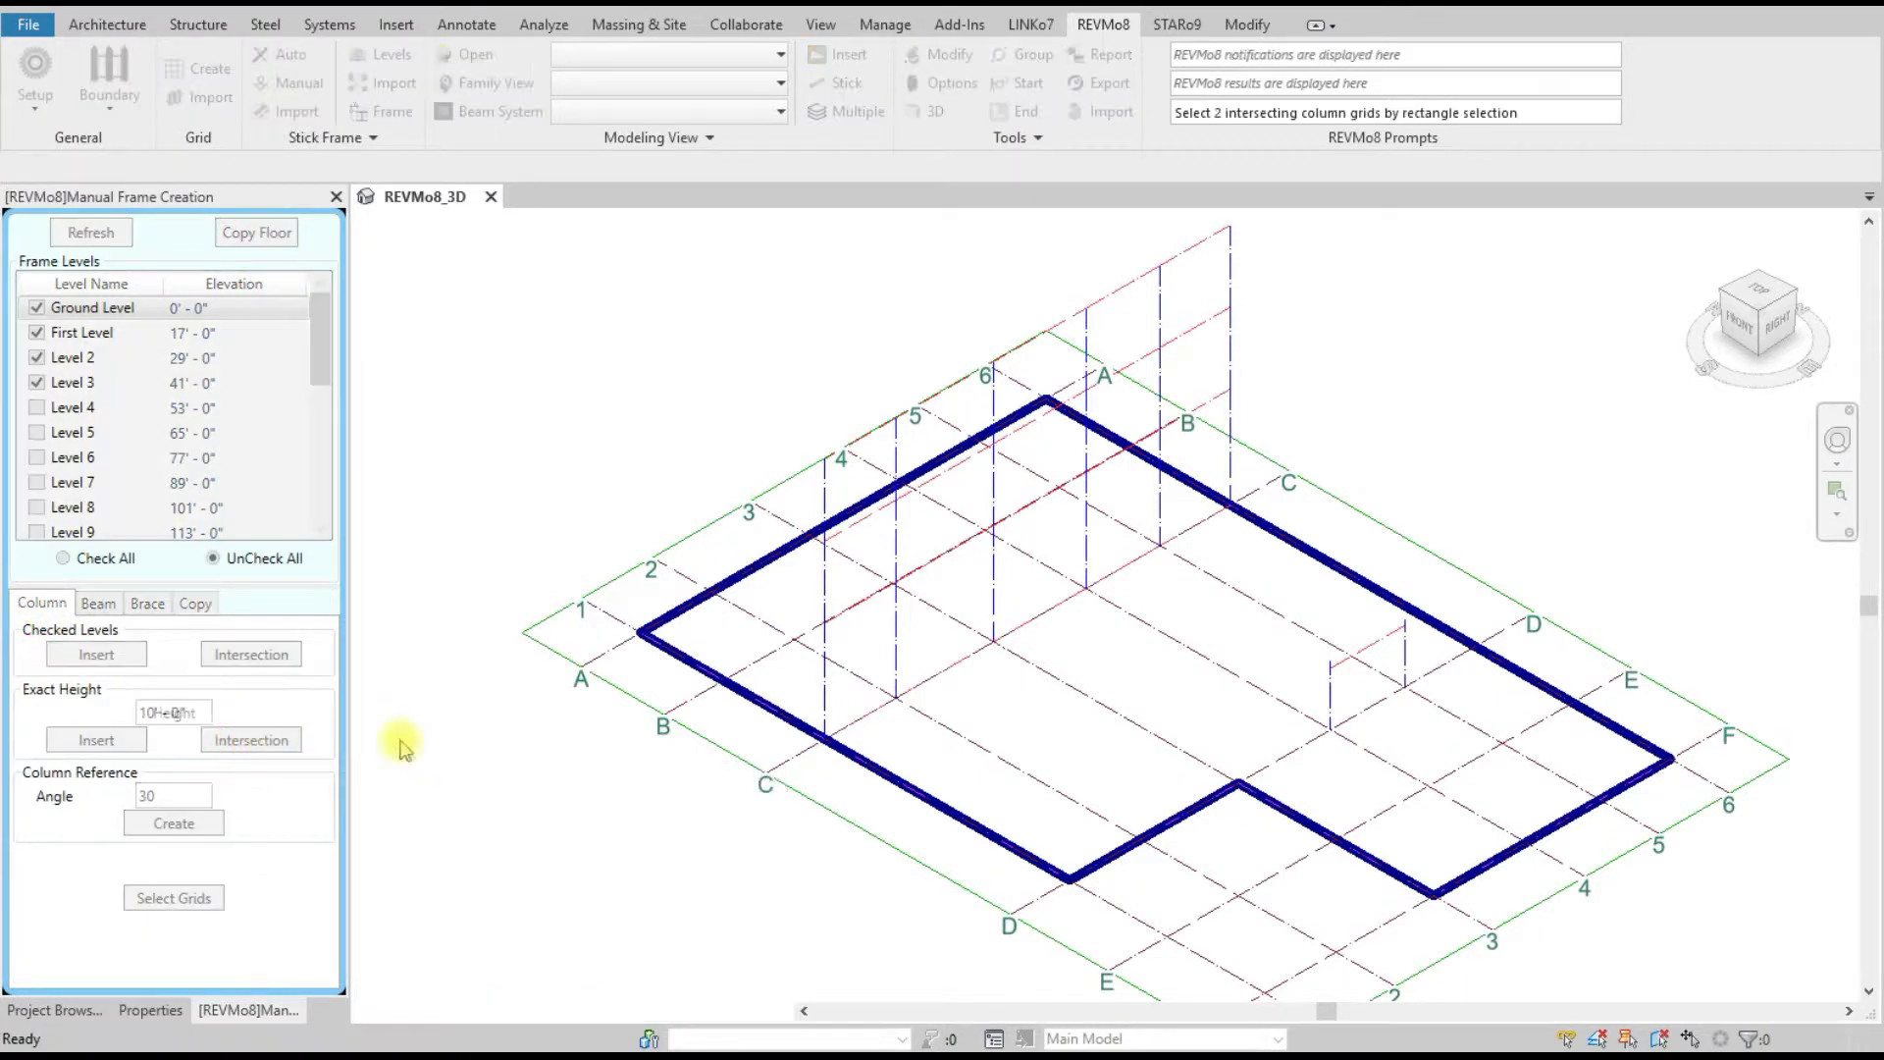
scroll(1519, 770, "up", 3)
left_click_drag(1493, 723, 1476, 703)
left_click_drag(1371, 820, 1345, 776)
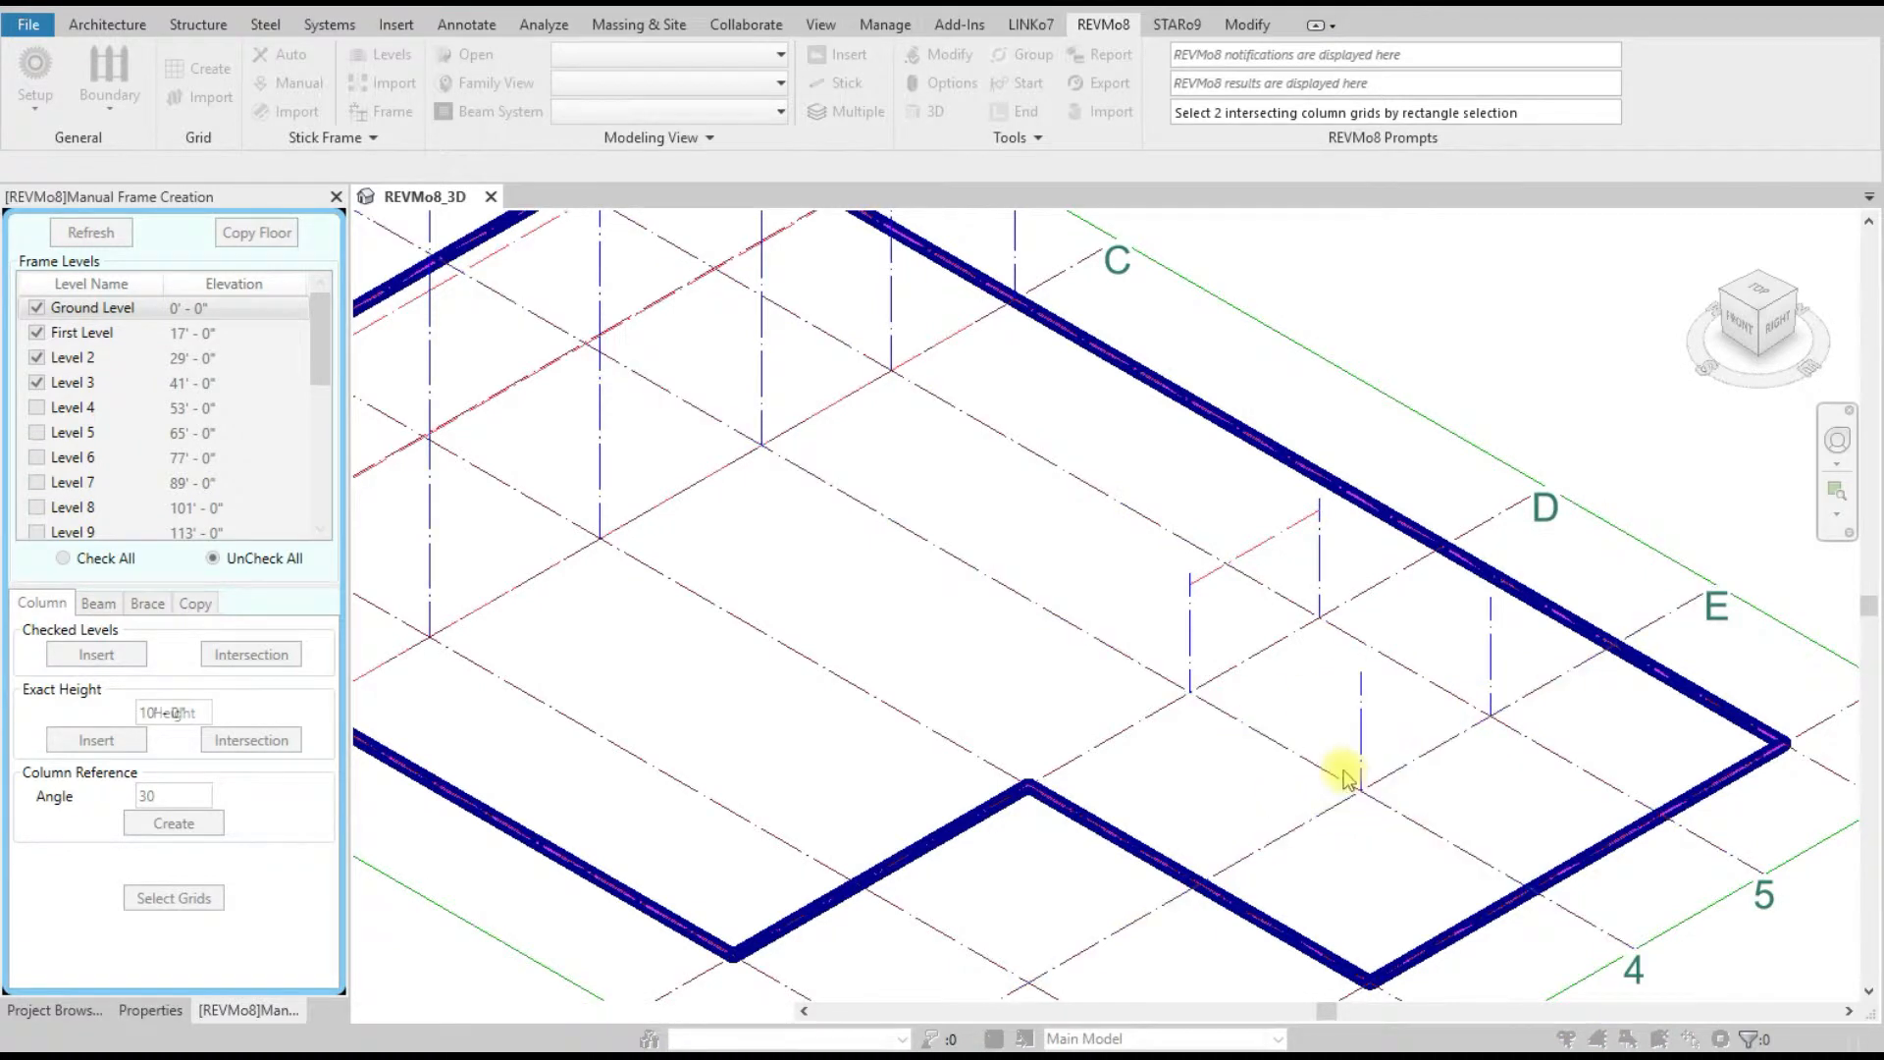
right_click(985, 470)
left_click(1011, 504)
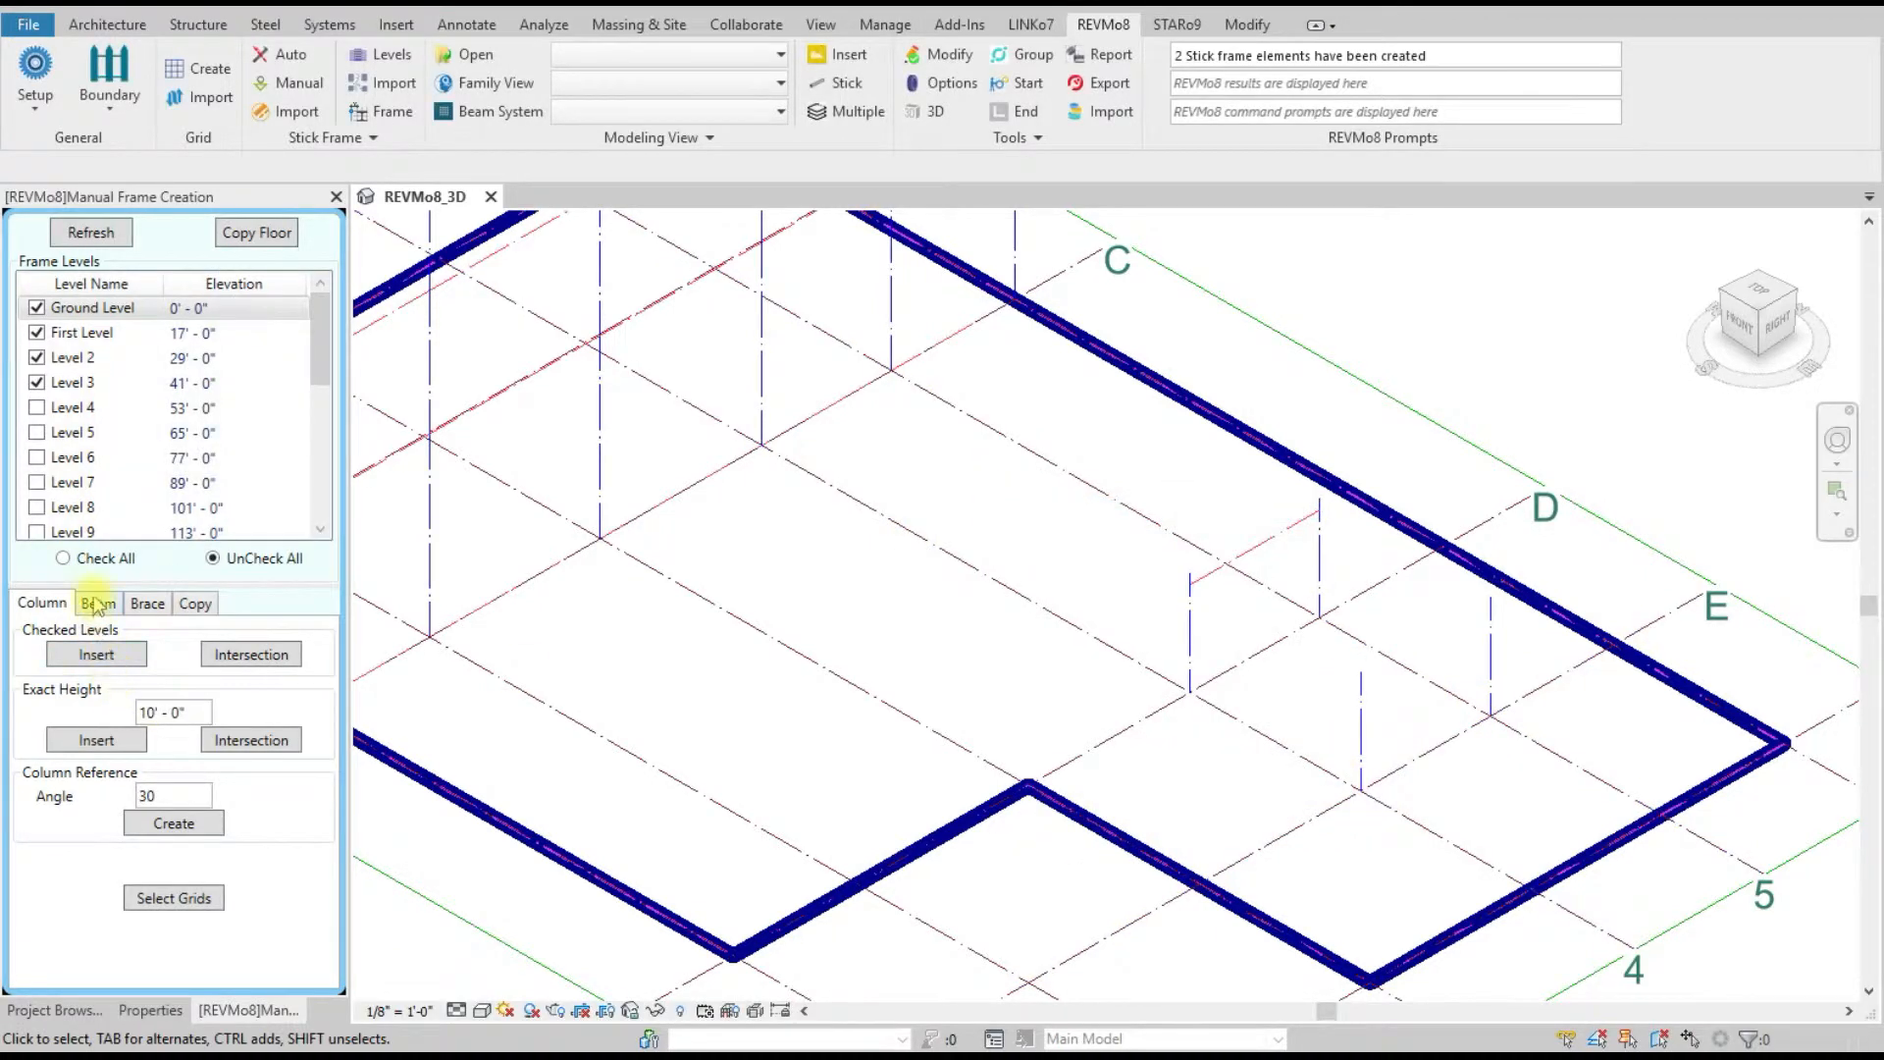
- Create an arc beam with a 5' - 0" radius between the two grid E columns at grids 5 and 4
left_click(98, 604)
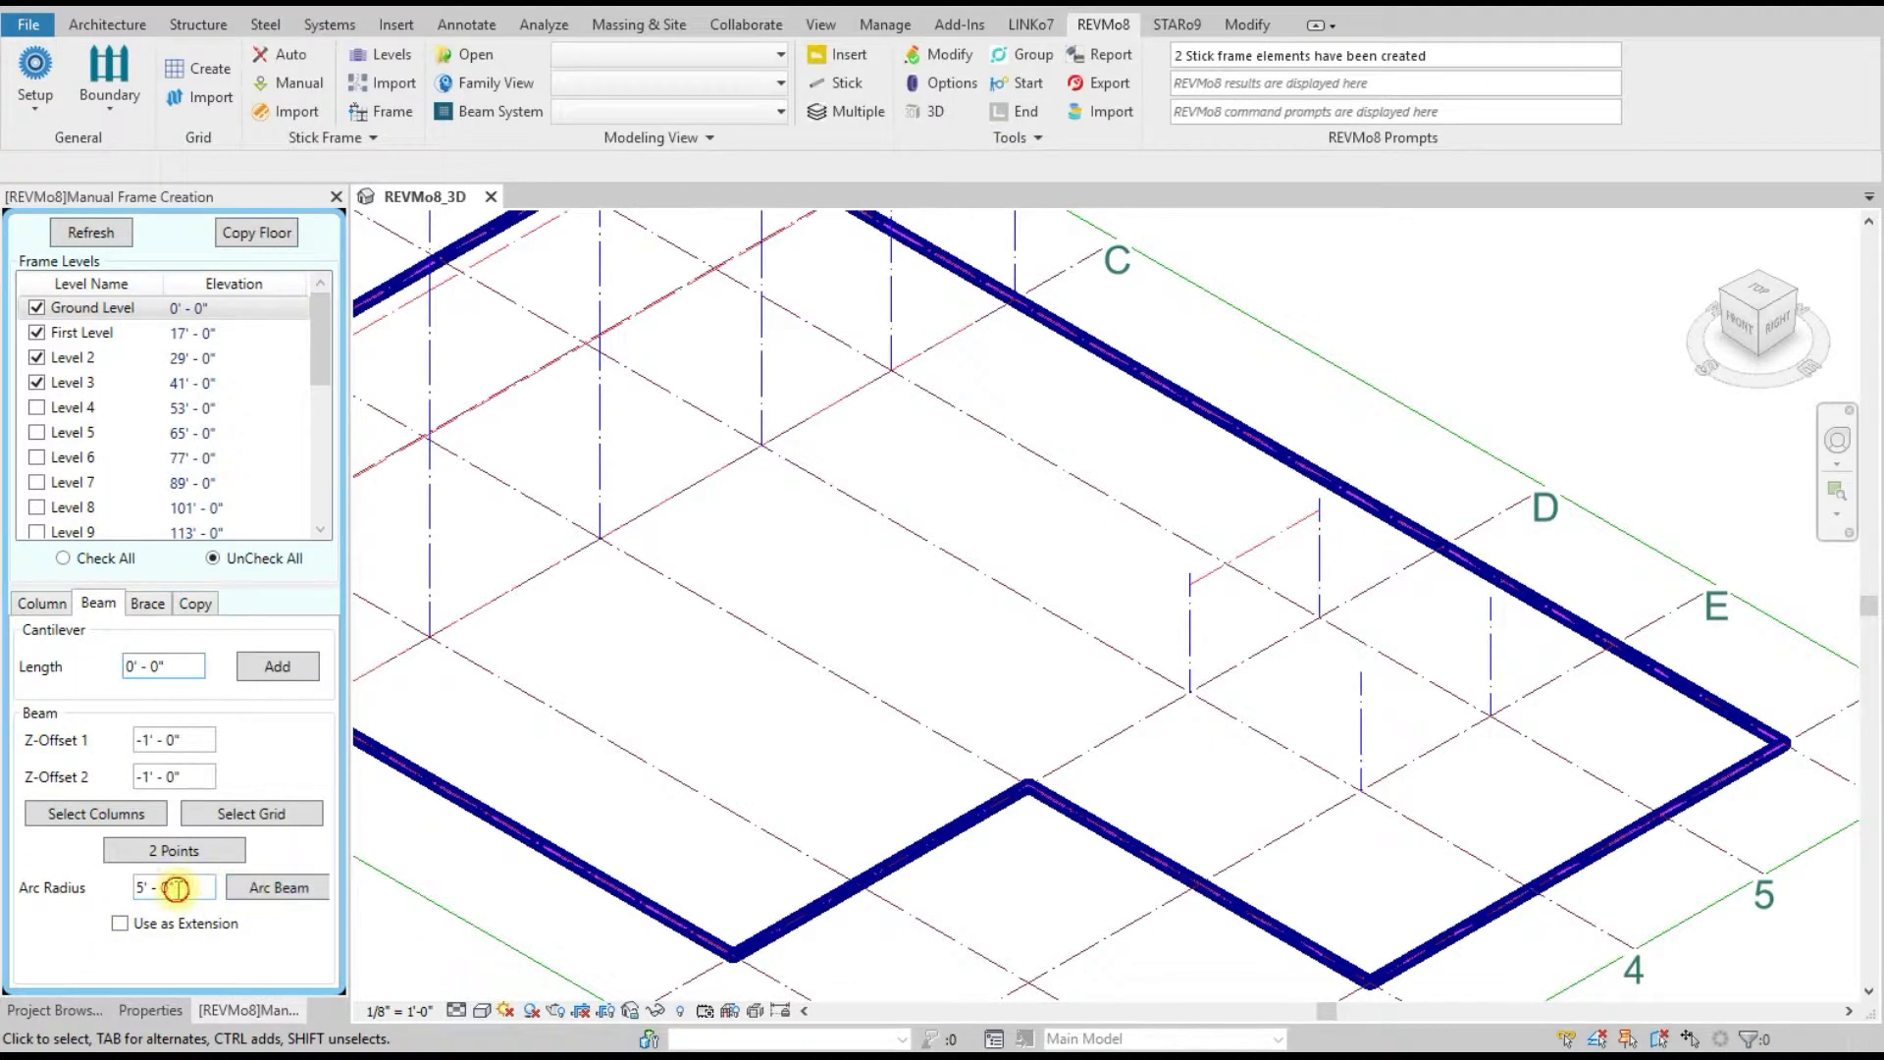
left_click(270, 887)
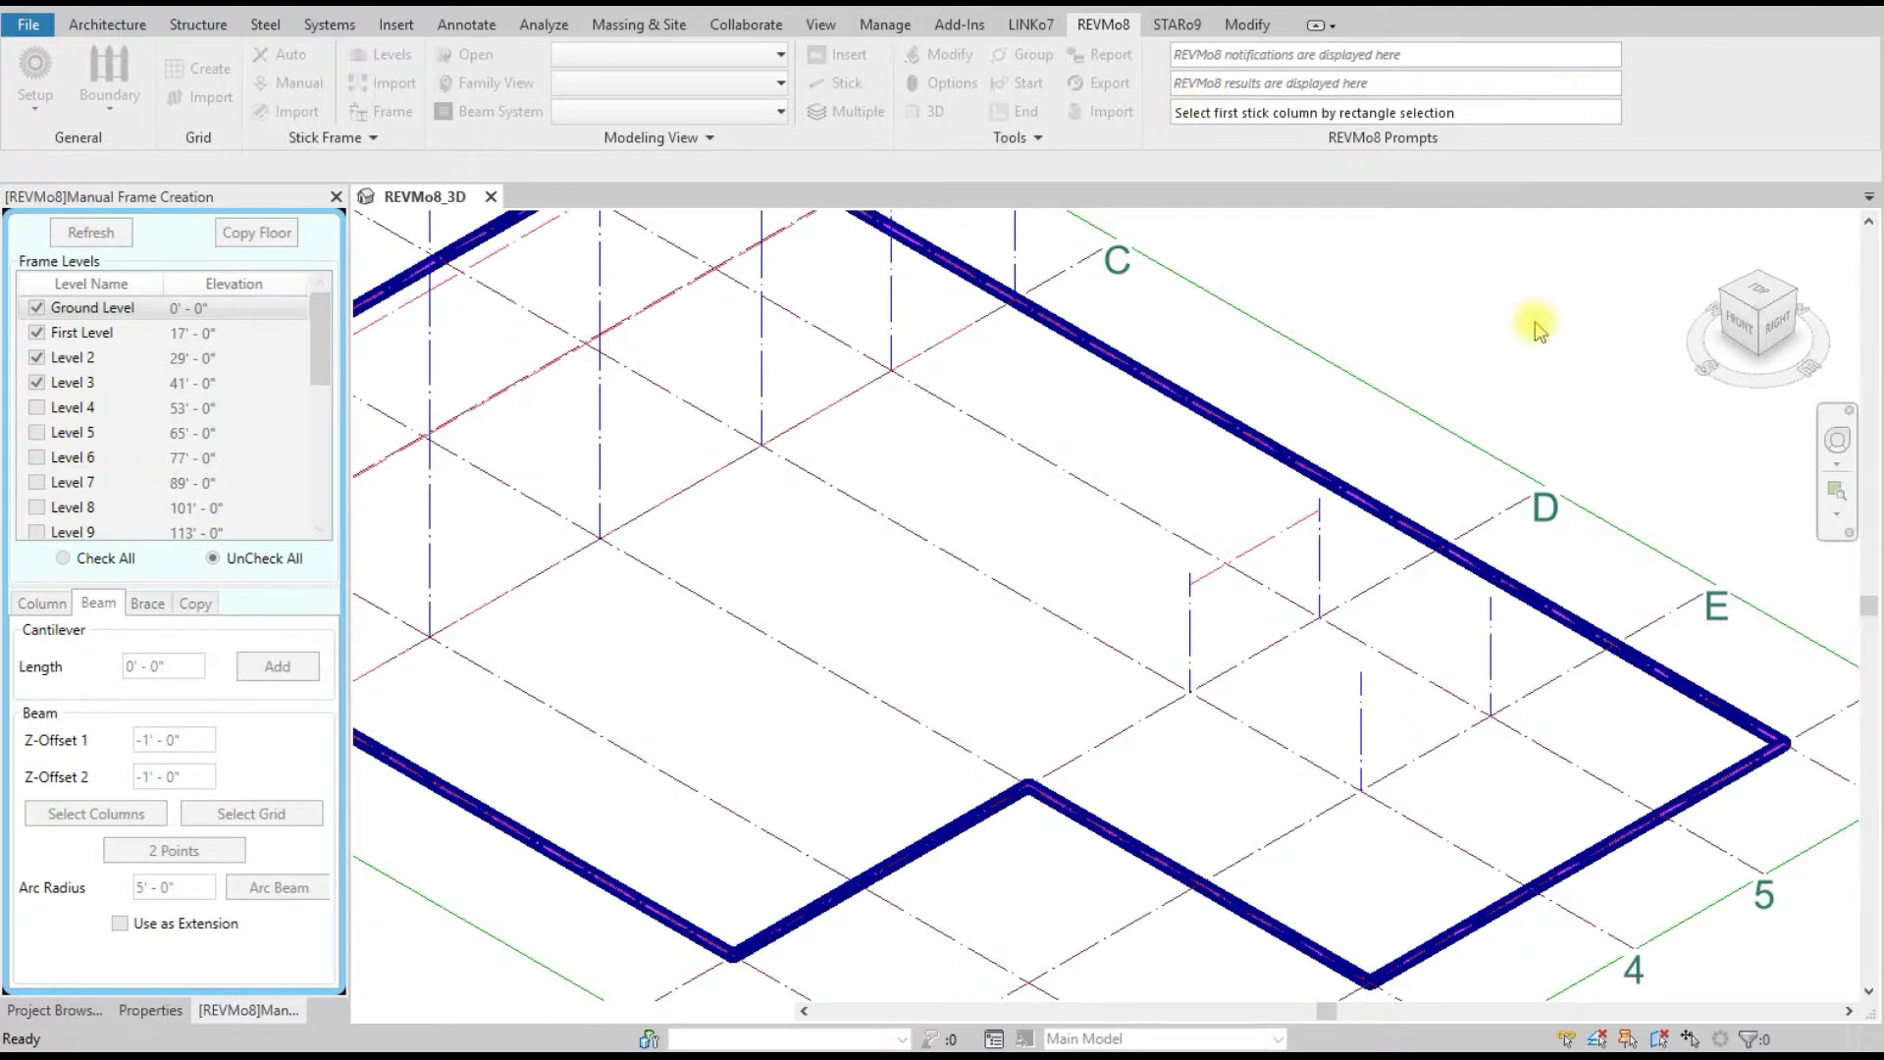
scroll(1506, 677, "up", 2)
left_click_drag(1501, 628, 1472, 592)
left_click_drag(1306, 723, 1262, 706)
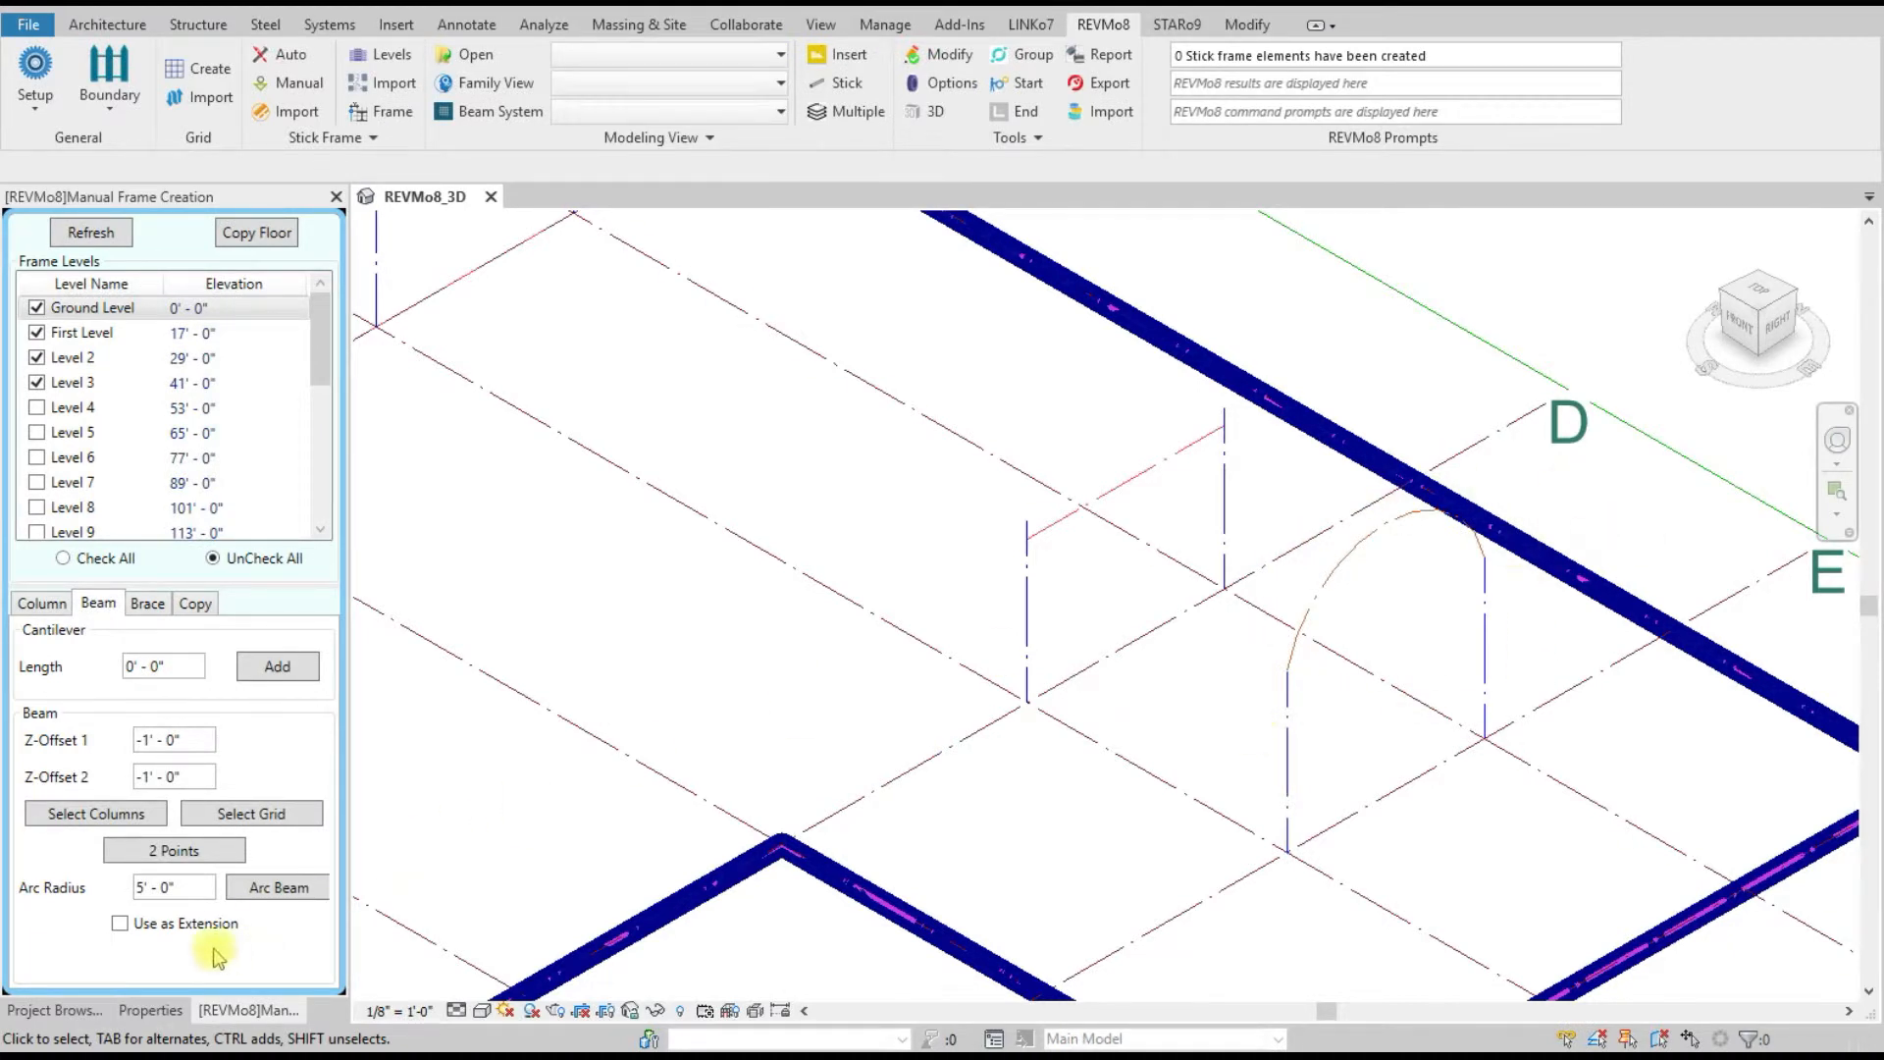
- Add an arc beam as an extension with a 0' - 6" radius at the arc beam's end over column E-4
left_click(121, 924)
left_click_drag(180, 888, 127, 893)
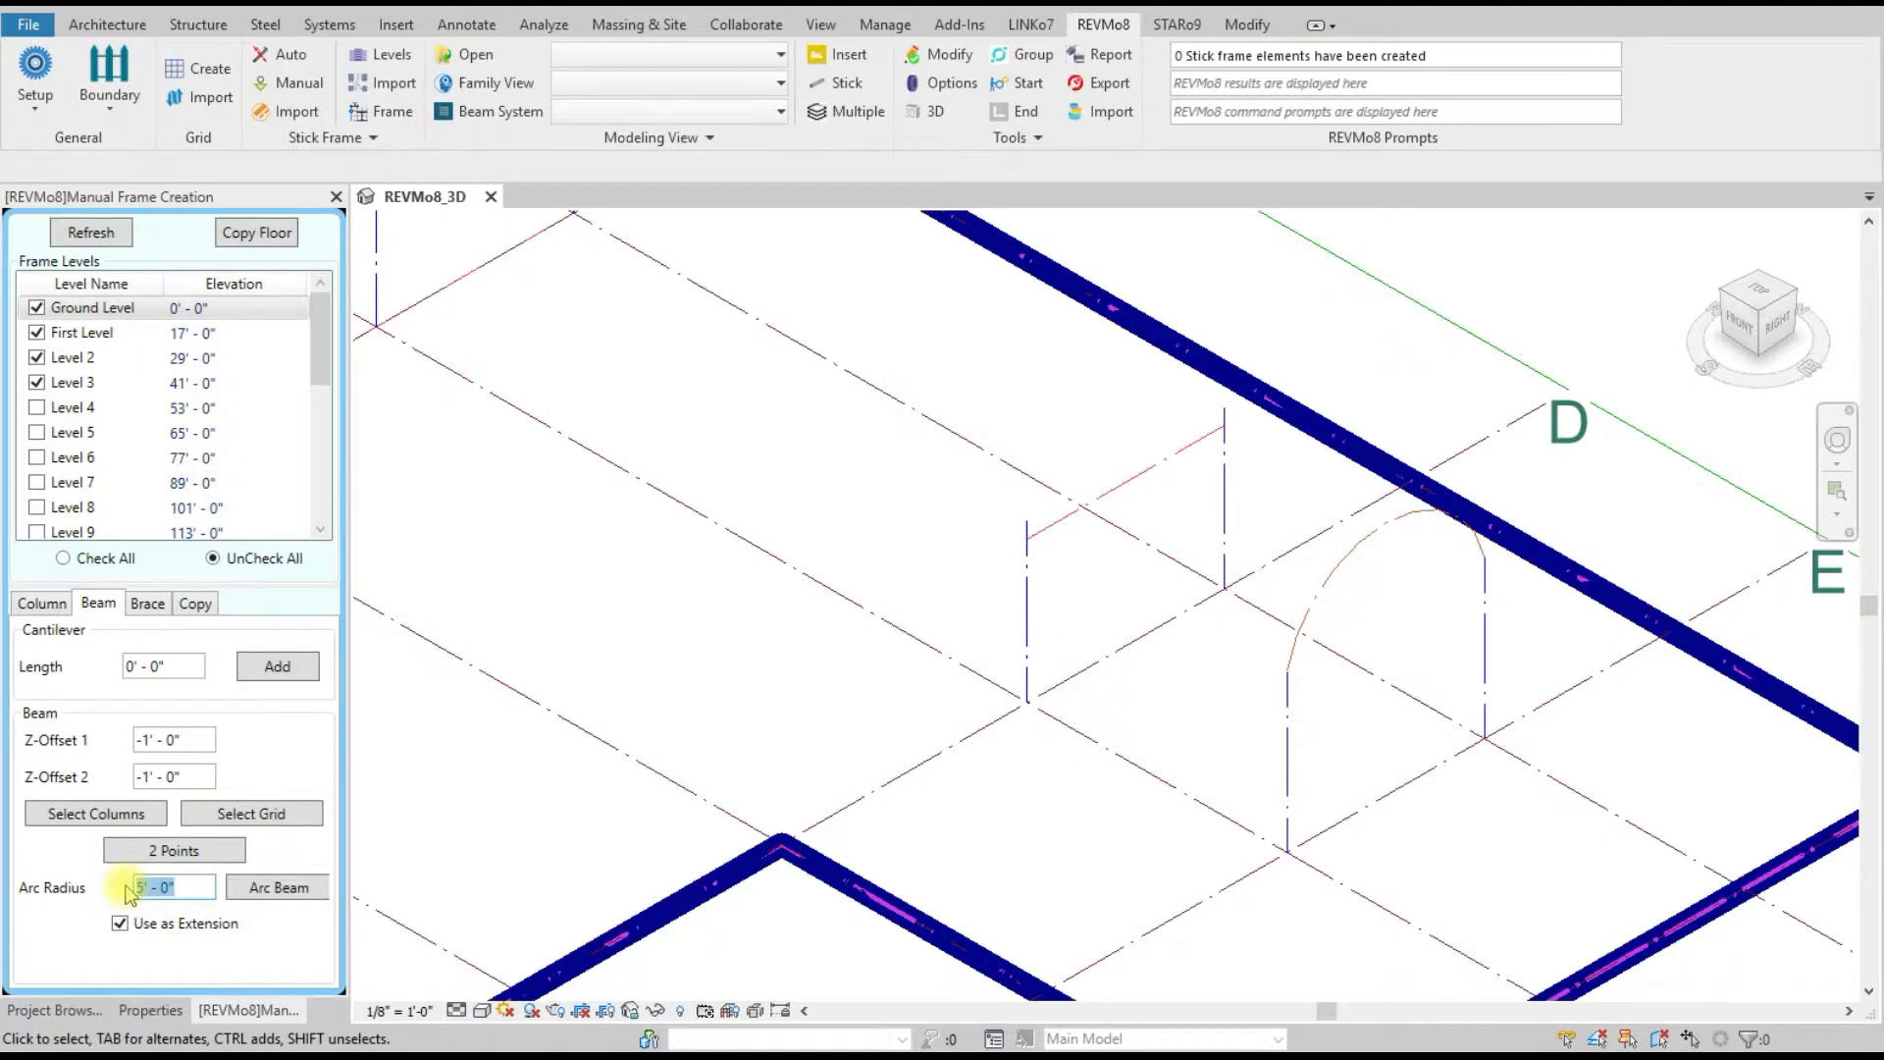
type("0.5")
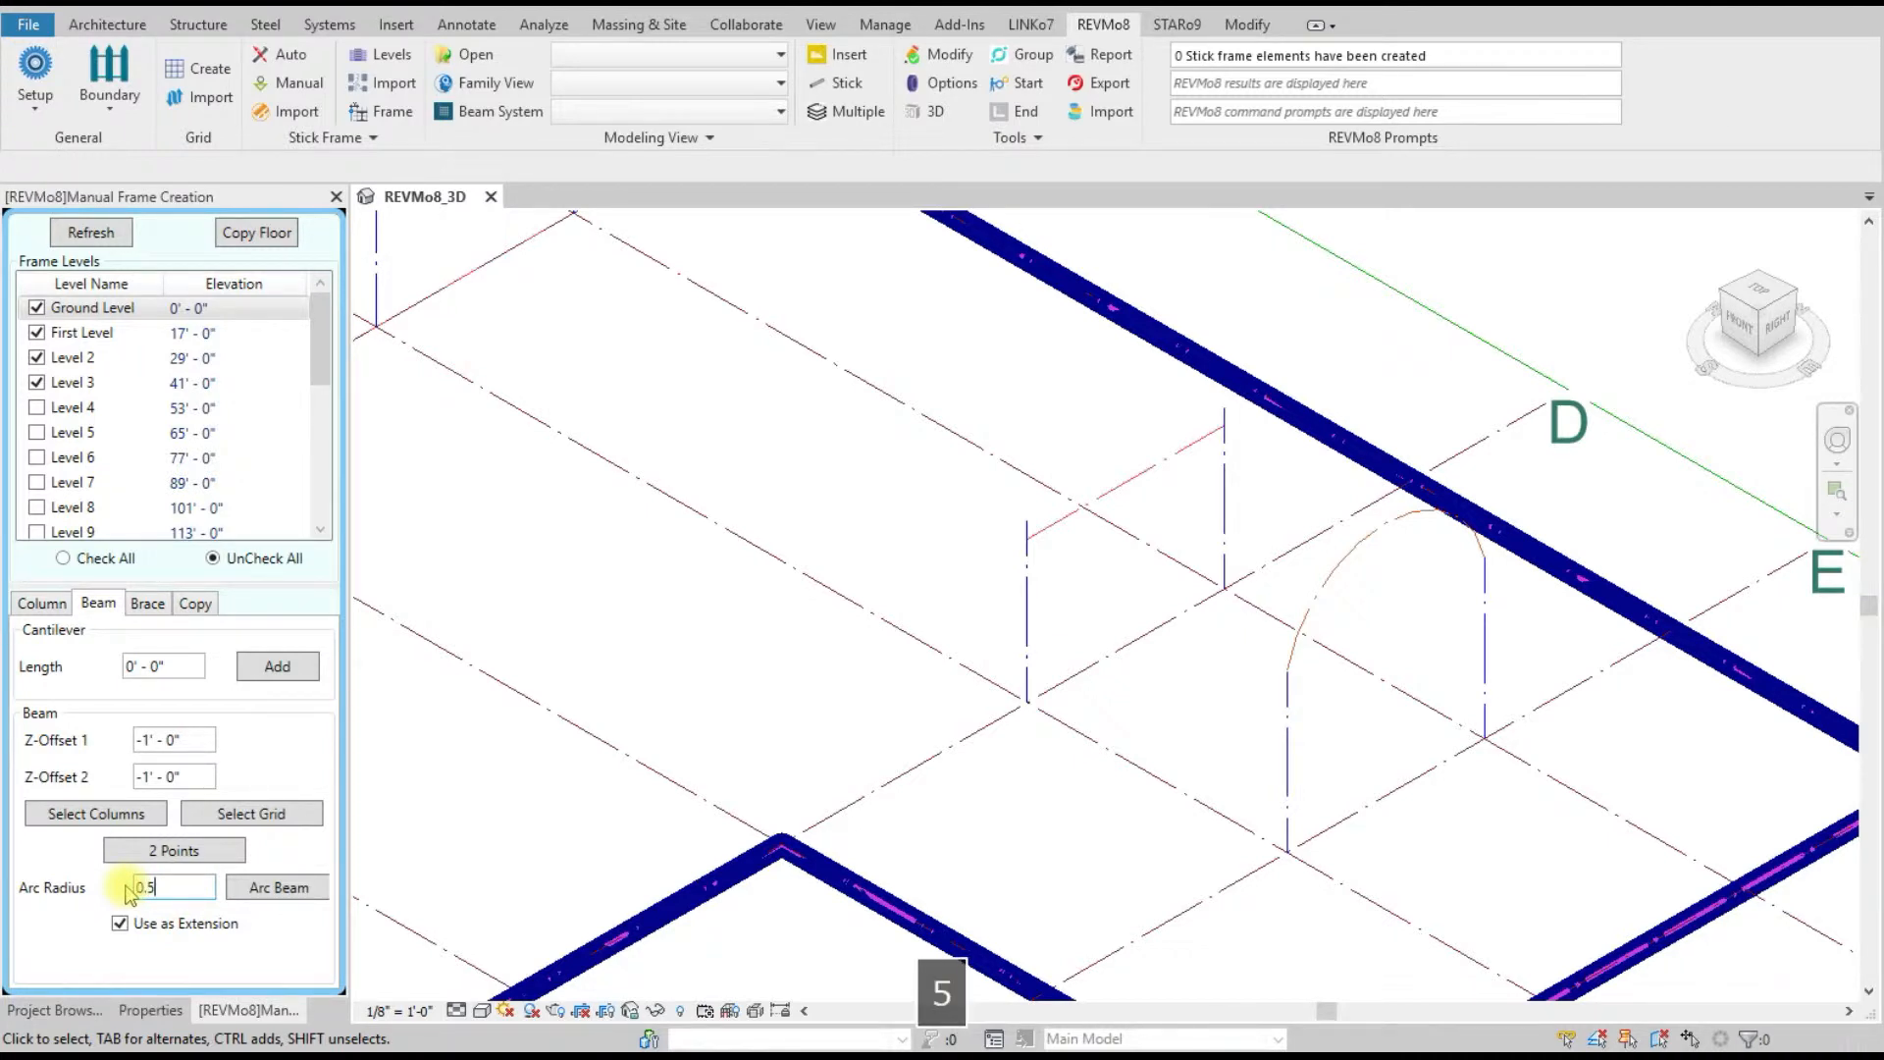
left_click(260, 889)
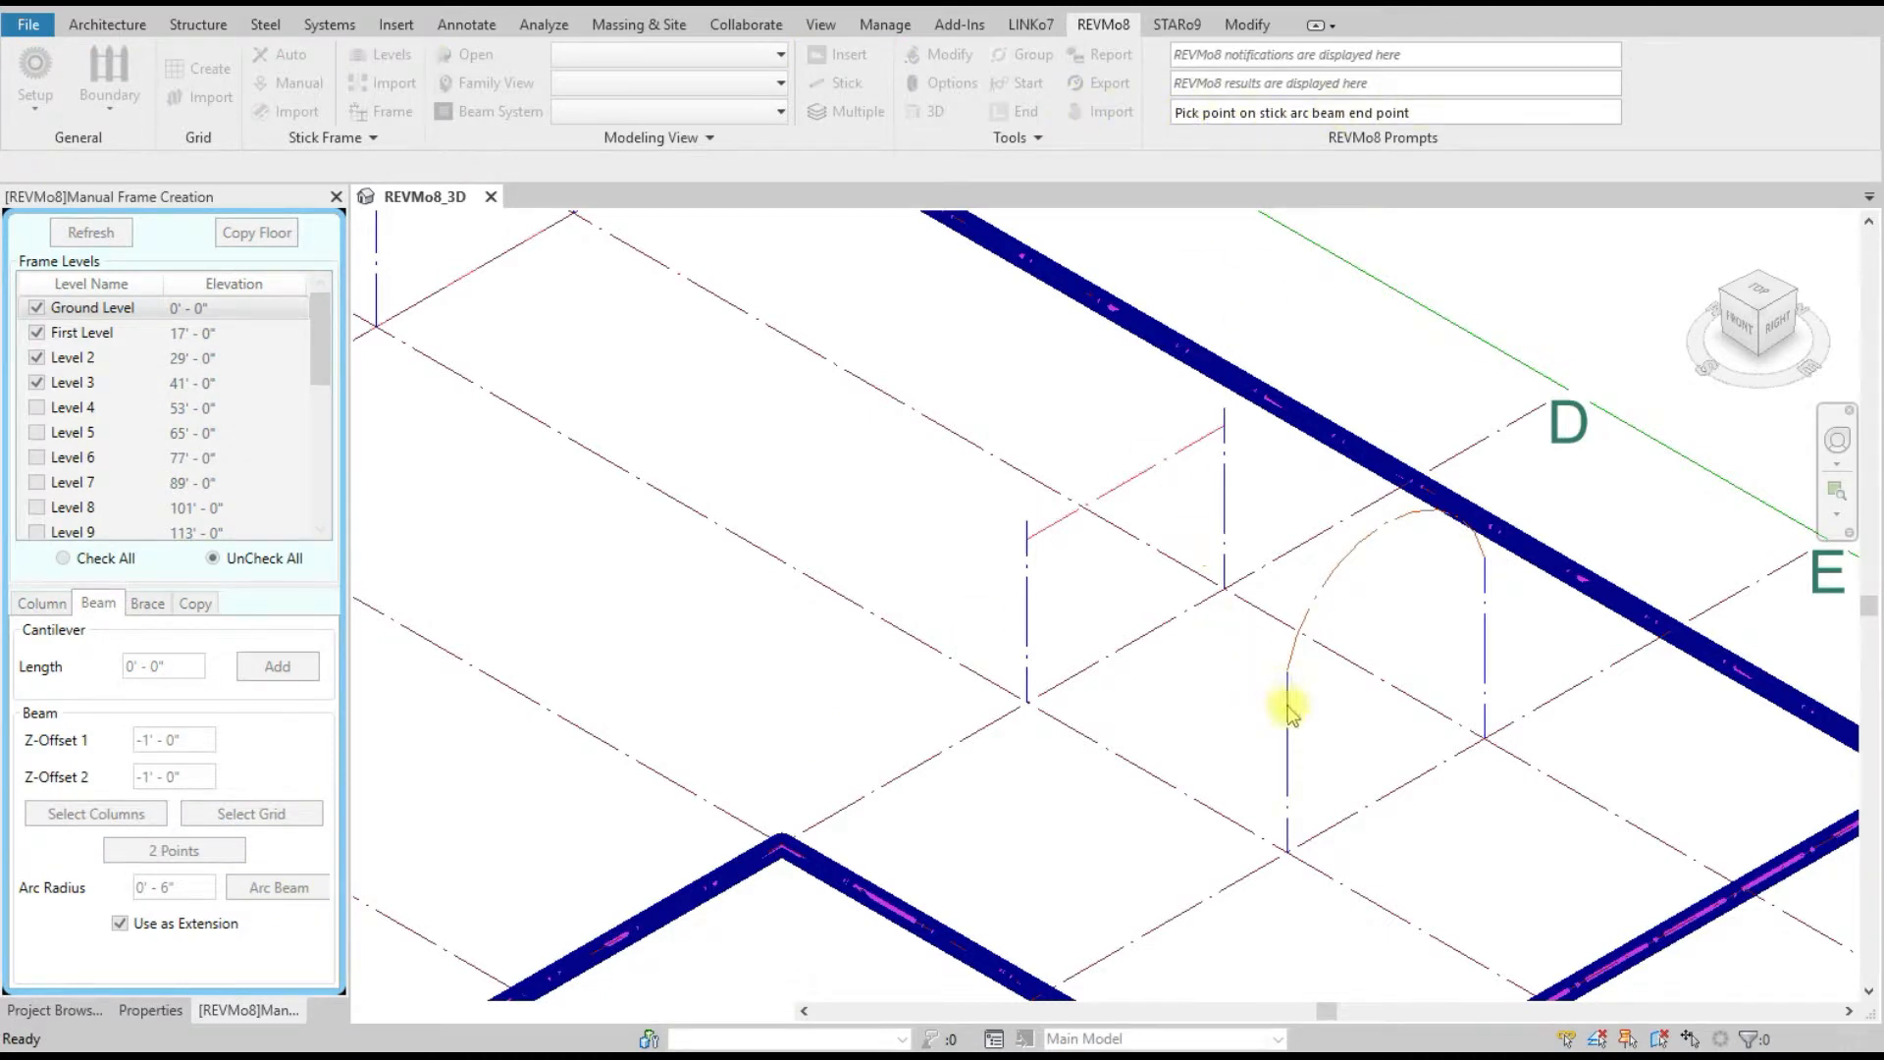
scroll(1304, 675, "up", 3)
left_click(1287, 648)
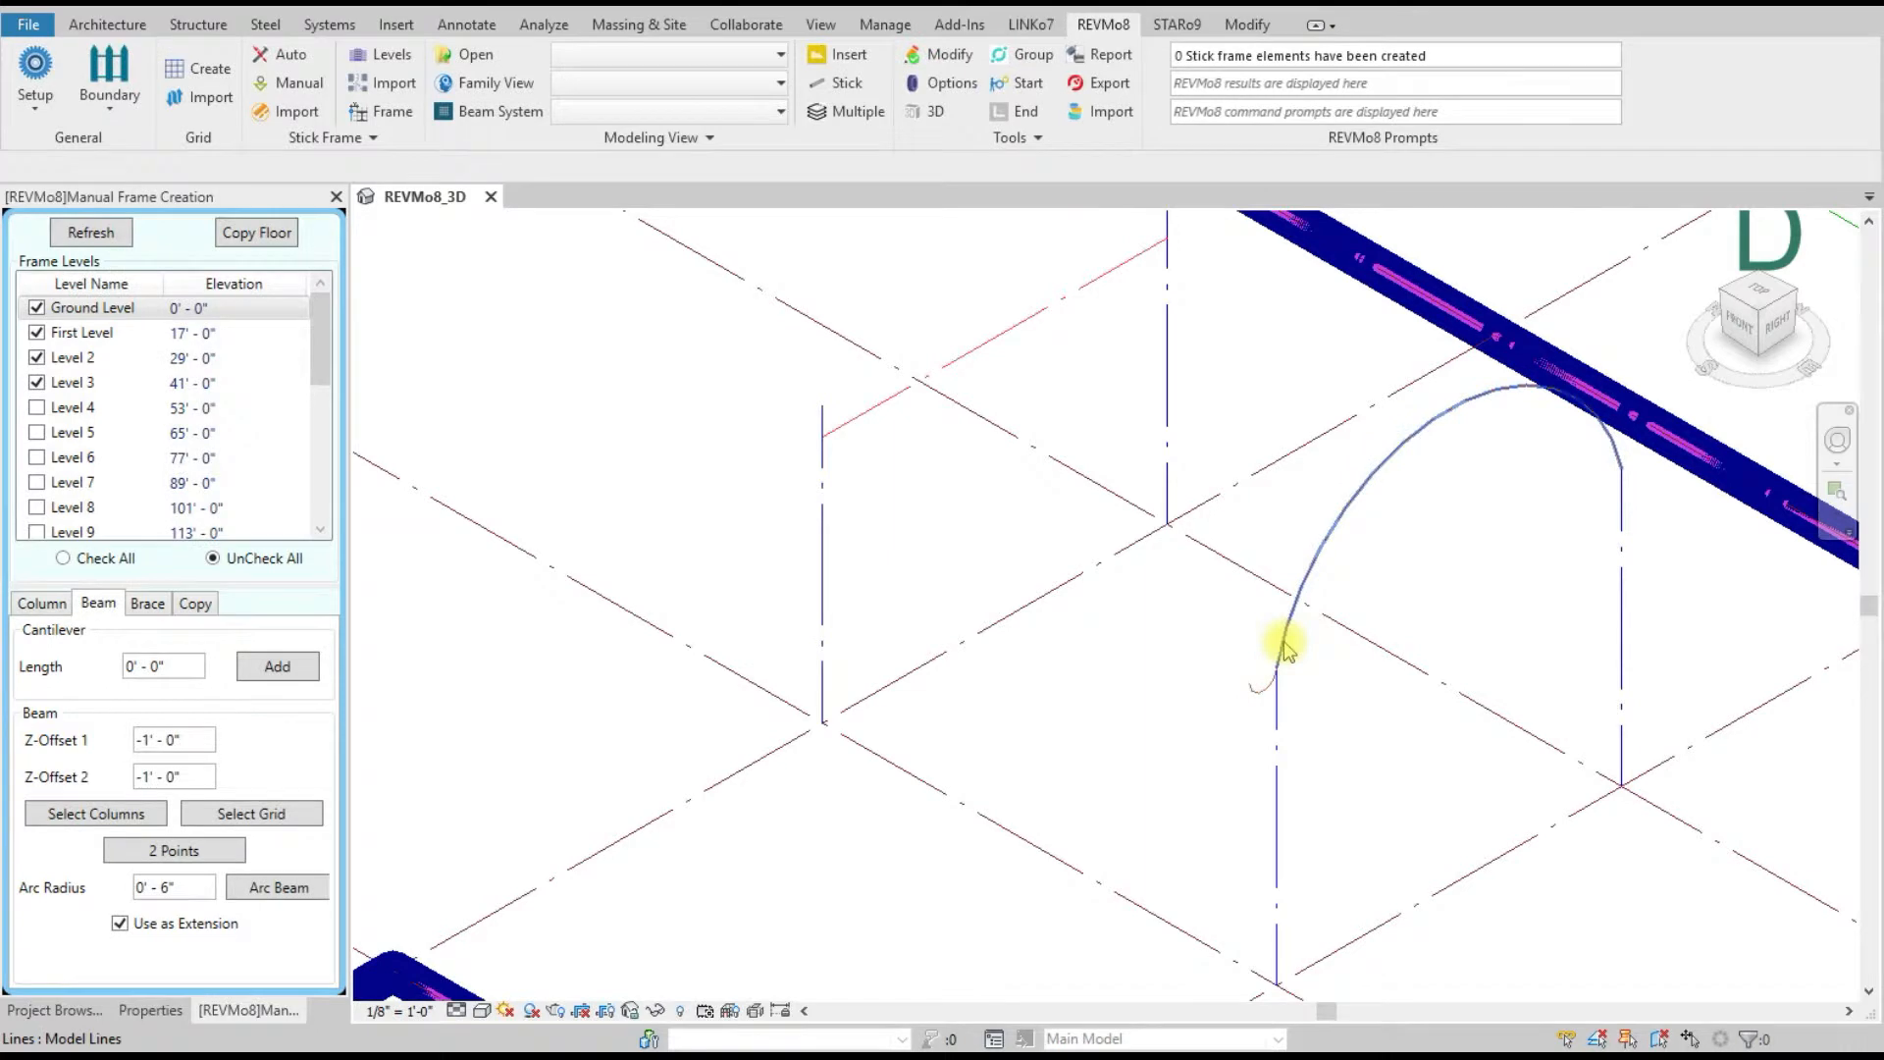
left_click(1617, 457)
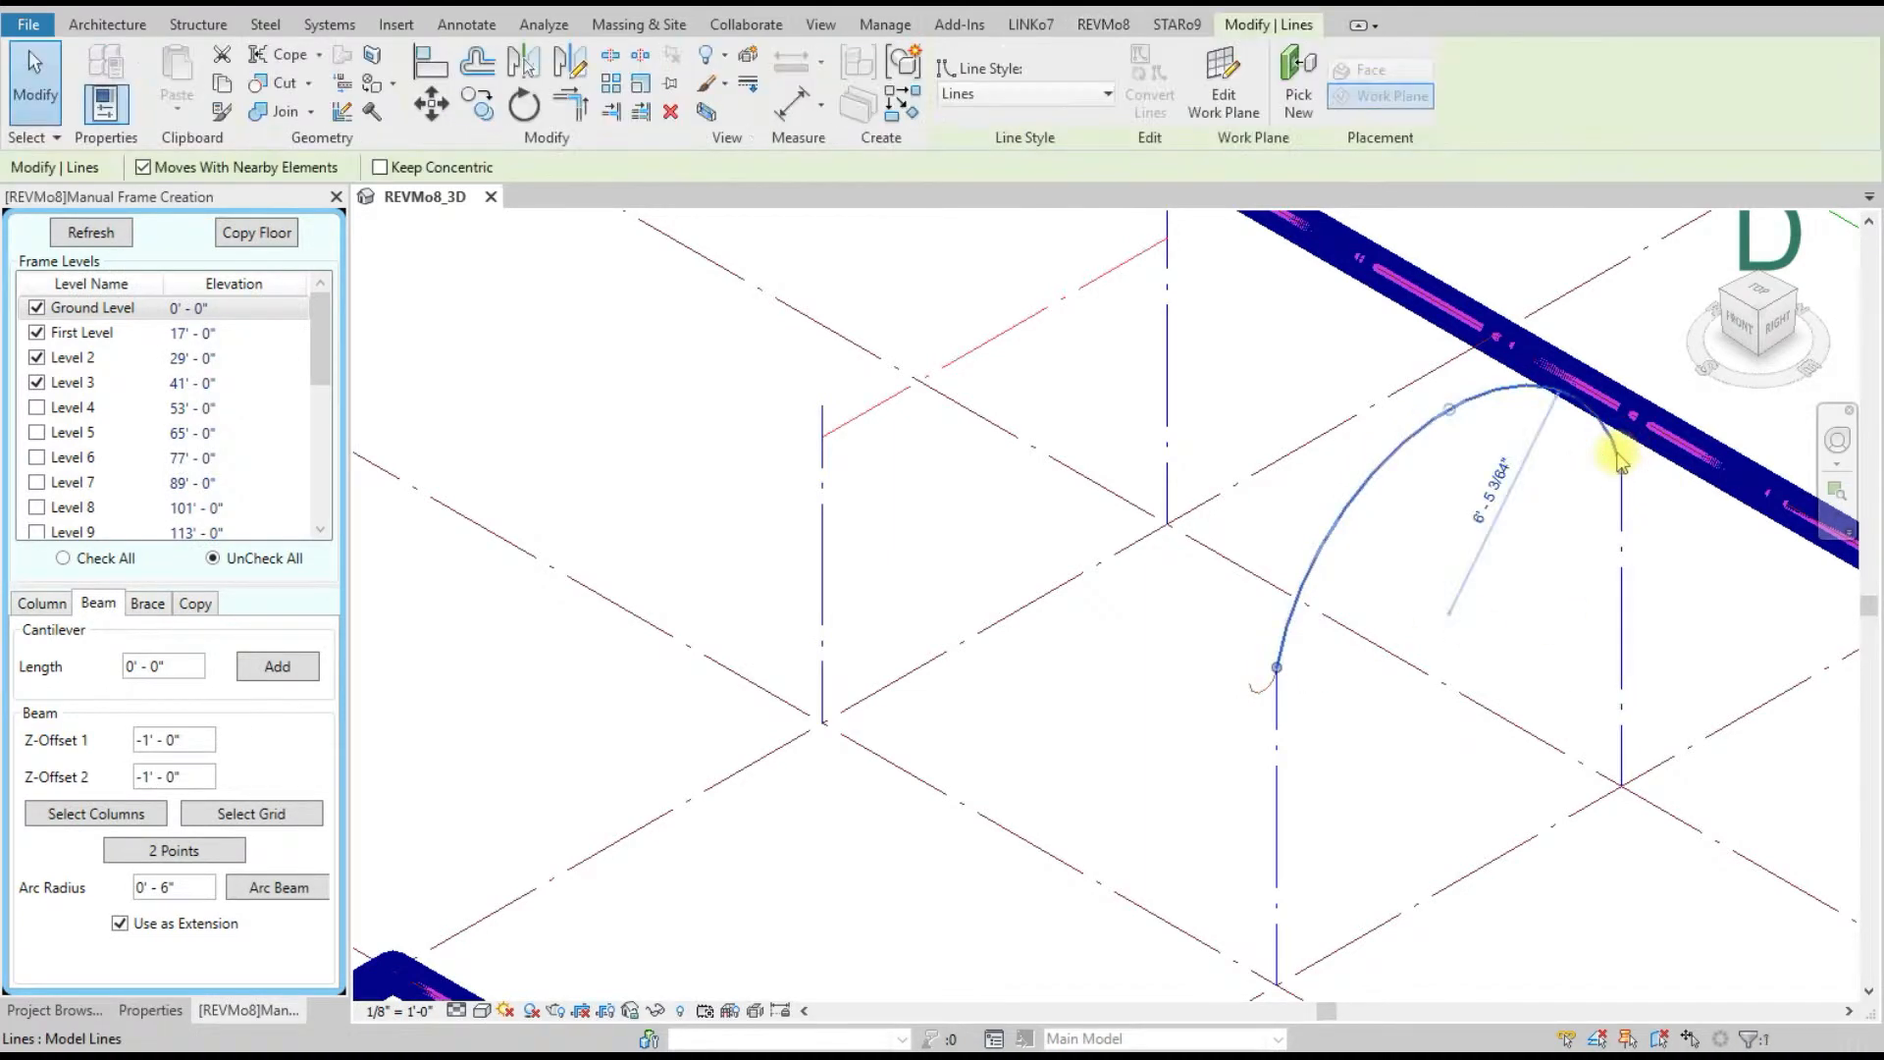
key("Escape")
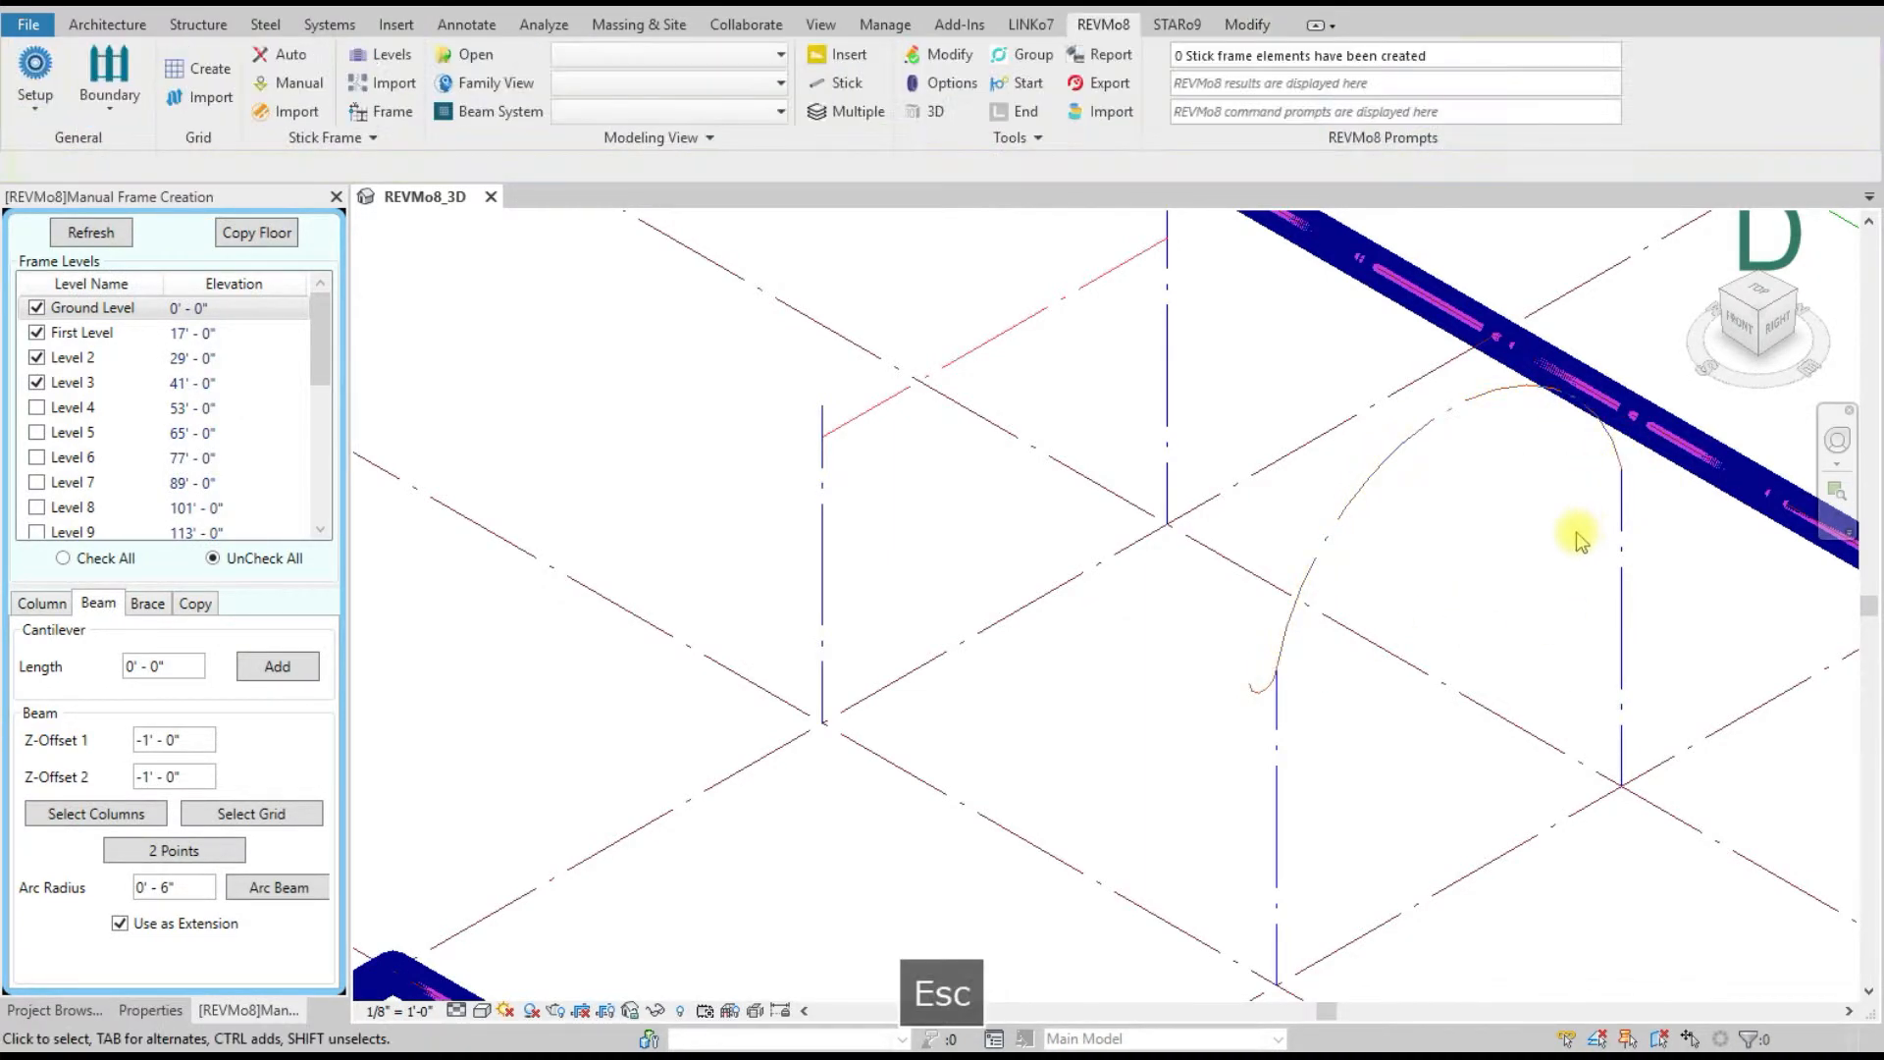
- Add an arc beam extension with a 0' - 6" radius at the arc beam's end over column E-5
left_click(267, 887)
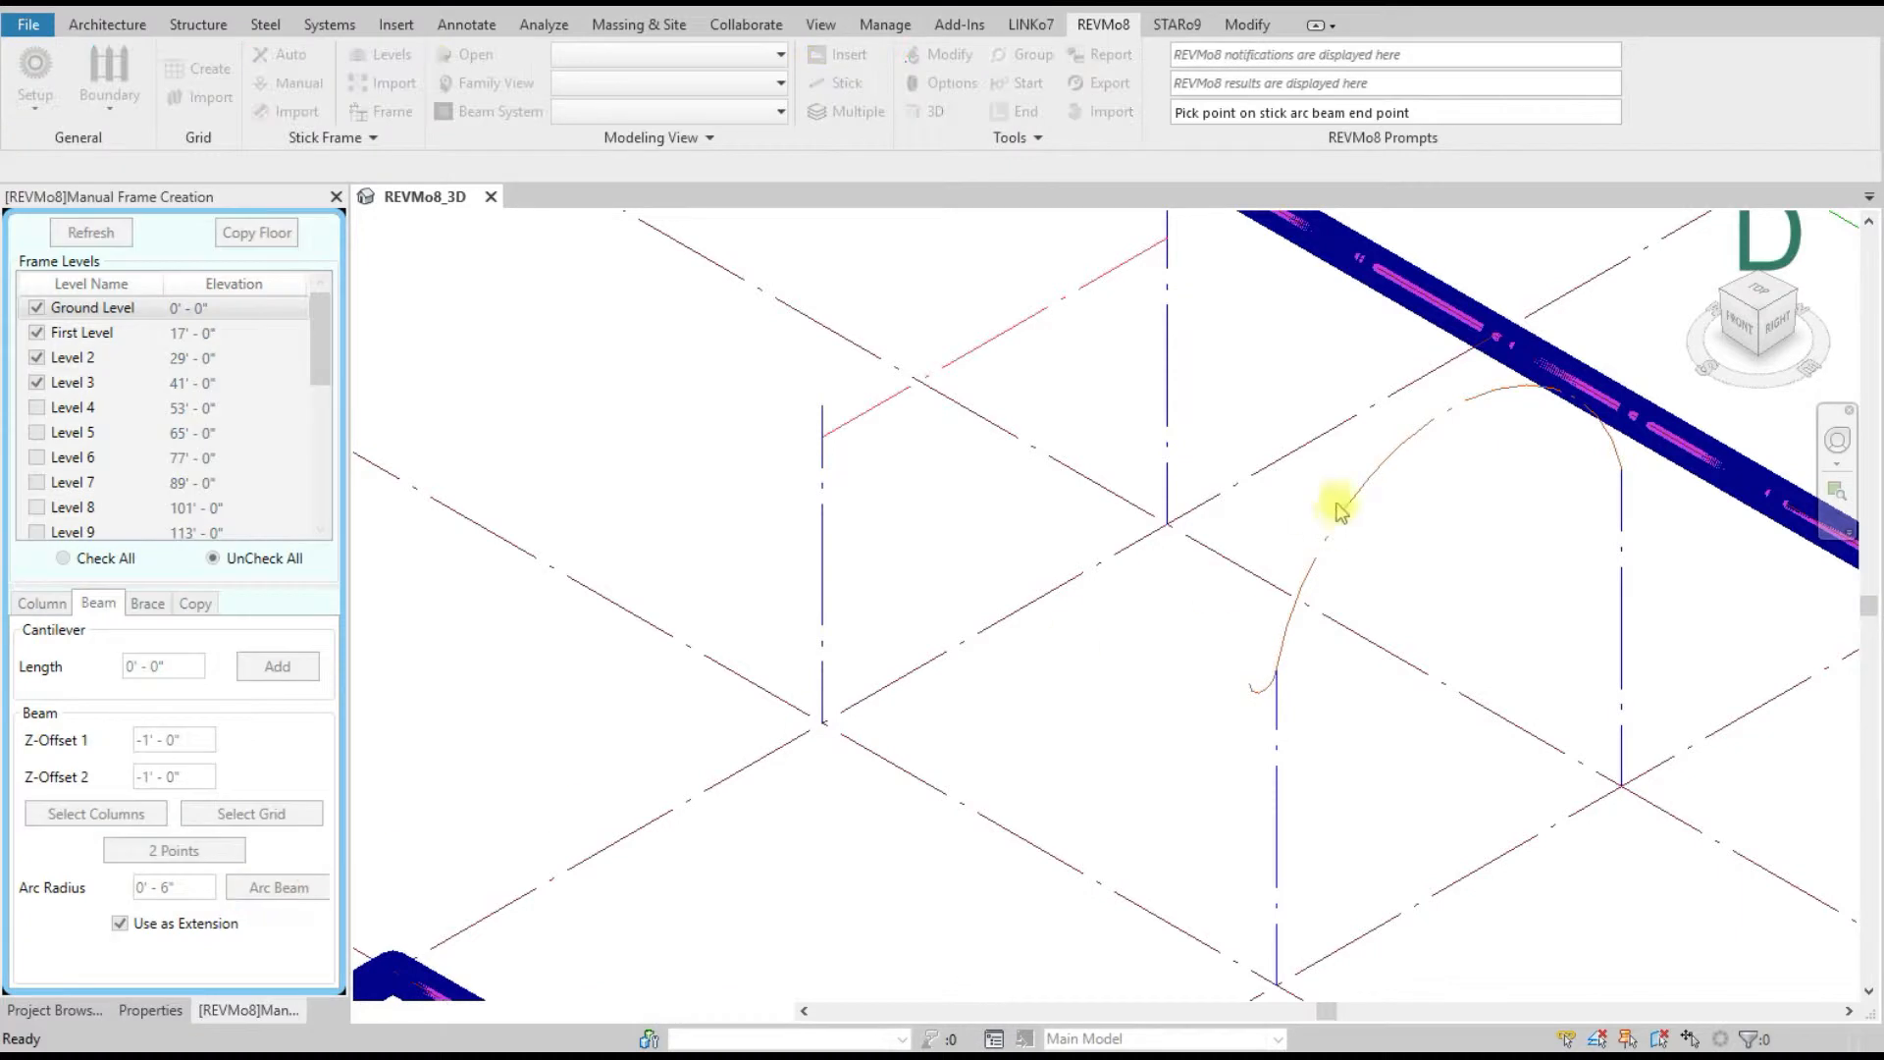
left_click(1617, 457)
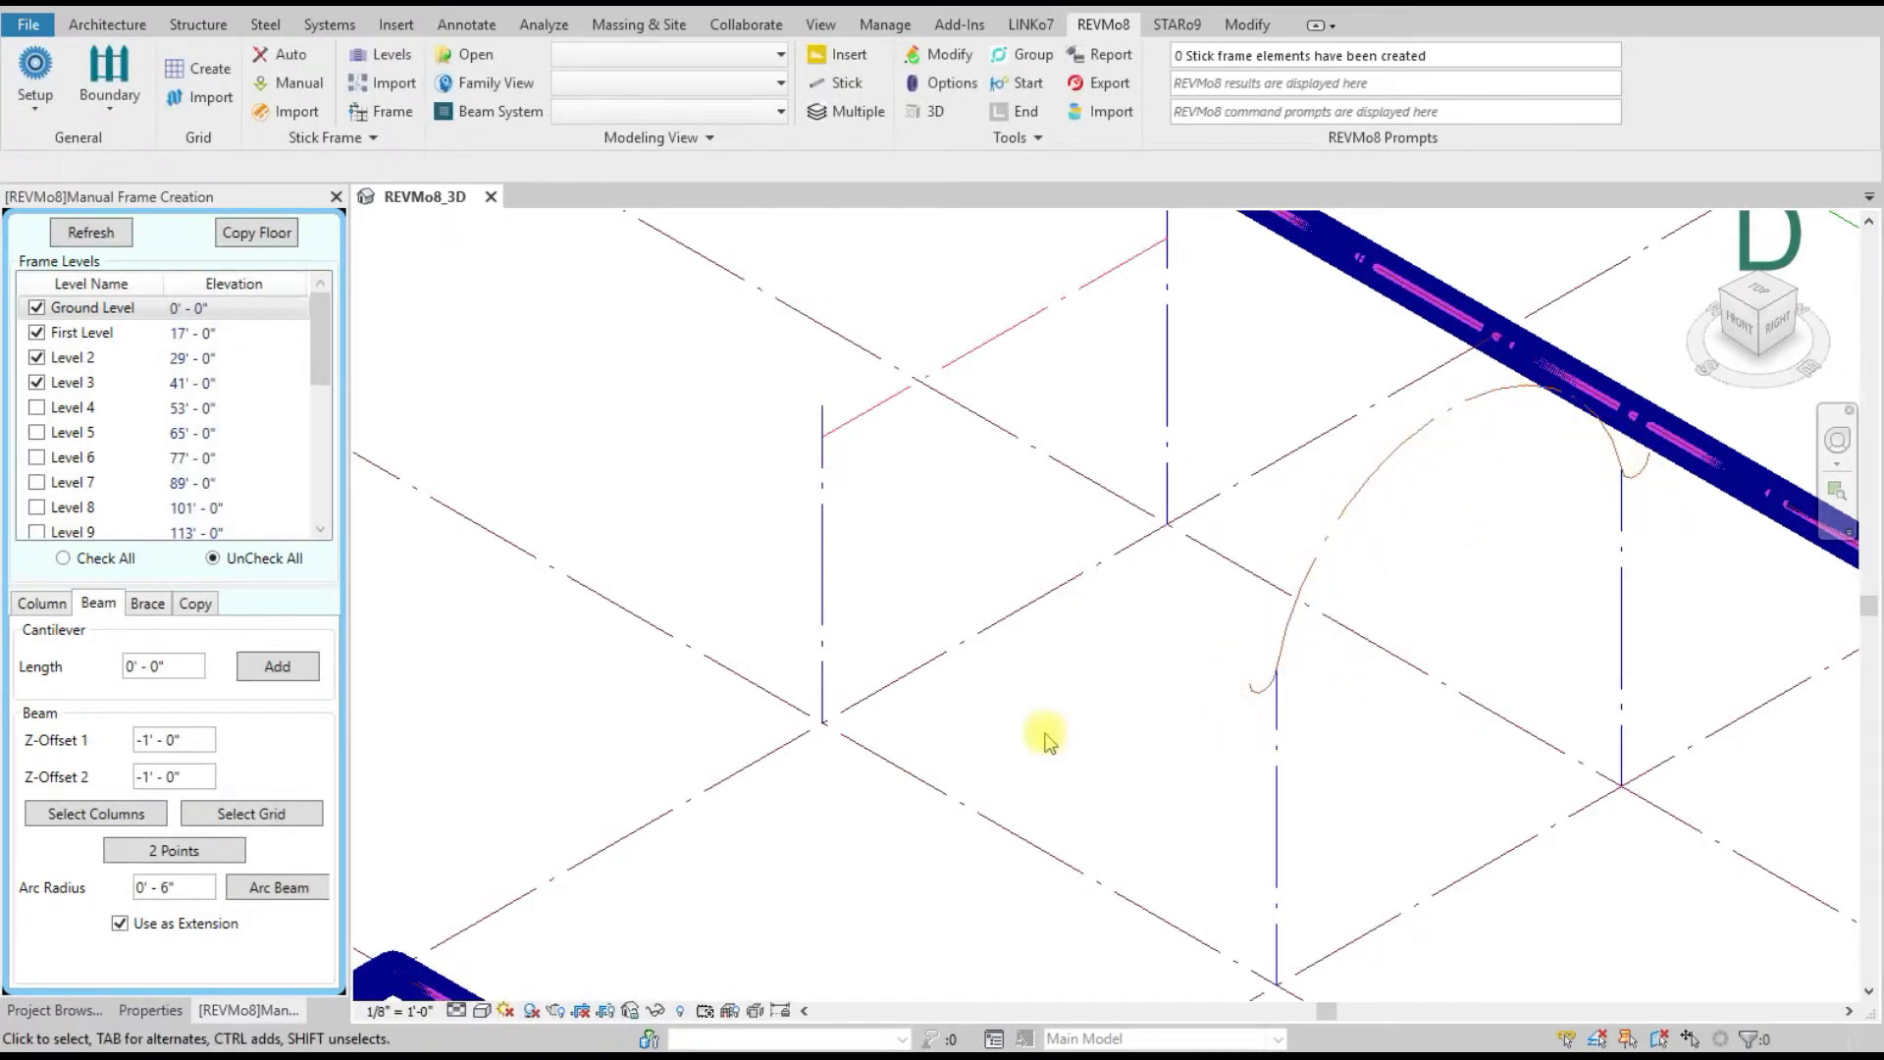
key("Escape")
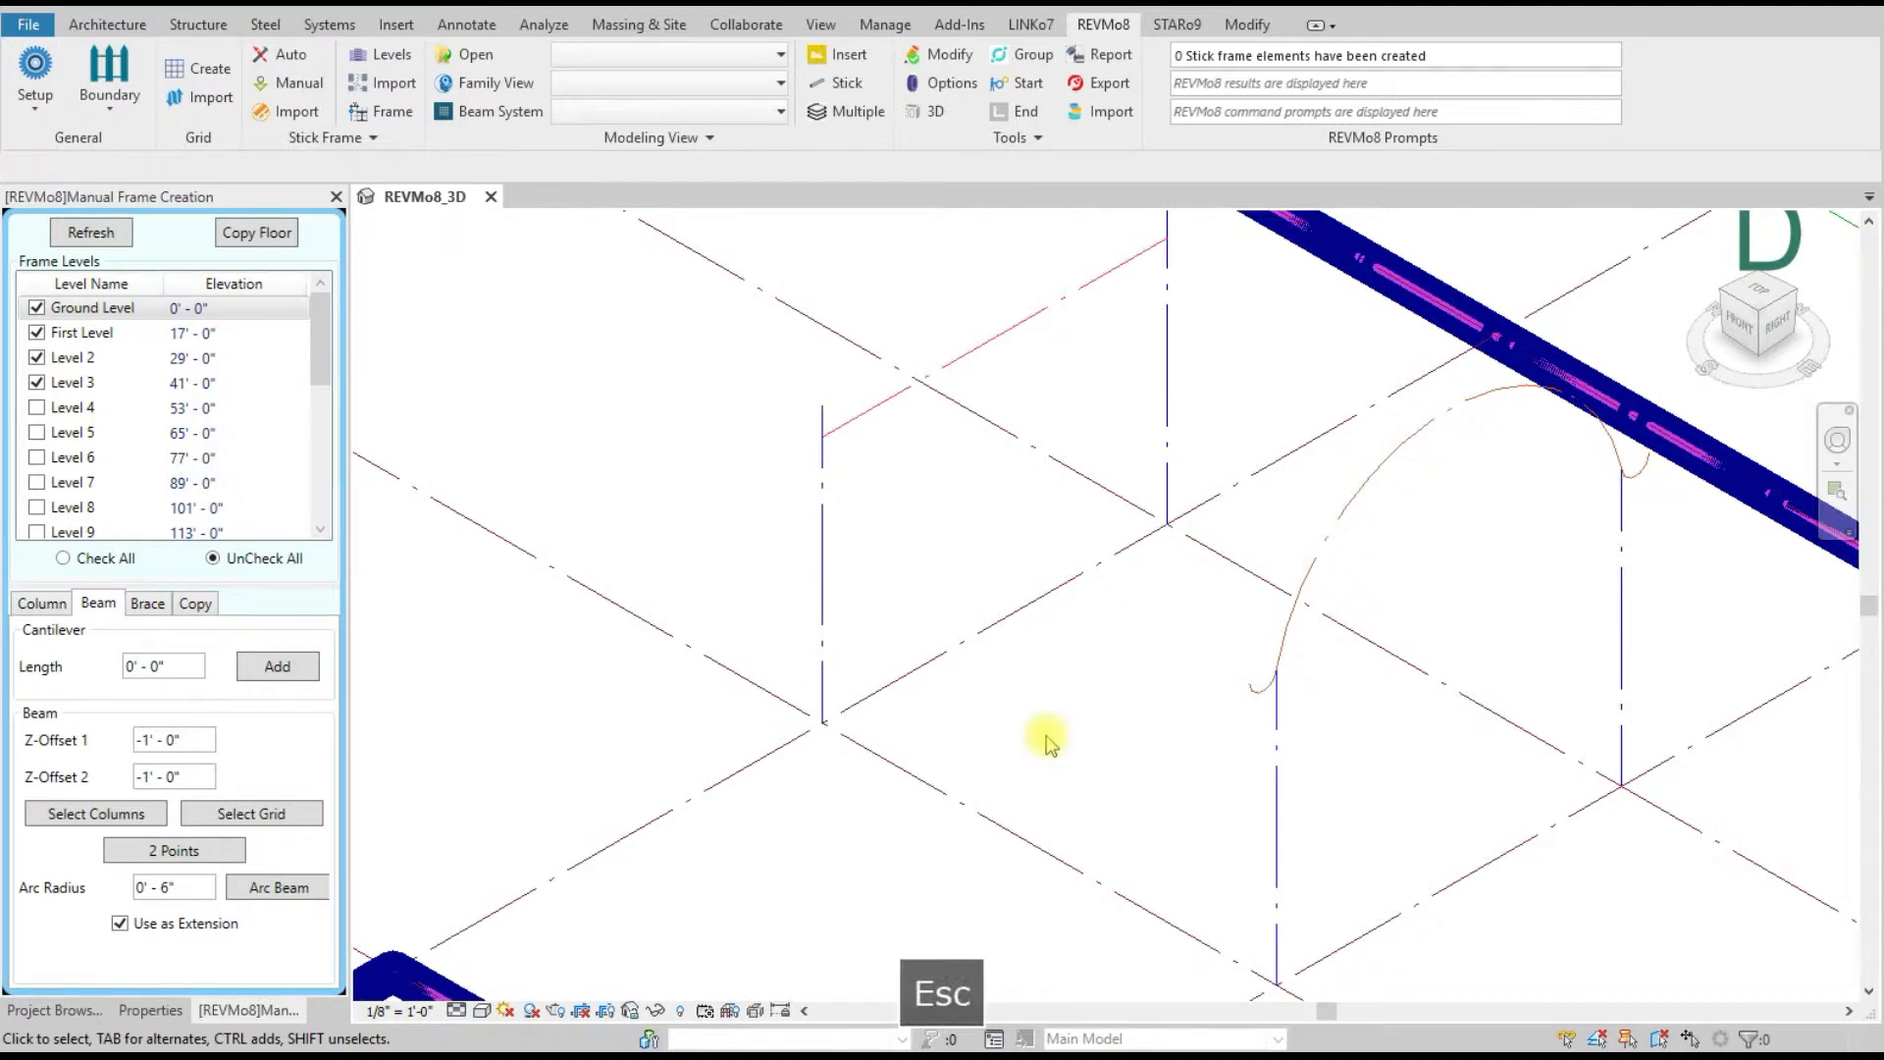
scroll(1048, 743, "down", 2)
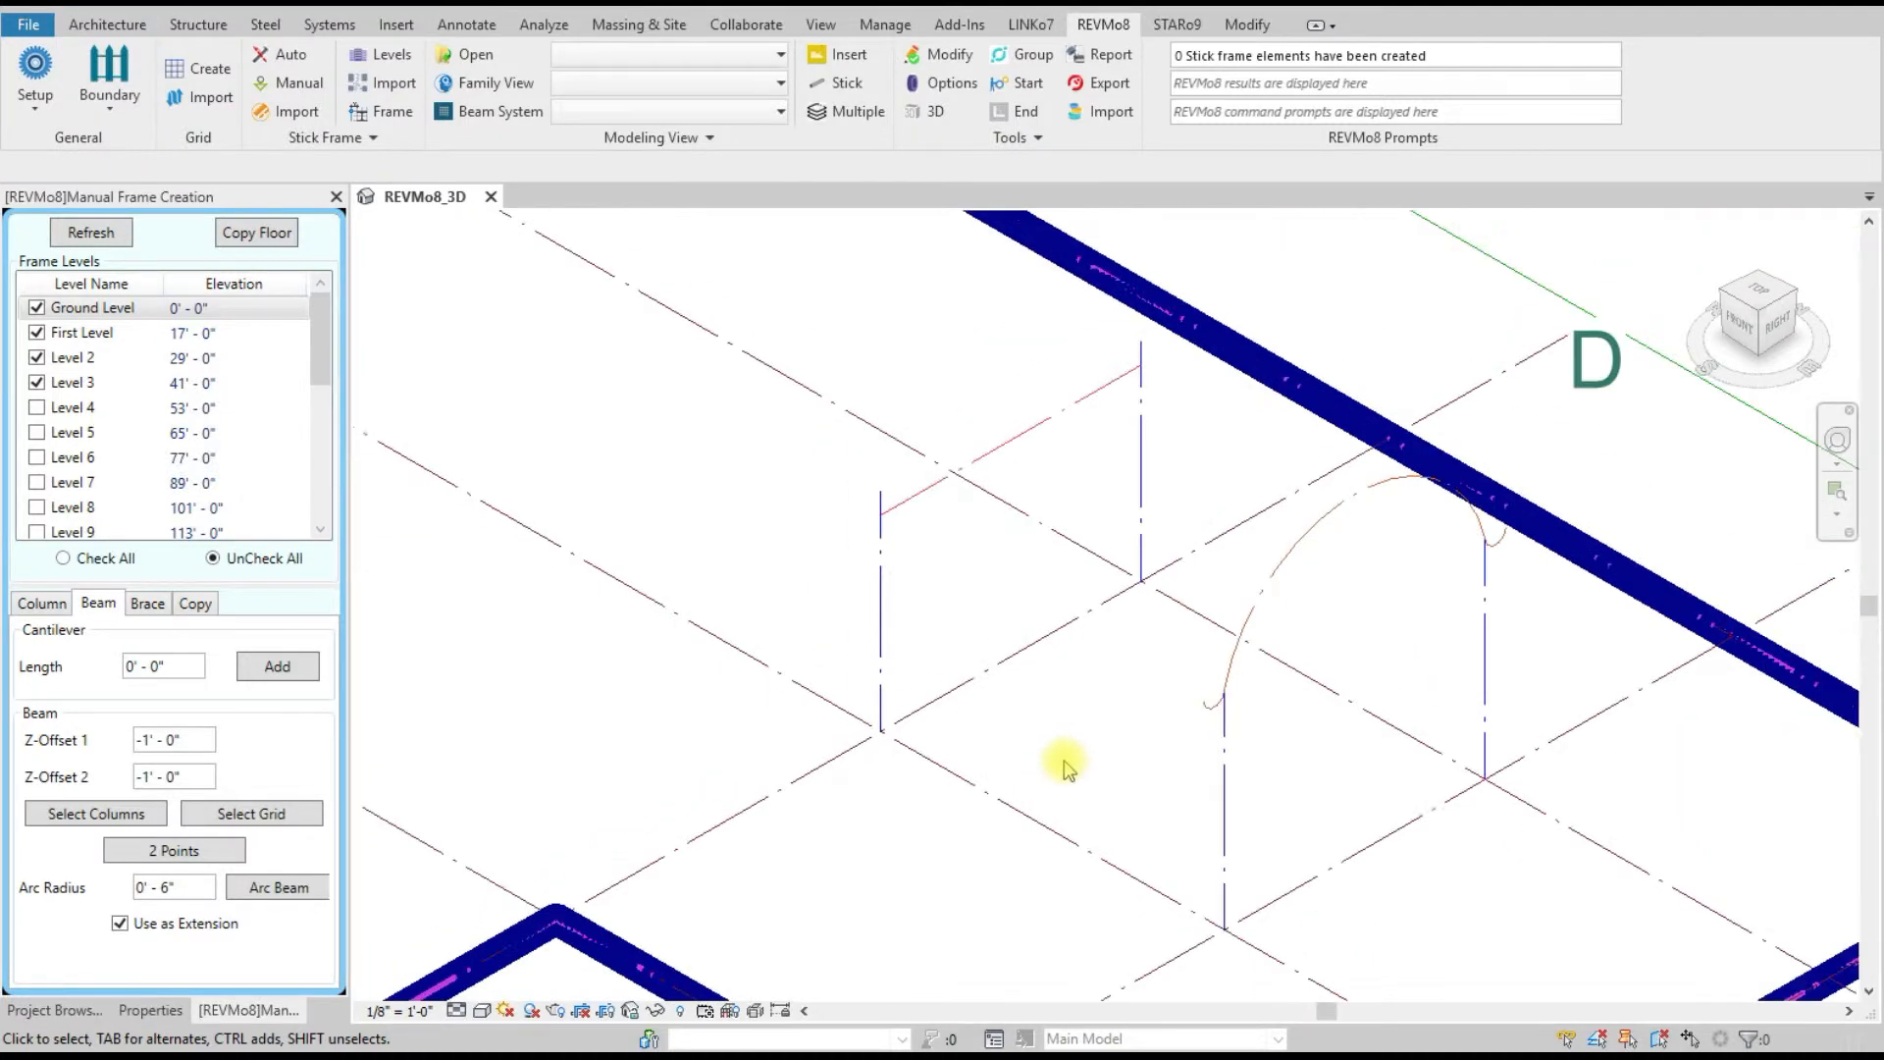
triple_click(124, 667)
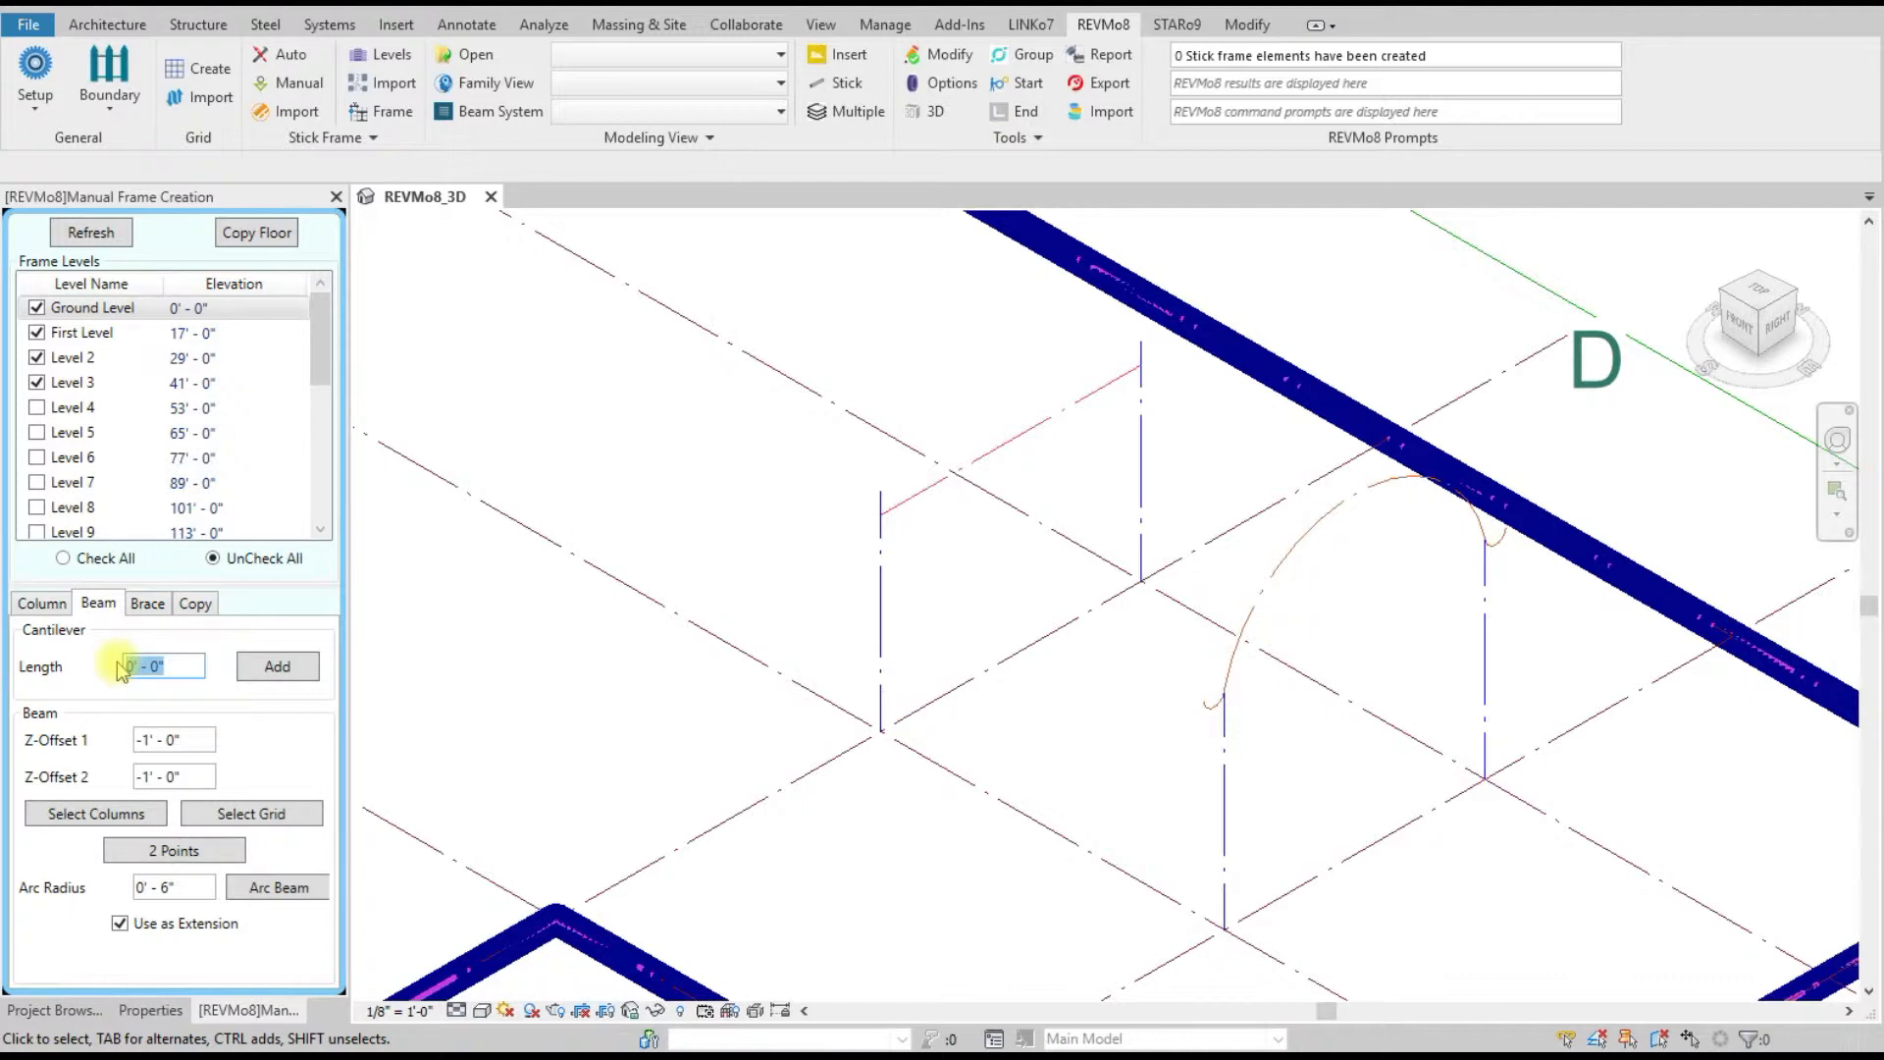
scroll(1119, 812, "down", 1)
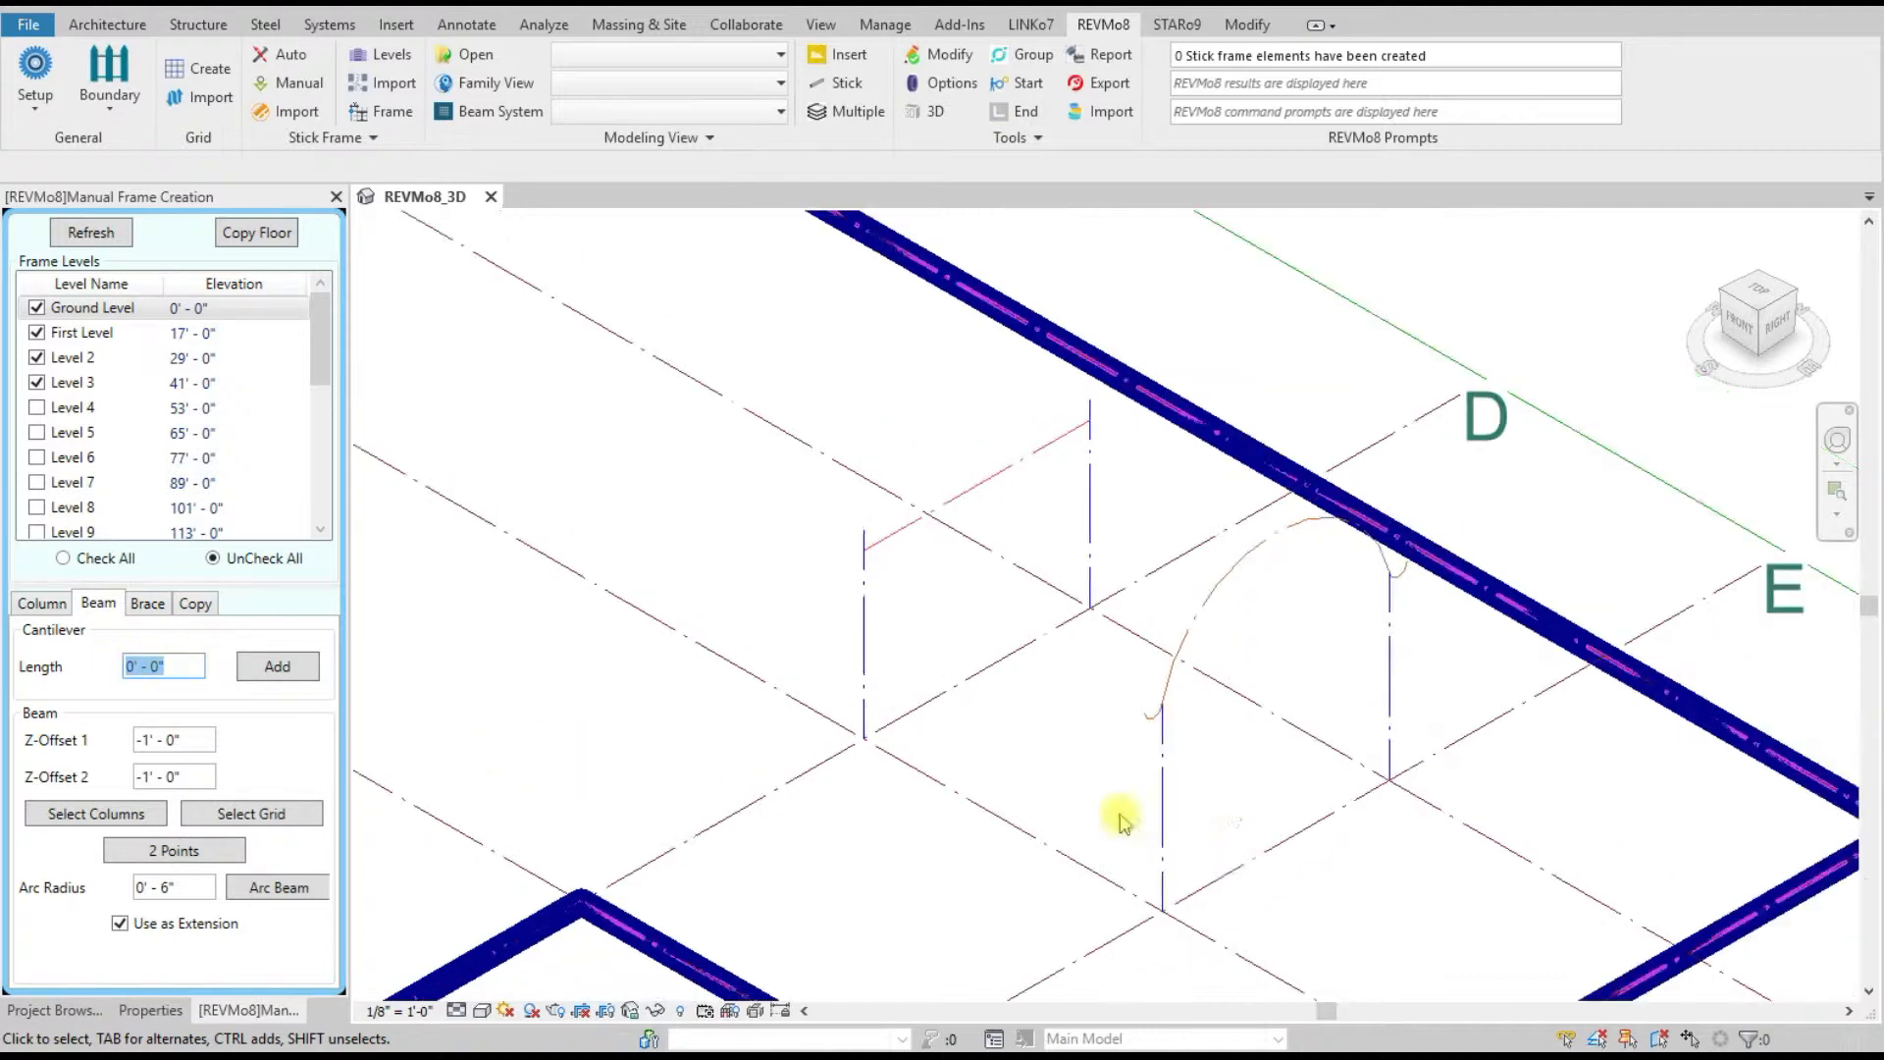
scroll(1481, 622, "down", 2)
scroll(1216, 618, "down", 2)
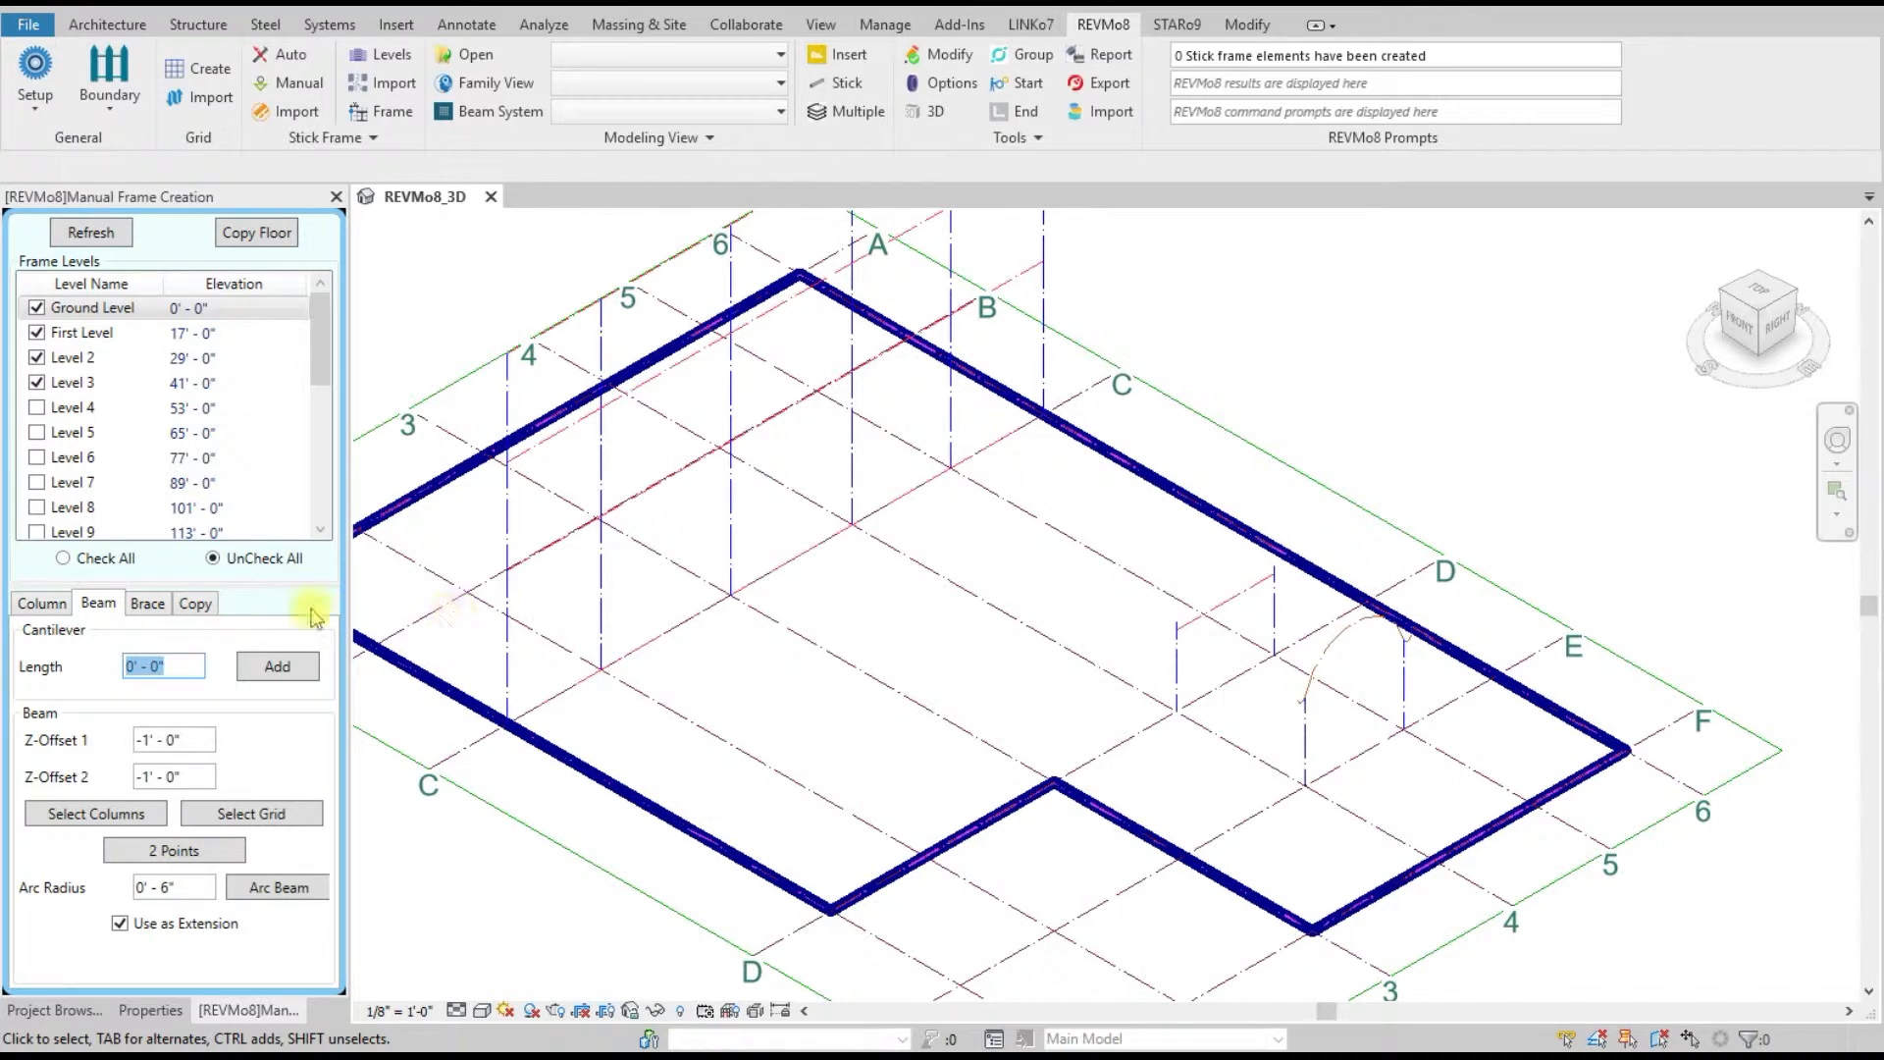
- Undo the arc beams, the columns on grids D and E, and the beams, keeping the grid C columns
left_click(41, 603)
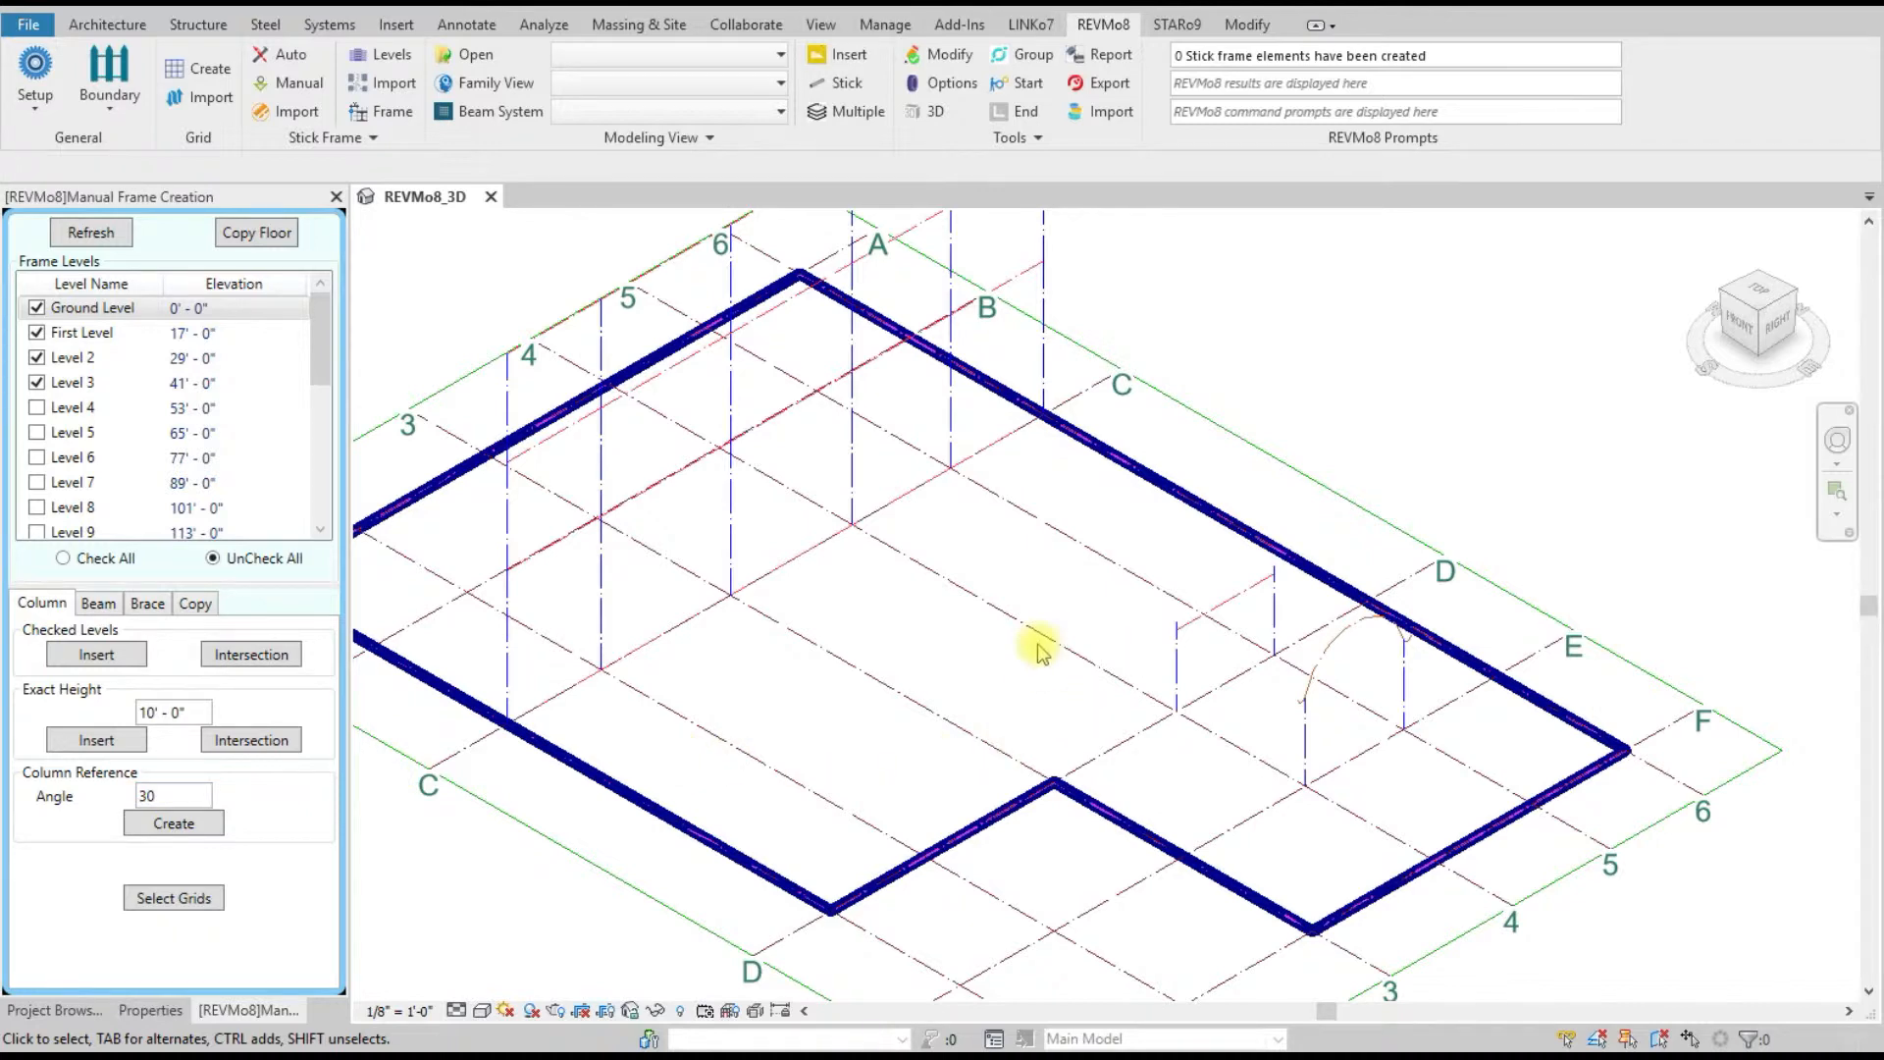
scroll(1040, 650, "up", 3)
key("ctrl+z")
scroll(1059, 642, "down", 4)
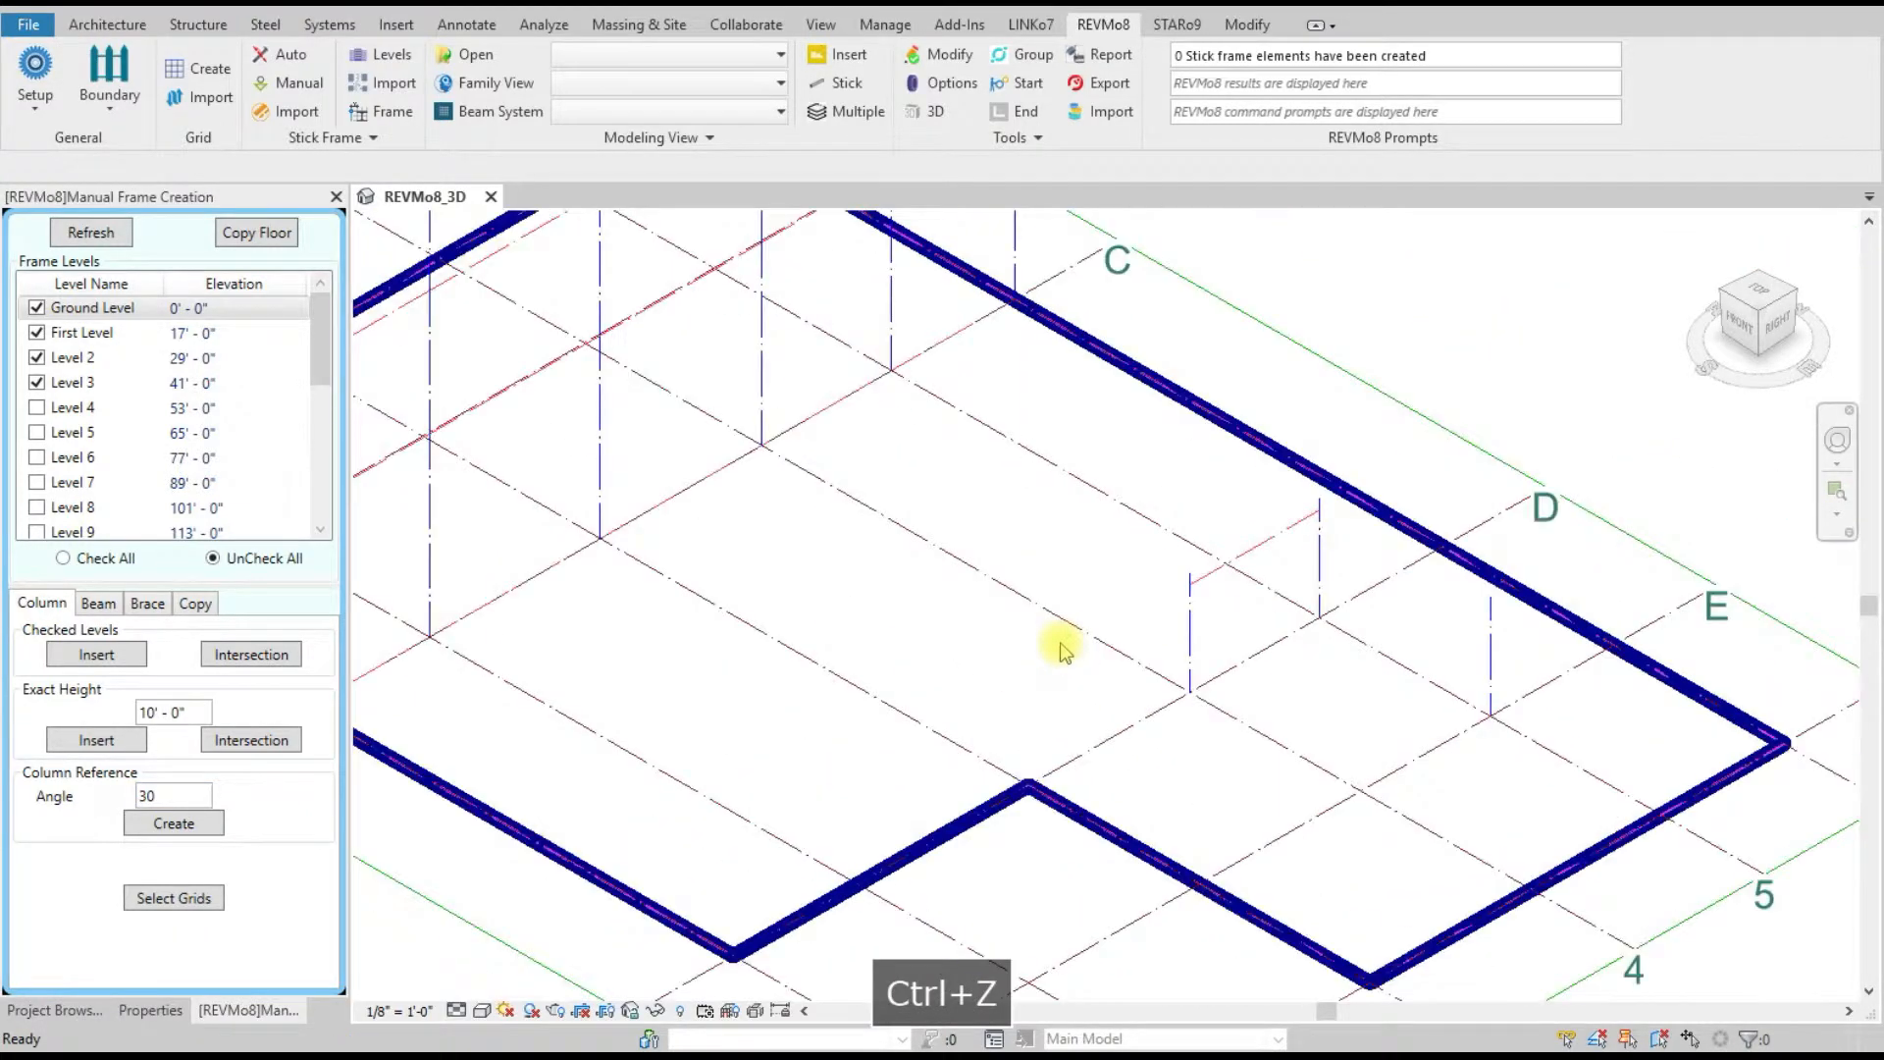
scroll(1060, 650, "down", 3)
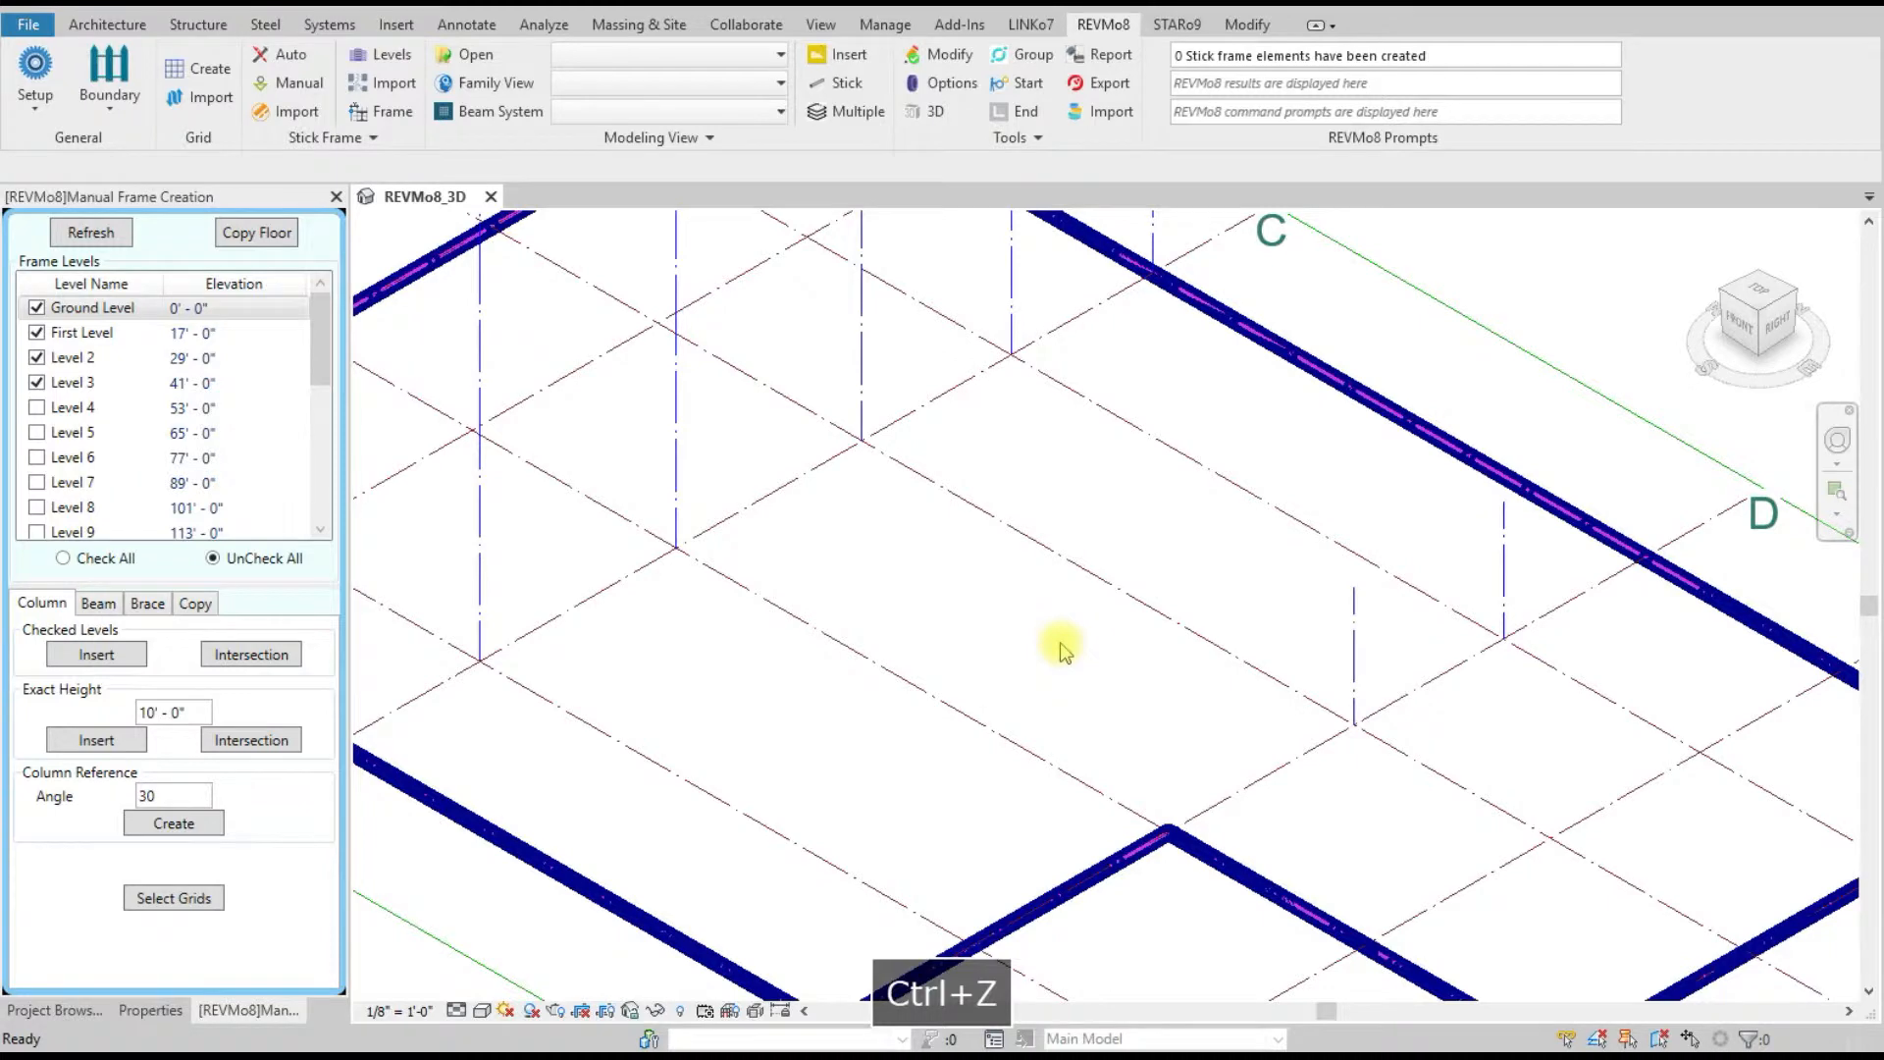
key("ctrl+z")
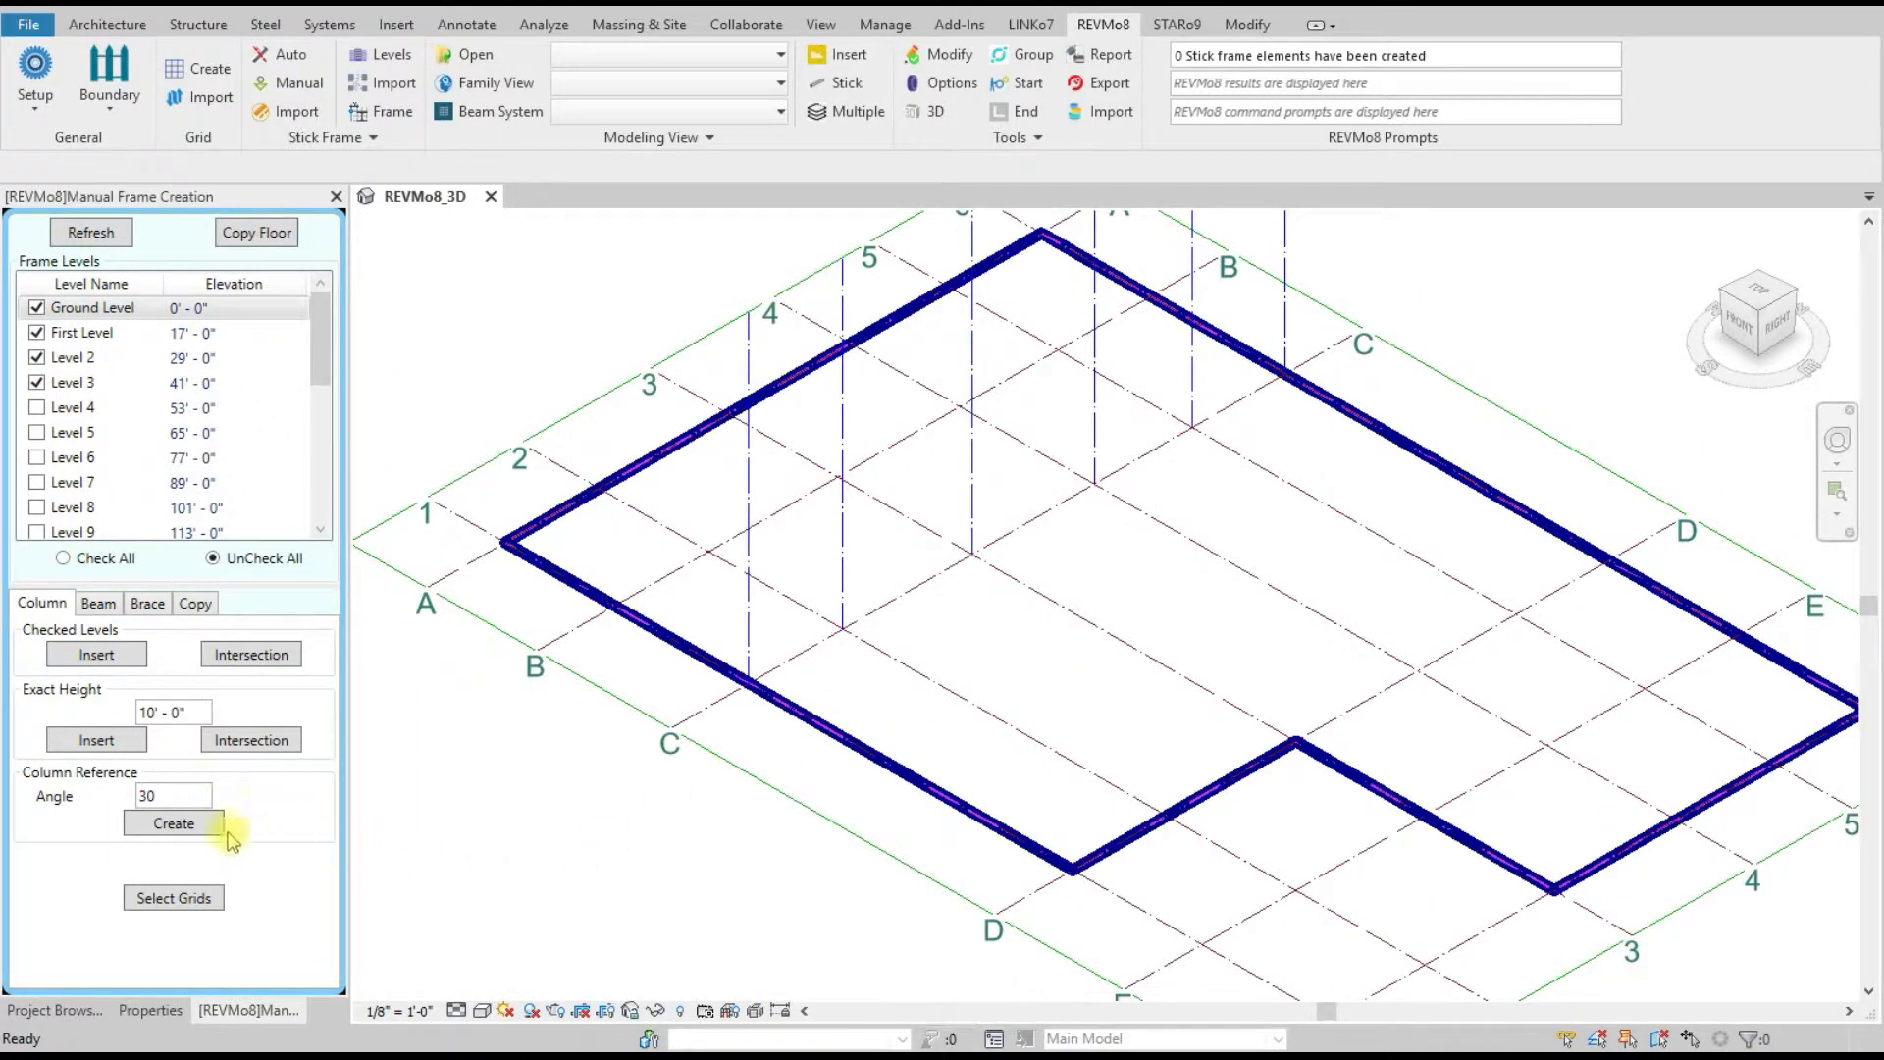
- Insert a column with an exact height of 10' - 0" at grid intersection D-4 and a taller column at intersection D-5
left_click(251, 740)
left_click_drag(1425, 706, 1403, 647)
right_click(455, 778)
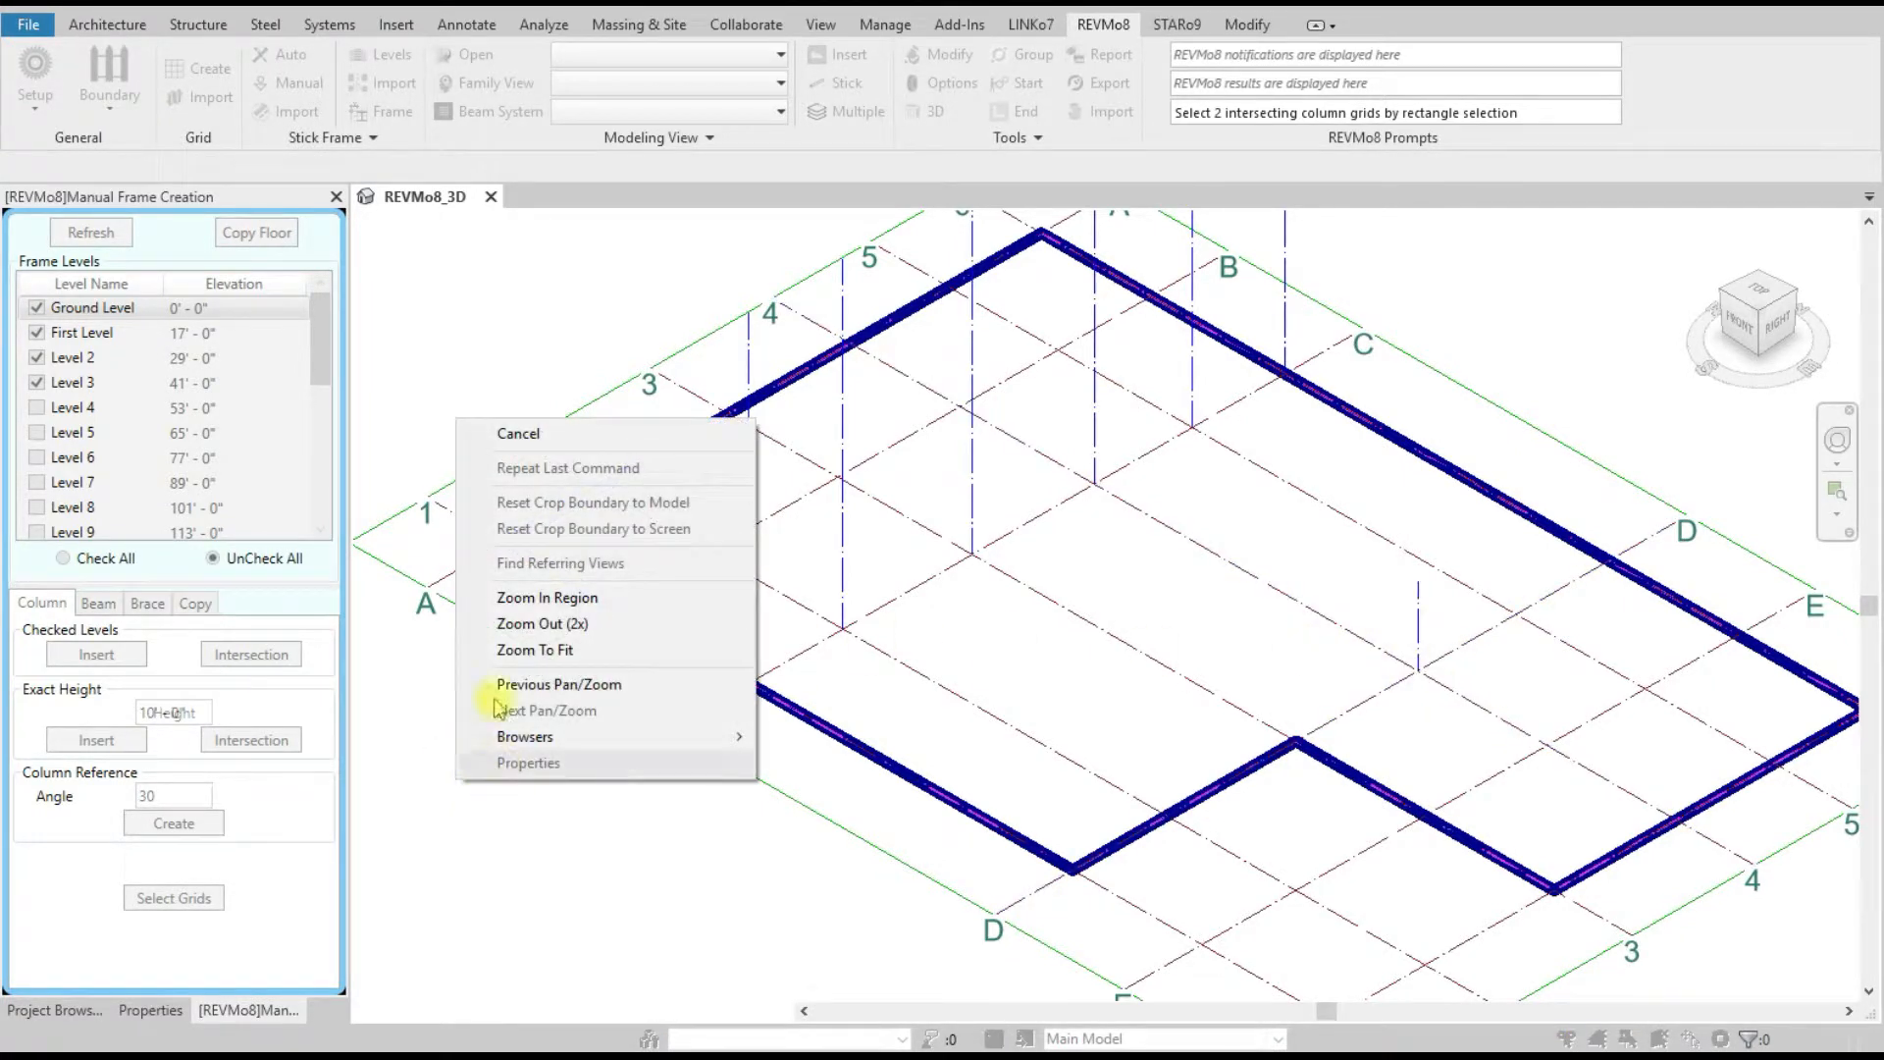
left_click(499, 433)
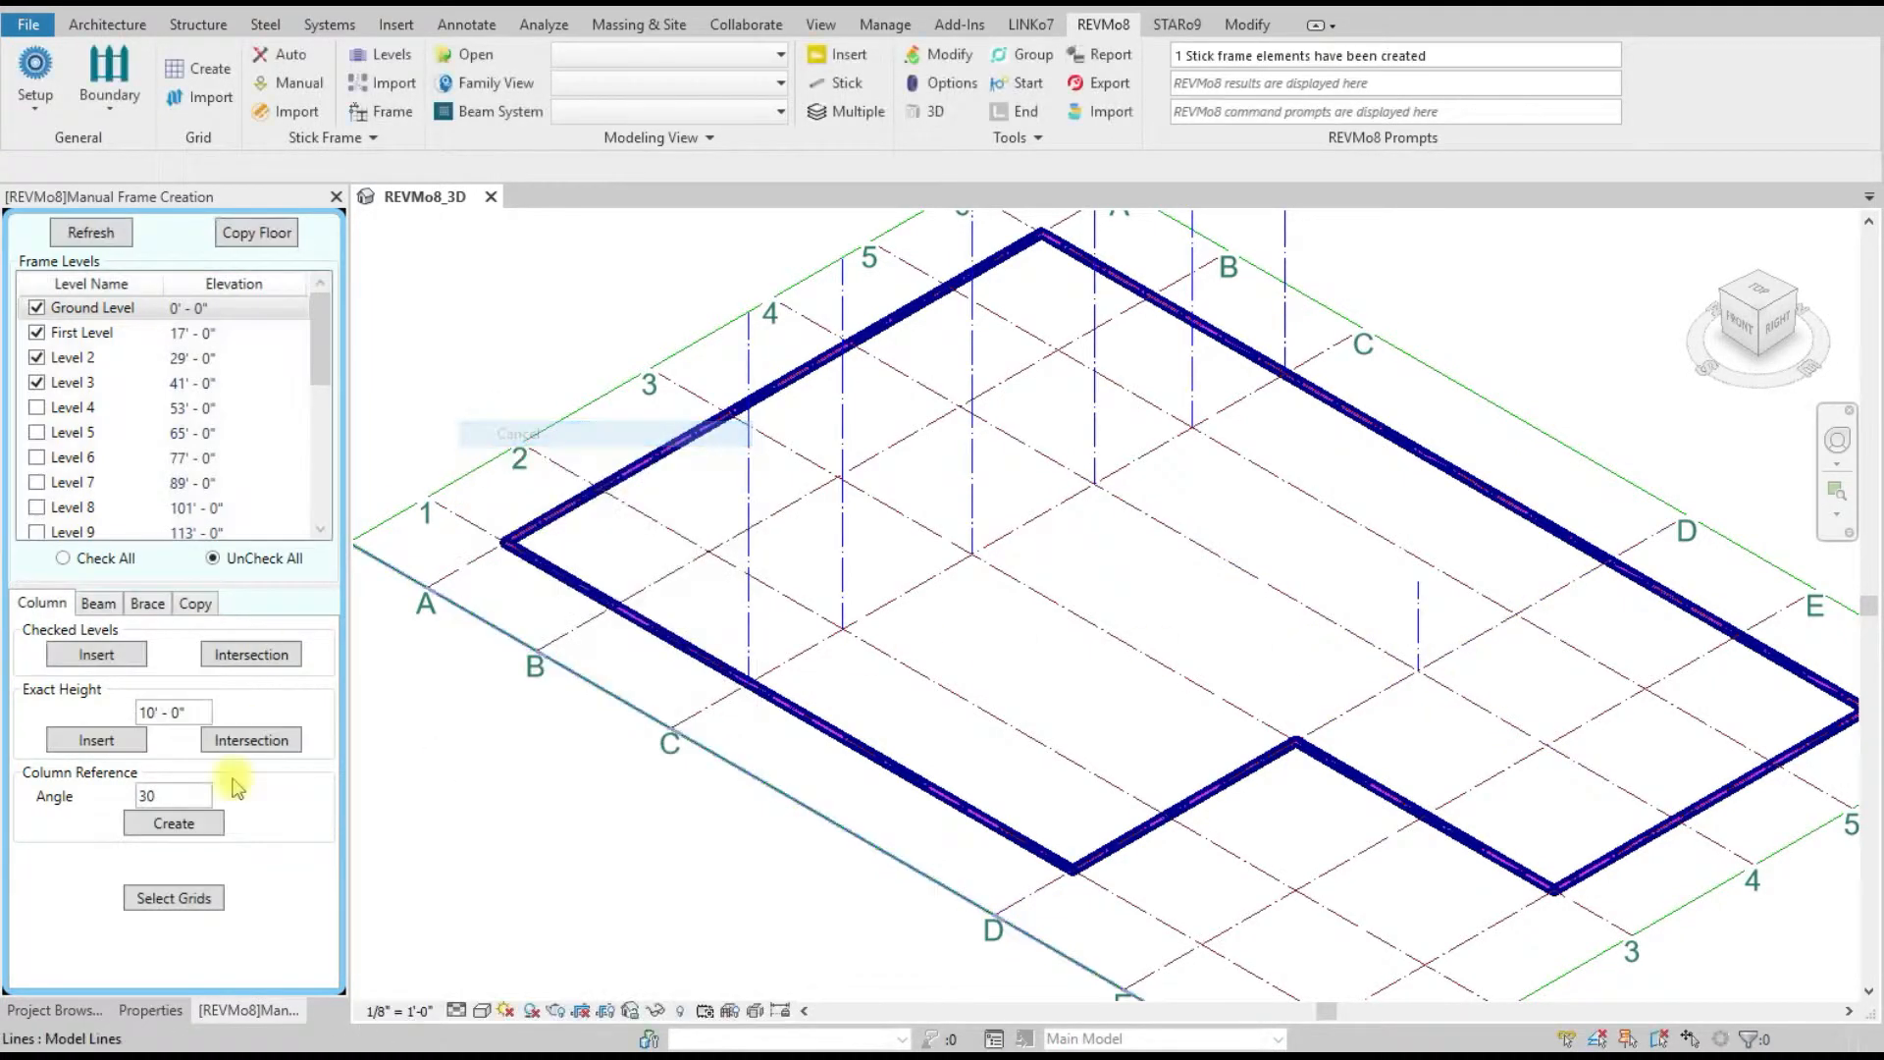
left_click(173, 824)
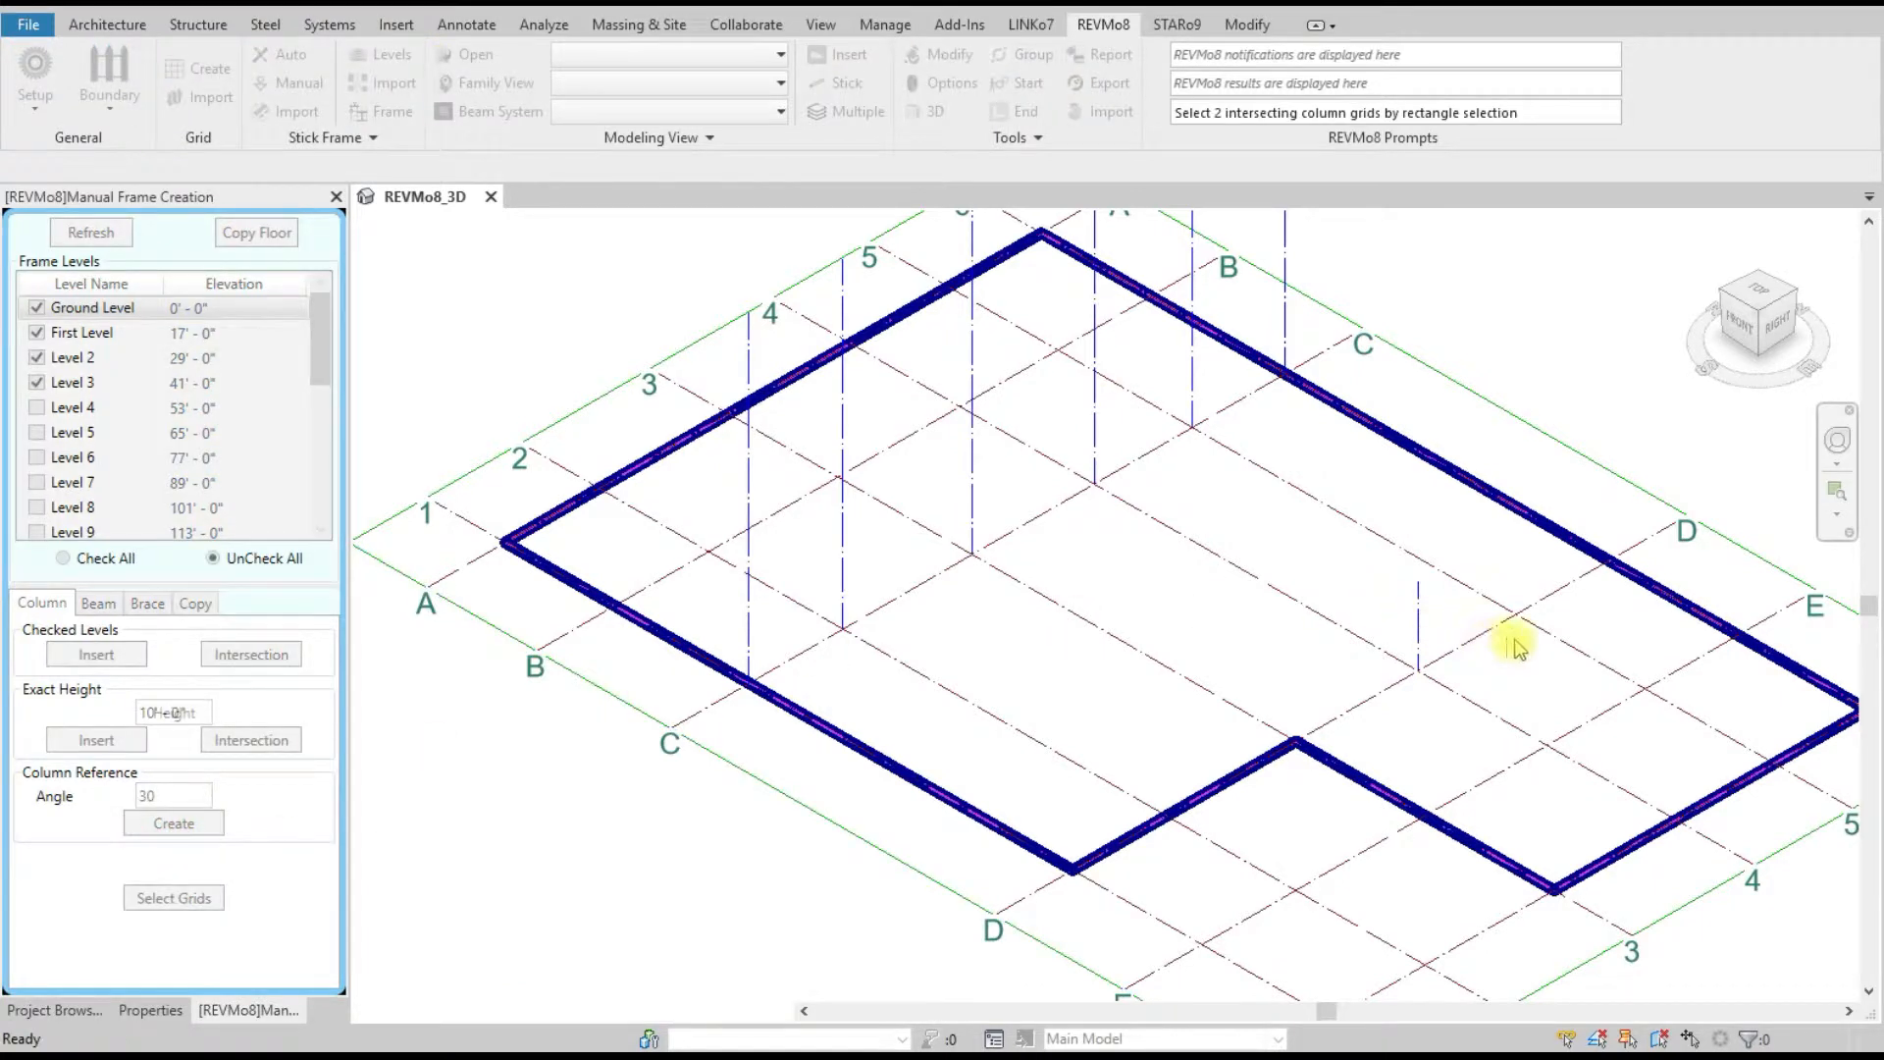
left_click_drag(1512, 598, 1421, 601)
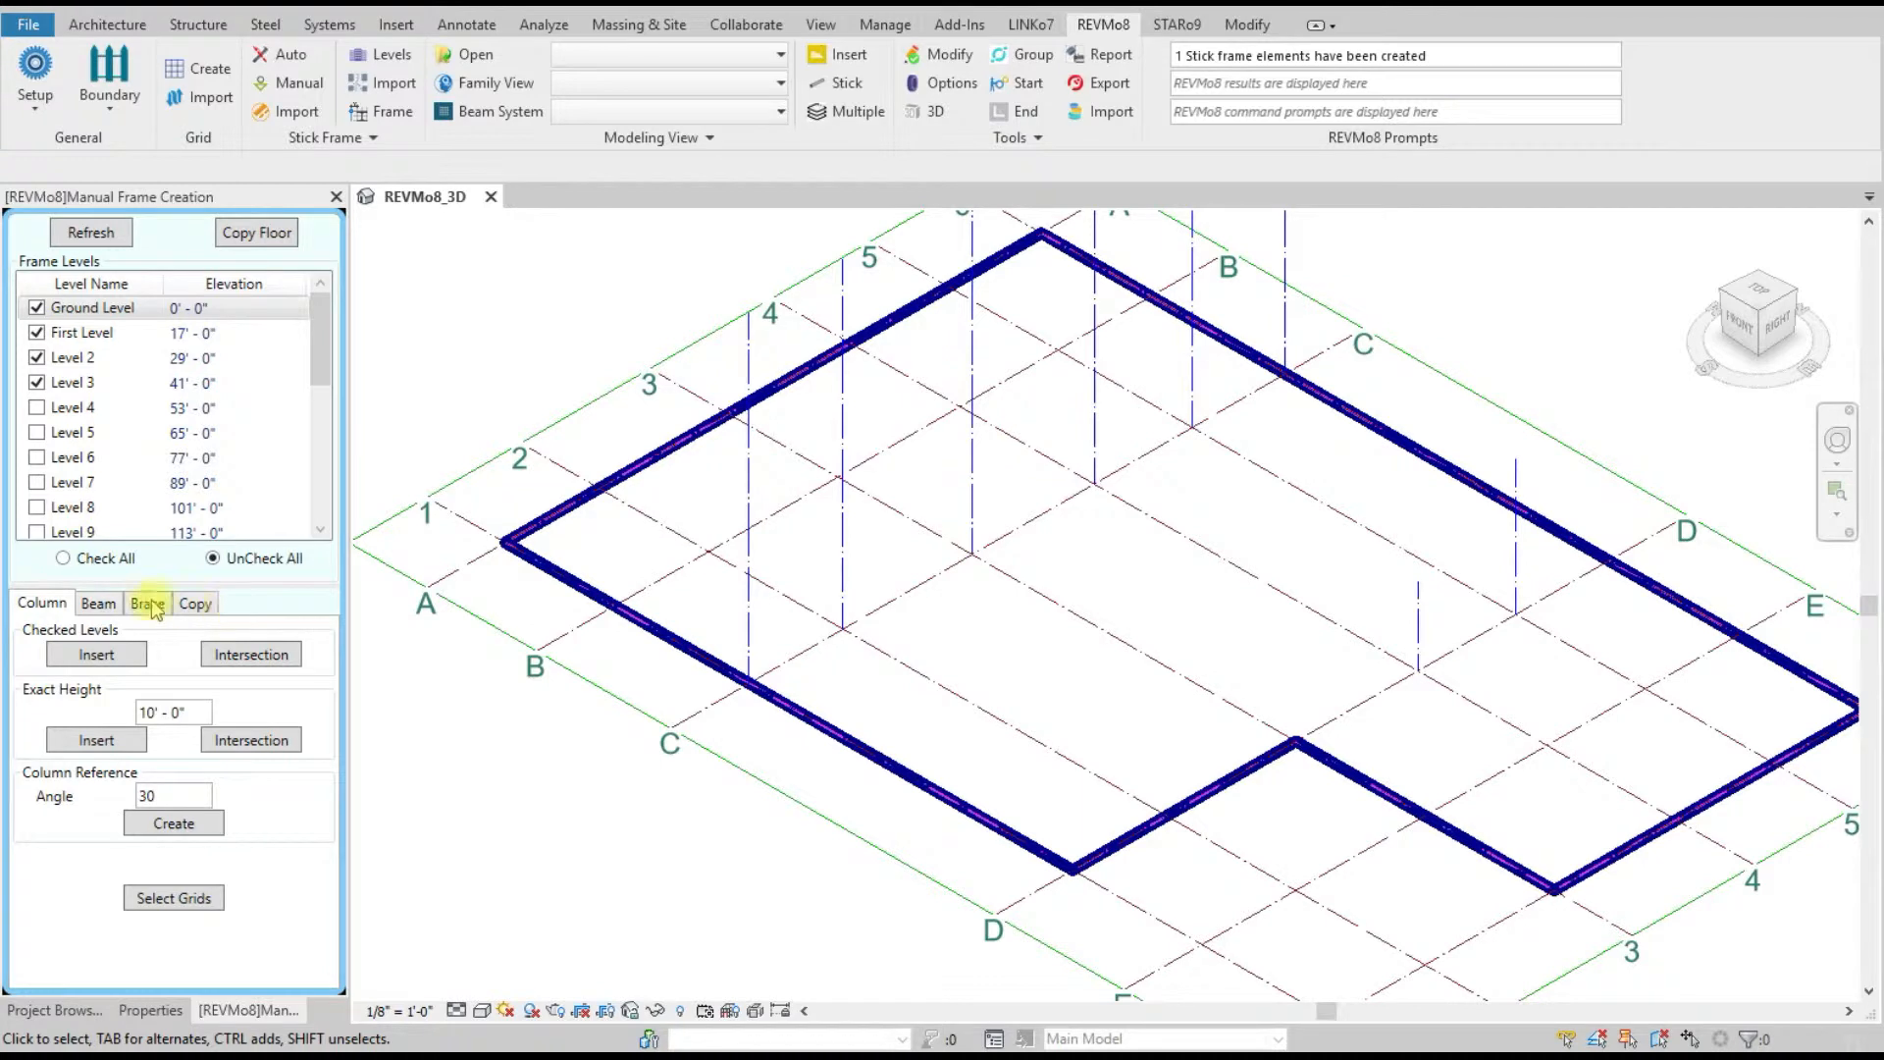
- Set both beam Z-offsets to 0' - 0" and uncheck all frame levels
left_click(95, 604)
left_click(189, 740)
type("0")
left_click(162, 776)
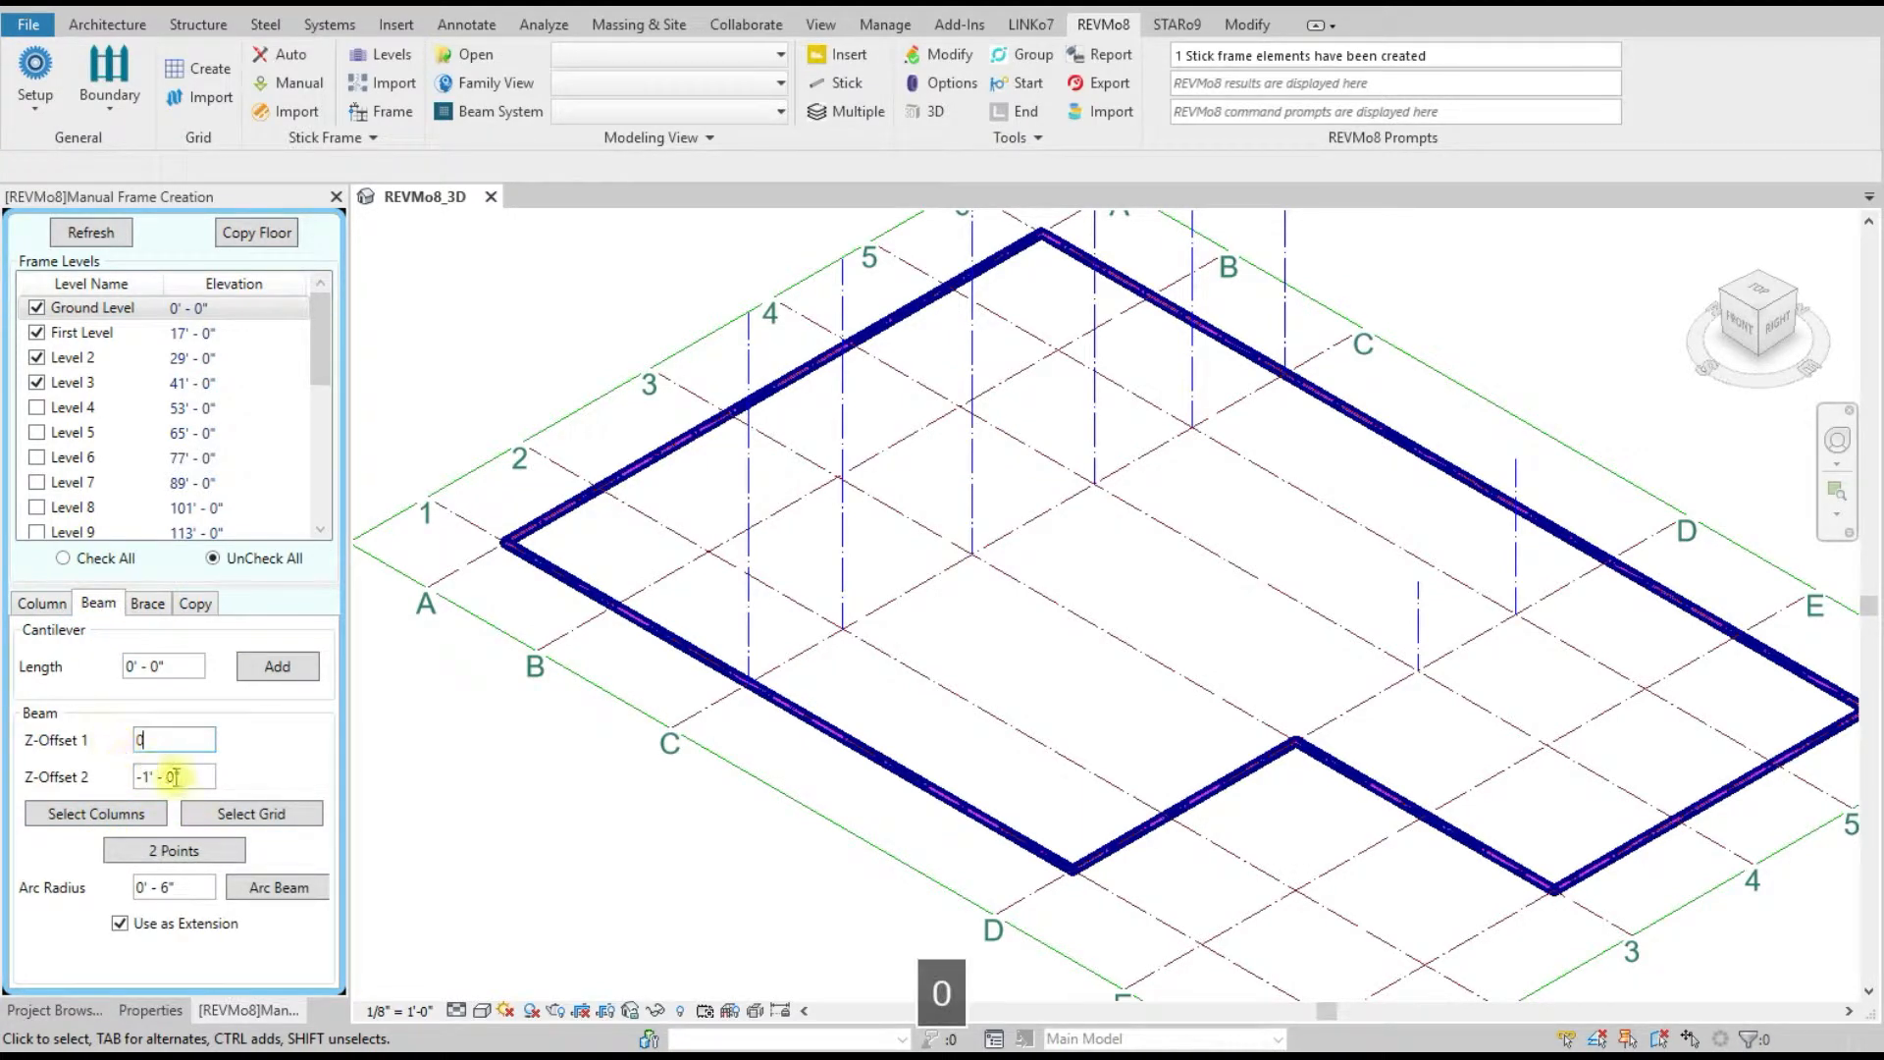
type("0")
left_click(91, 812)
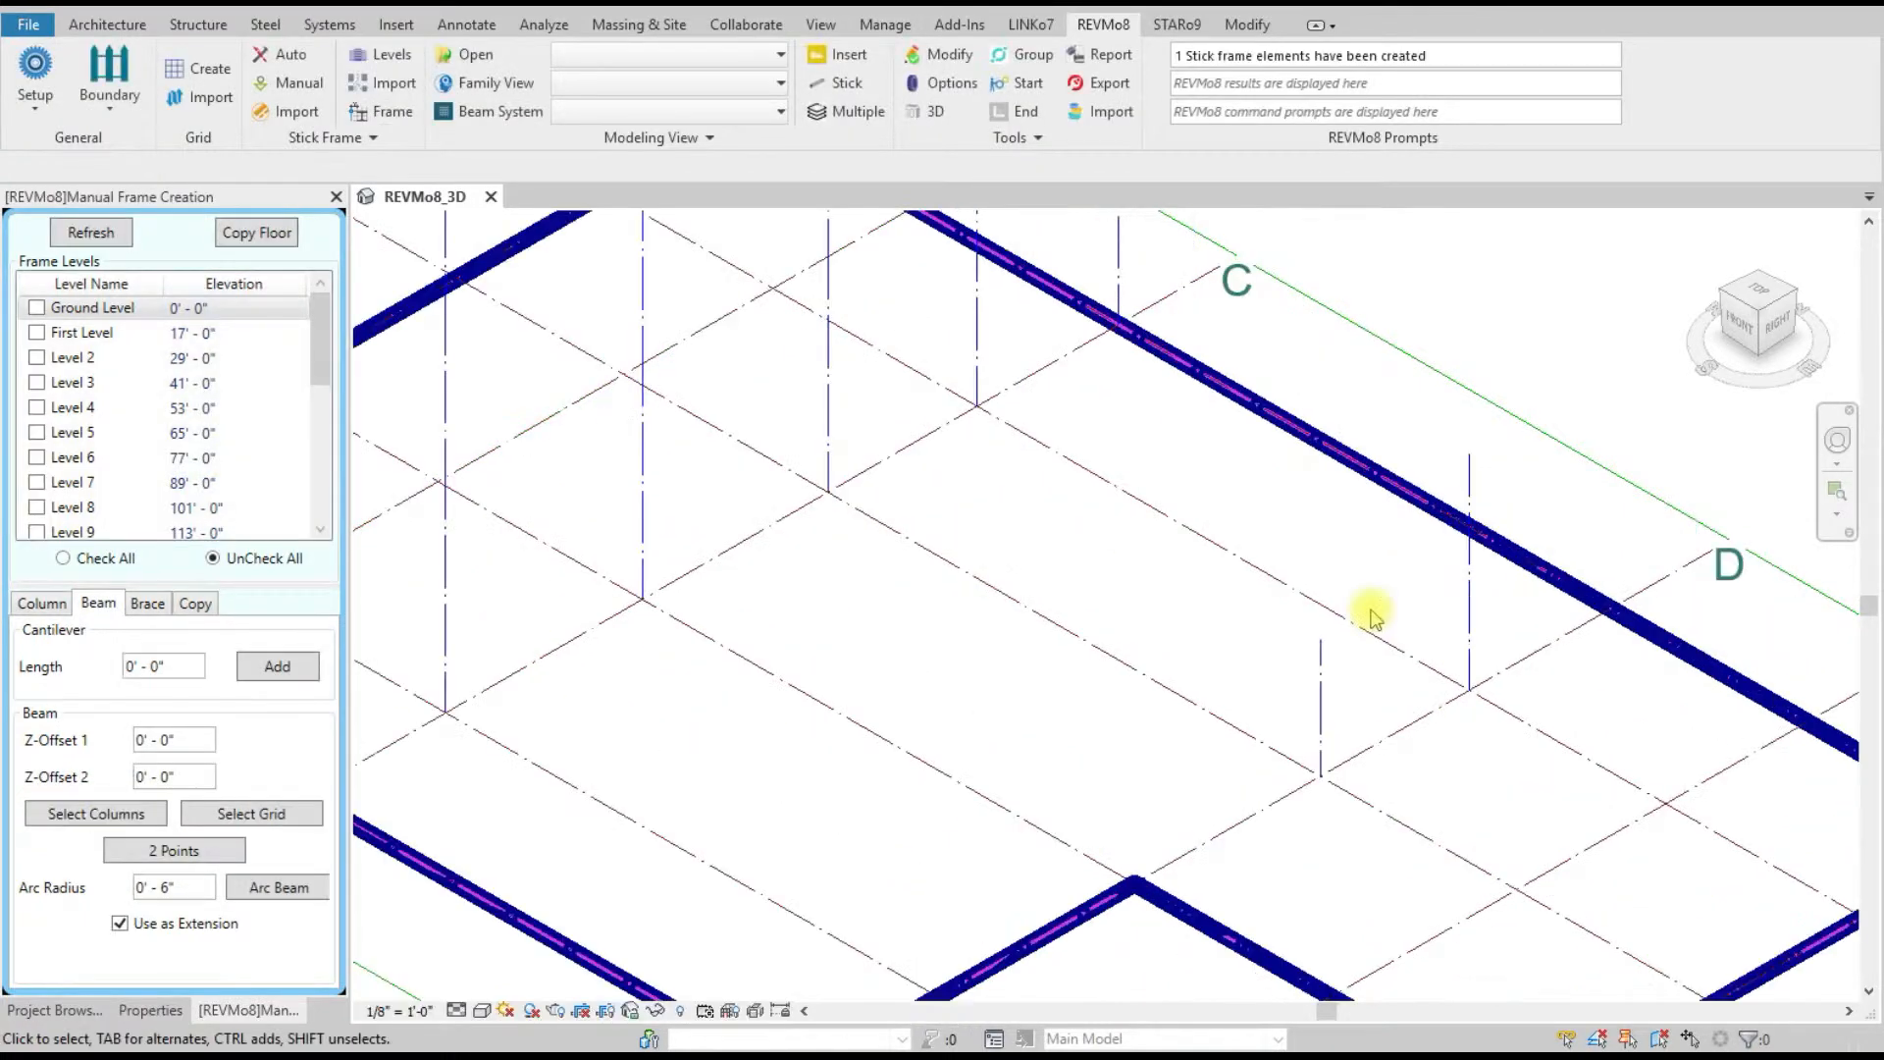
- Create a two-point beam from the top of column D-5 to the top of column D-4
left_click(175, 853)
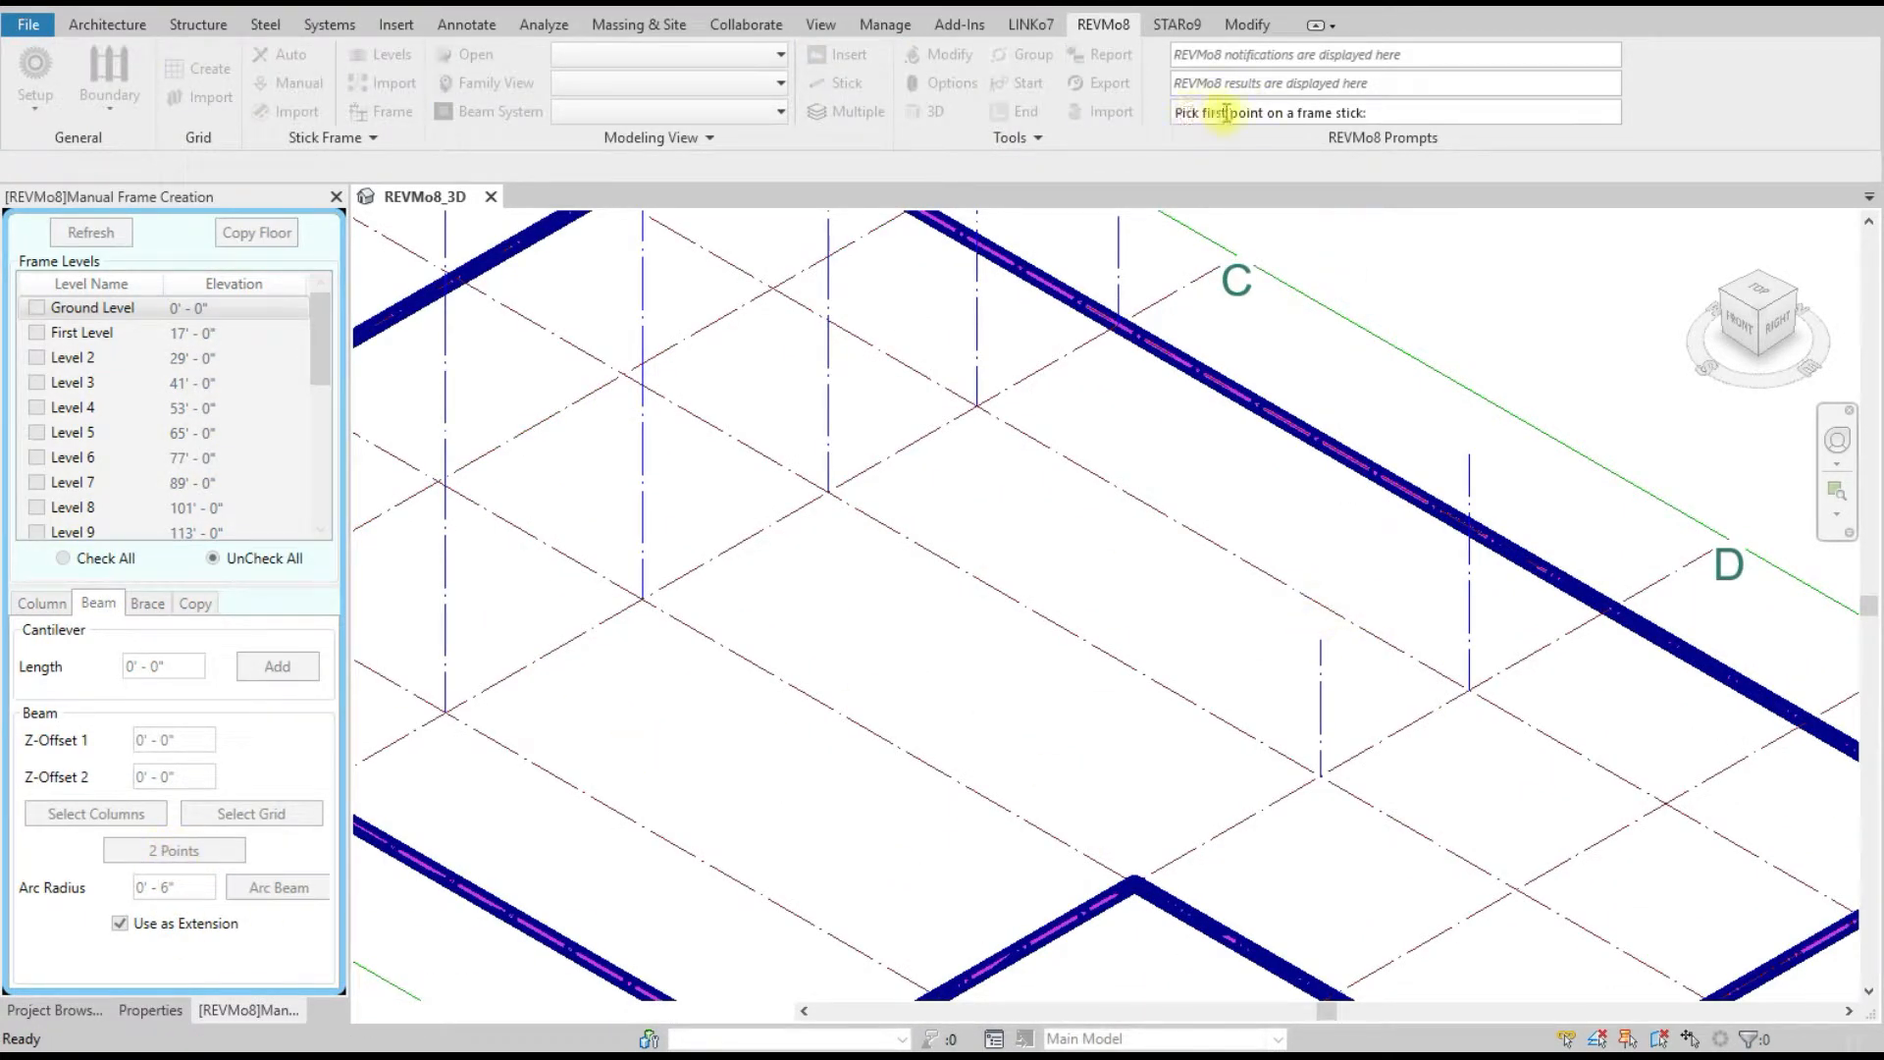
left_click(1469, 466)
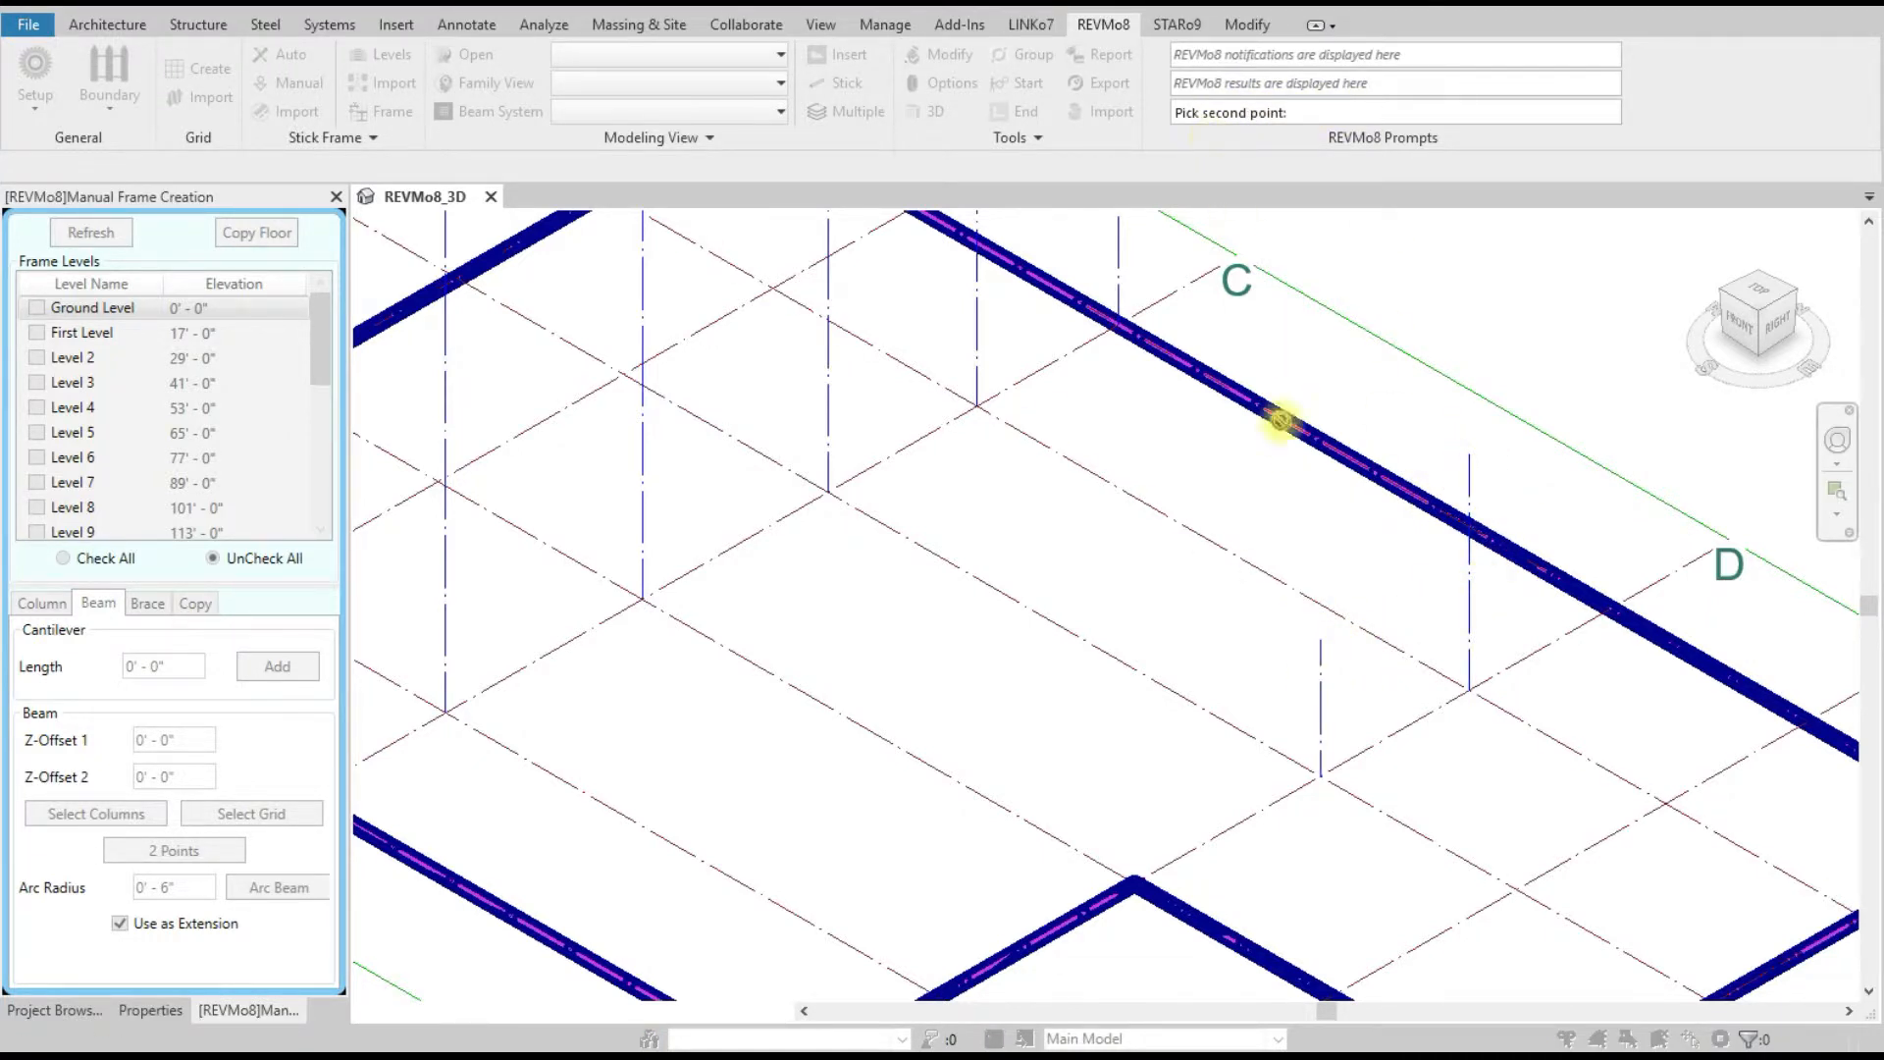
left_click(1321, 642)
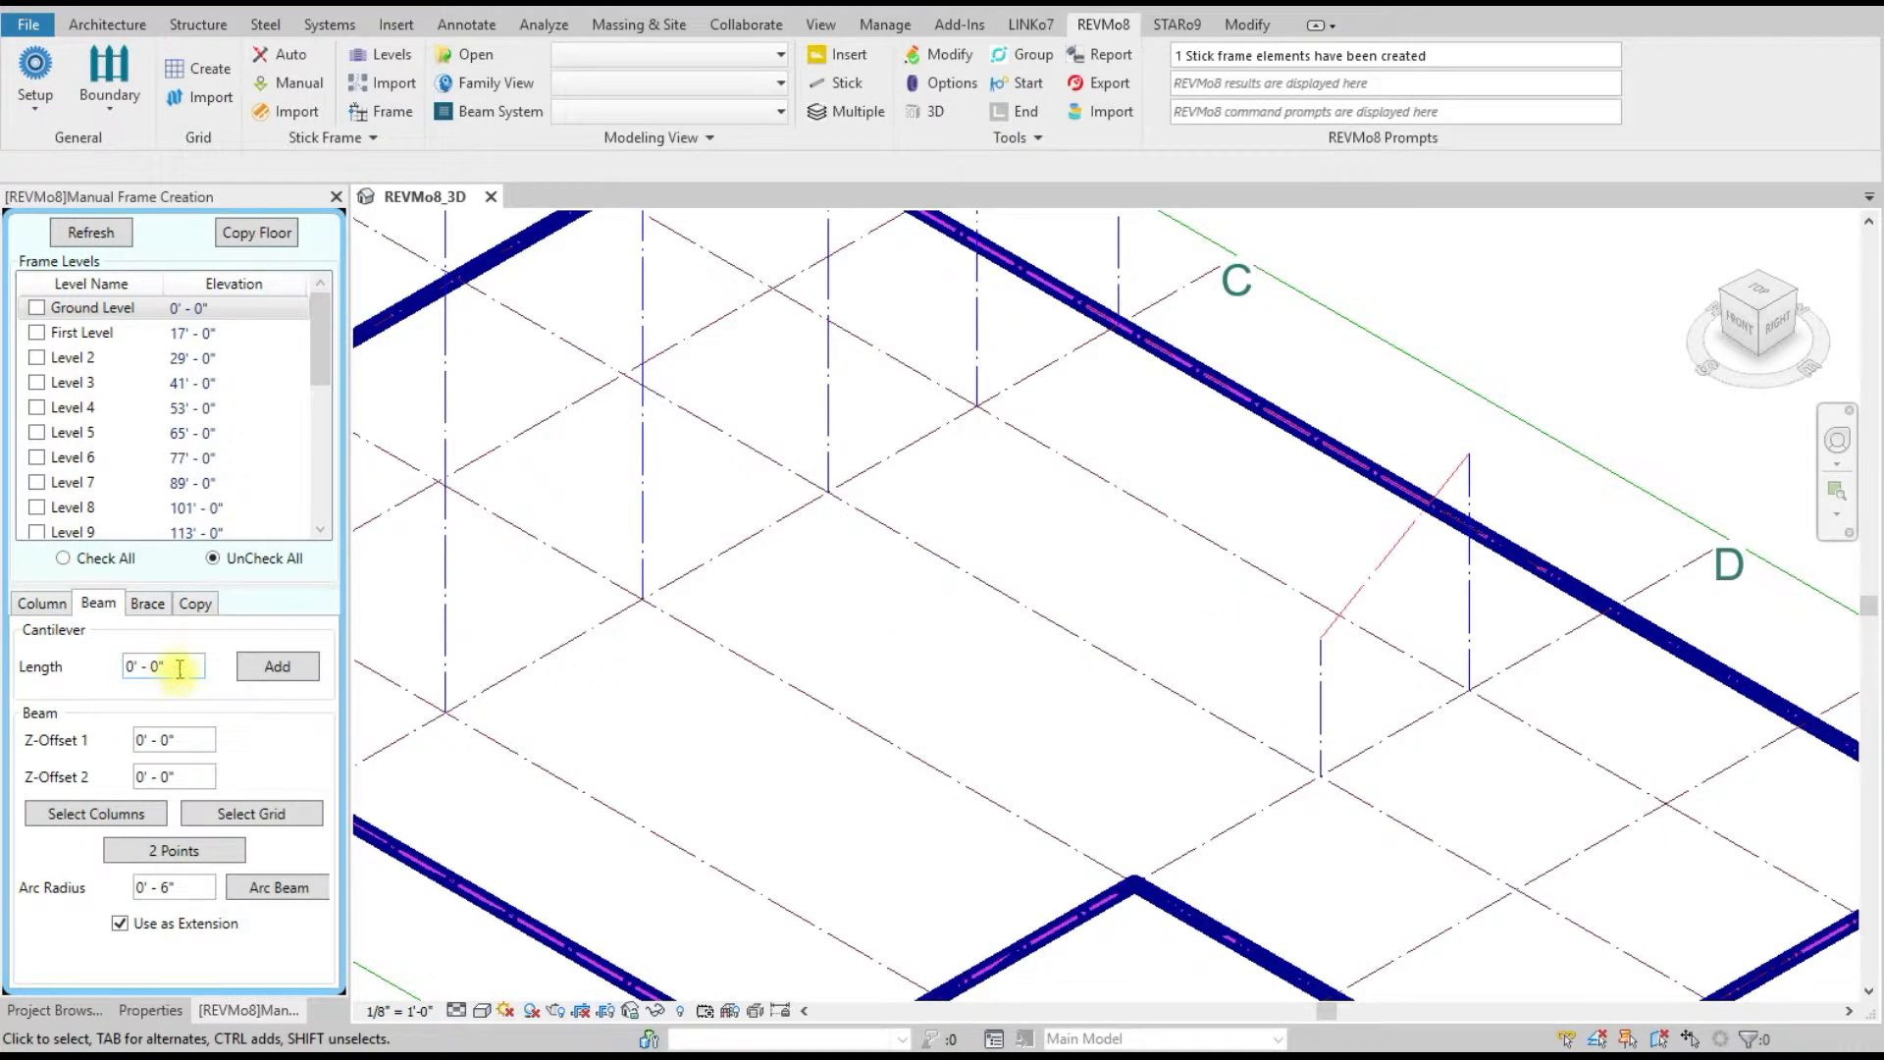
- Add cantilevers with a length of 1' - 0" to both ends of the sloped beam between columns D-4 and D-5
left_click_drag(175, 665, 59, 671)
type("1")
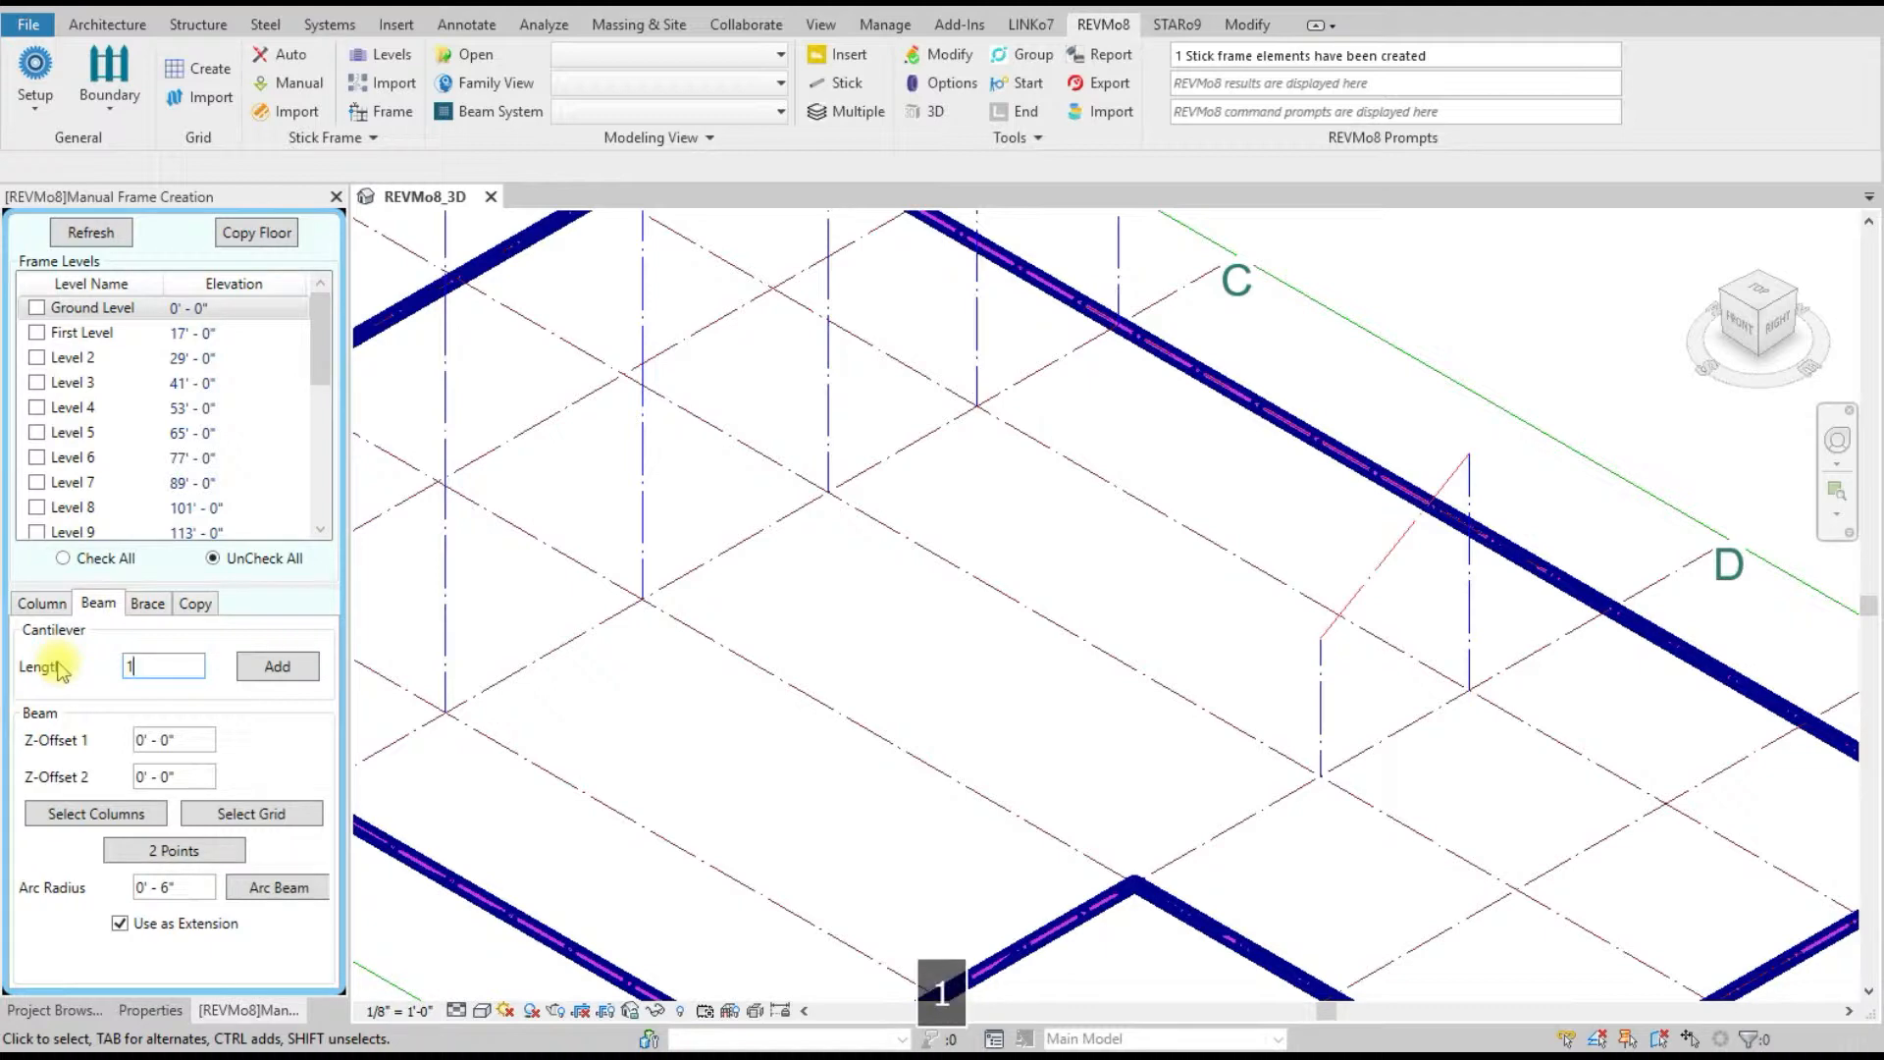
left_click(277, 666)
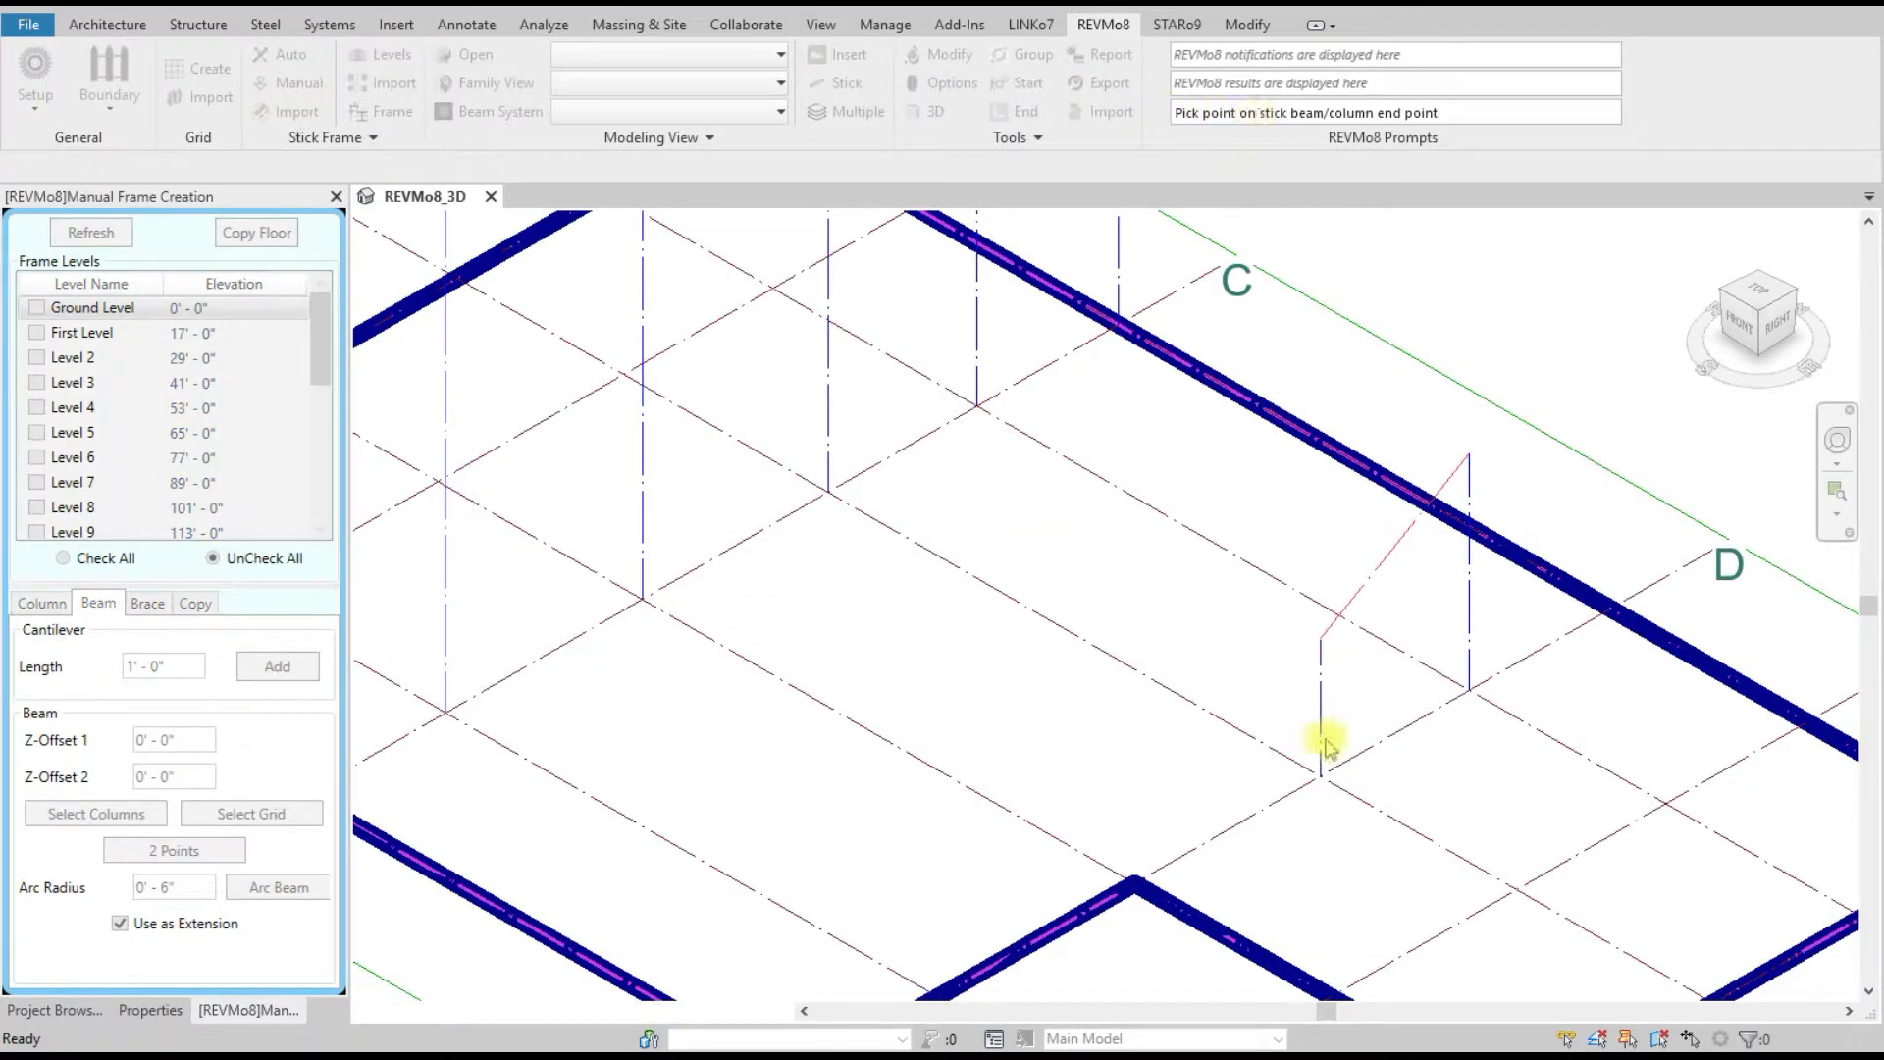
scroll(1321, 633, "up", 2)
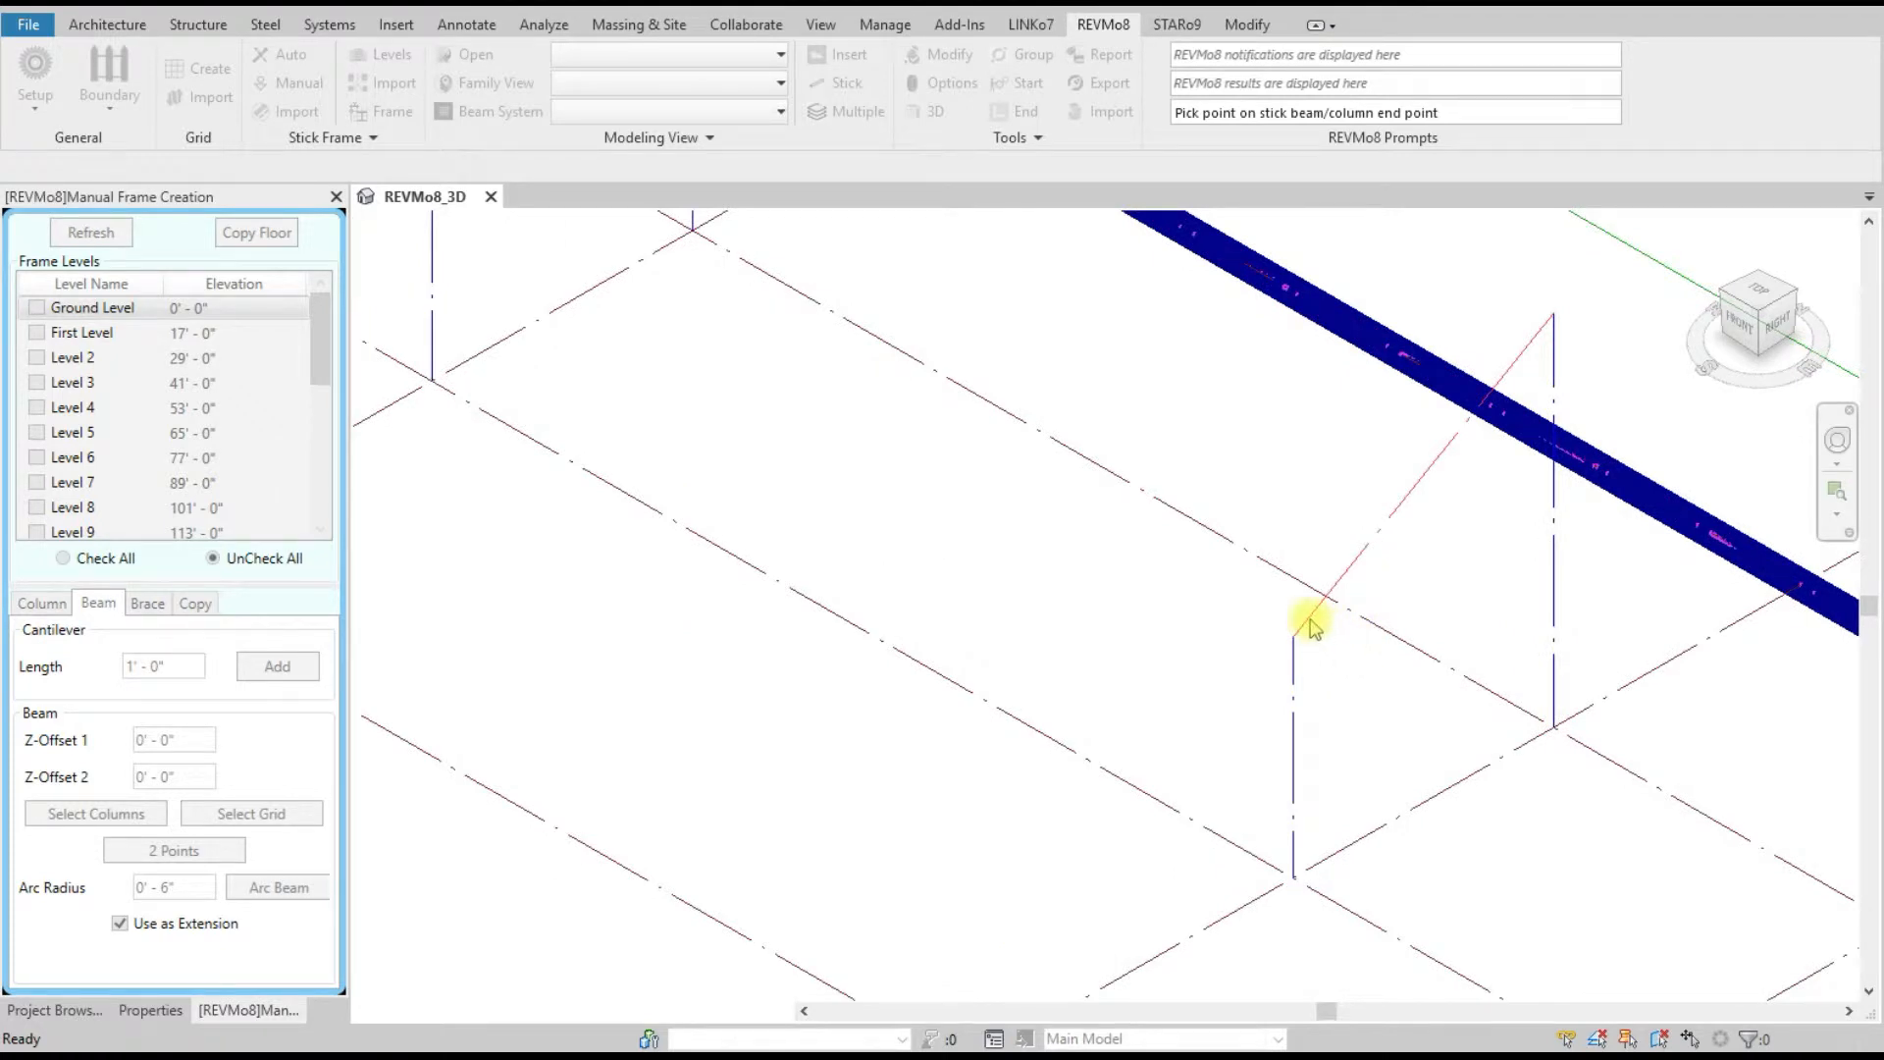
left_click(1312, 625)
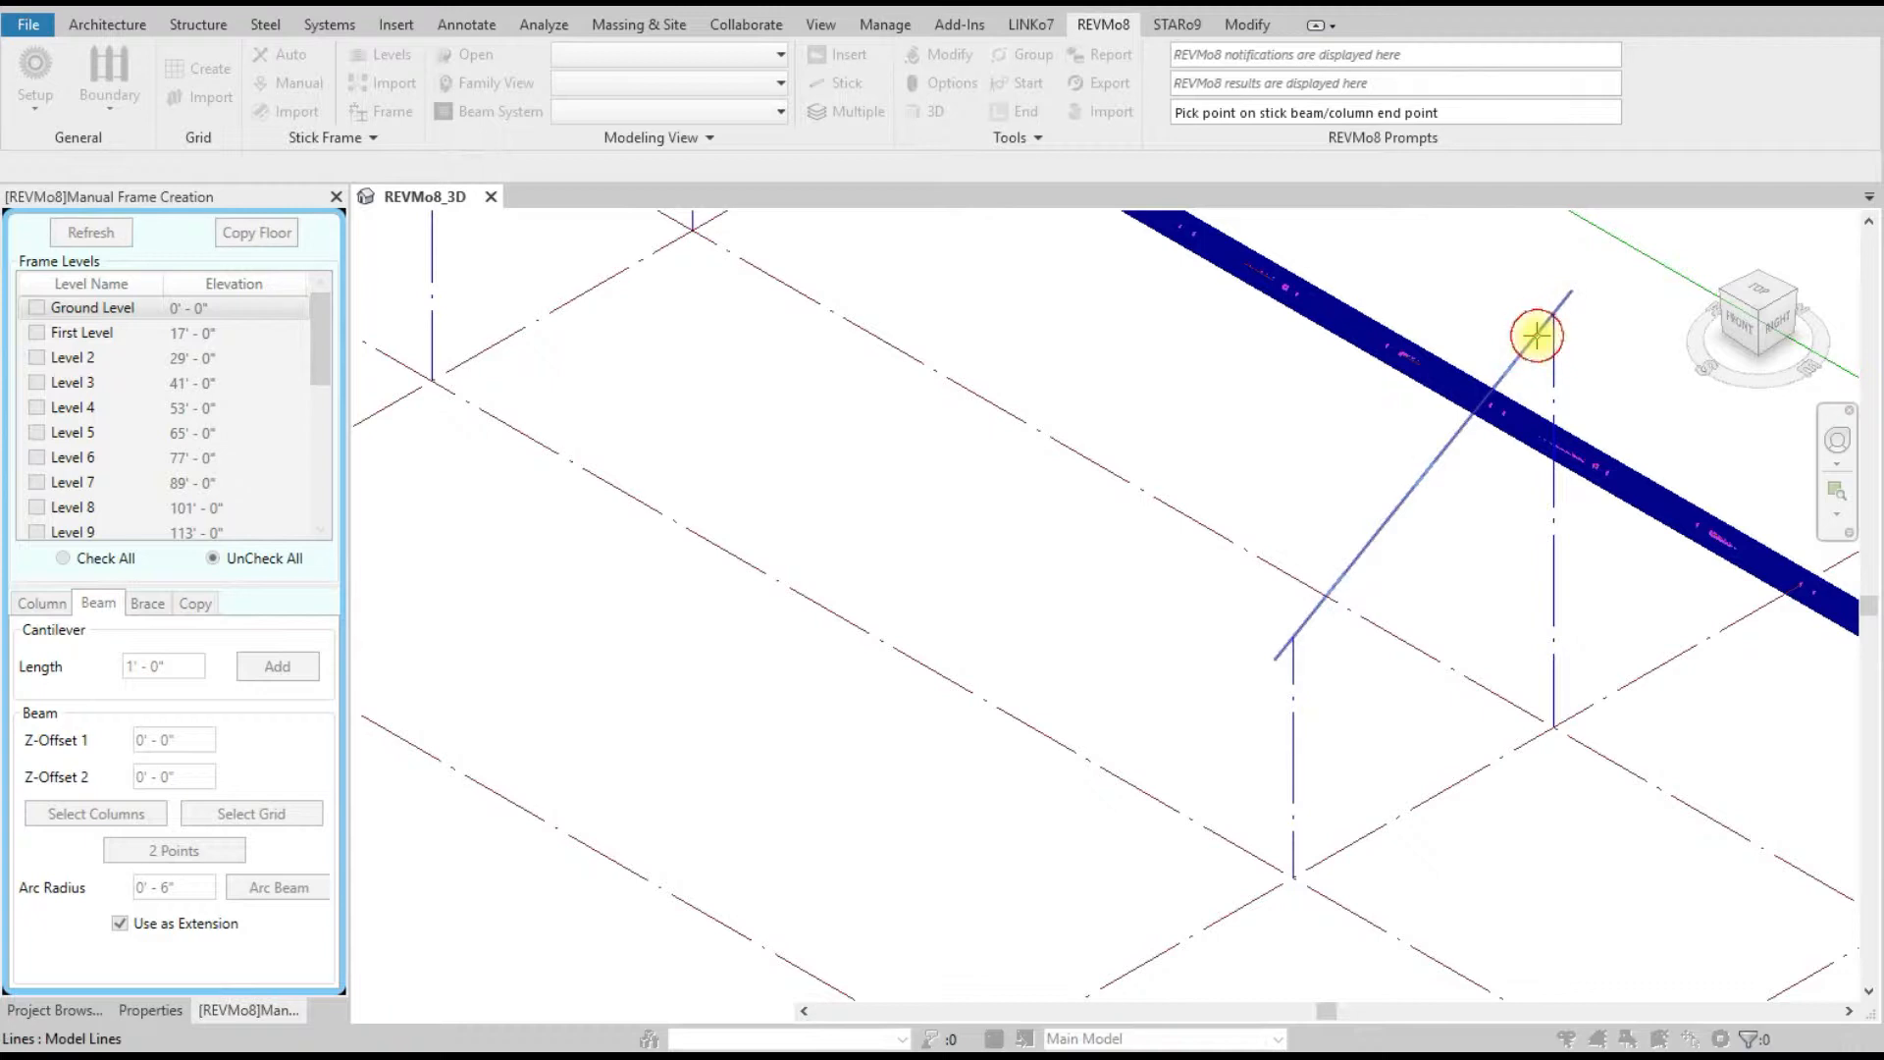
right_click(1025, 343)
left_click(1045, 356)
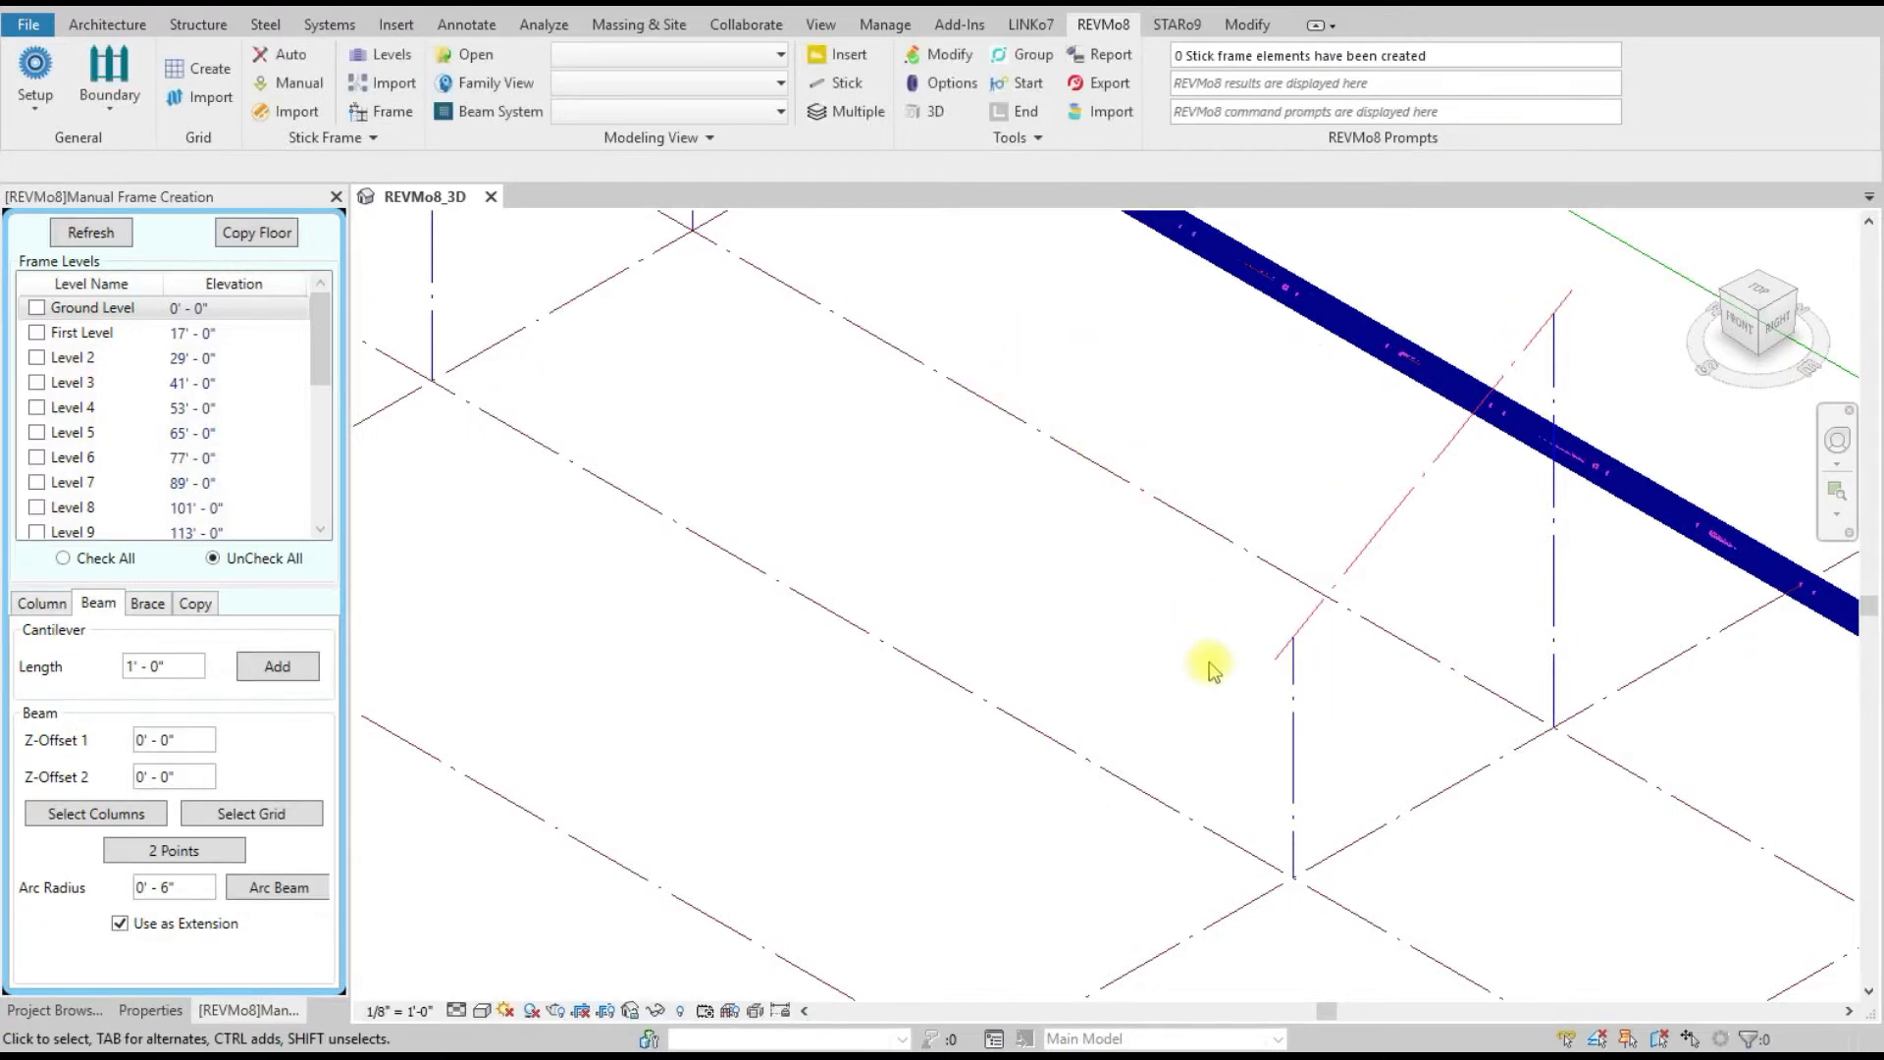
- Open the LINKo7Test folder for modeling and choose the System Structural Framing family category
scroll(1212, 662, "down", 2)
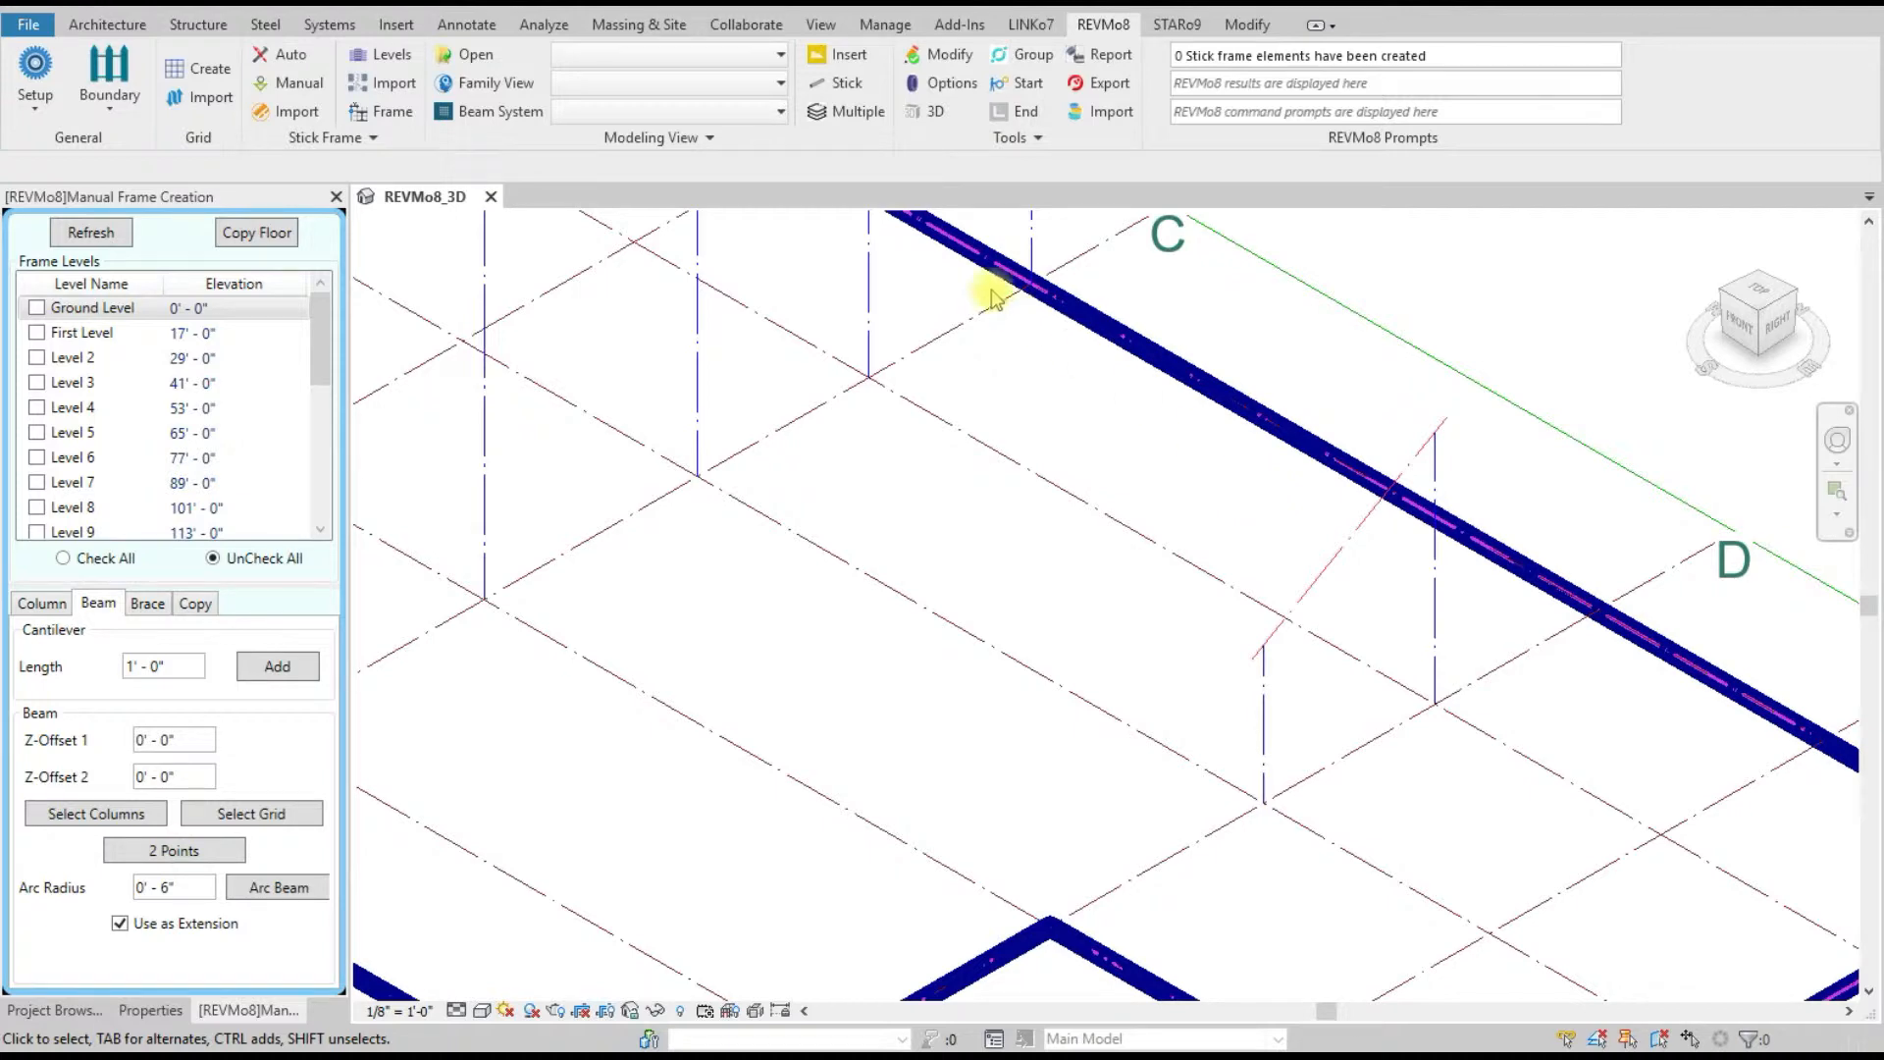
left_click(471, 59)
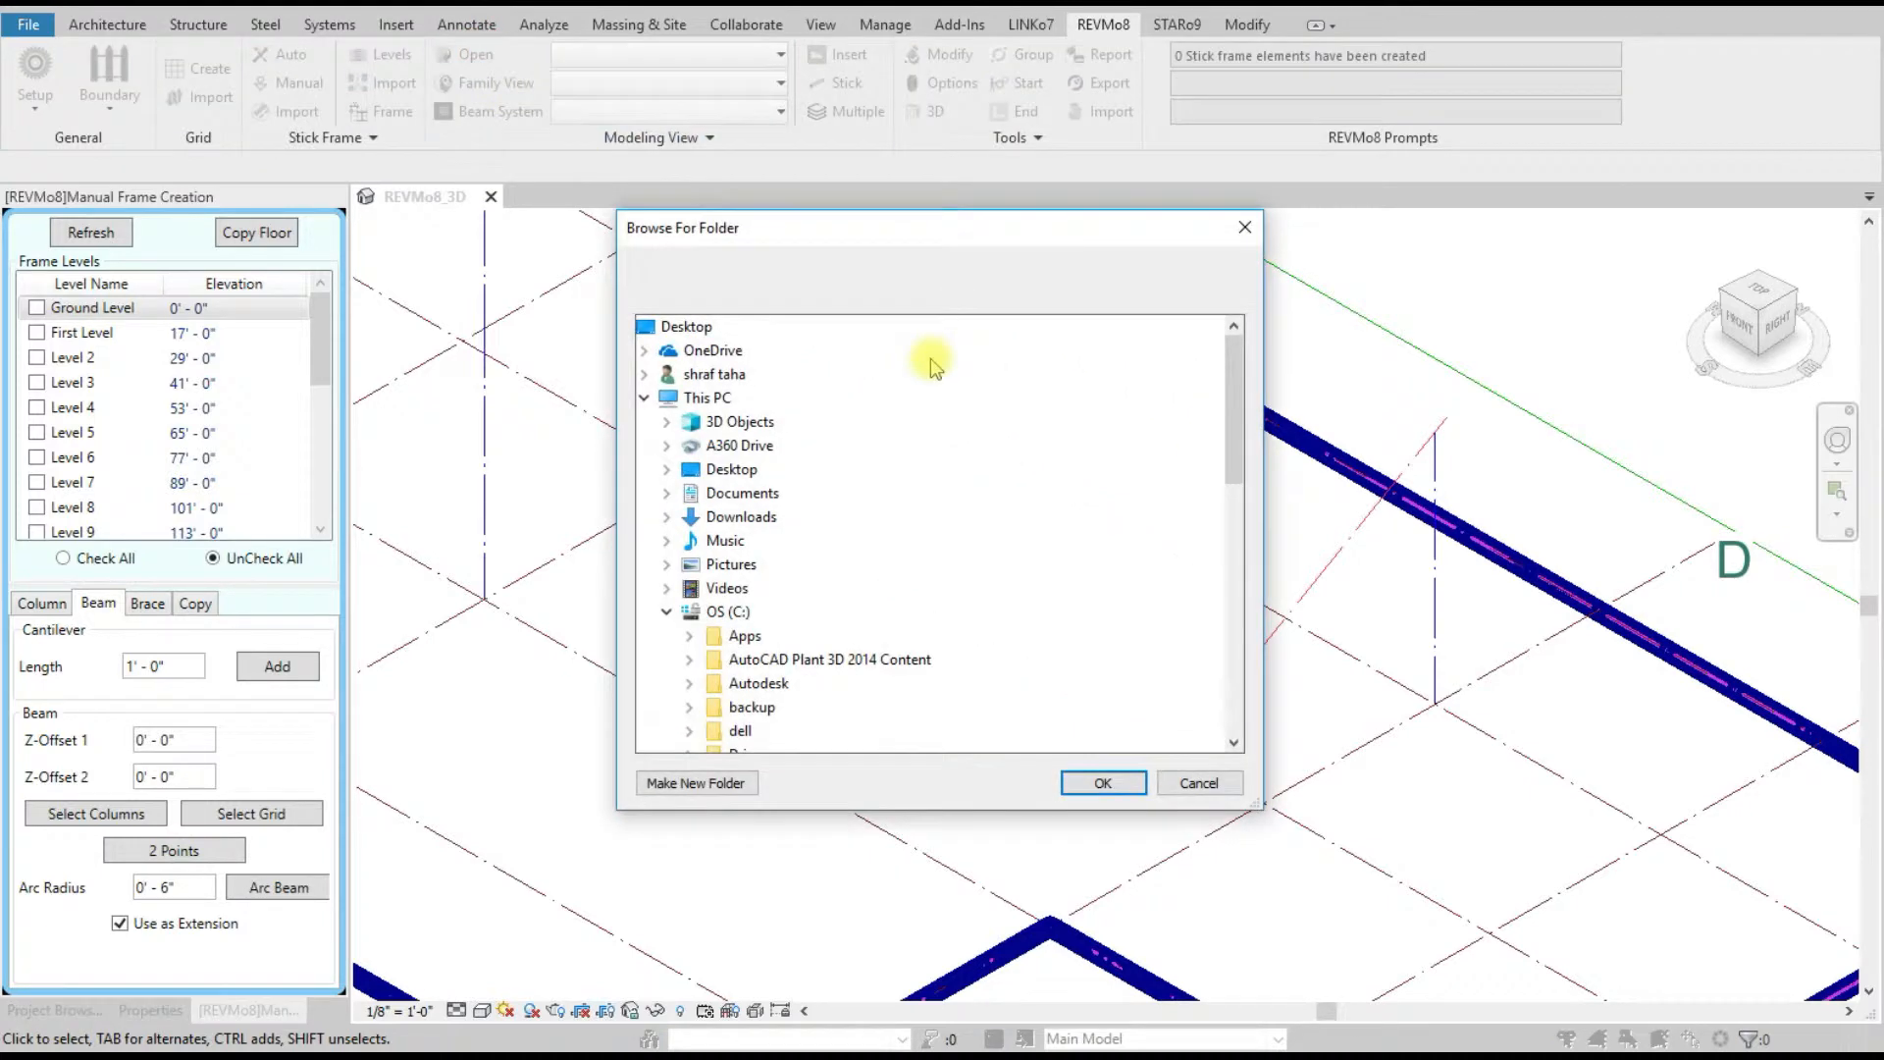
scroll(1051, 631, "down", 3)
left_click(1101, 781)
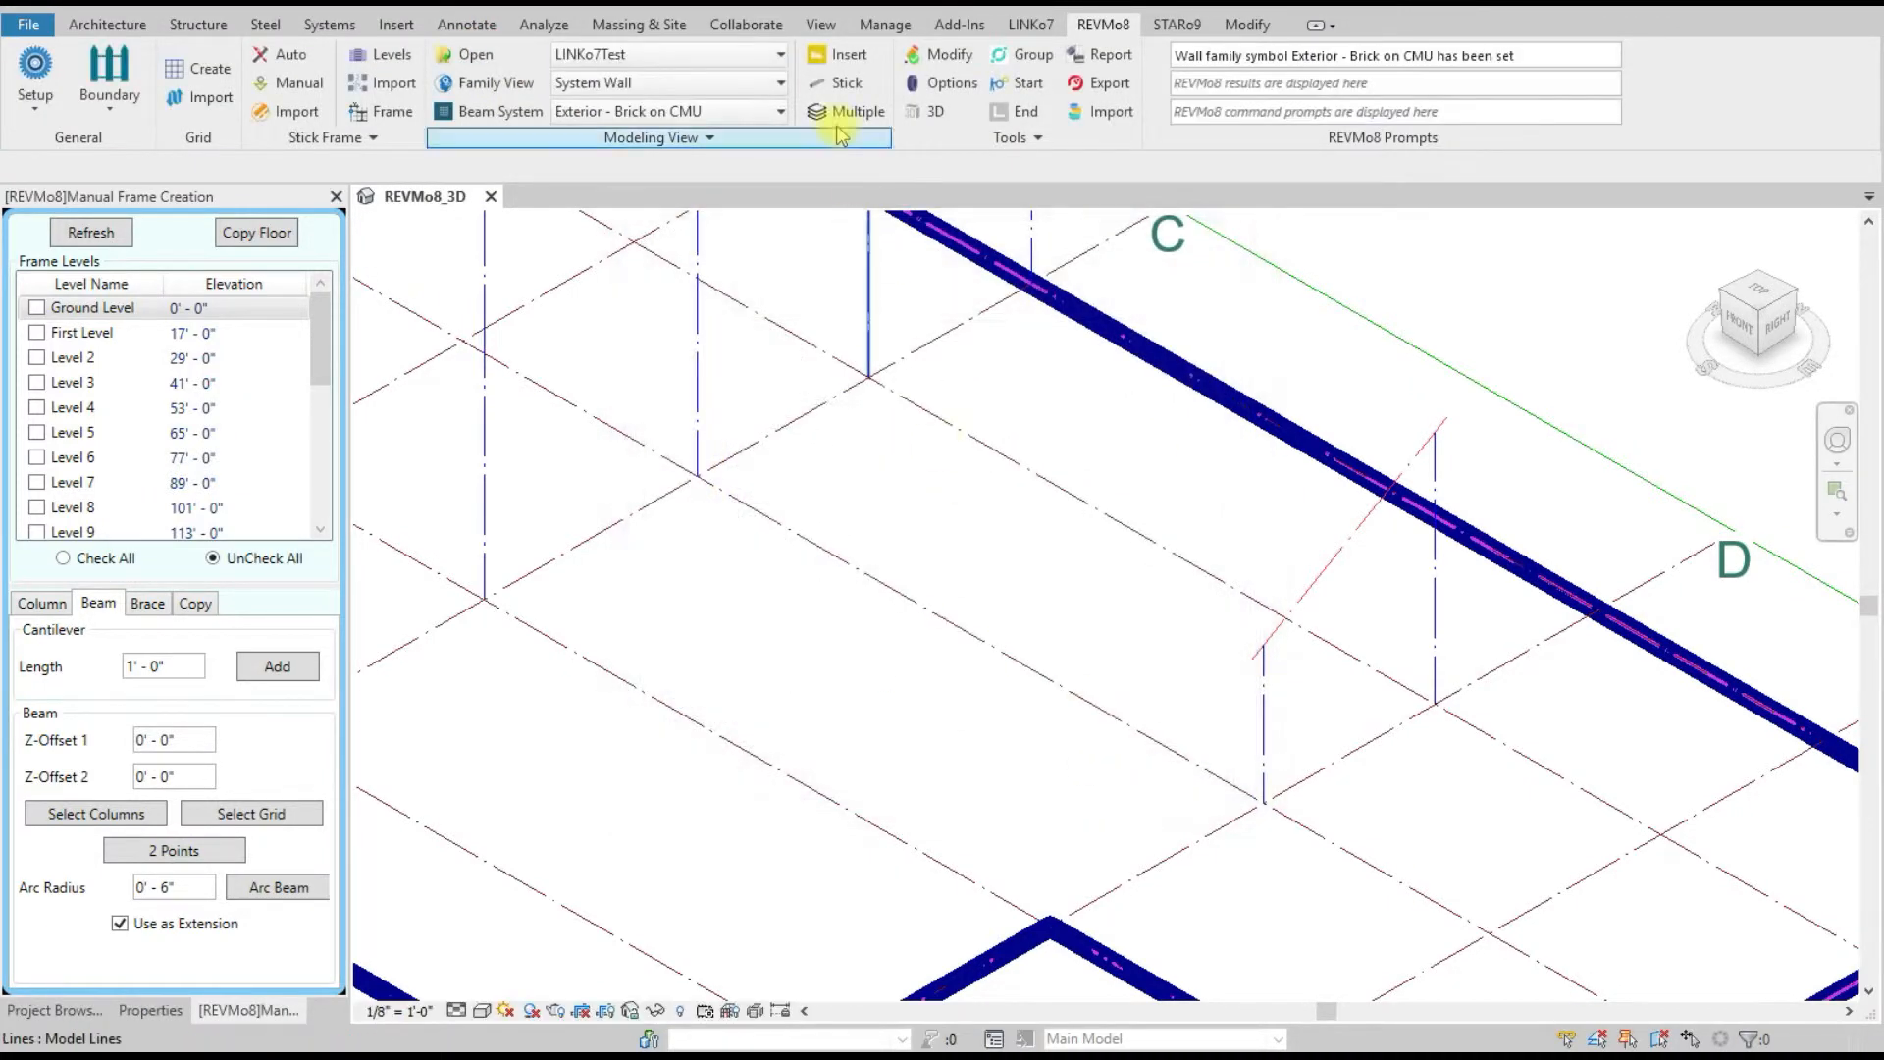
left_click(705, 86)
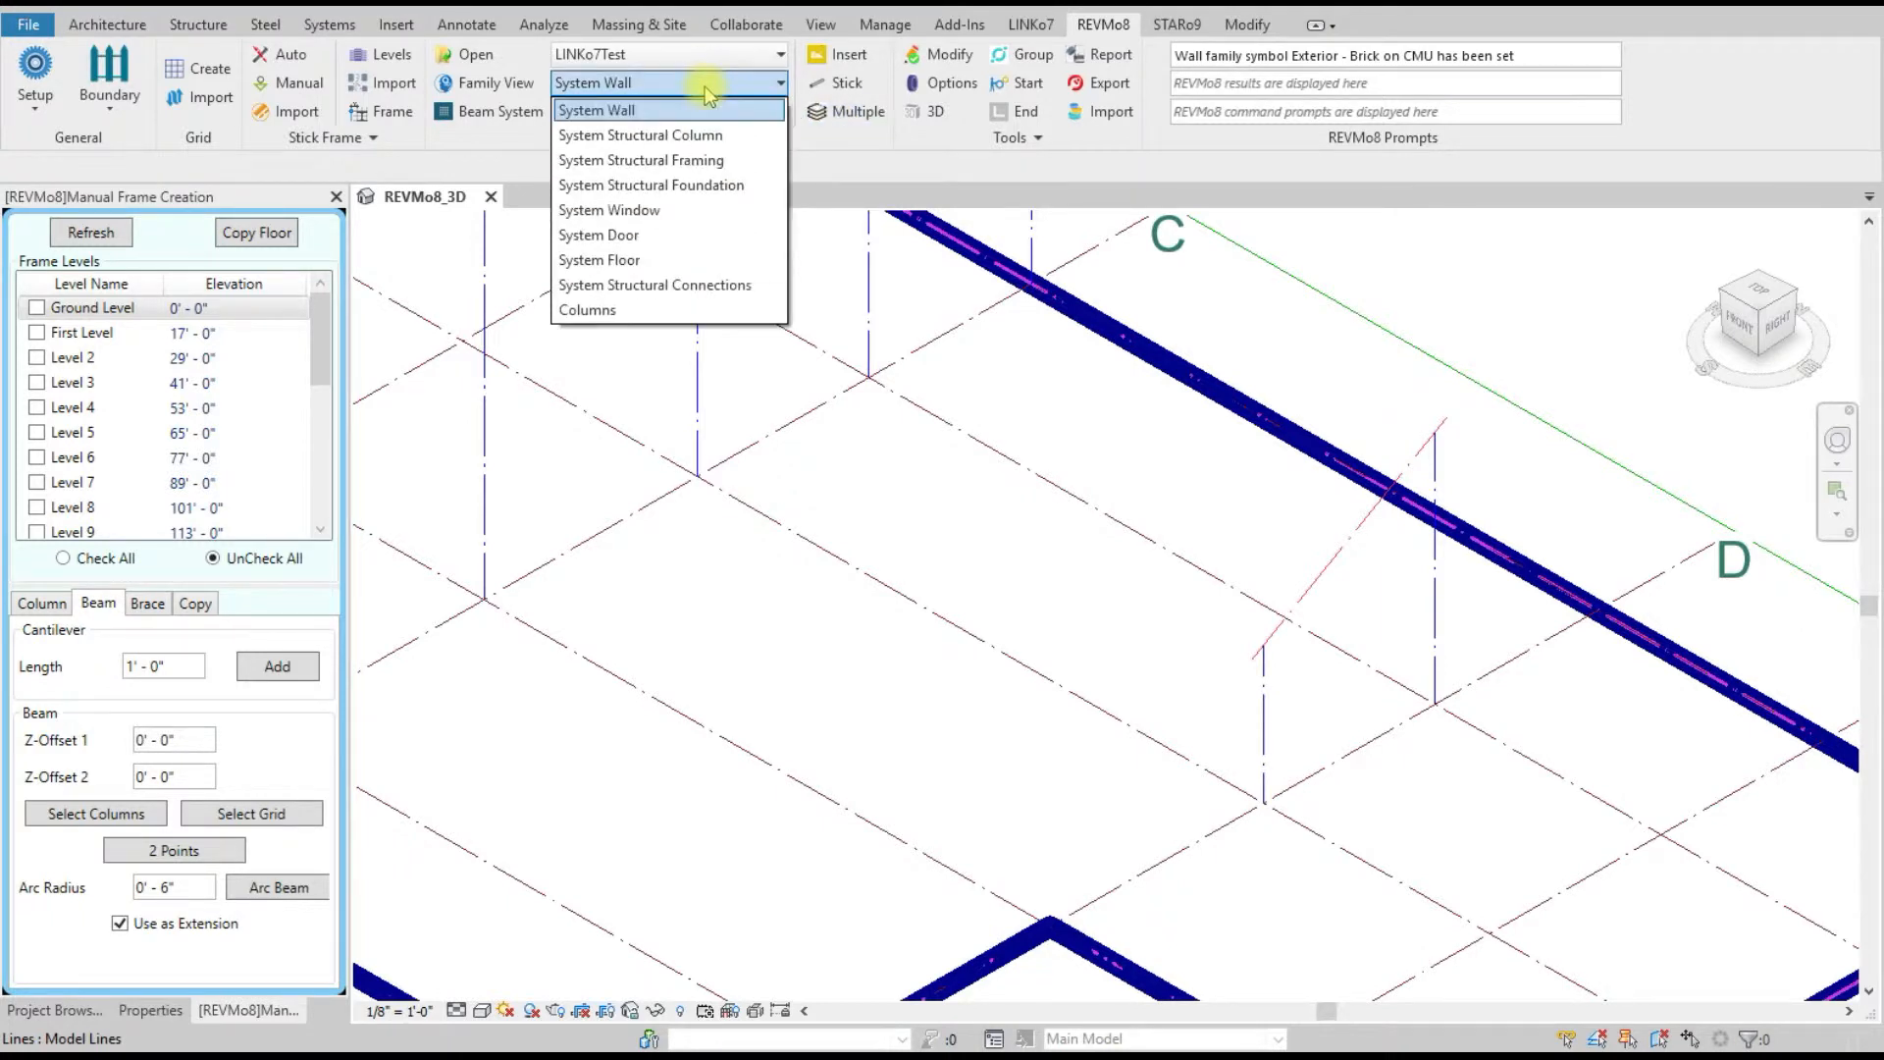
left_click(712, 160)
- Try to model a framing member on a stick with the W12X26 type
left_click(711, 113)
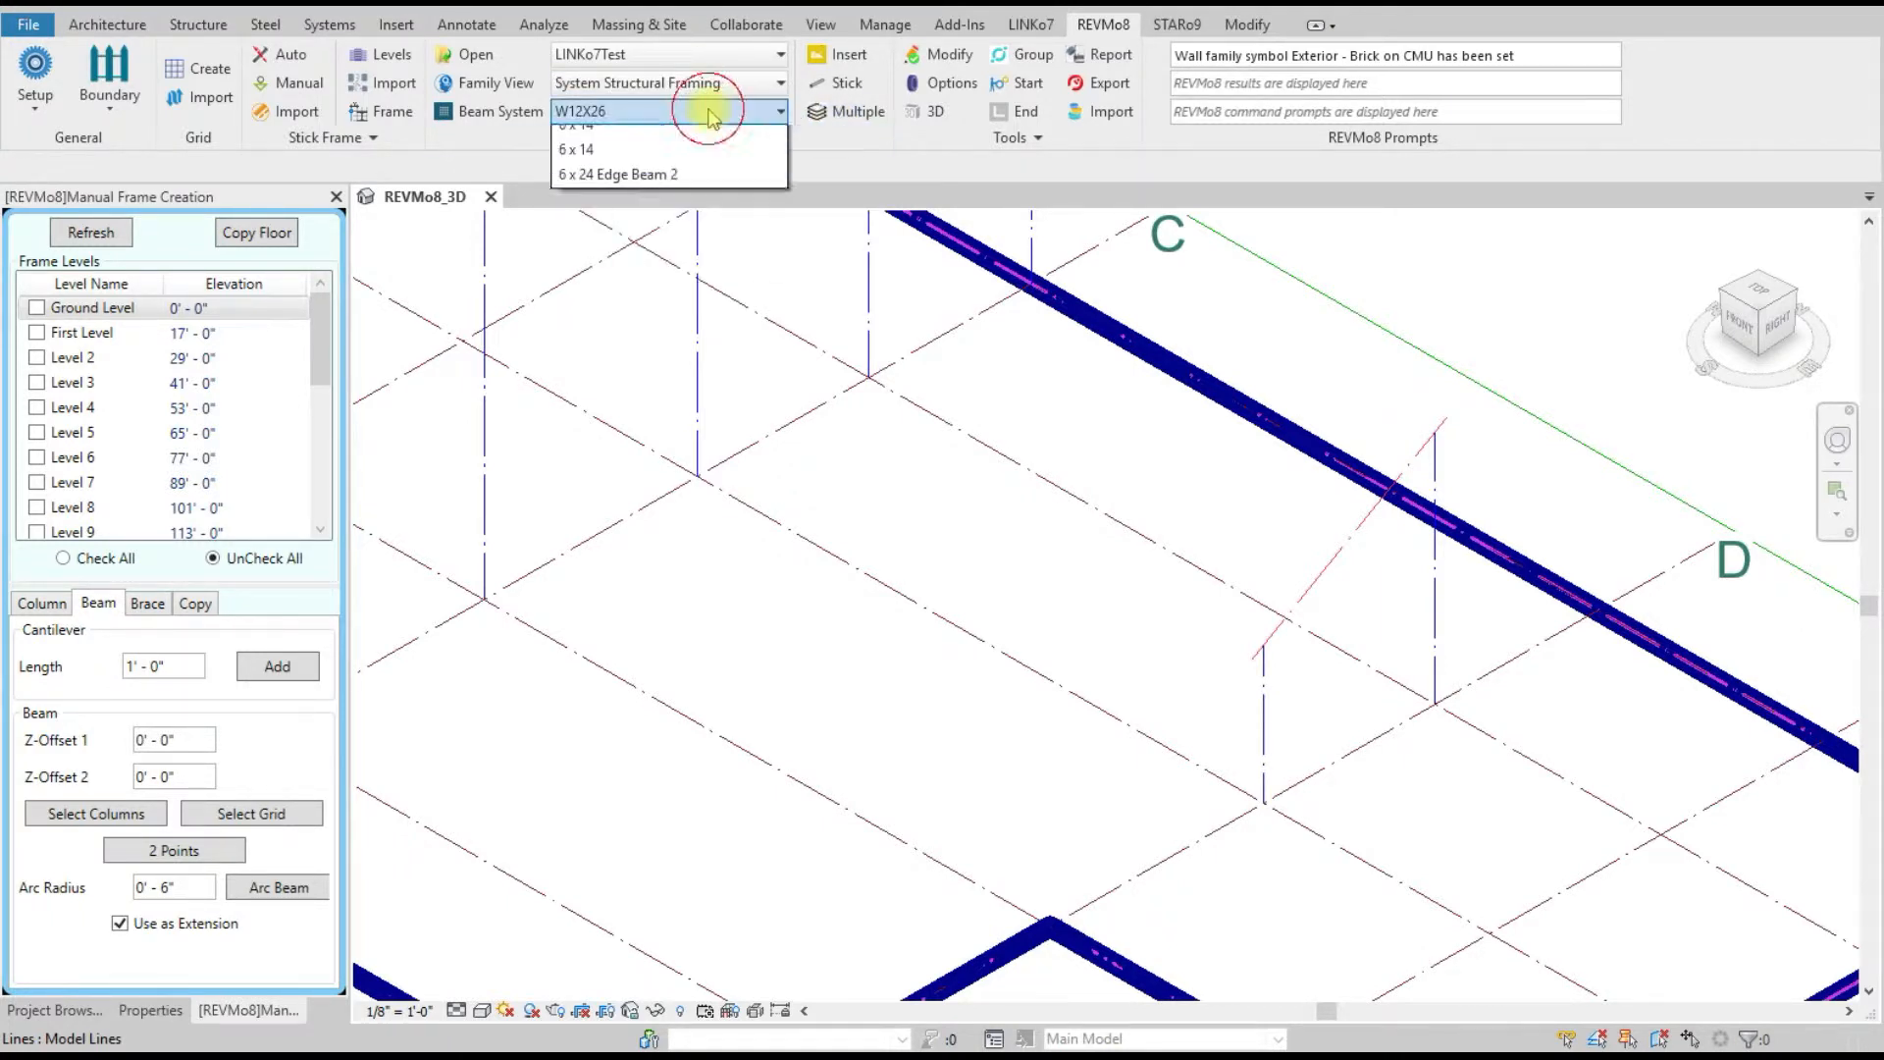
left_click(707, 139)
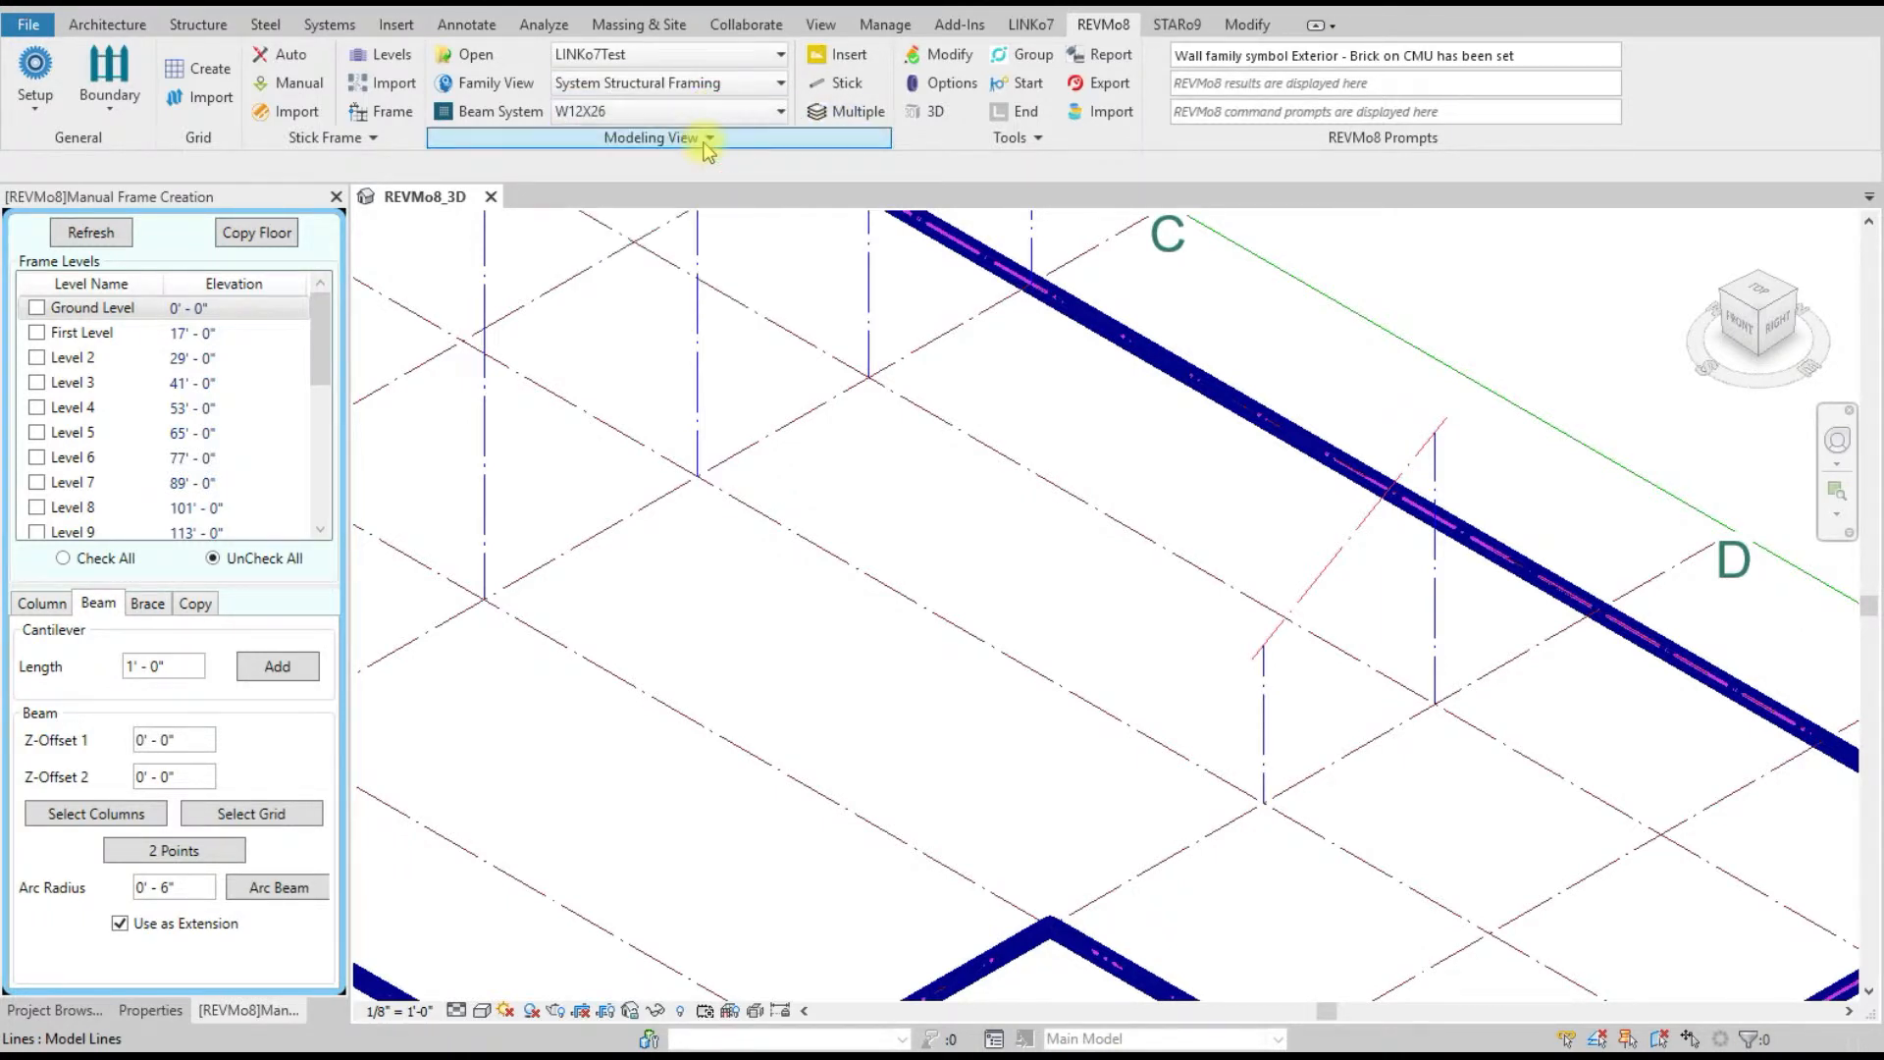
left_click(846, 84)
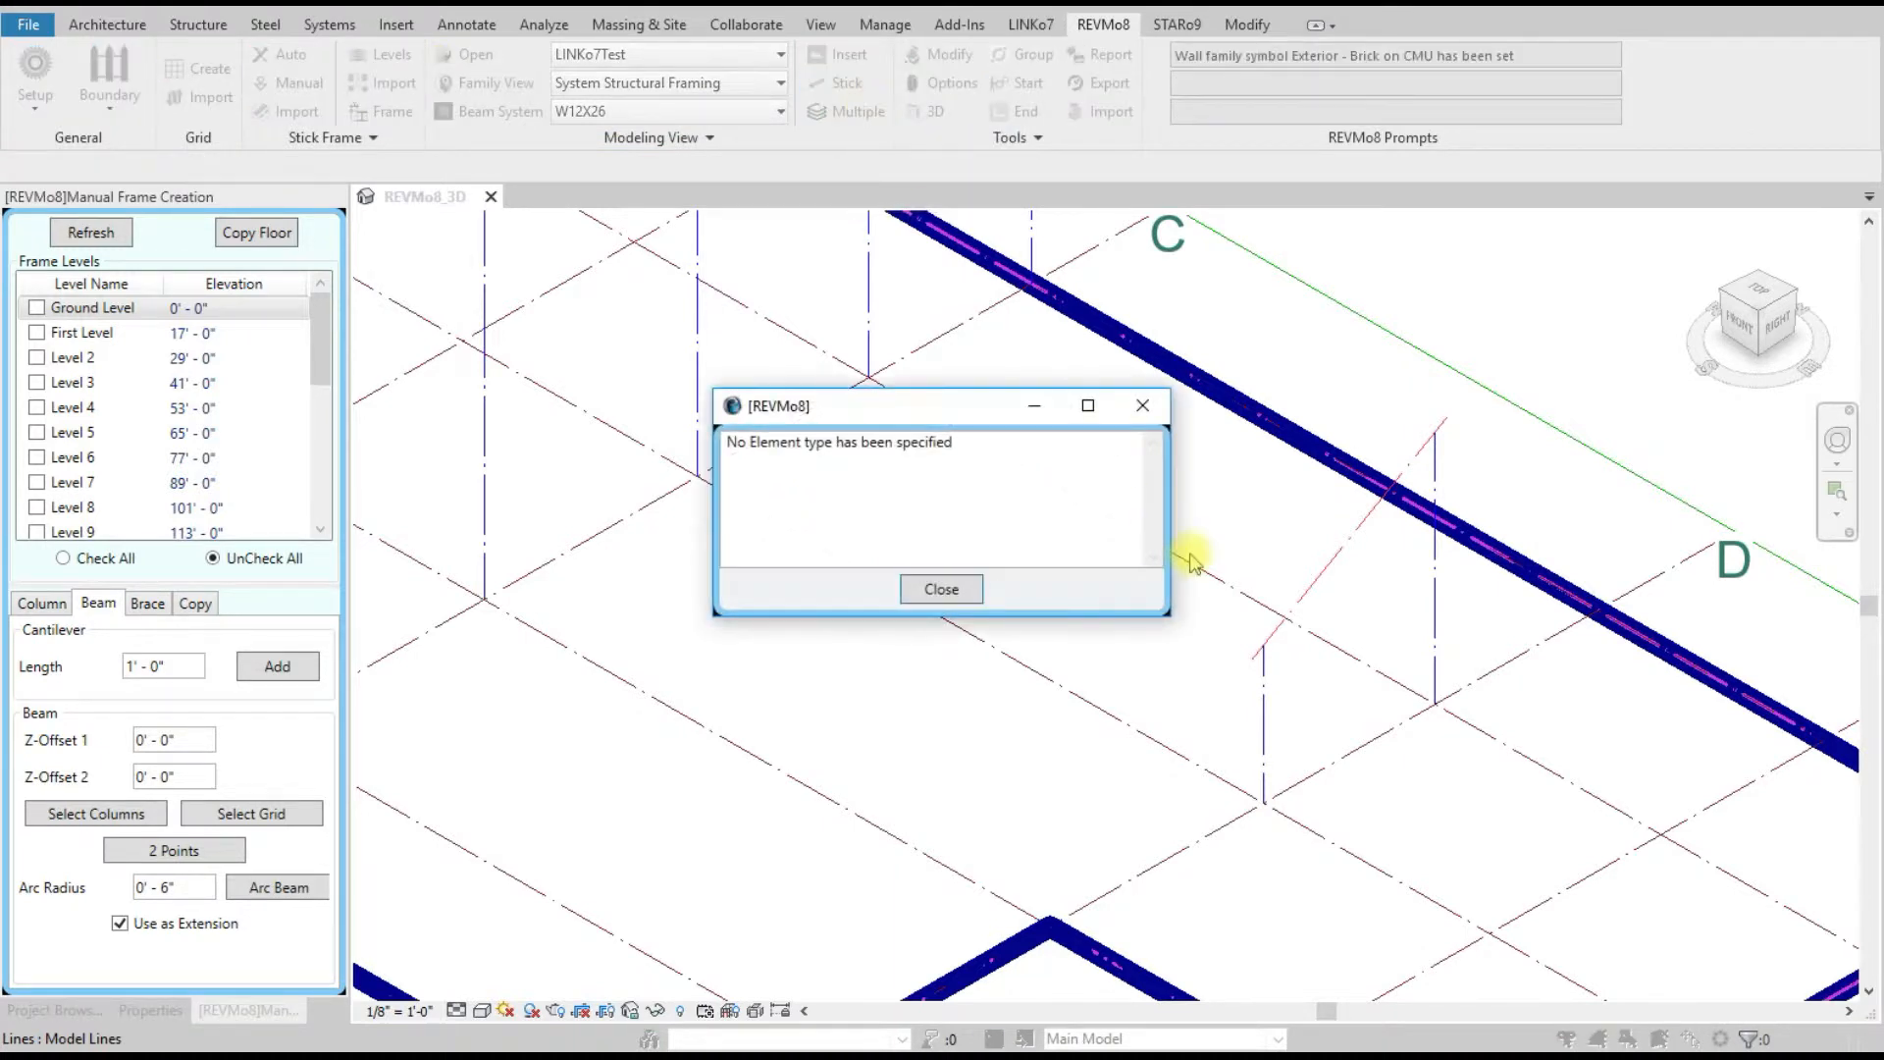
left_click(942, 588)
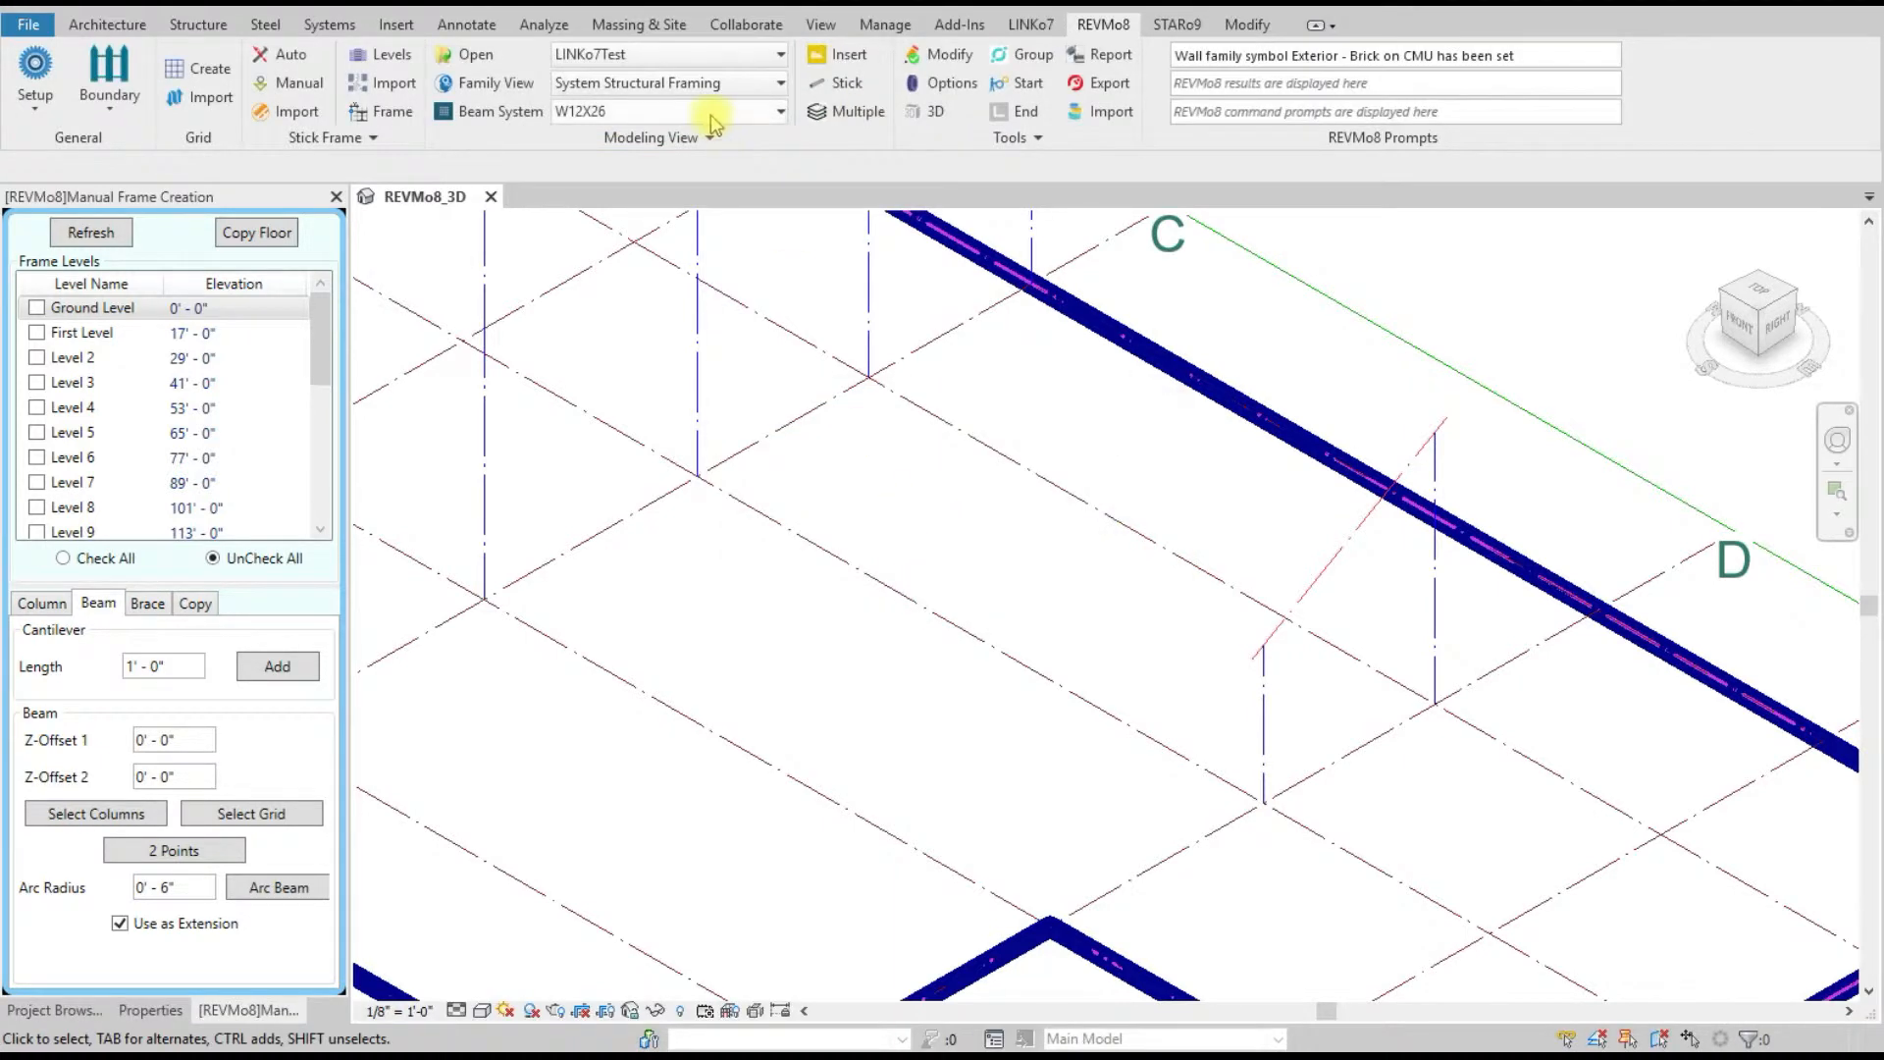
- Set the structural framing type to W40X167
left_click(712, 112)
left_click(684, 163)
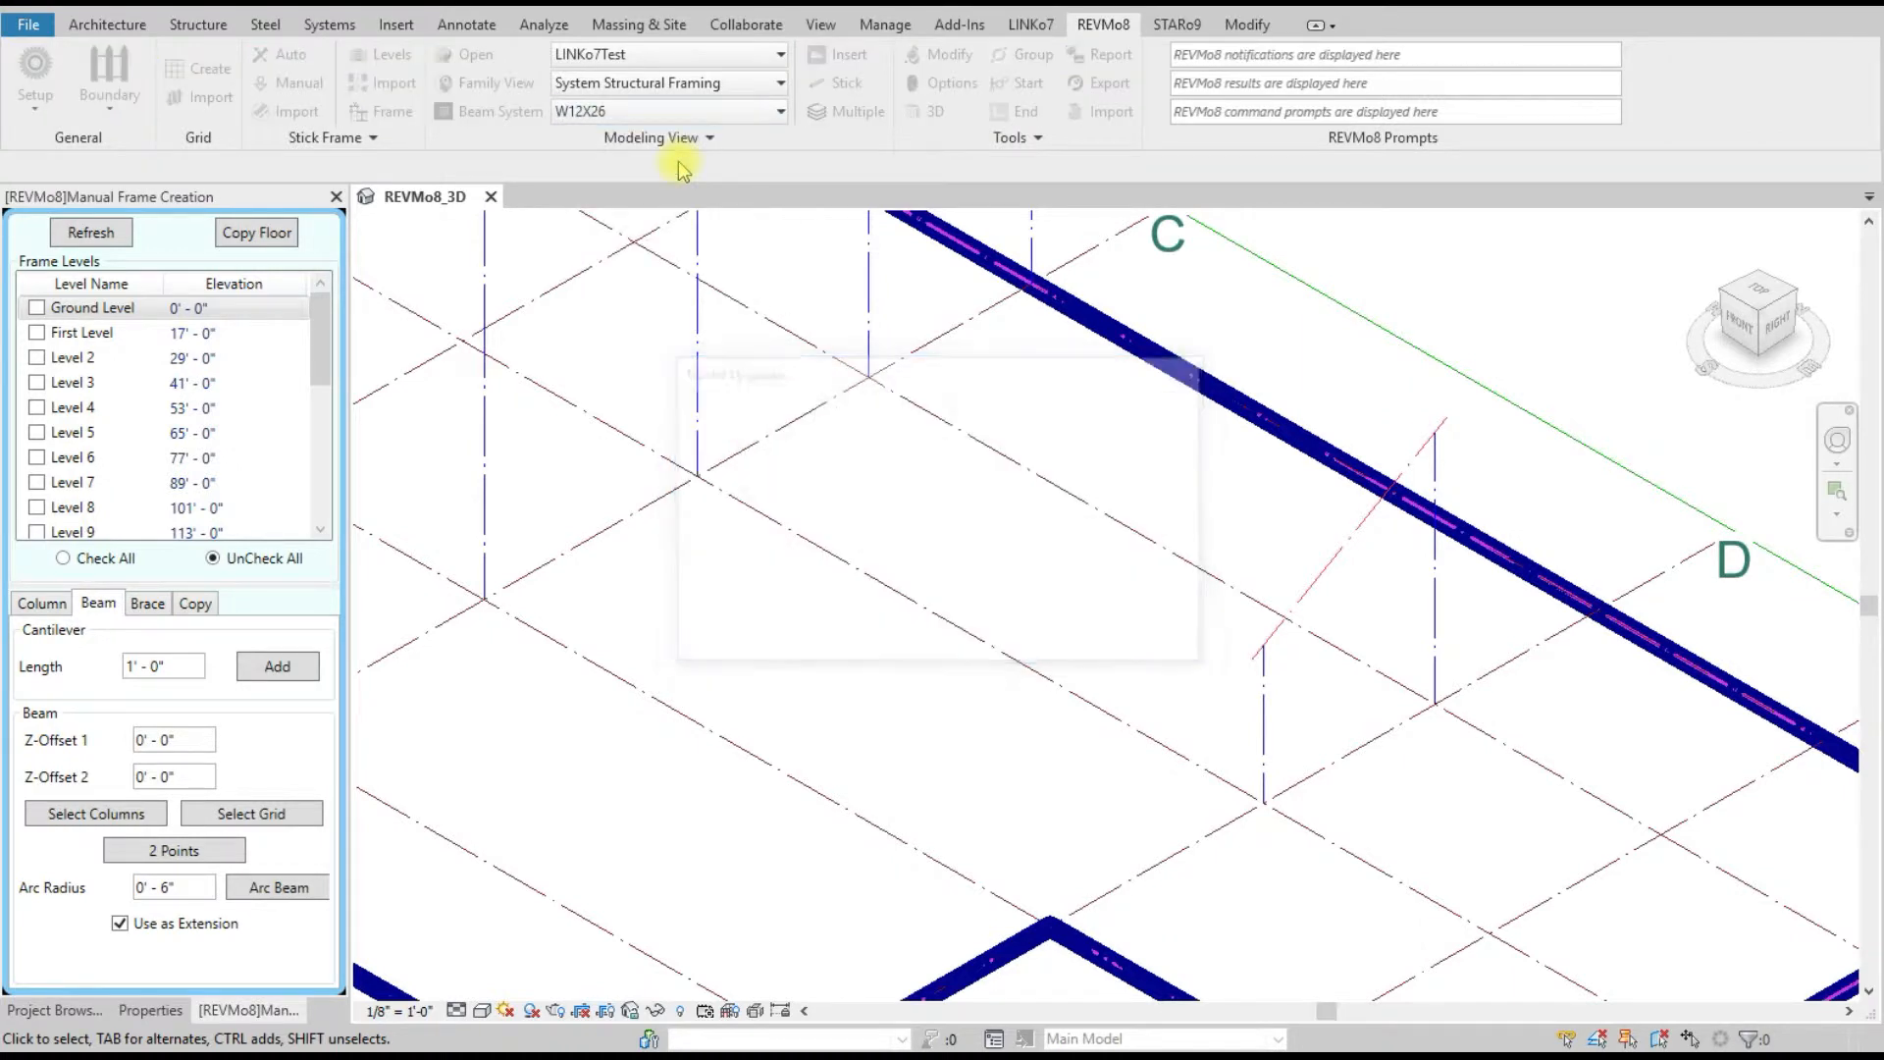
- Try to model a W40X167 framing member on the sloped stick beam between columns D-4 and D-5, and undo it
left_click(843, 85)
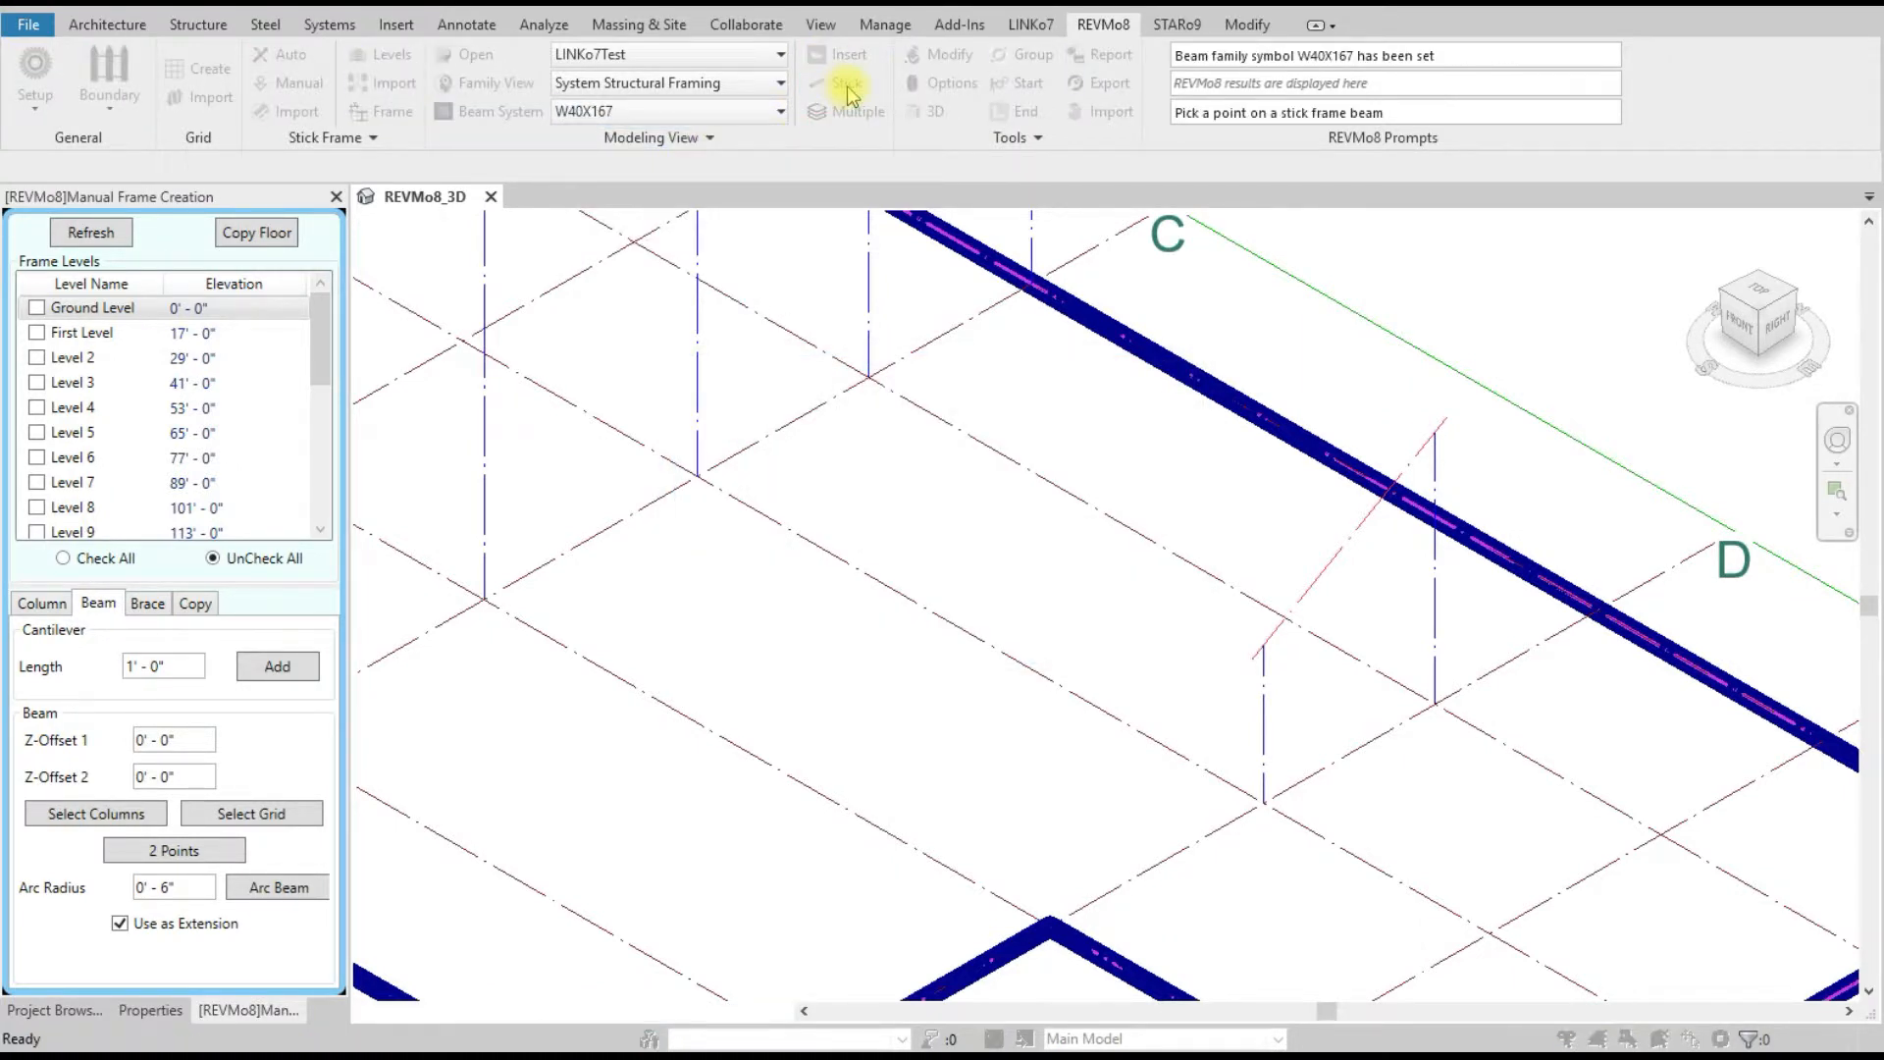
left_click(1357, 538)
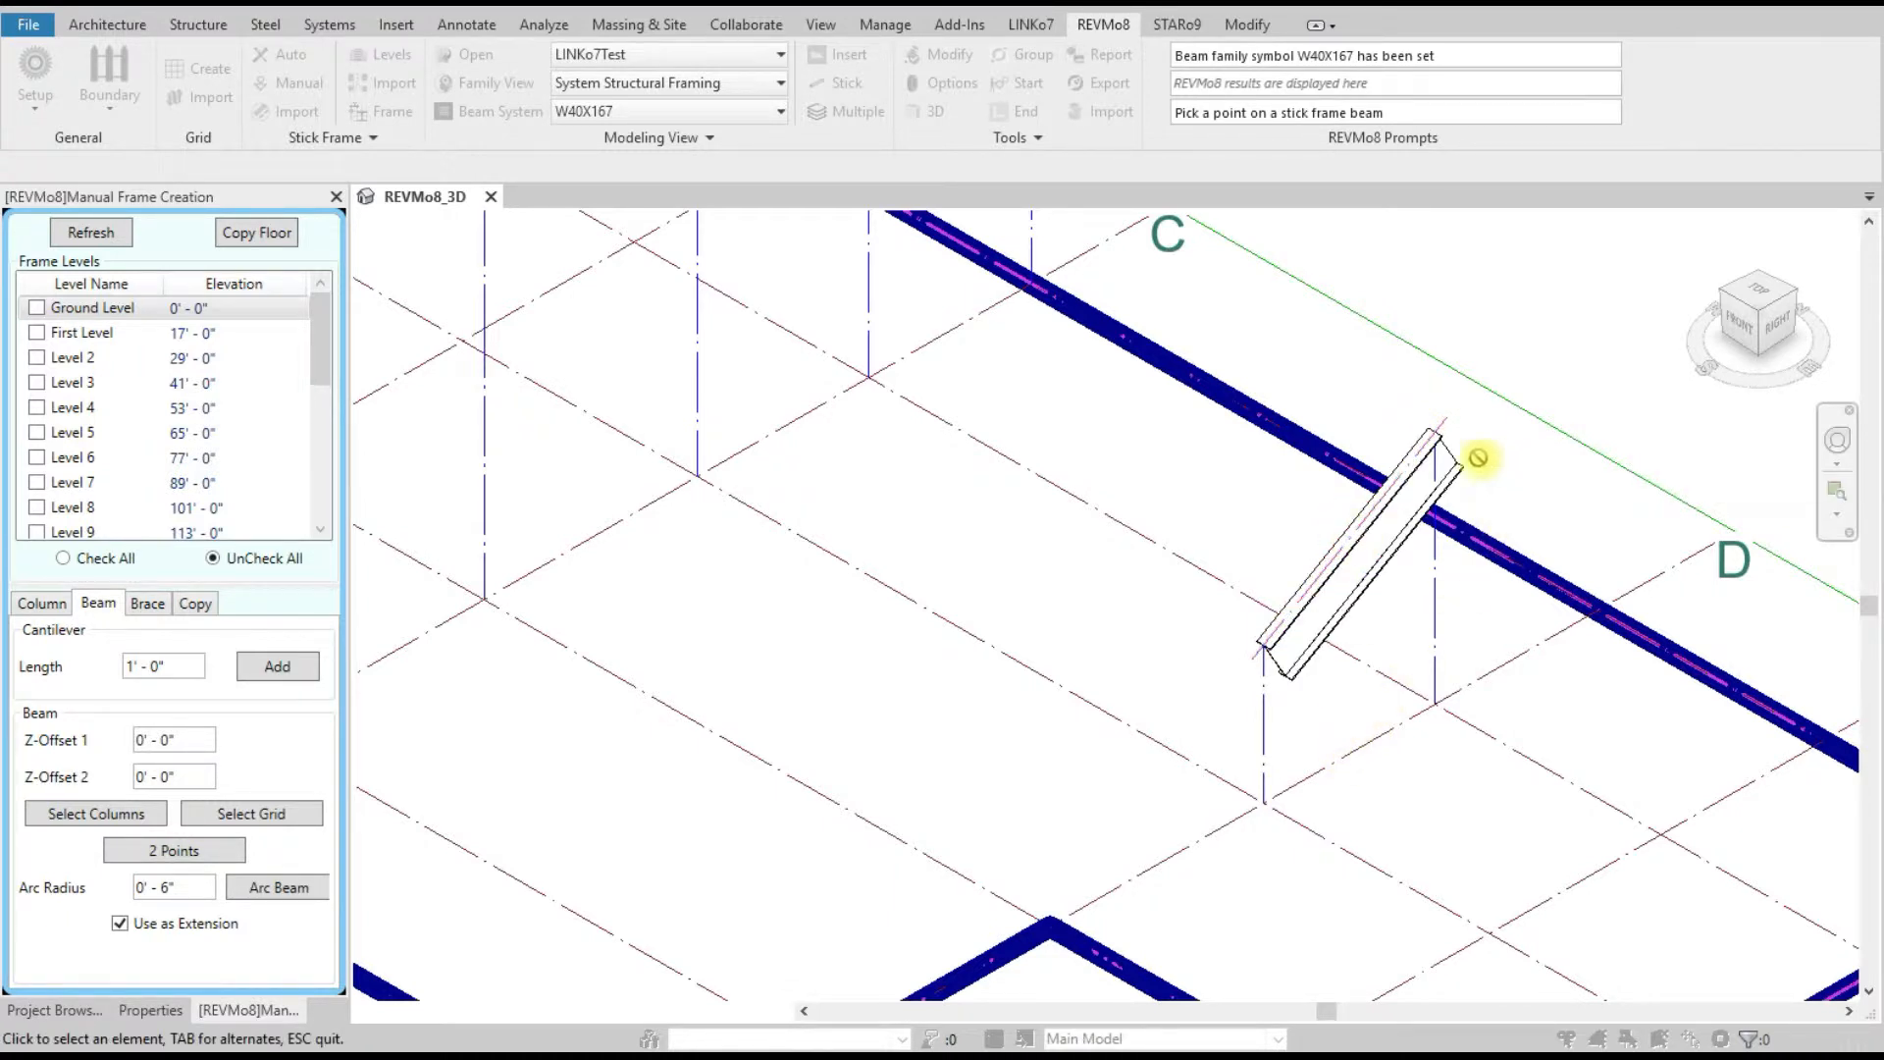
scroll(1462, 454, "up", 3)
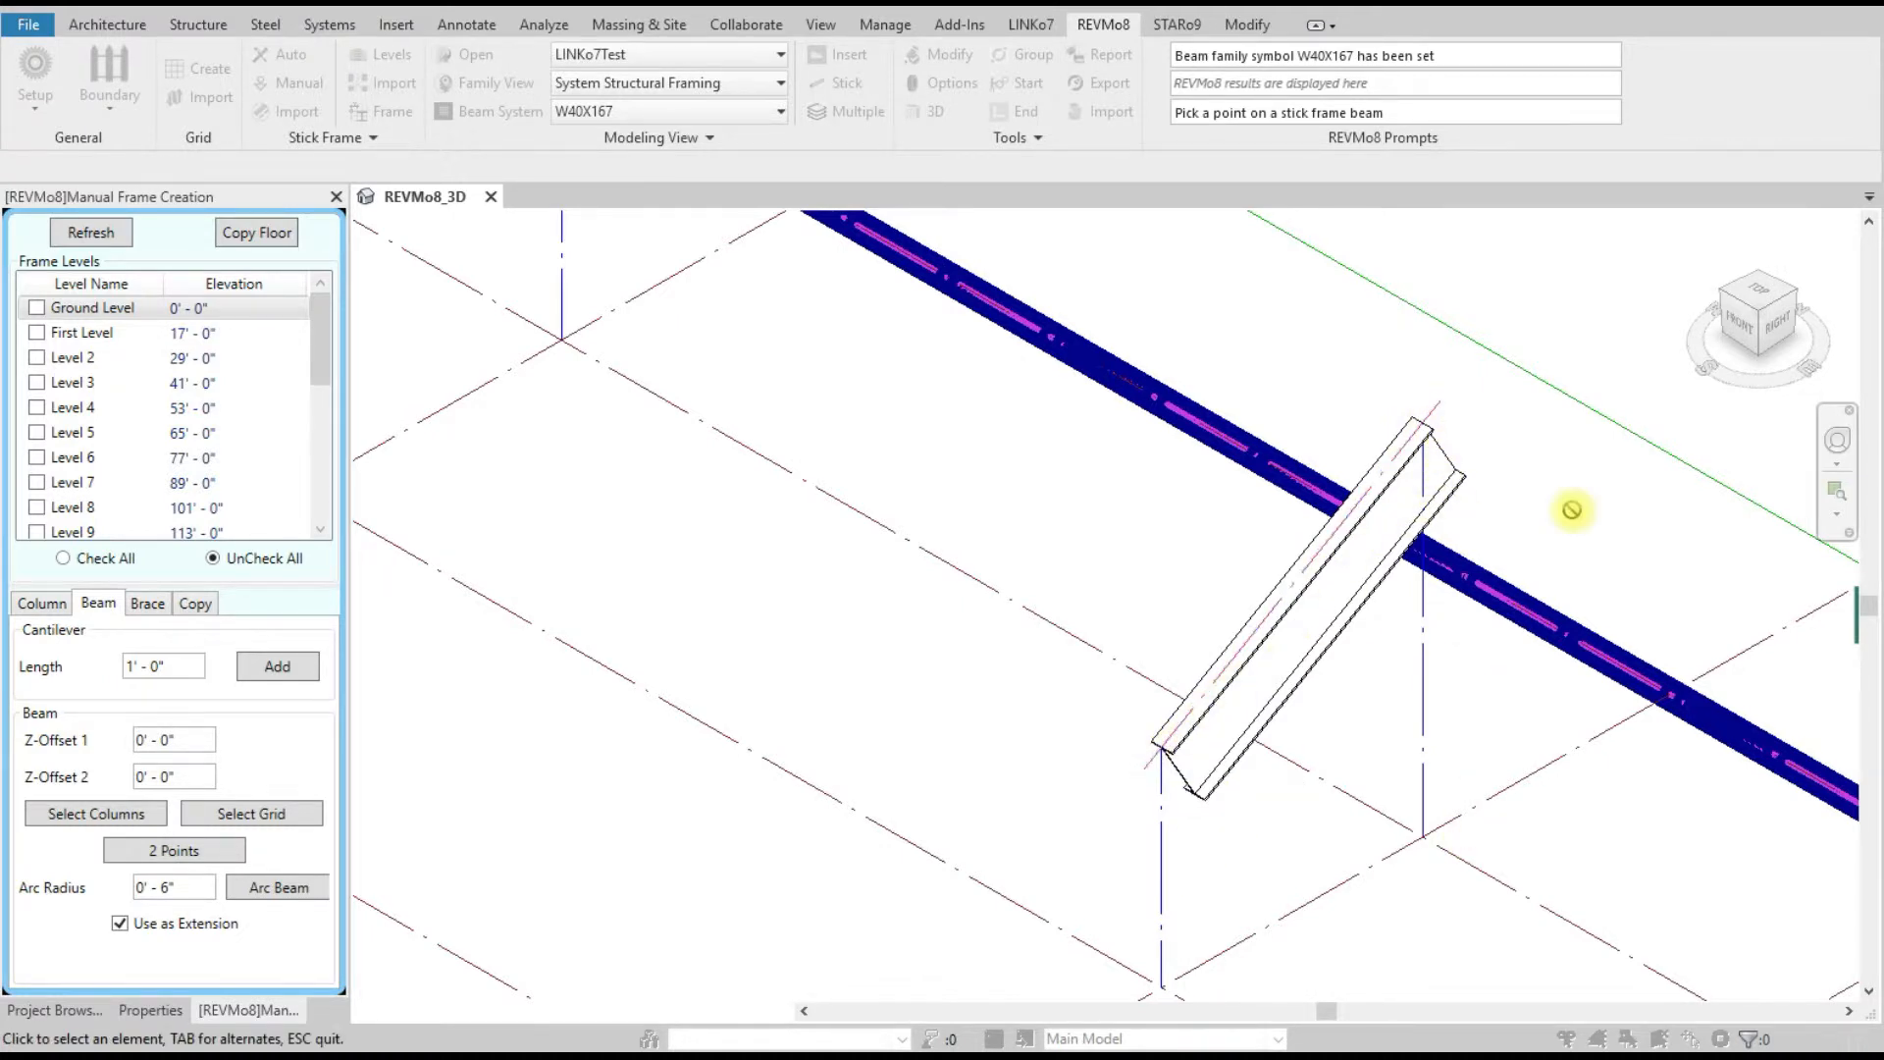
key("Escape")
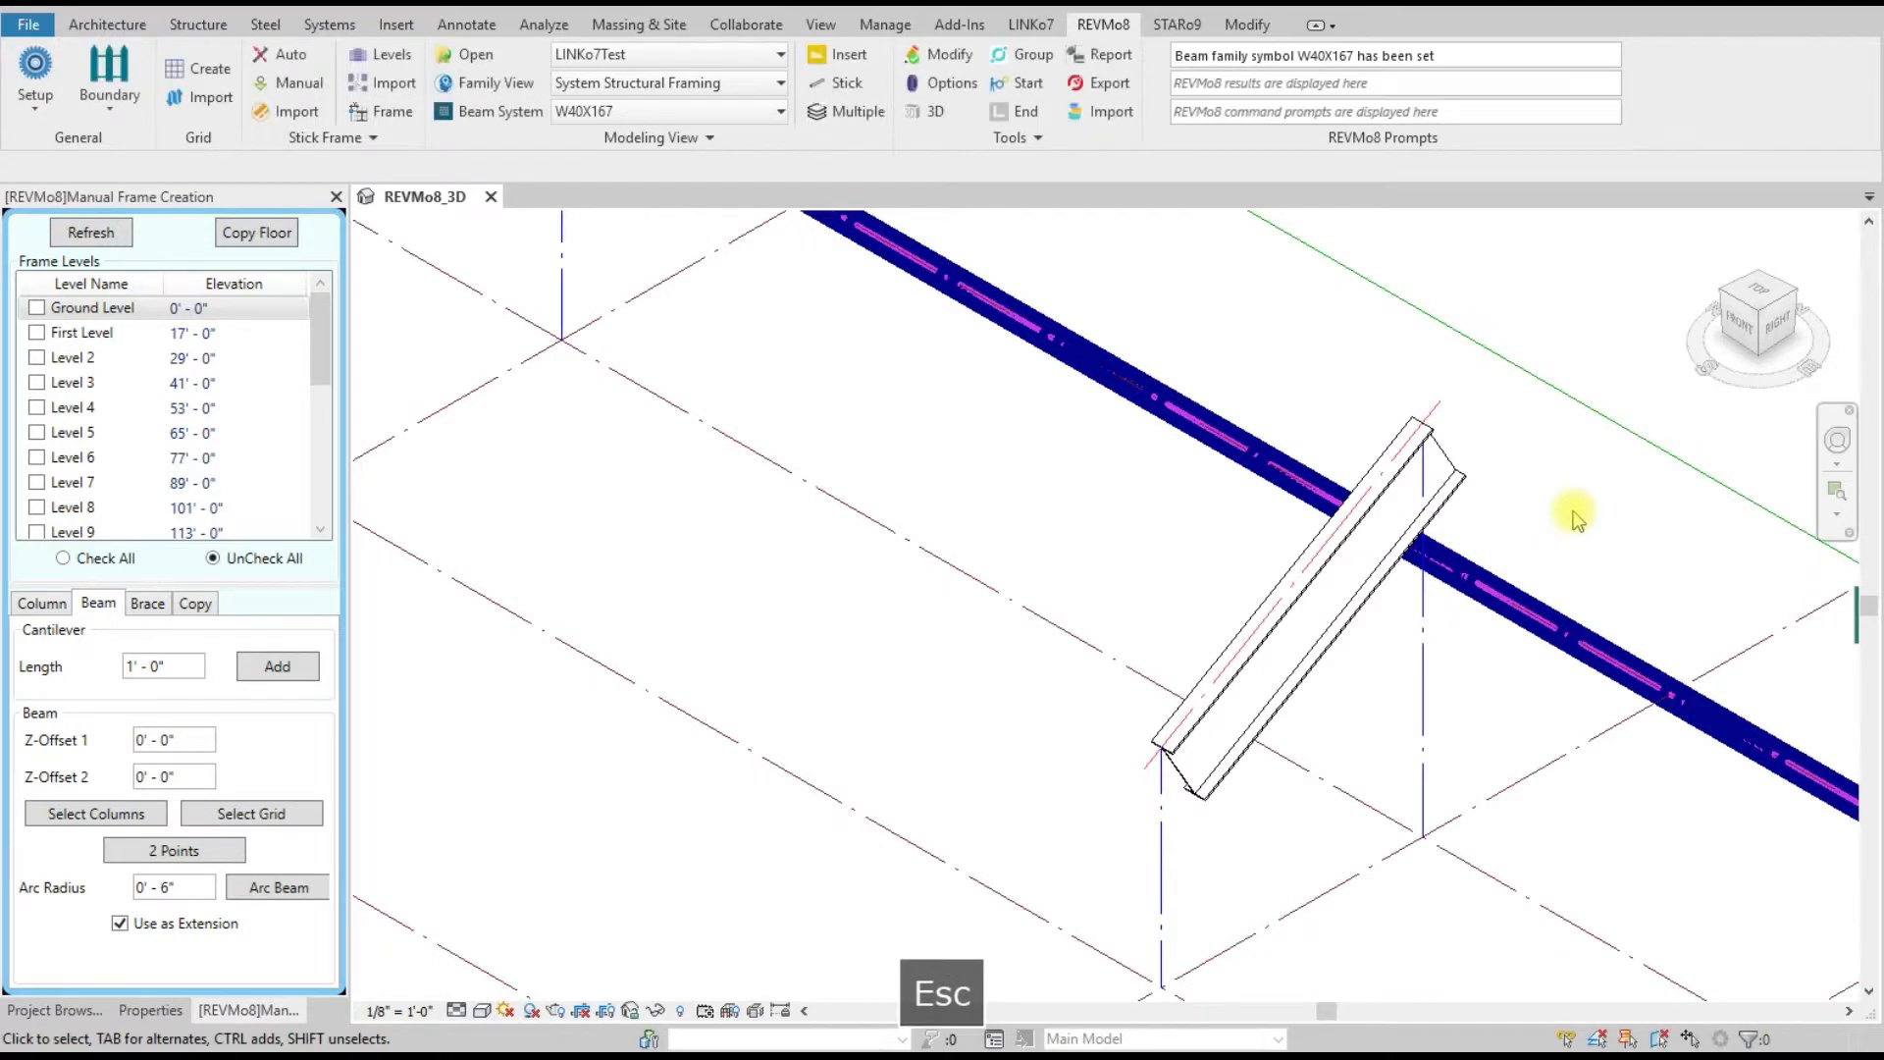
key("ctrl+z")
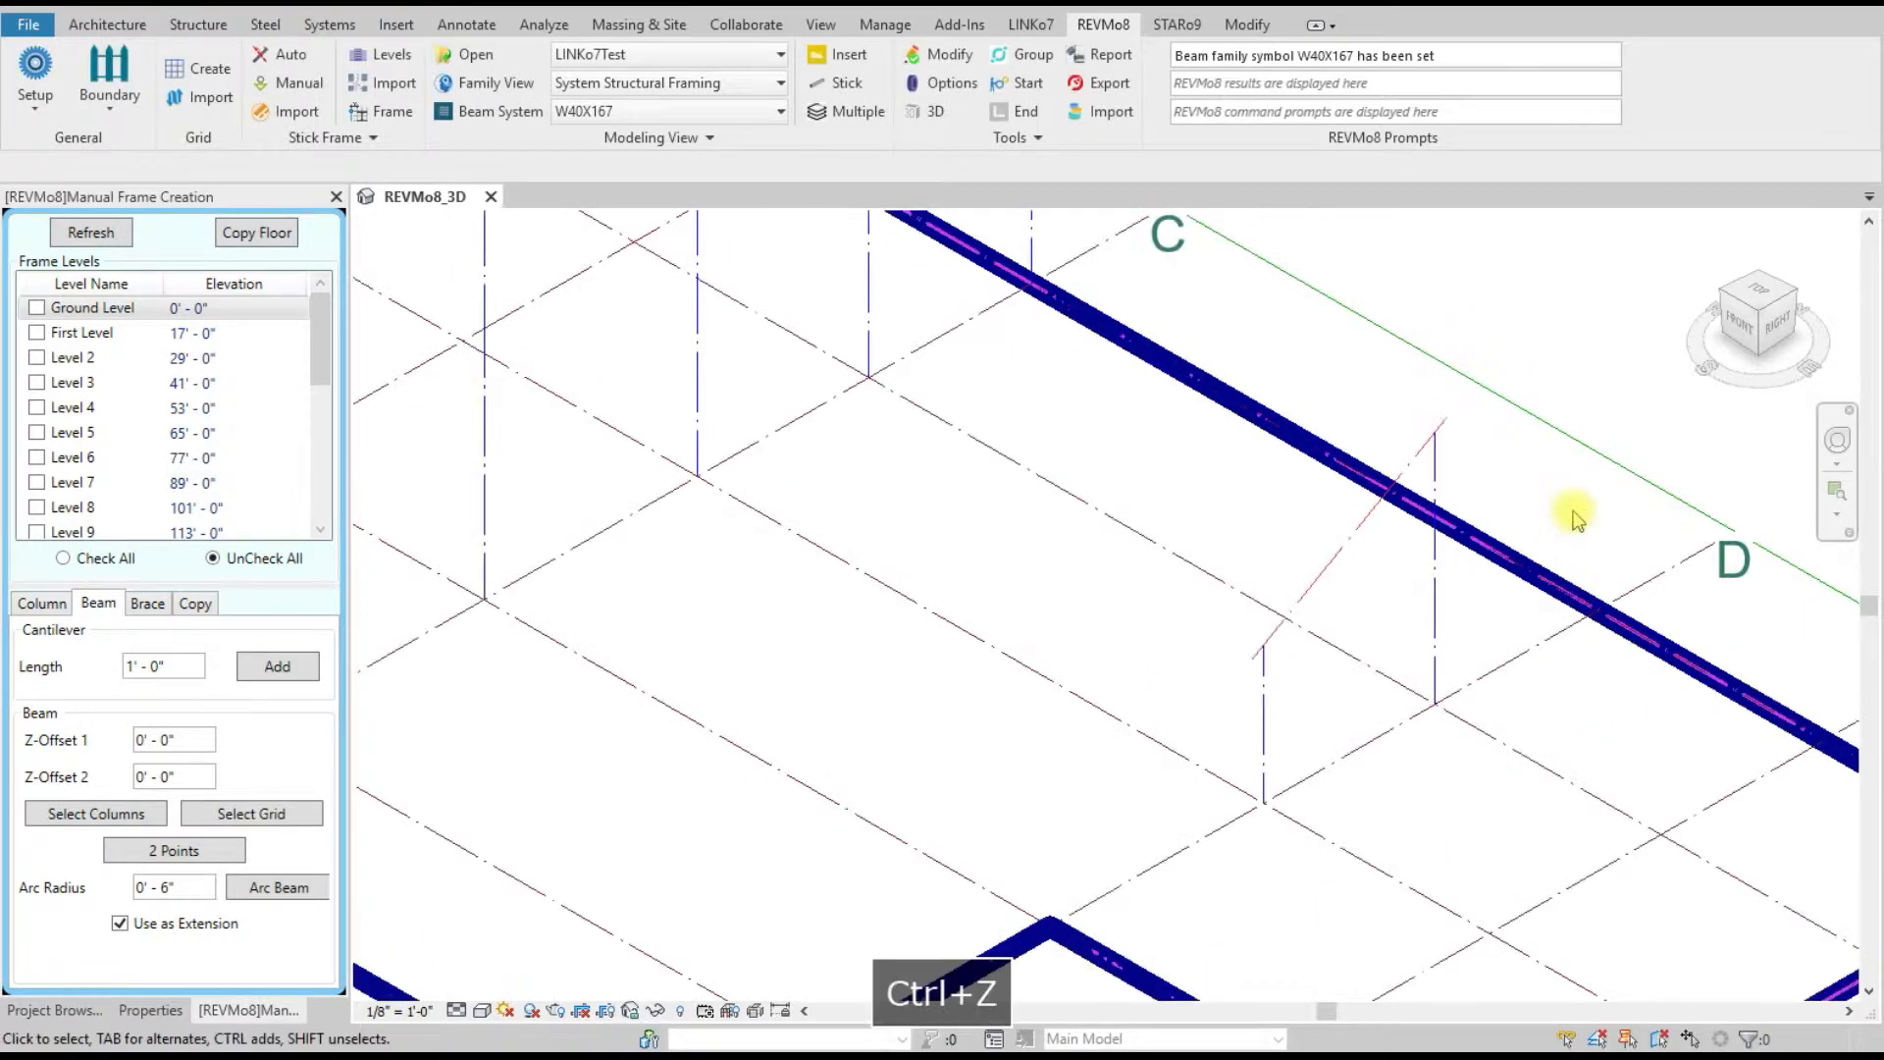
- Enable Continuous Beams in the modeling options and model a W40X167 member along the sloped stick beam between columns D-4 and D-5
left_click(952, 84)
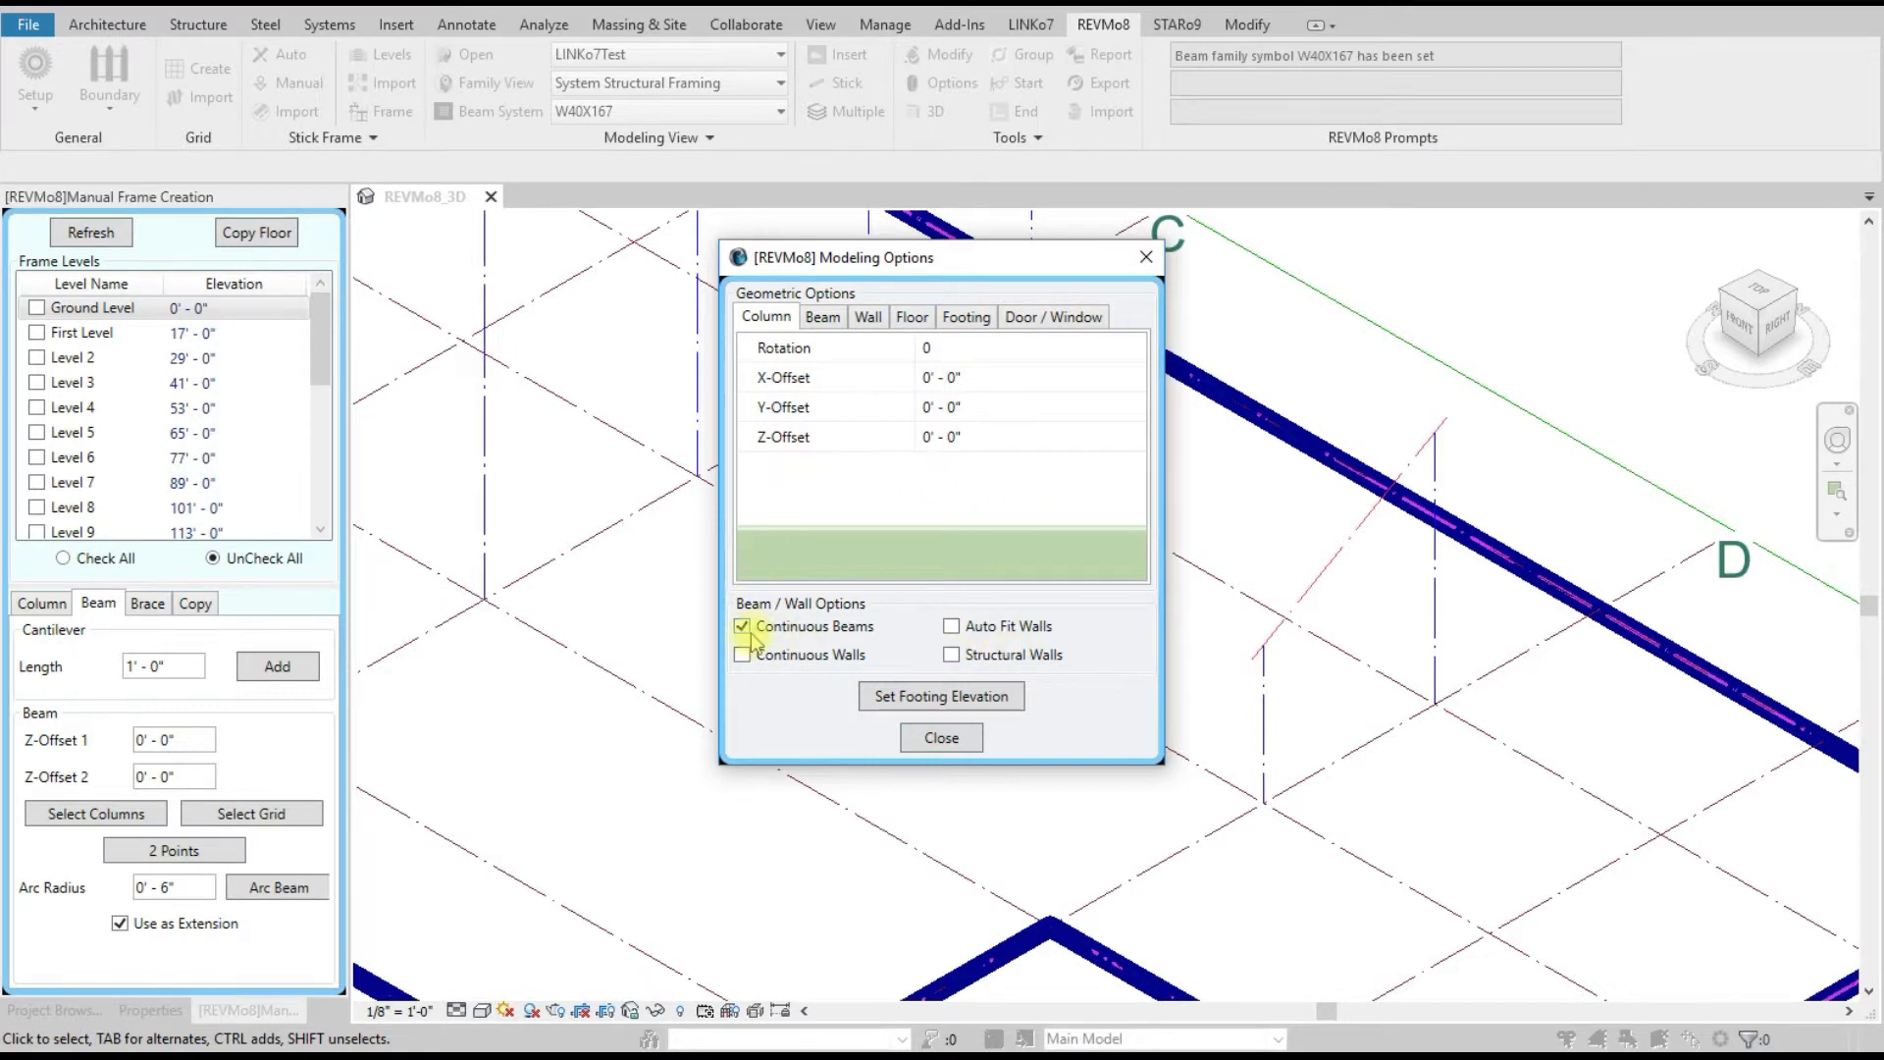
left_click(939, 738)
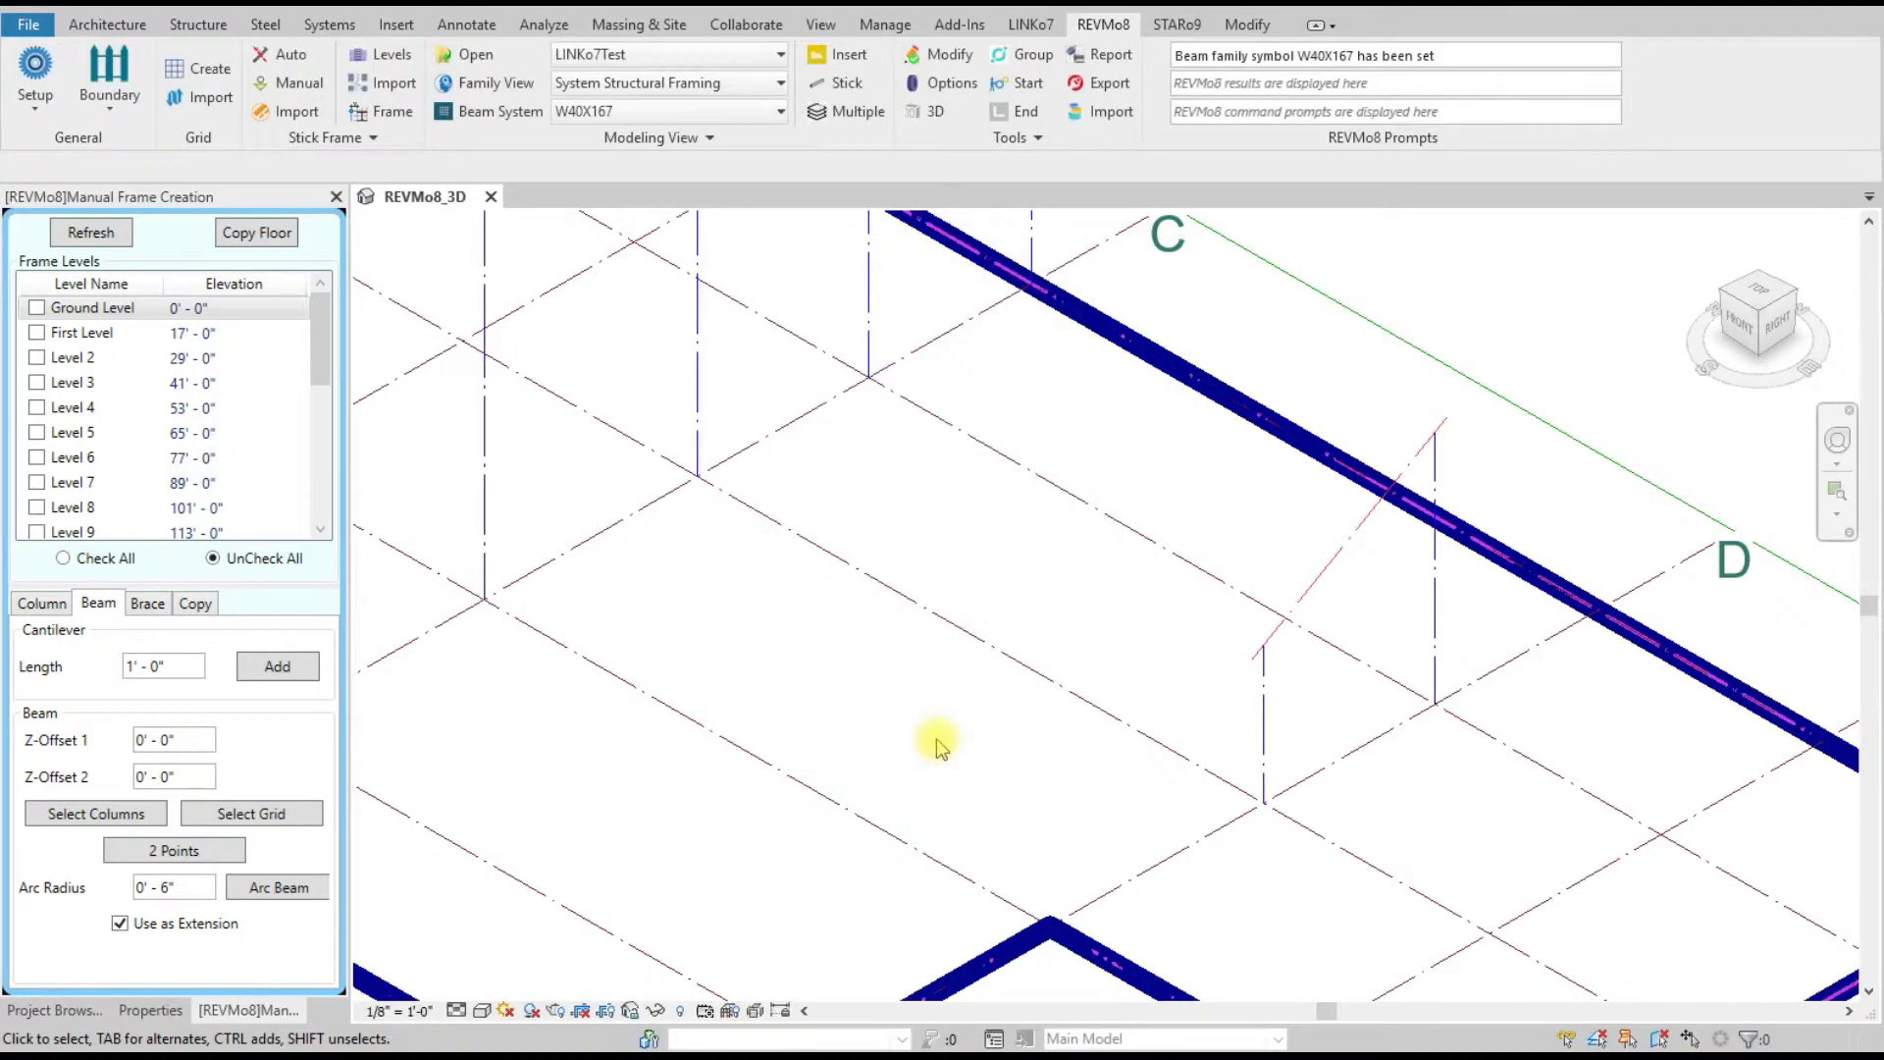
left_click(827, 86)
left_click(1333, 565)
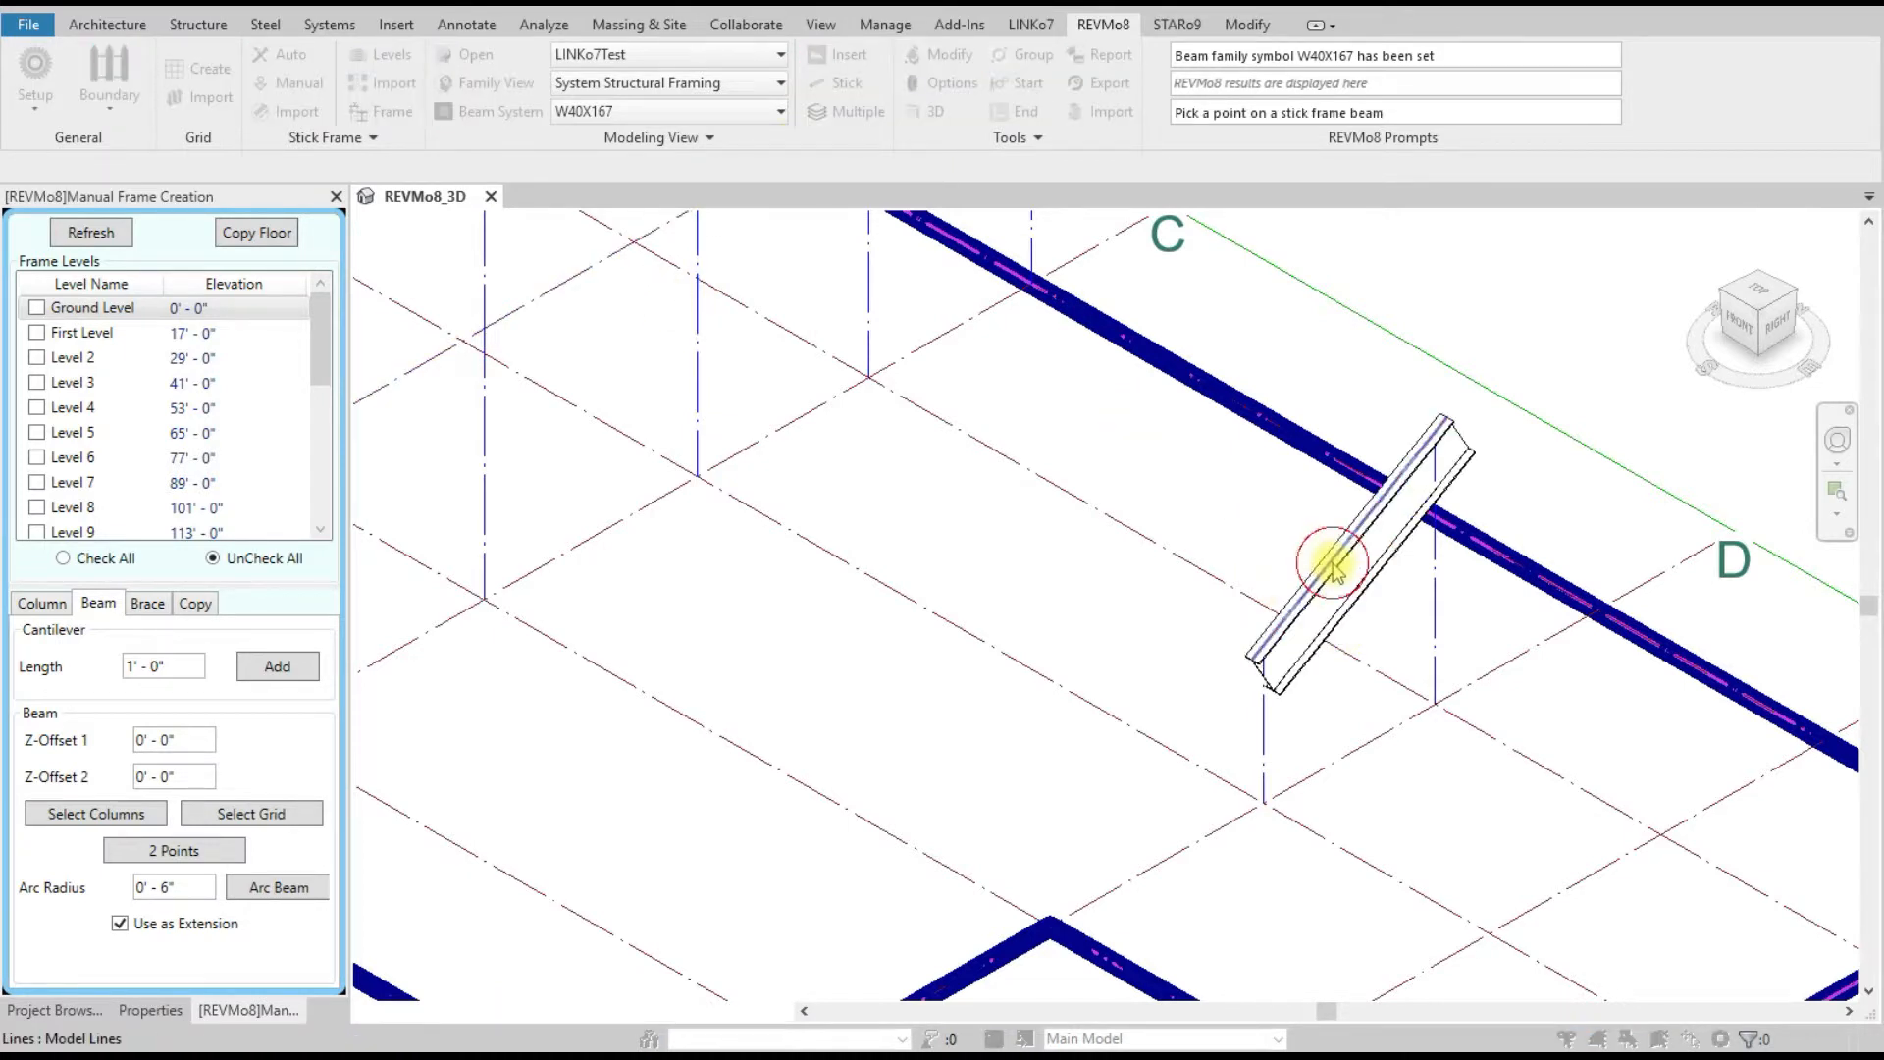
right_click(972, 384)
left_click(1009, 398)
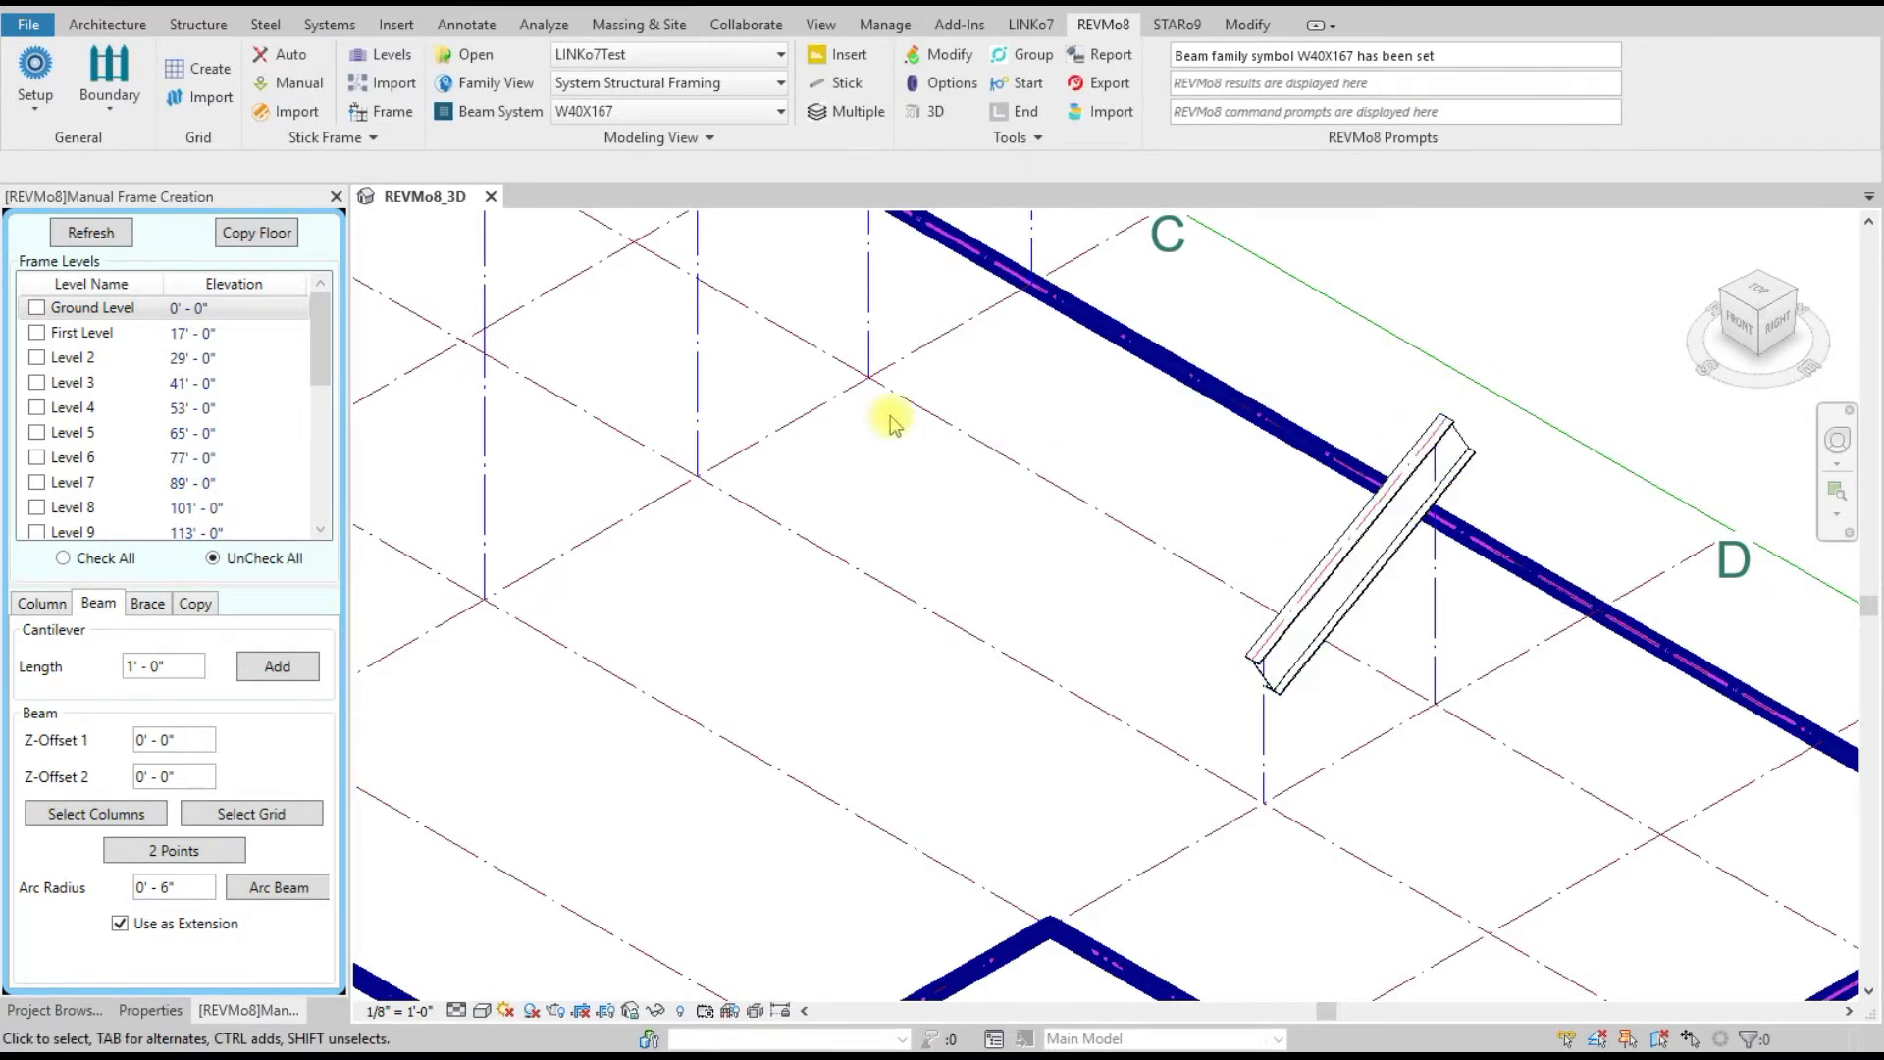
- Model the stick columns at D-5 and D-4 with the System Structural Column category and the W10X49 type
left_click(726, 85)
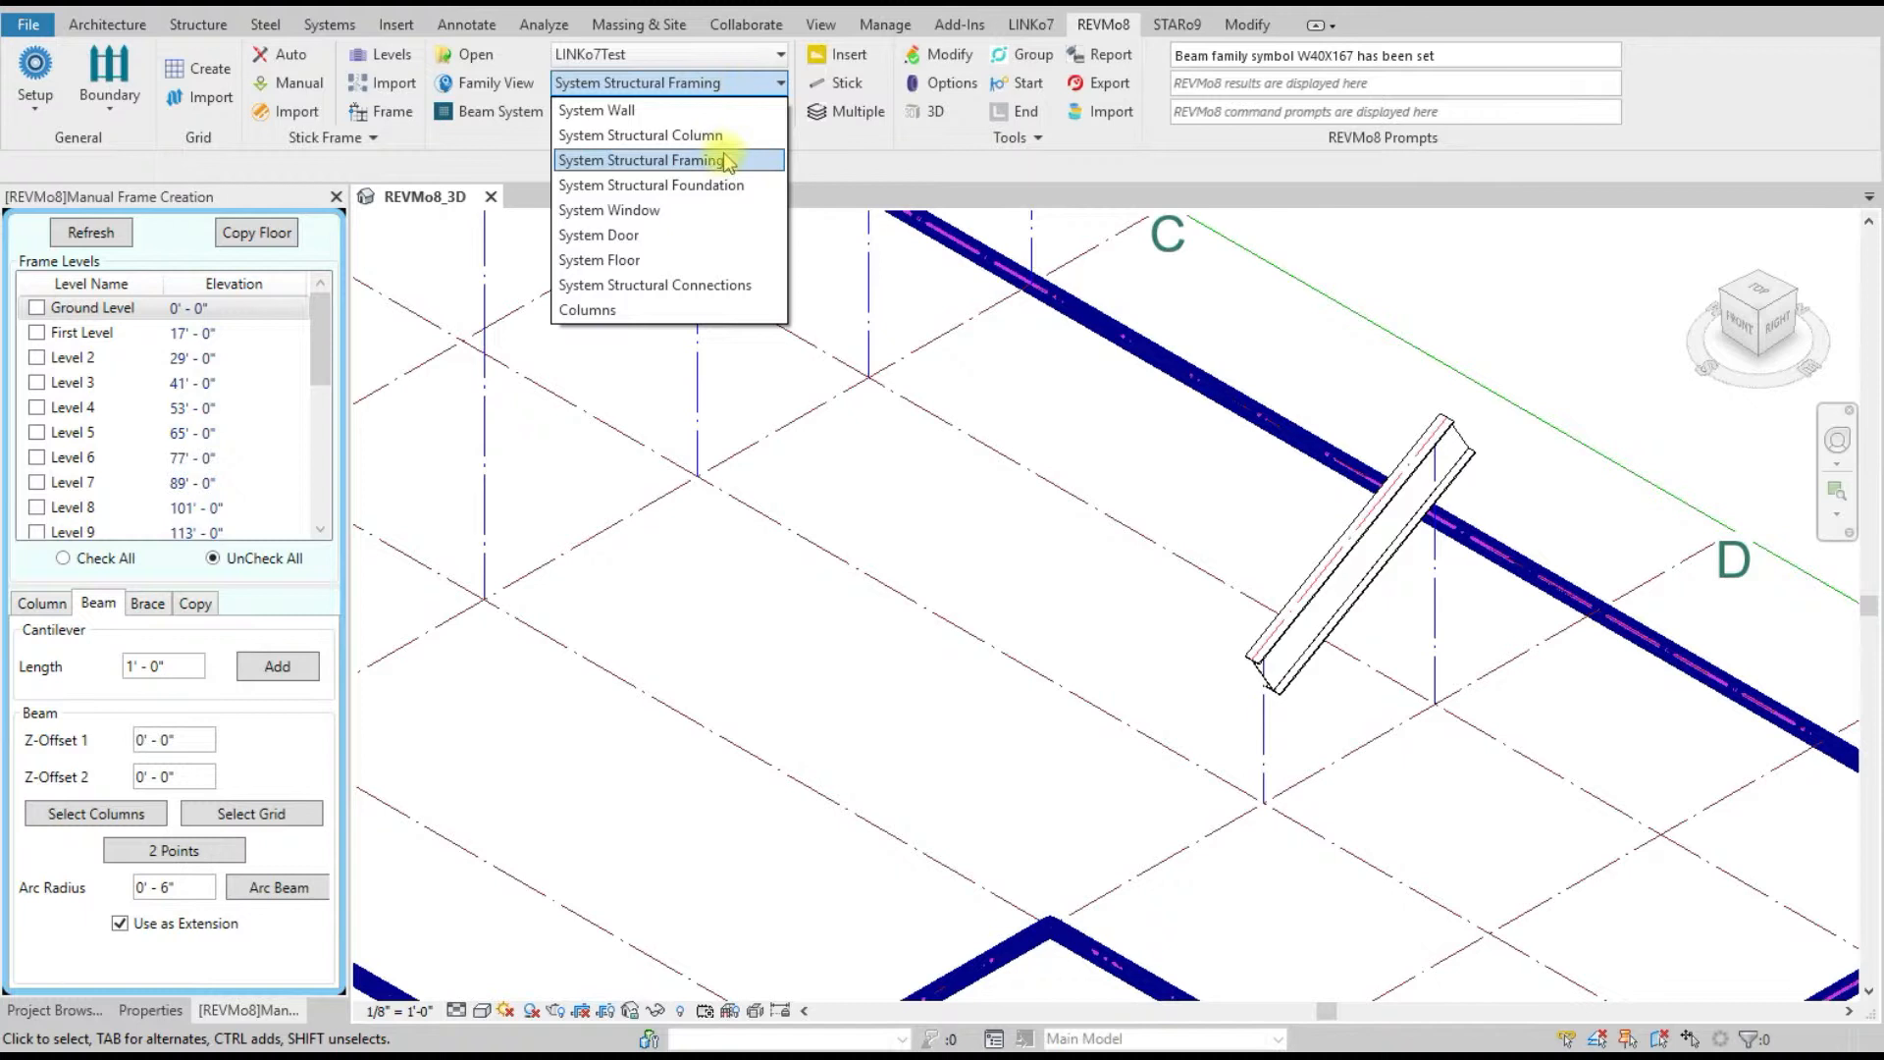
left_click(723, 135)
left_click(718, 114)
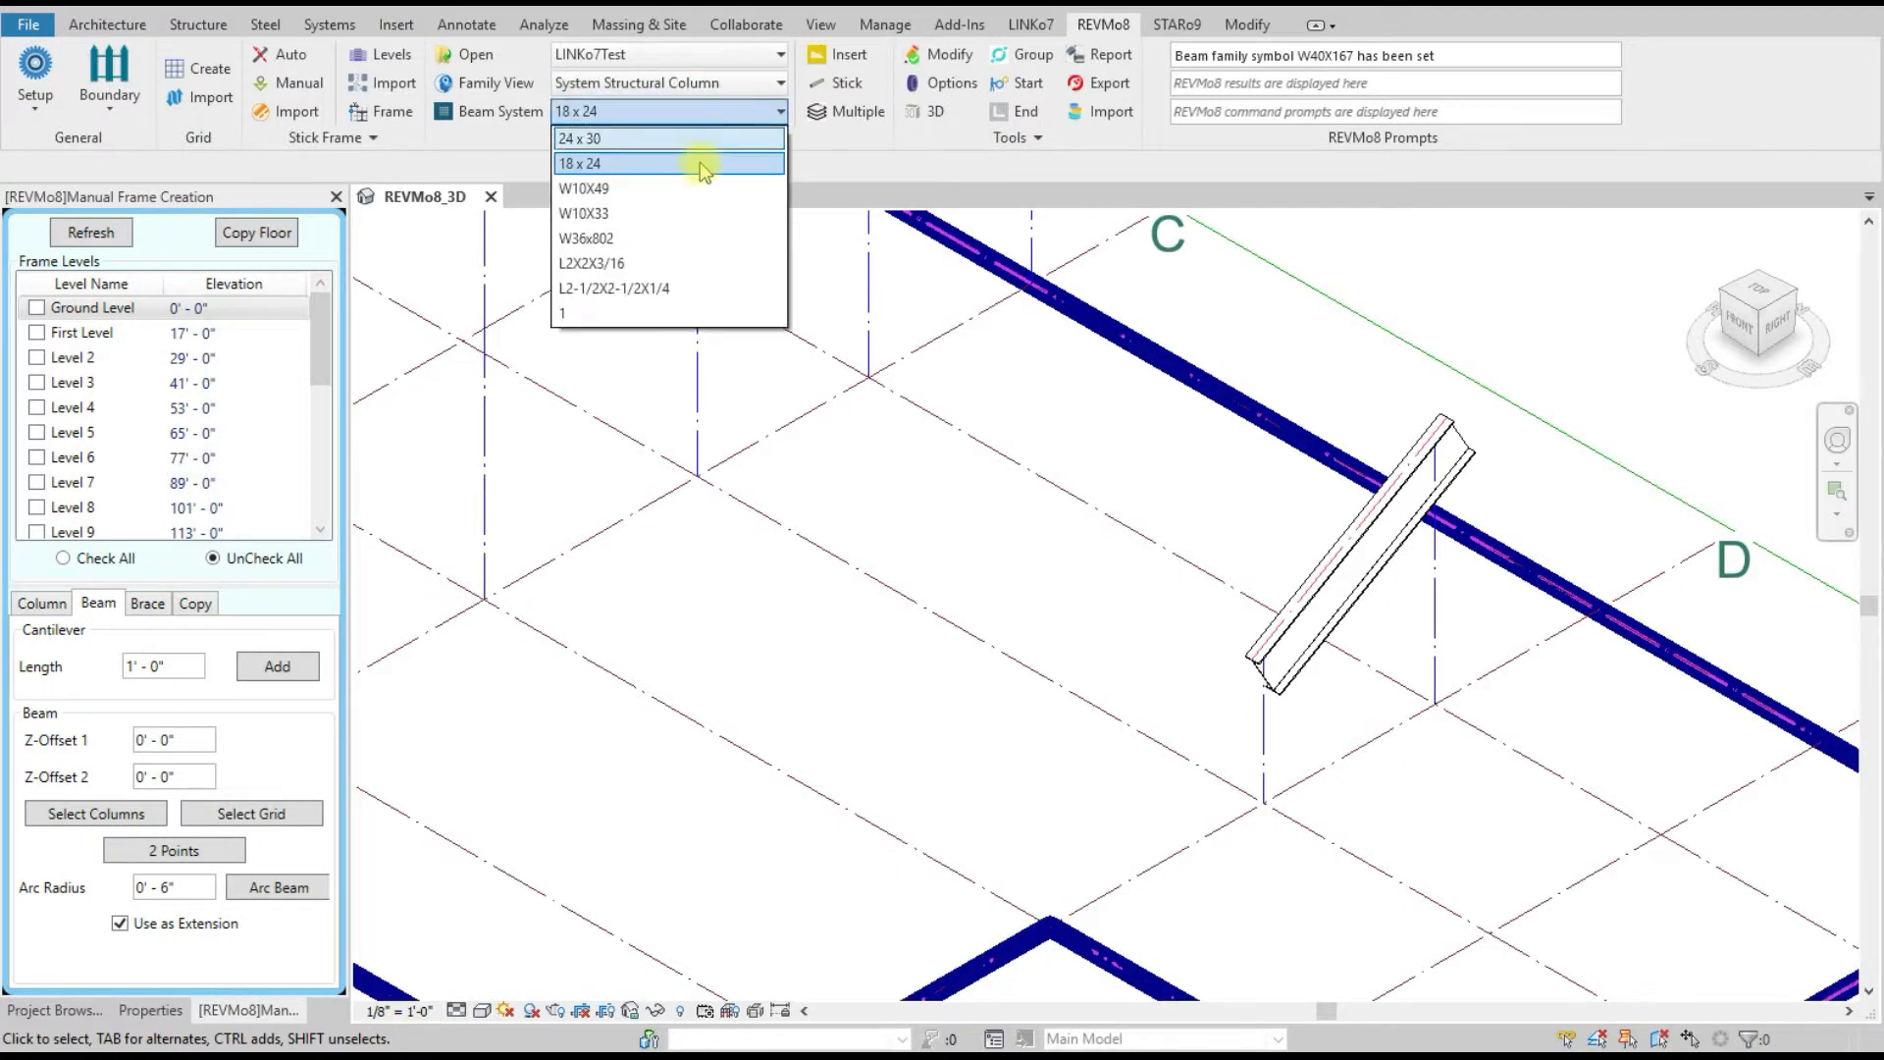
left_click(698, 183)
left_click(846, 86)
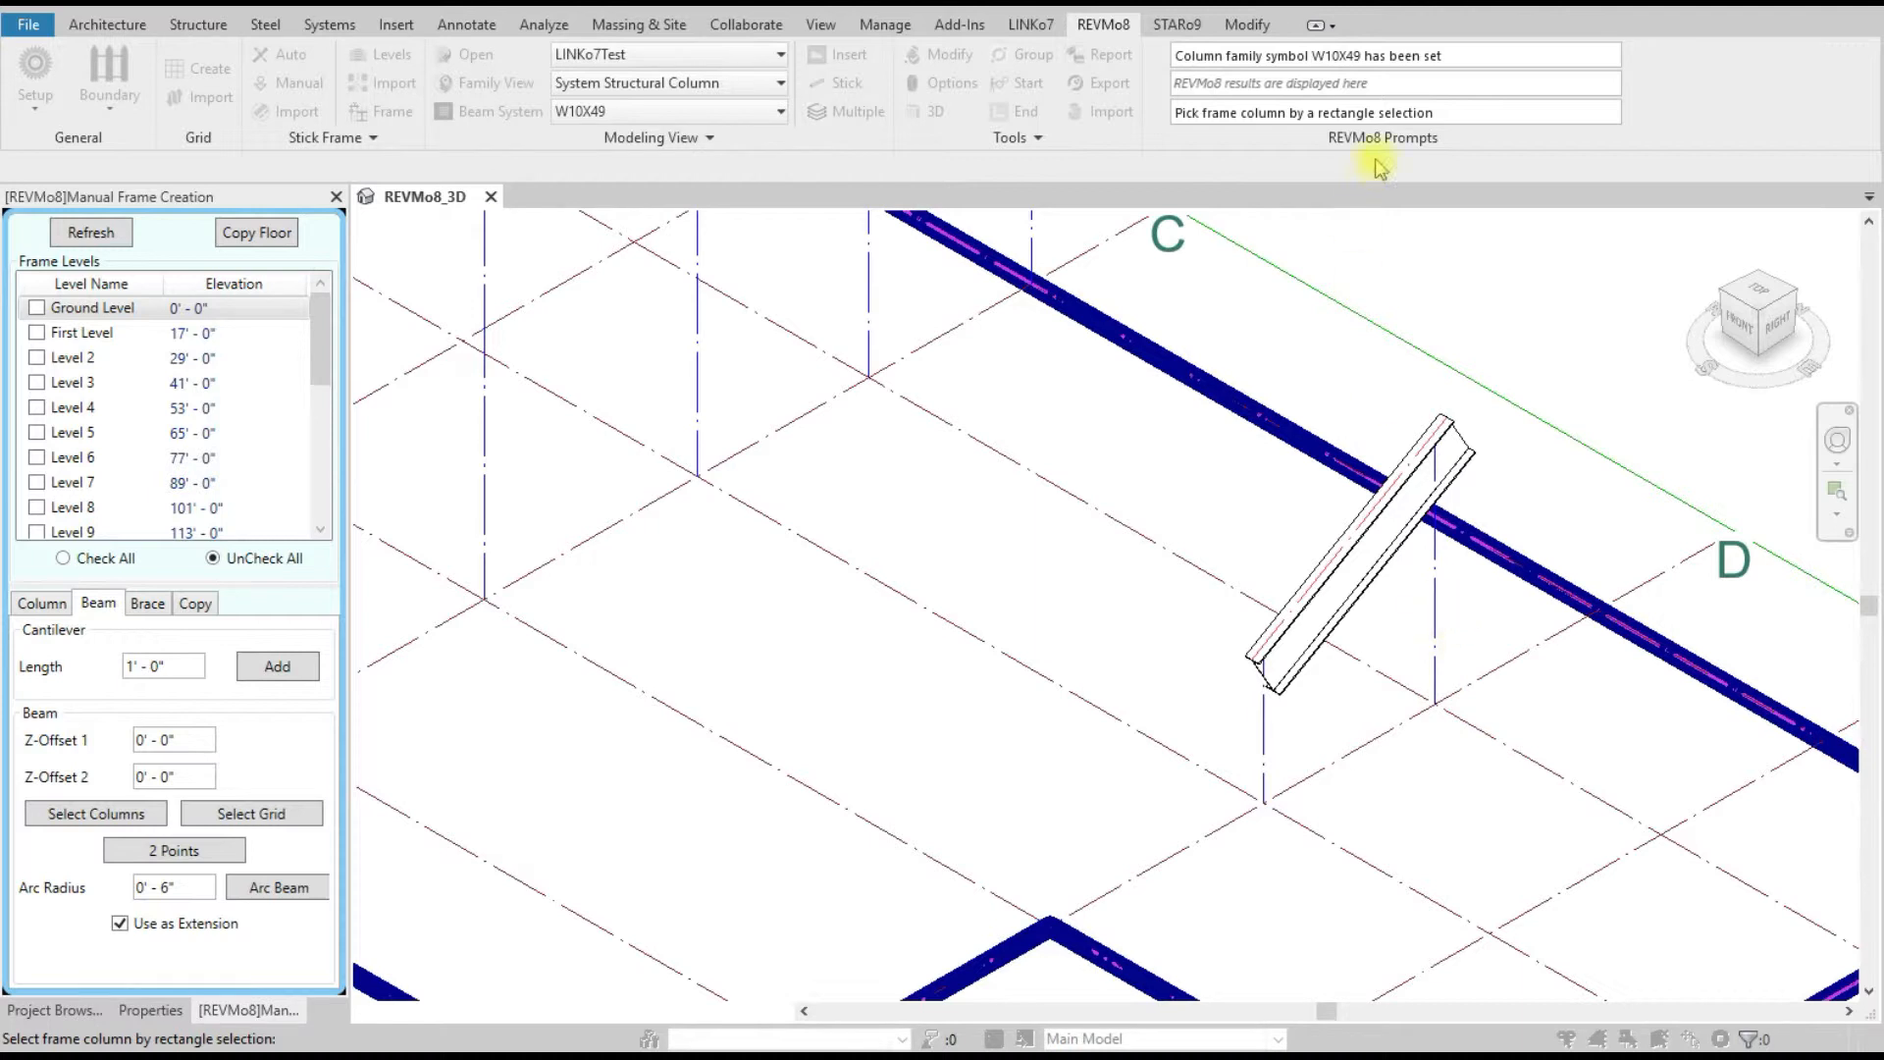
left_click_drag(1463, 636, 1407, 624)
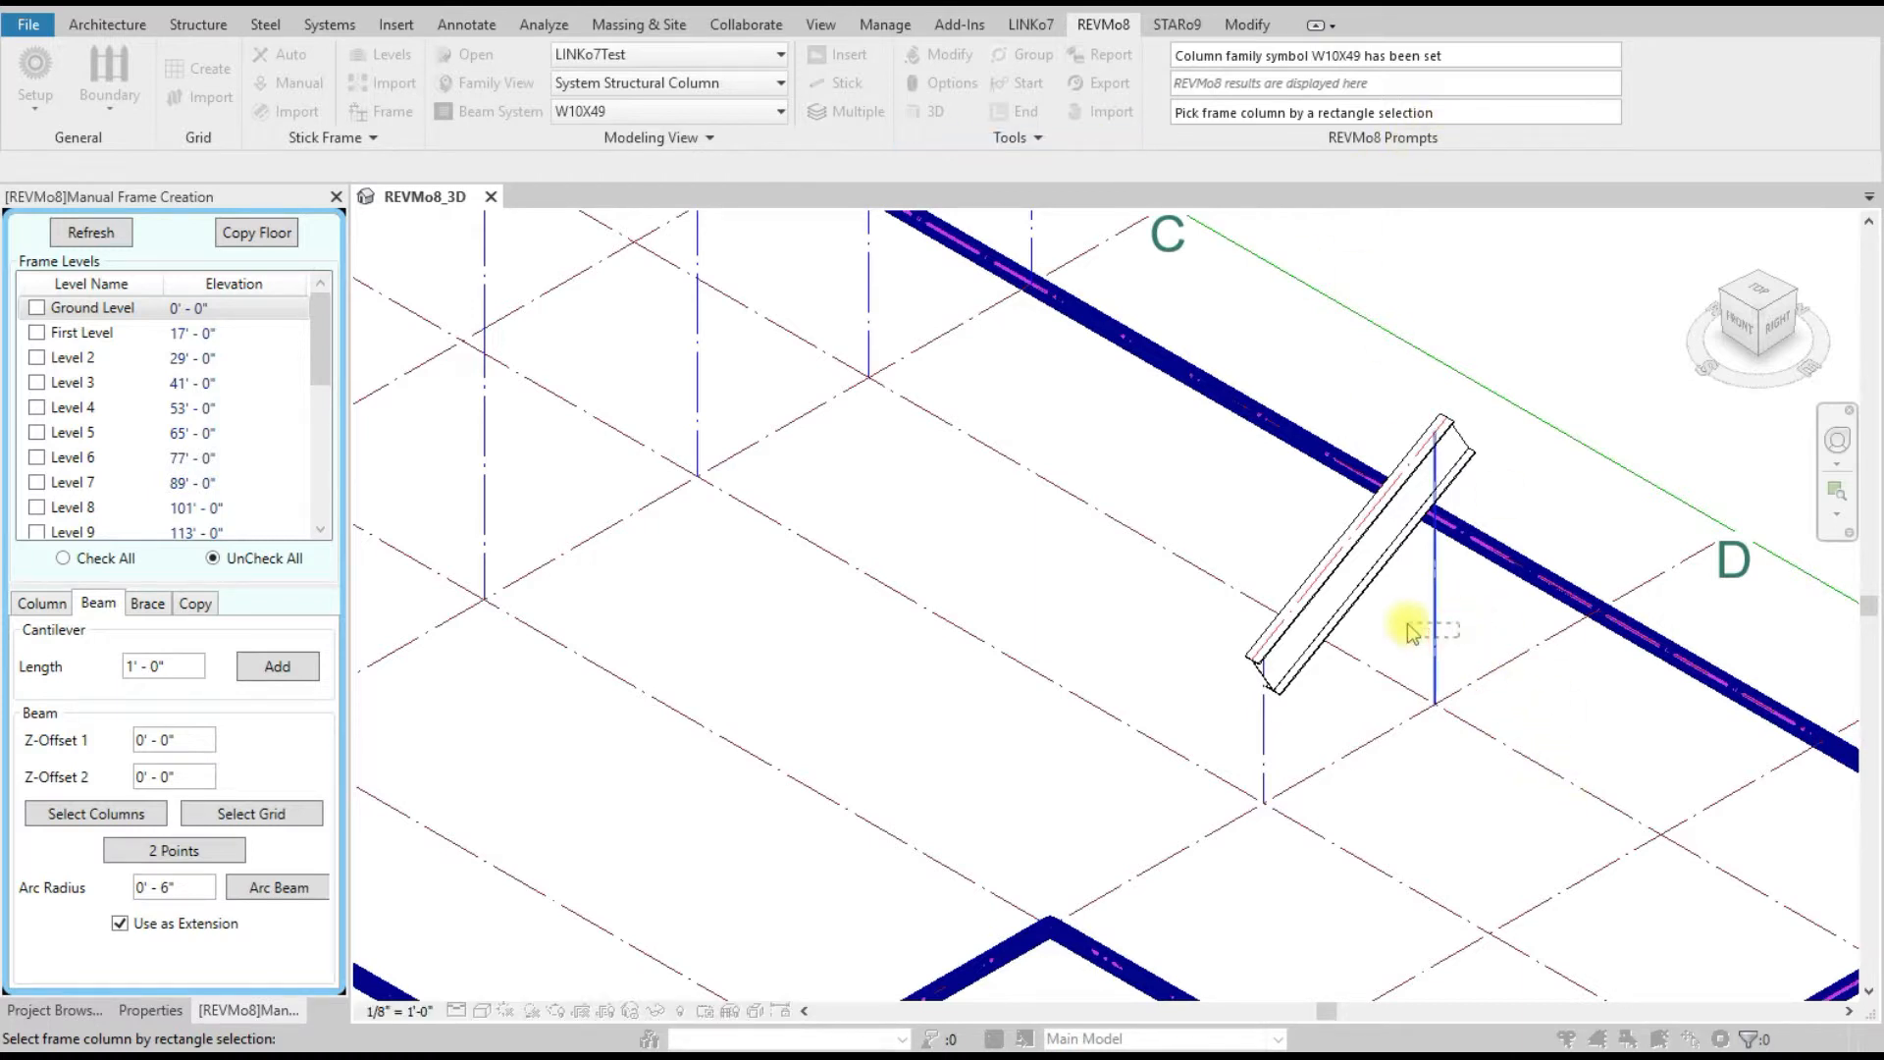
left_click_drag(1305, 728, 1236, 728)
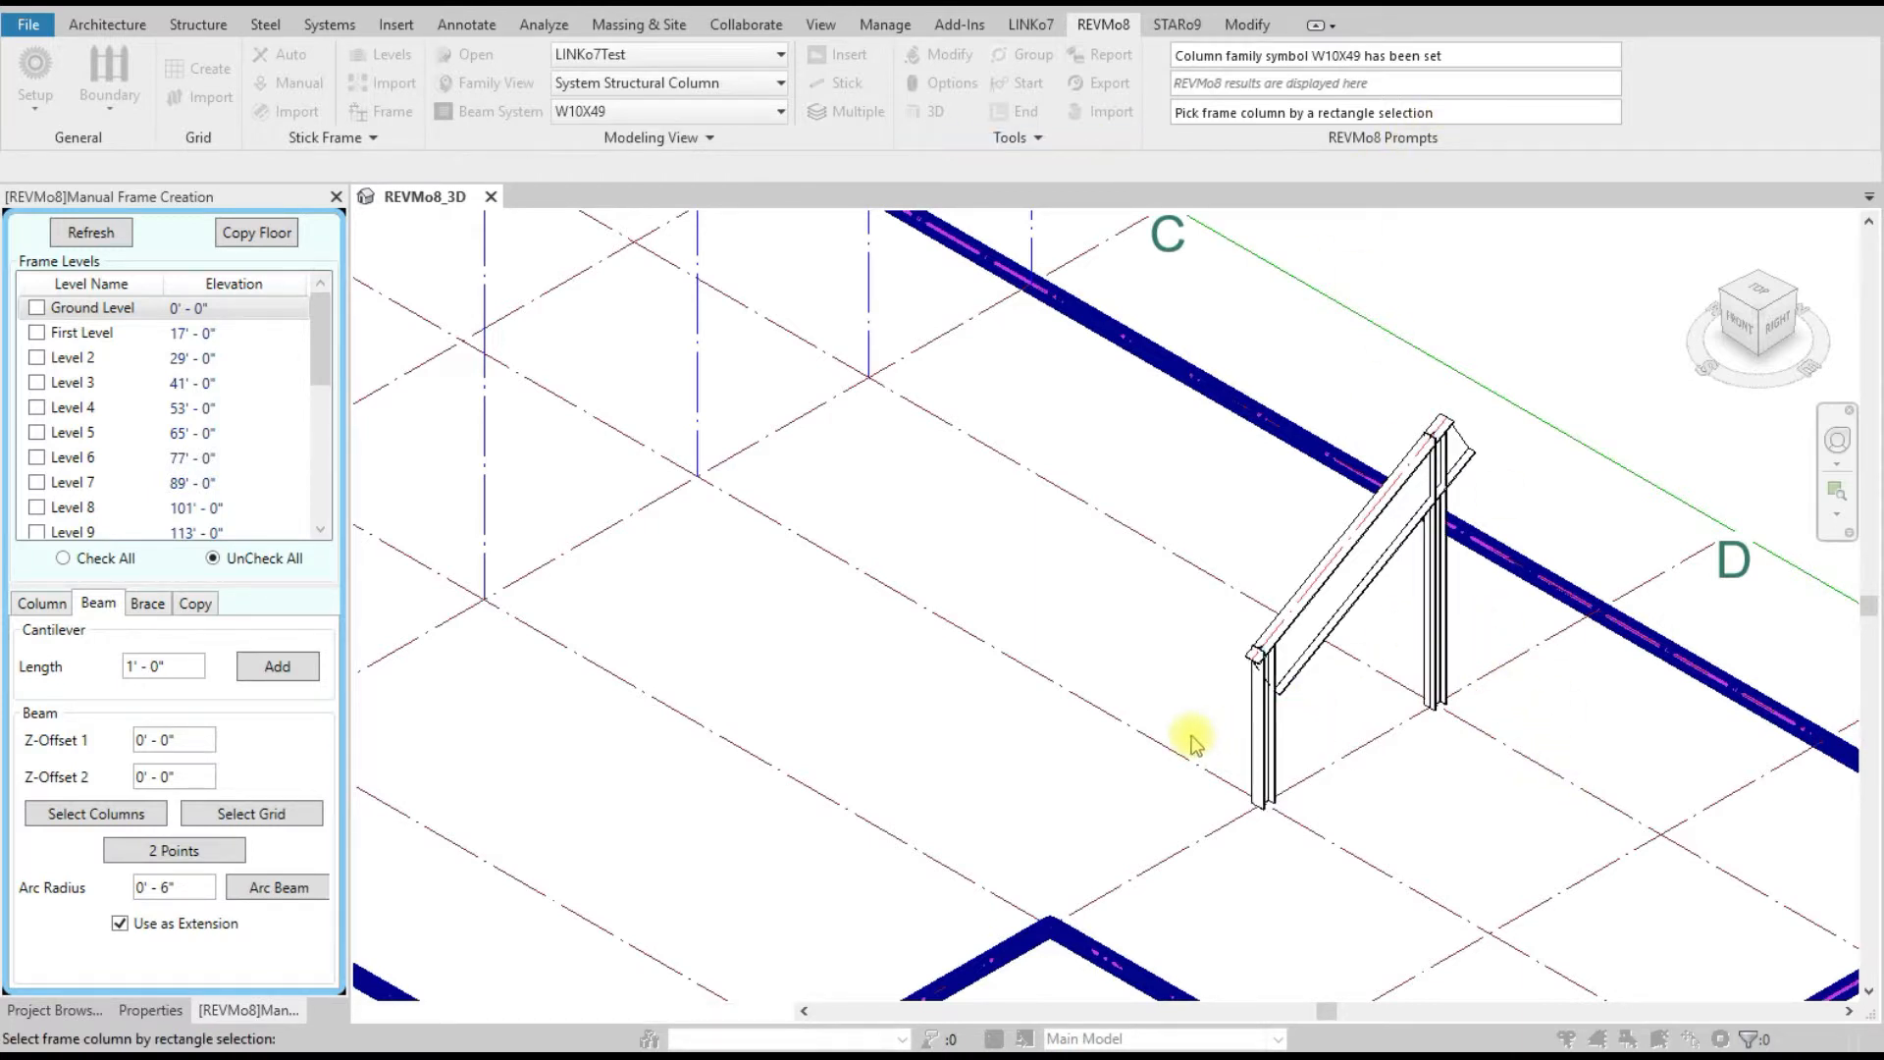
right_click(1053, 585)
left_click(1086, 597)
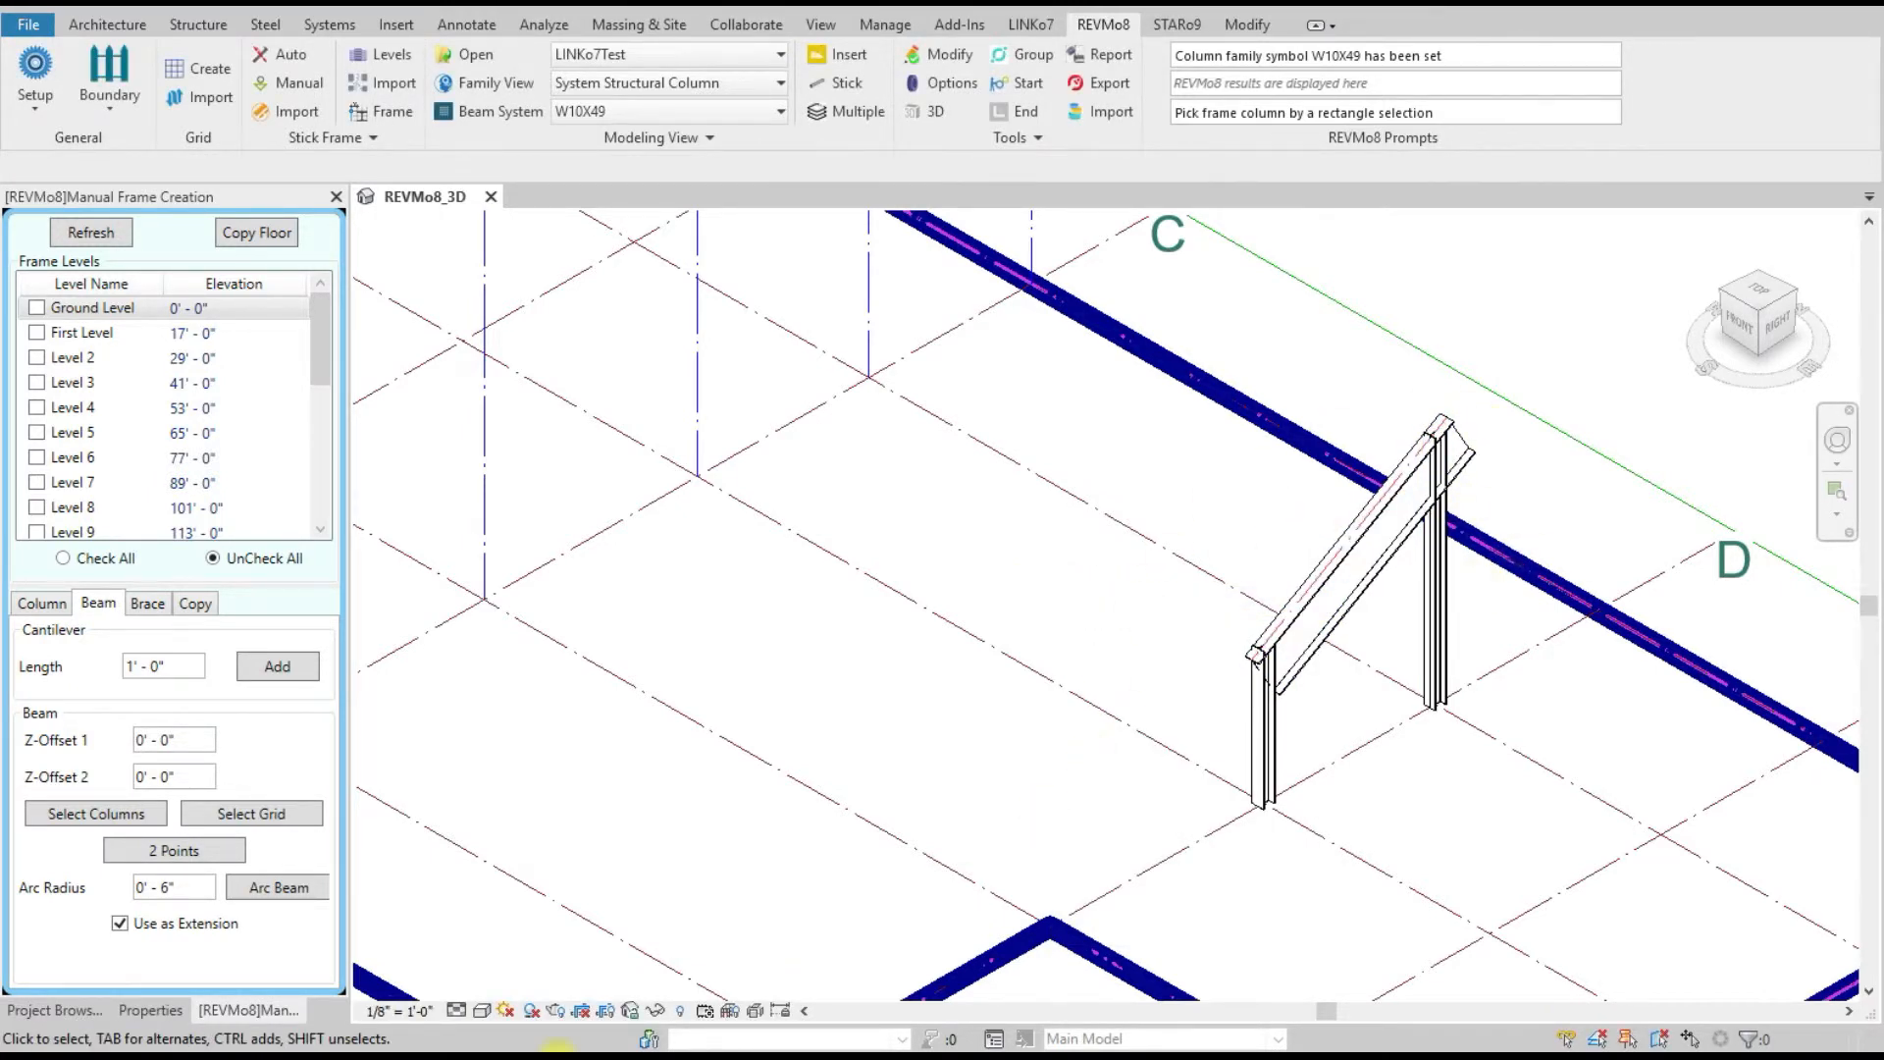
- Set the 3D view's visual style to Shaded
left_click(482, 1012)
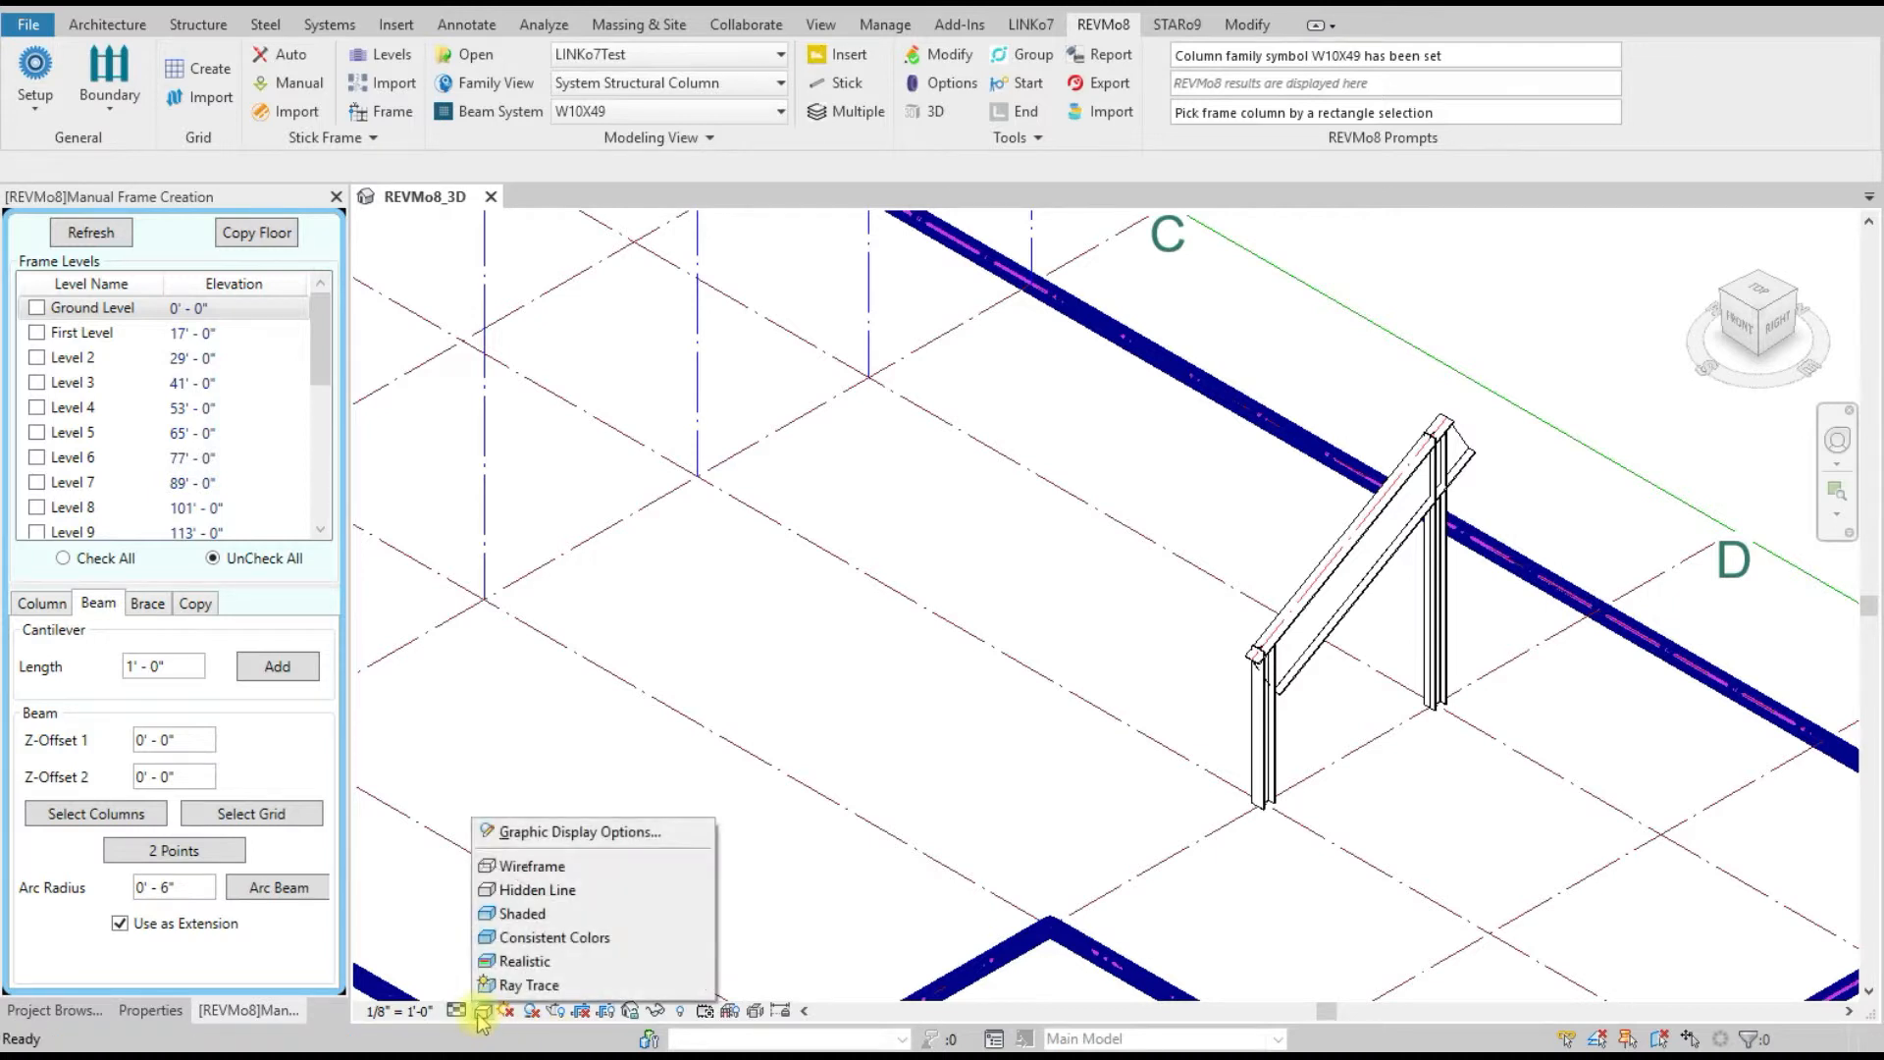
left_click(520, 915)
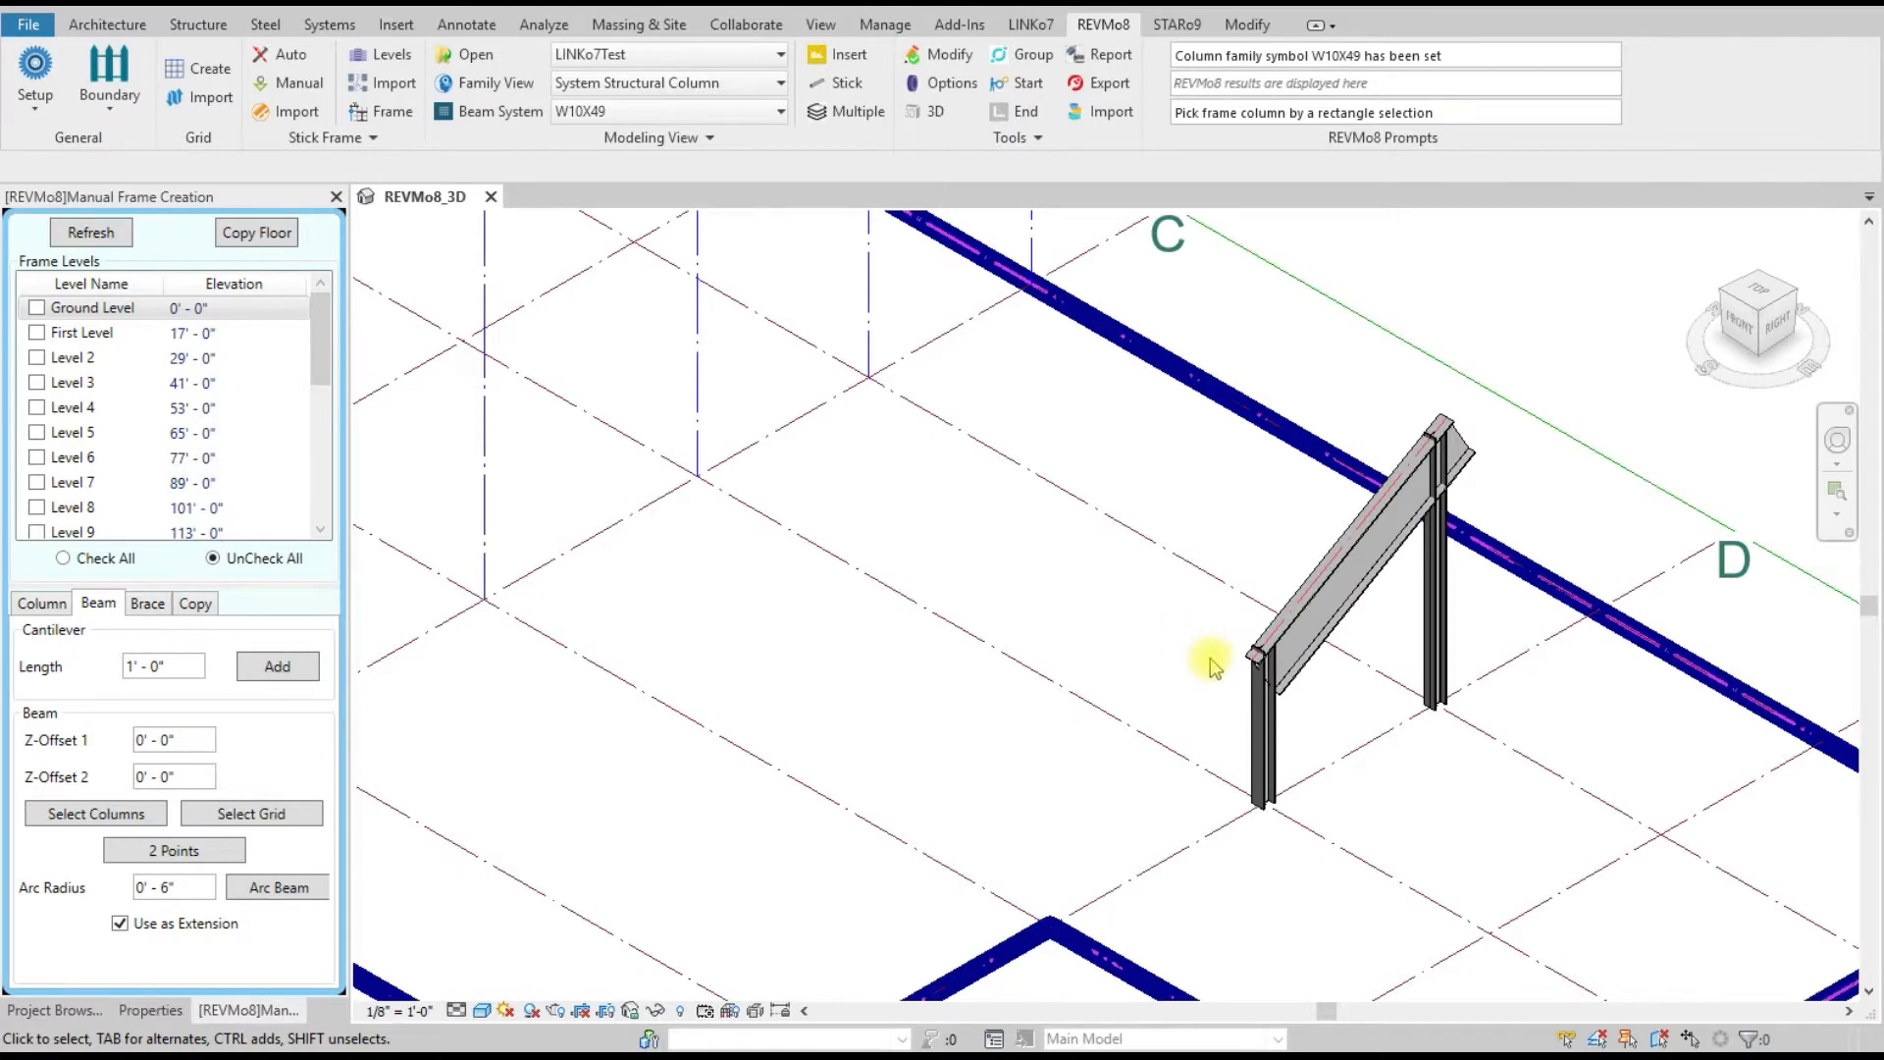
- Create stick beams along grid line C at Ground Level, First Level, Level 2 and Level 3, split at the grid intersections
scroll(1452, 723, "down", 2)
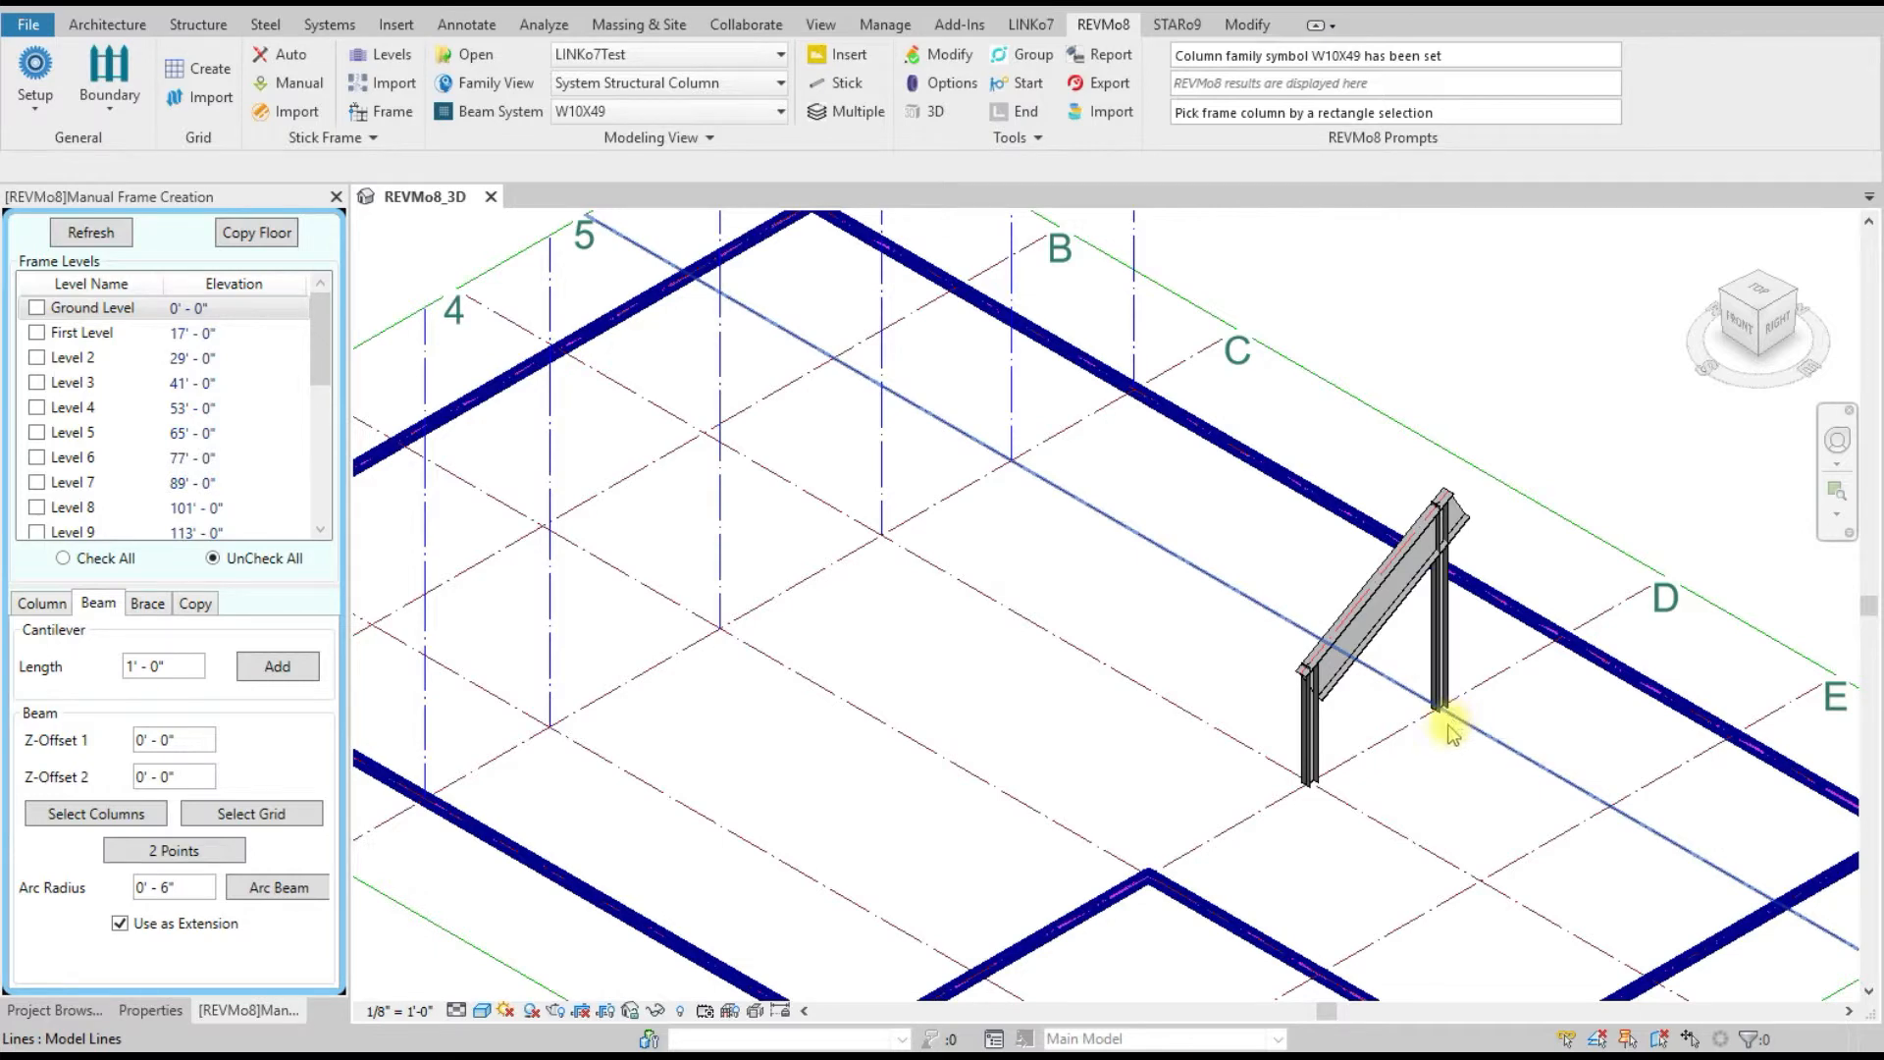
scroll(1451, 746, "down", 1)
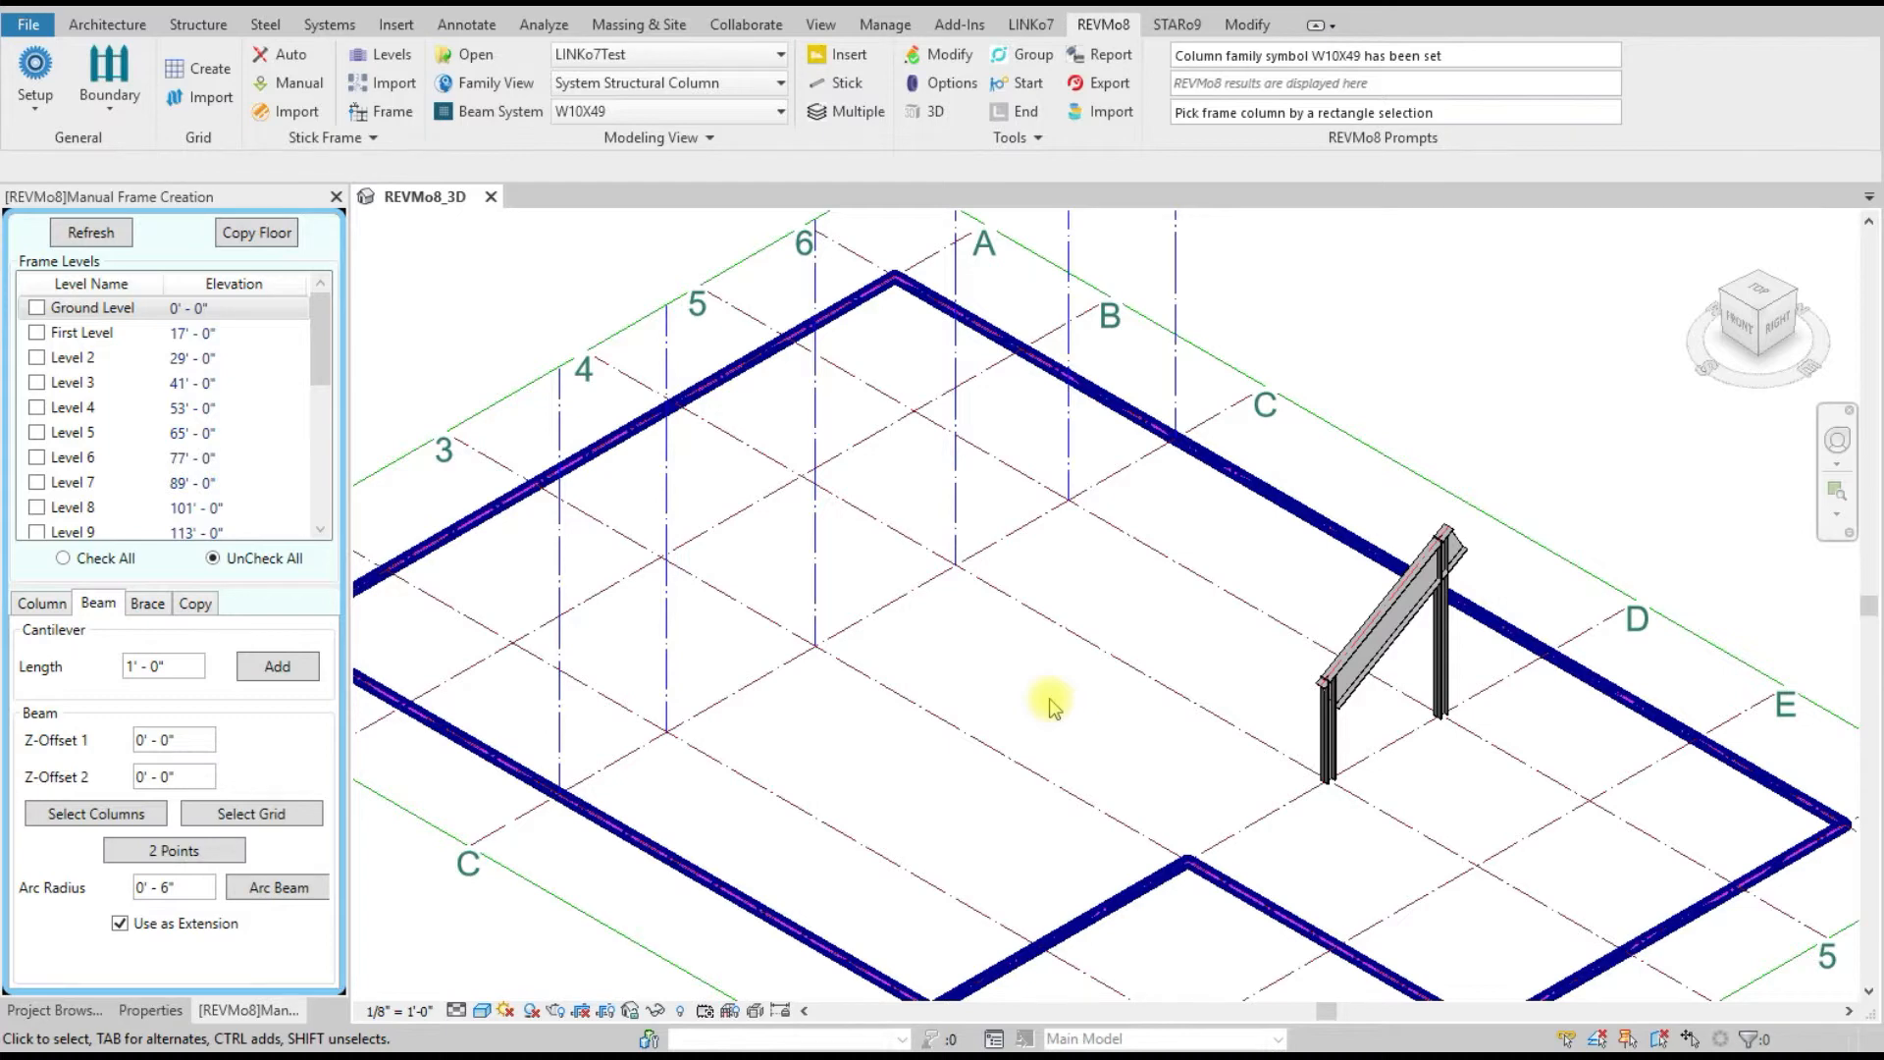
scroll(1066, 705, "down", 1)
right_click(1057, 673)
left_click(1091, 702)
middle_click_drag(1003, 721, 991, 738)
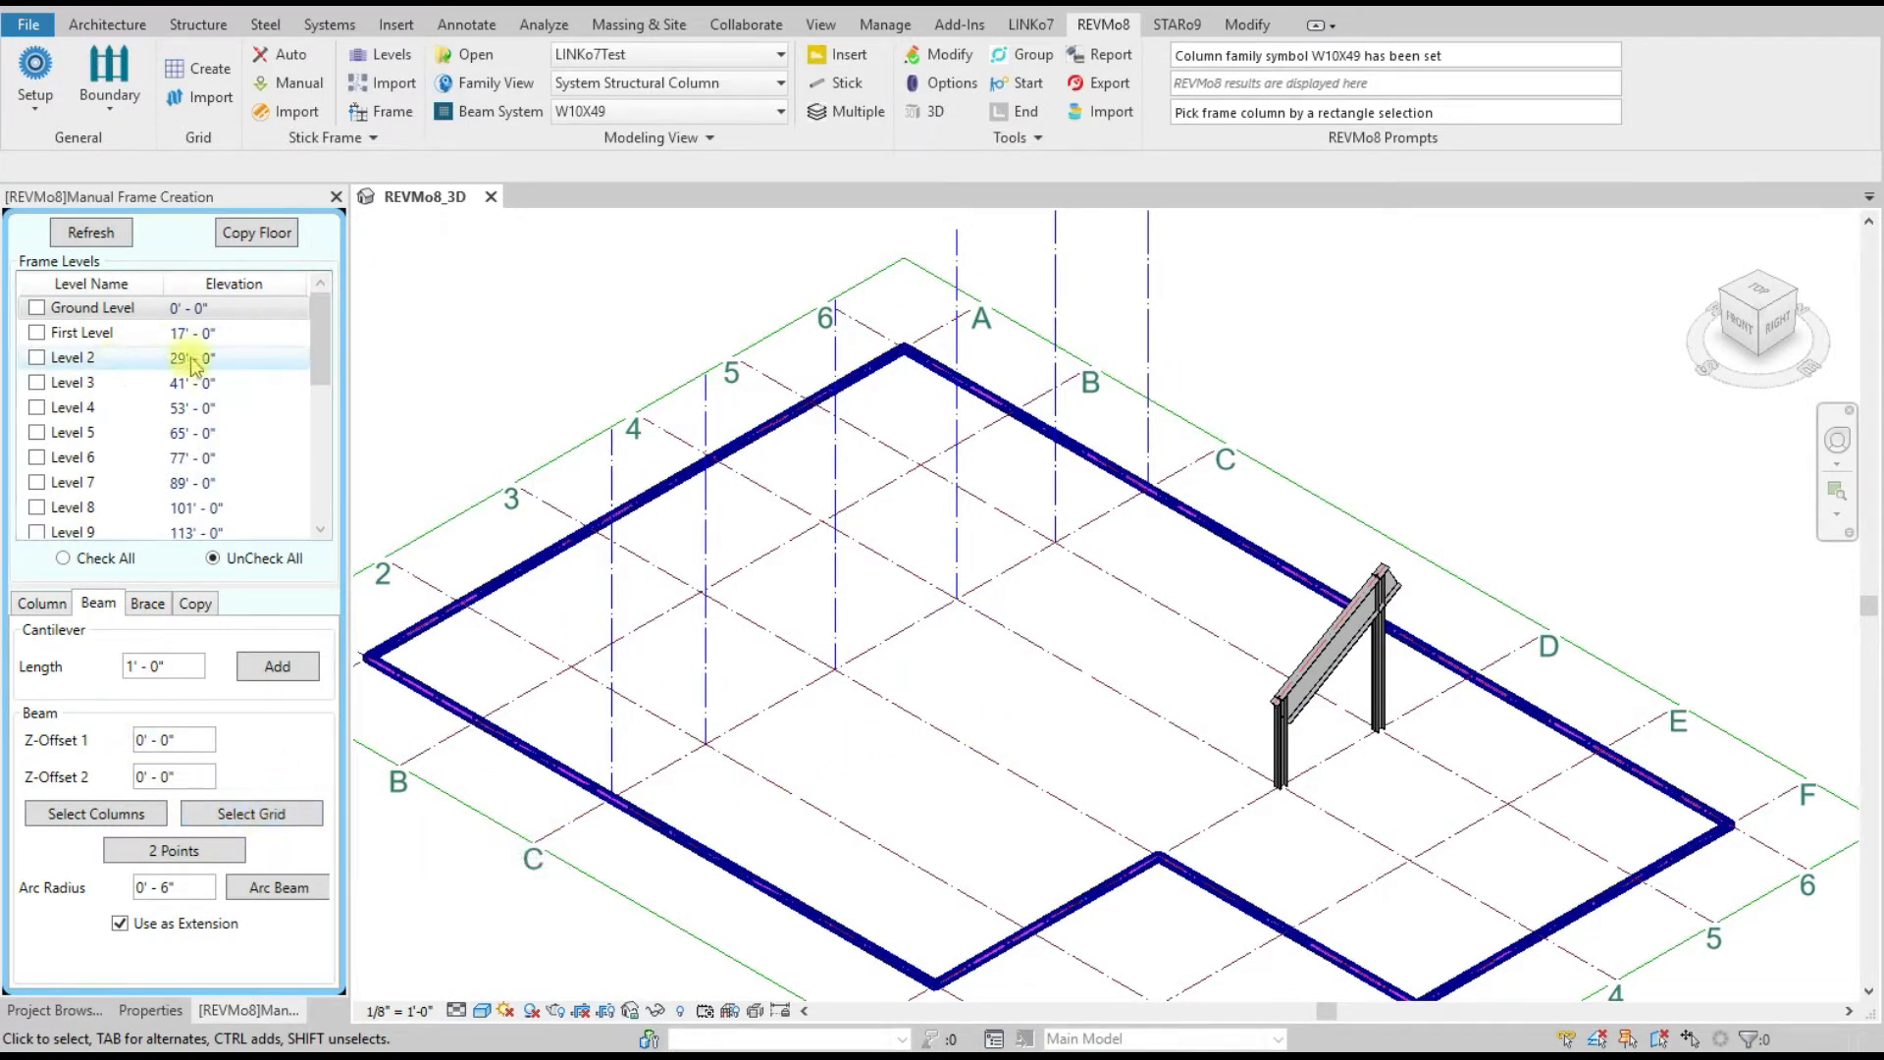
left_click(36, 333)
left_click(36, 357)
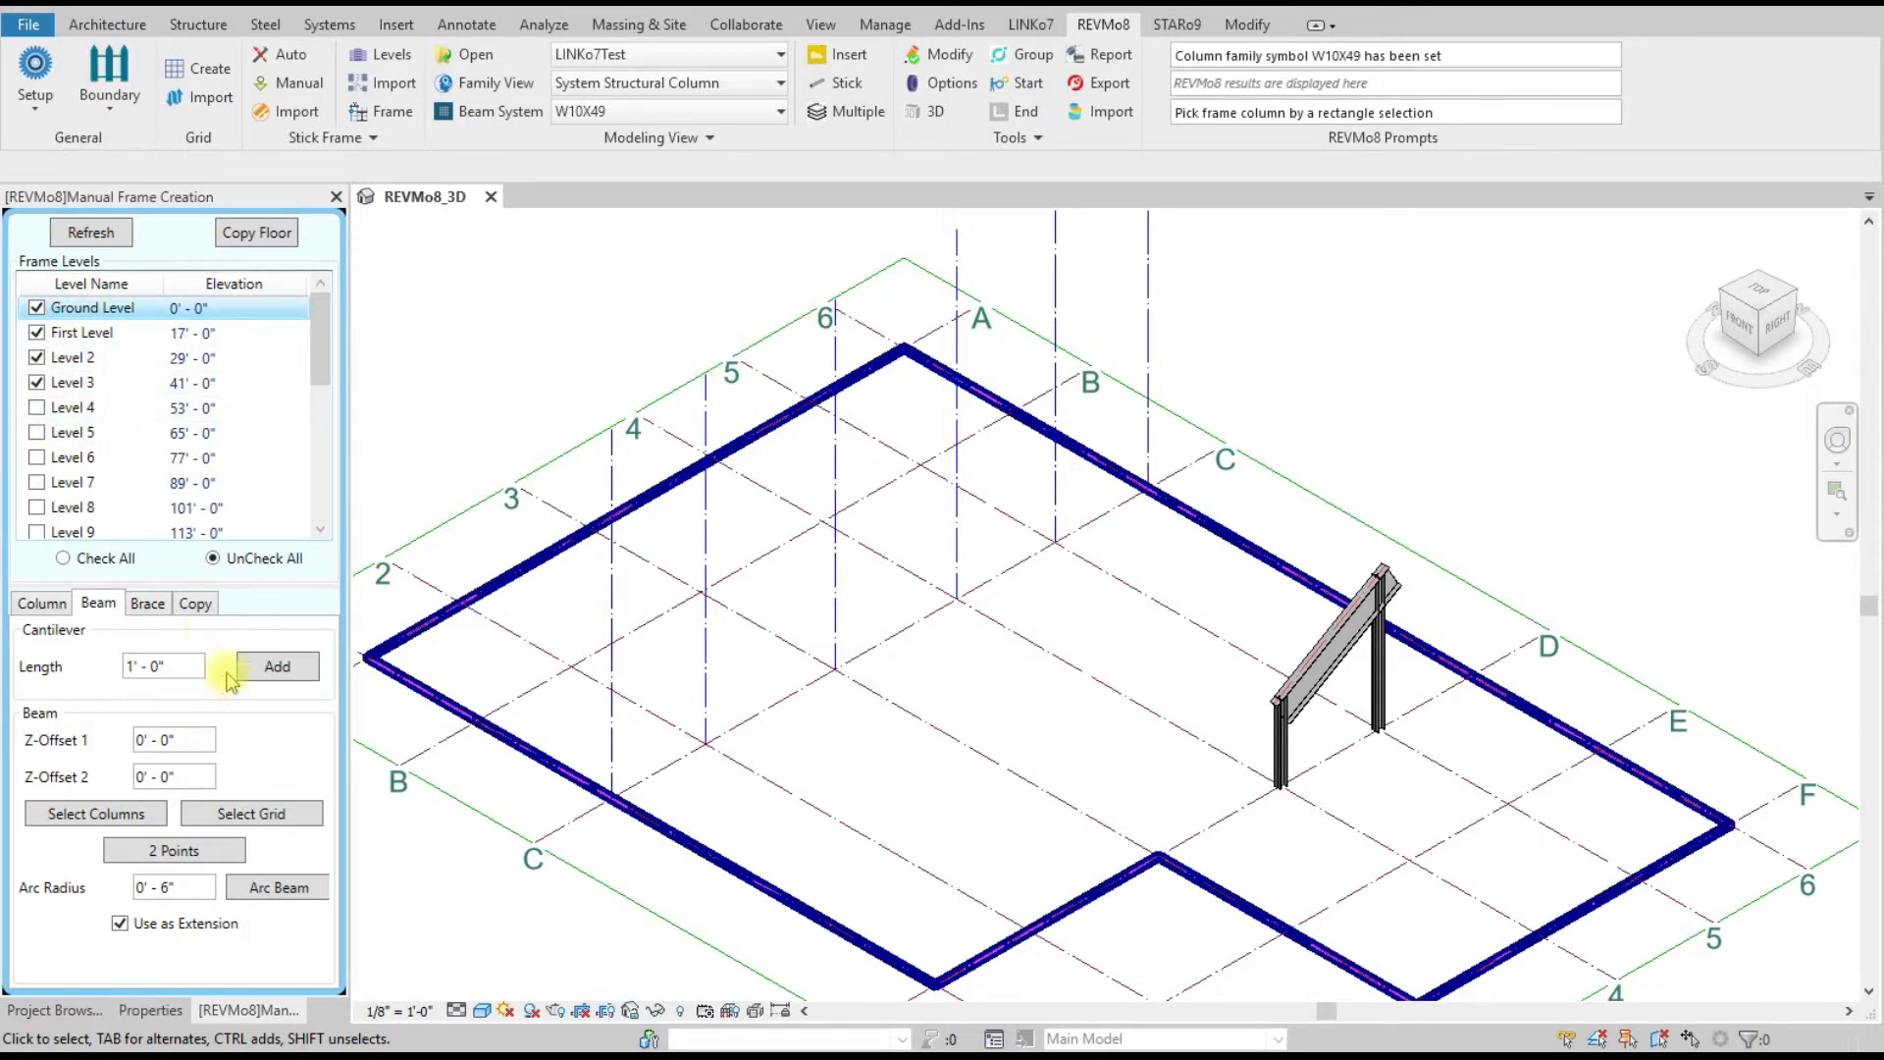
left_click(278, 821)
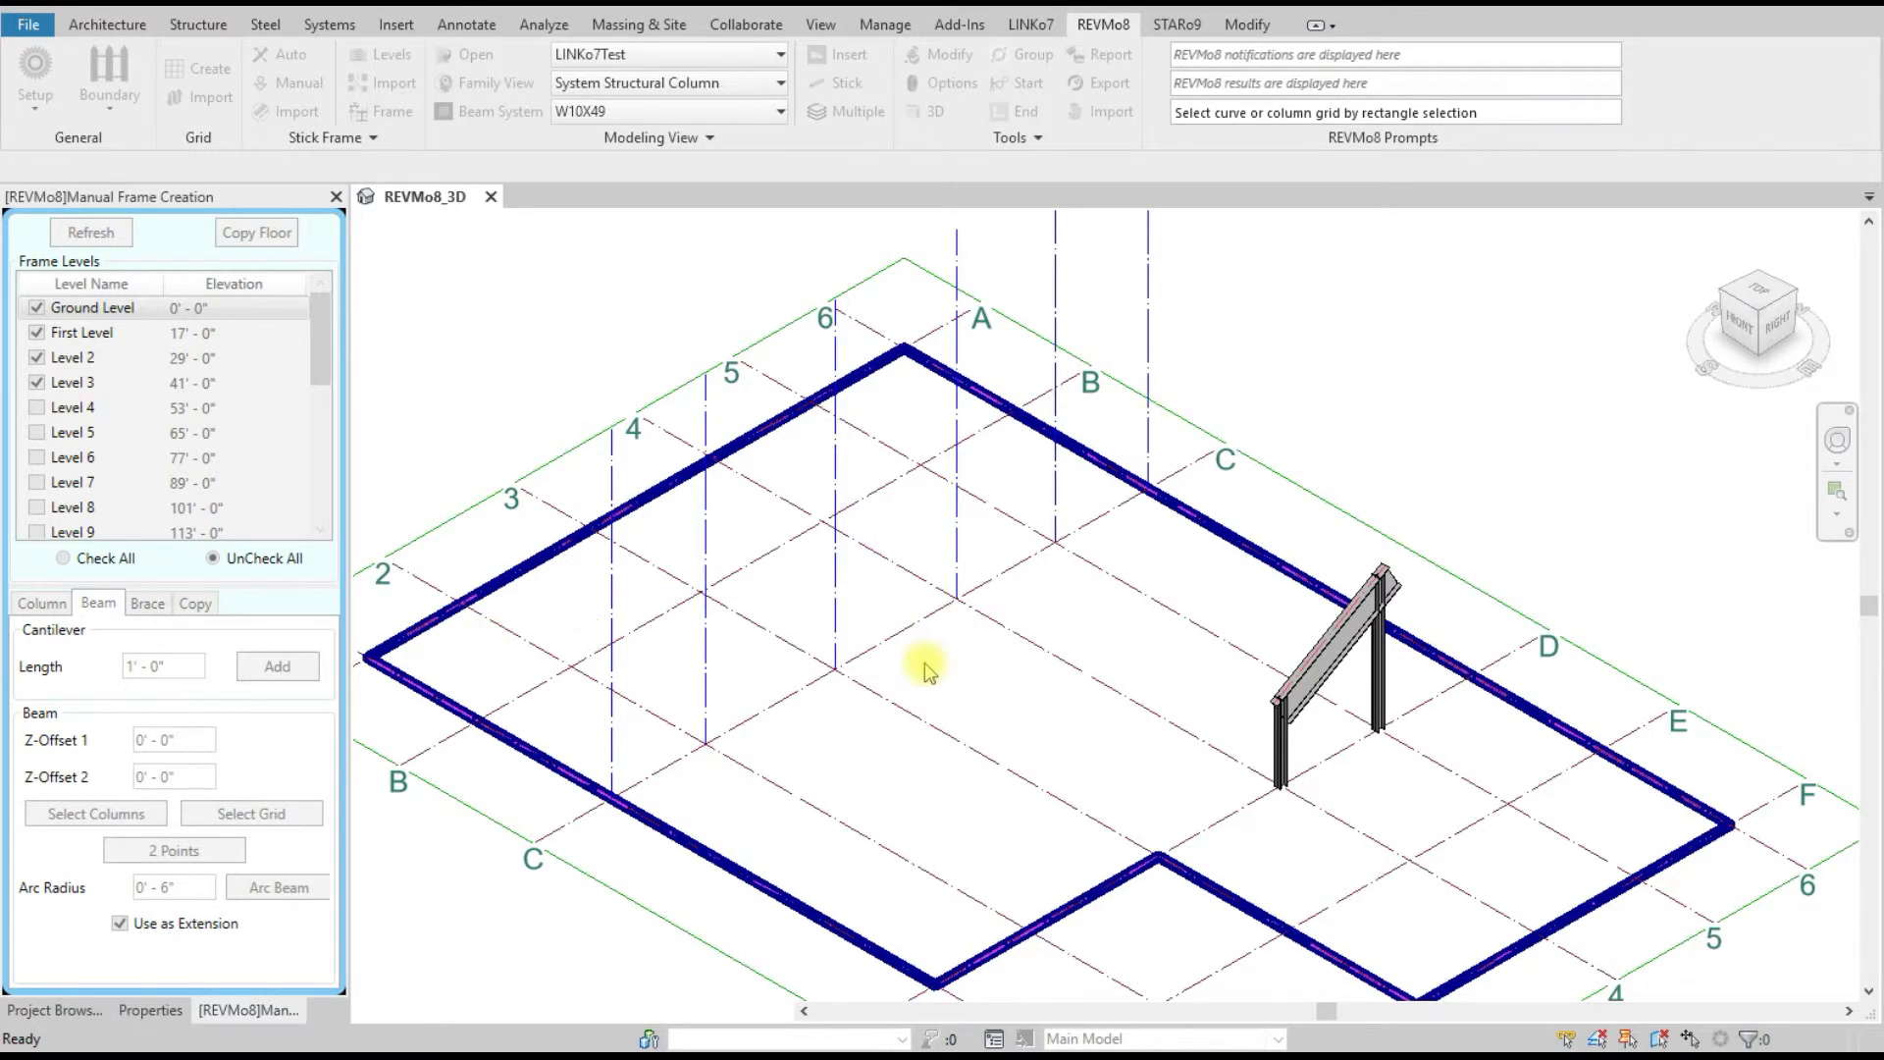
left_click(884, 622)
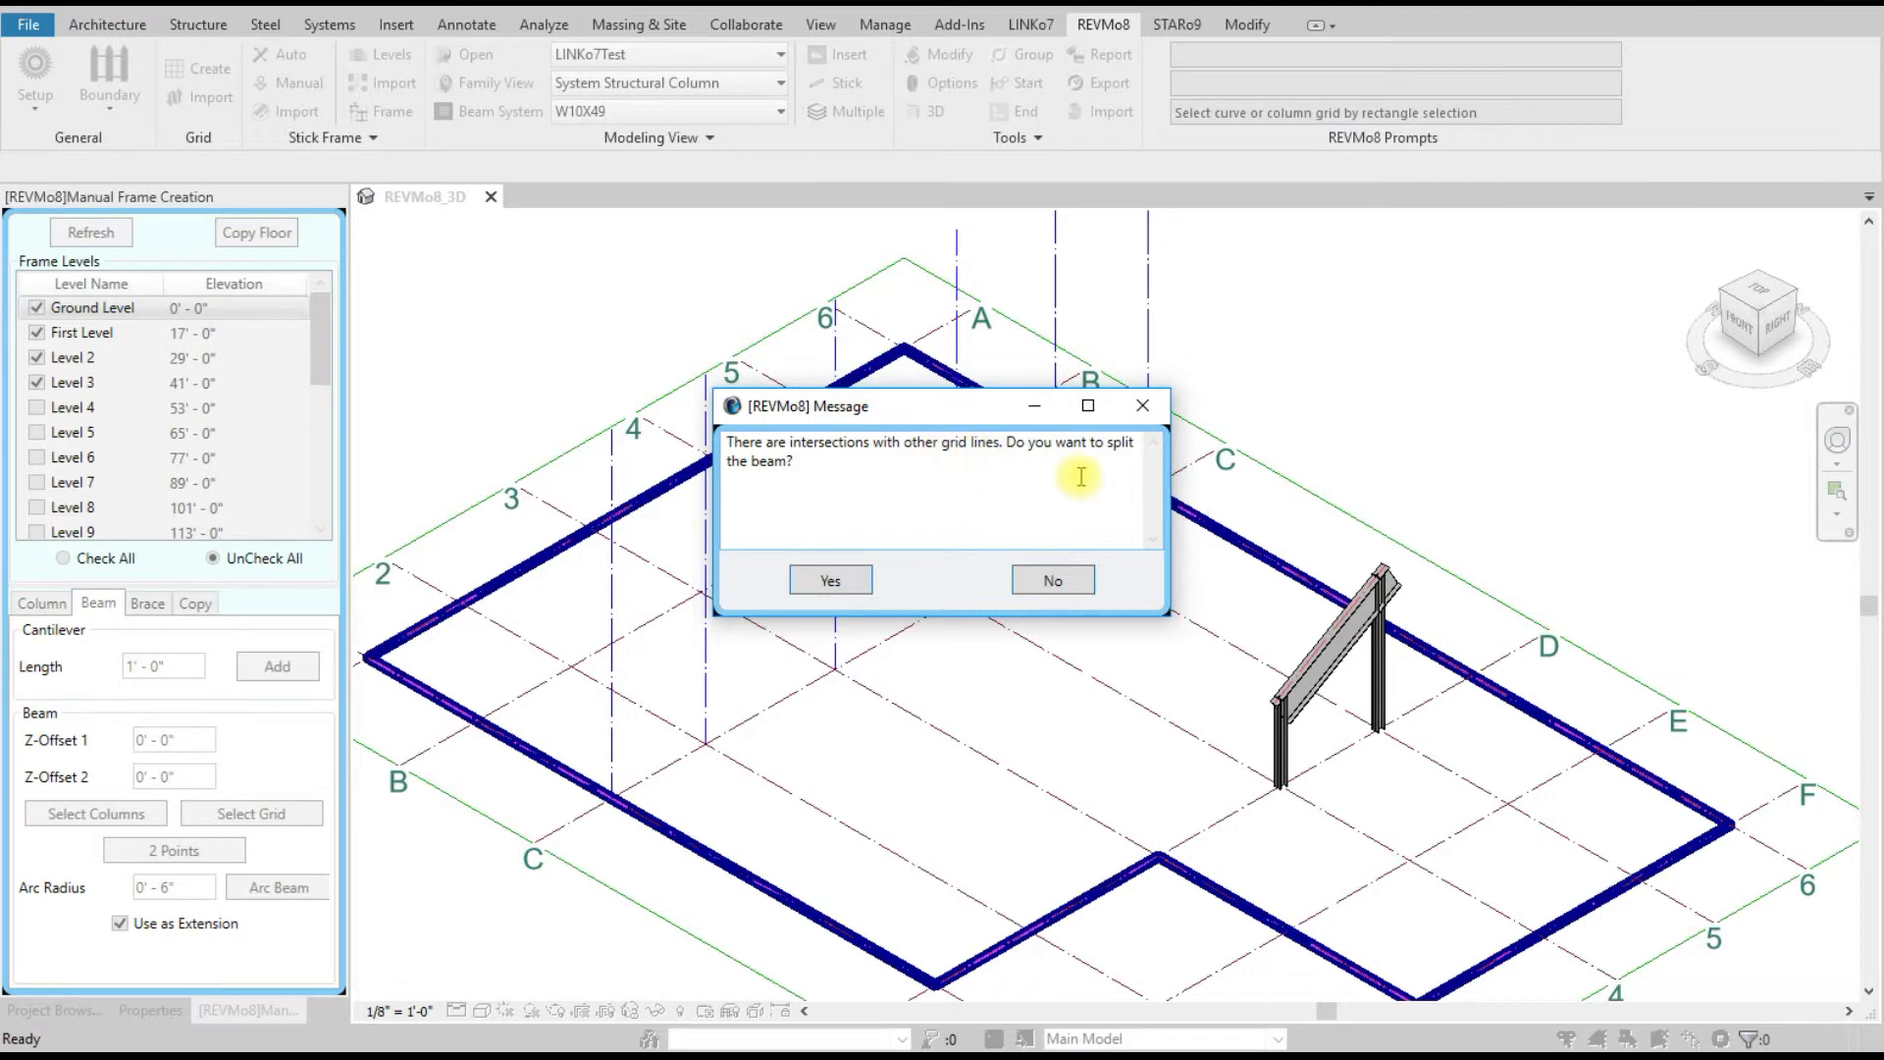
left_click(825, 580)
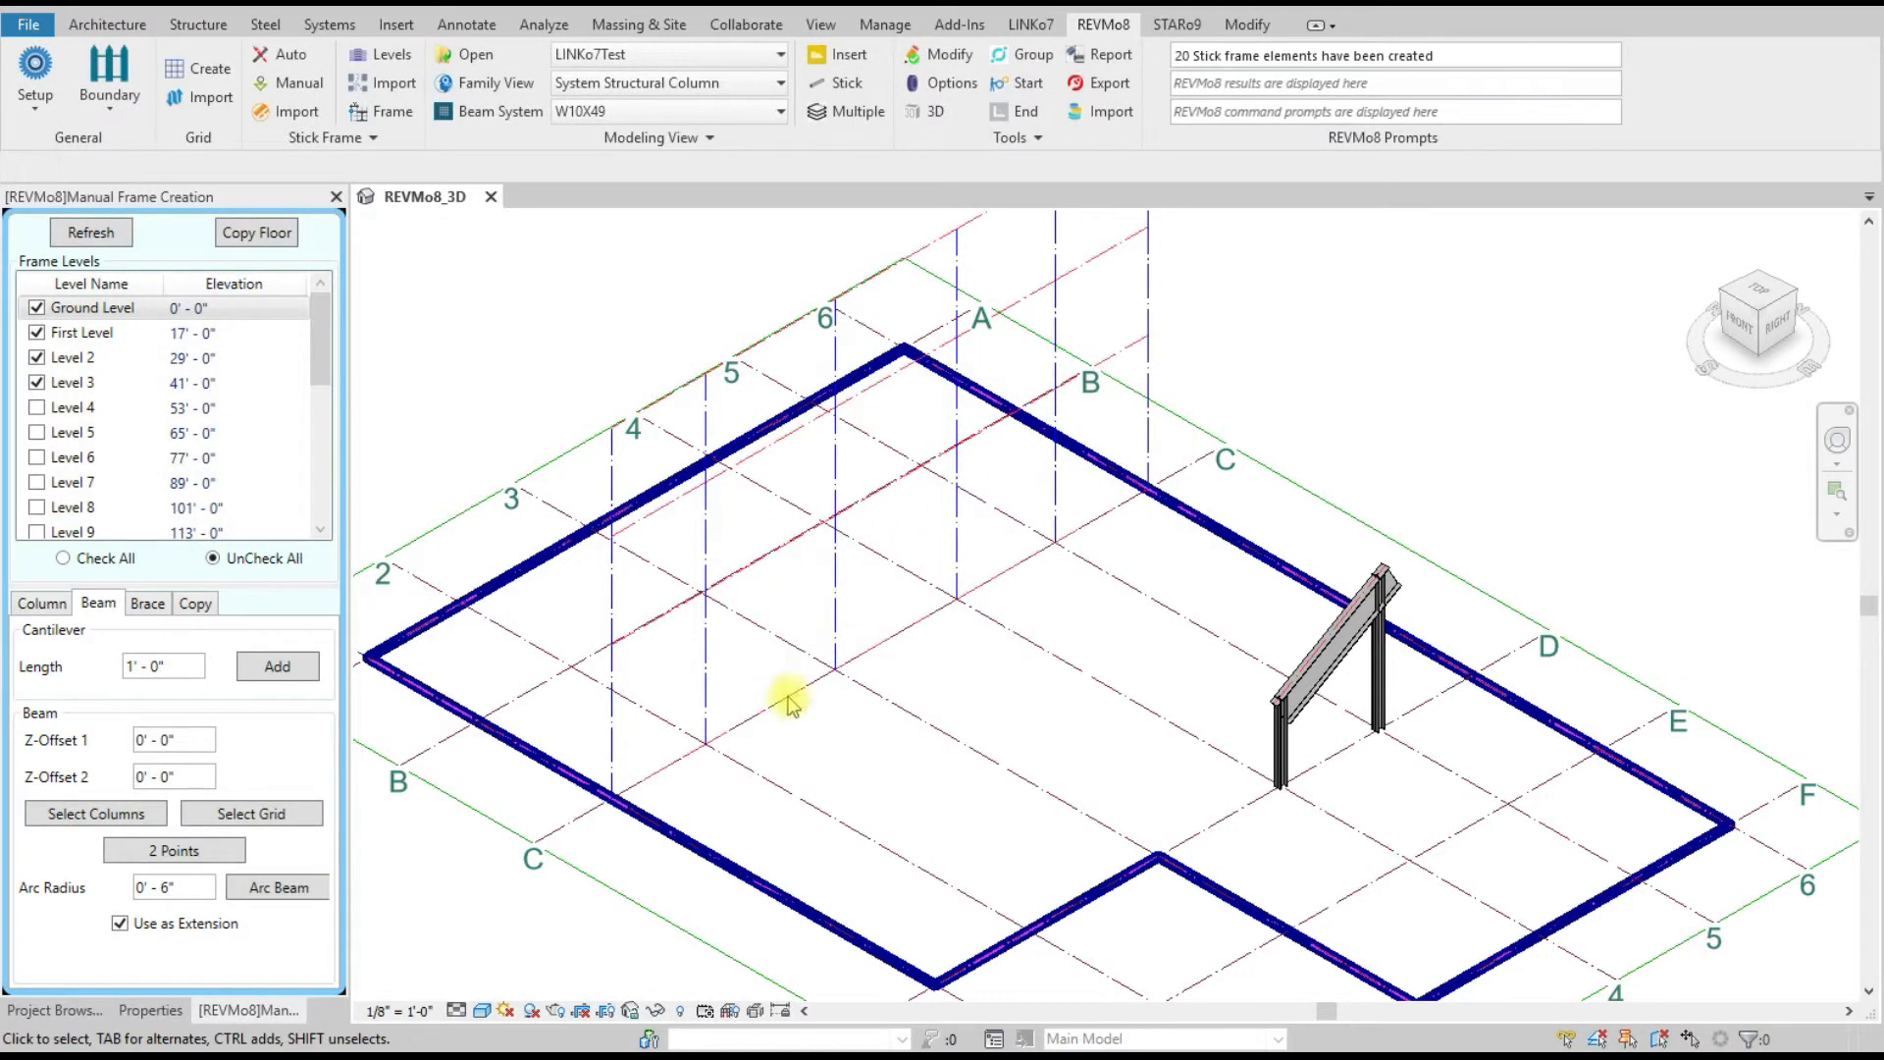
- Create X-Brace stick bracing between columns C-2 and C-1 from Ground Level up to Level 3
left_click(1835, 447)
left_click_drag(1055, 525, 962, 417)
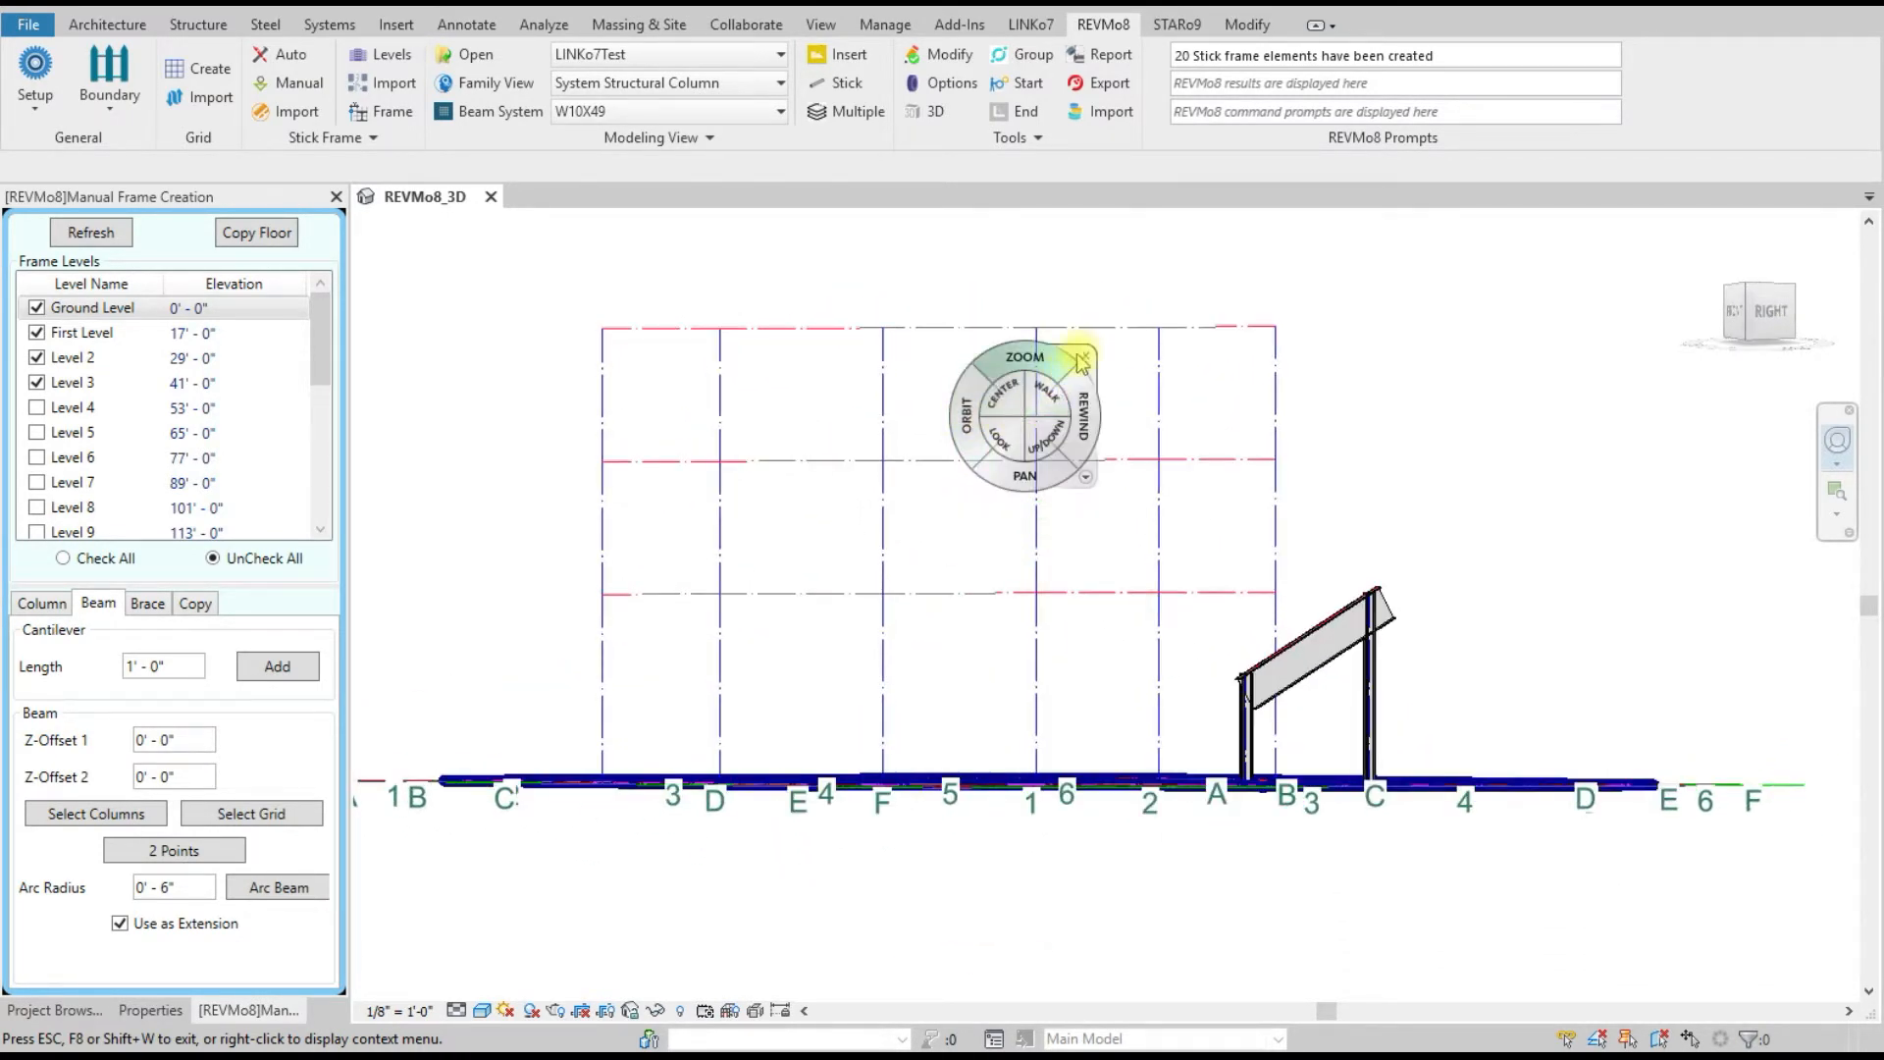
left_click(1083, 359)
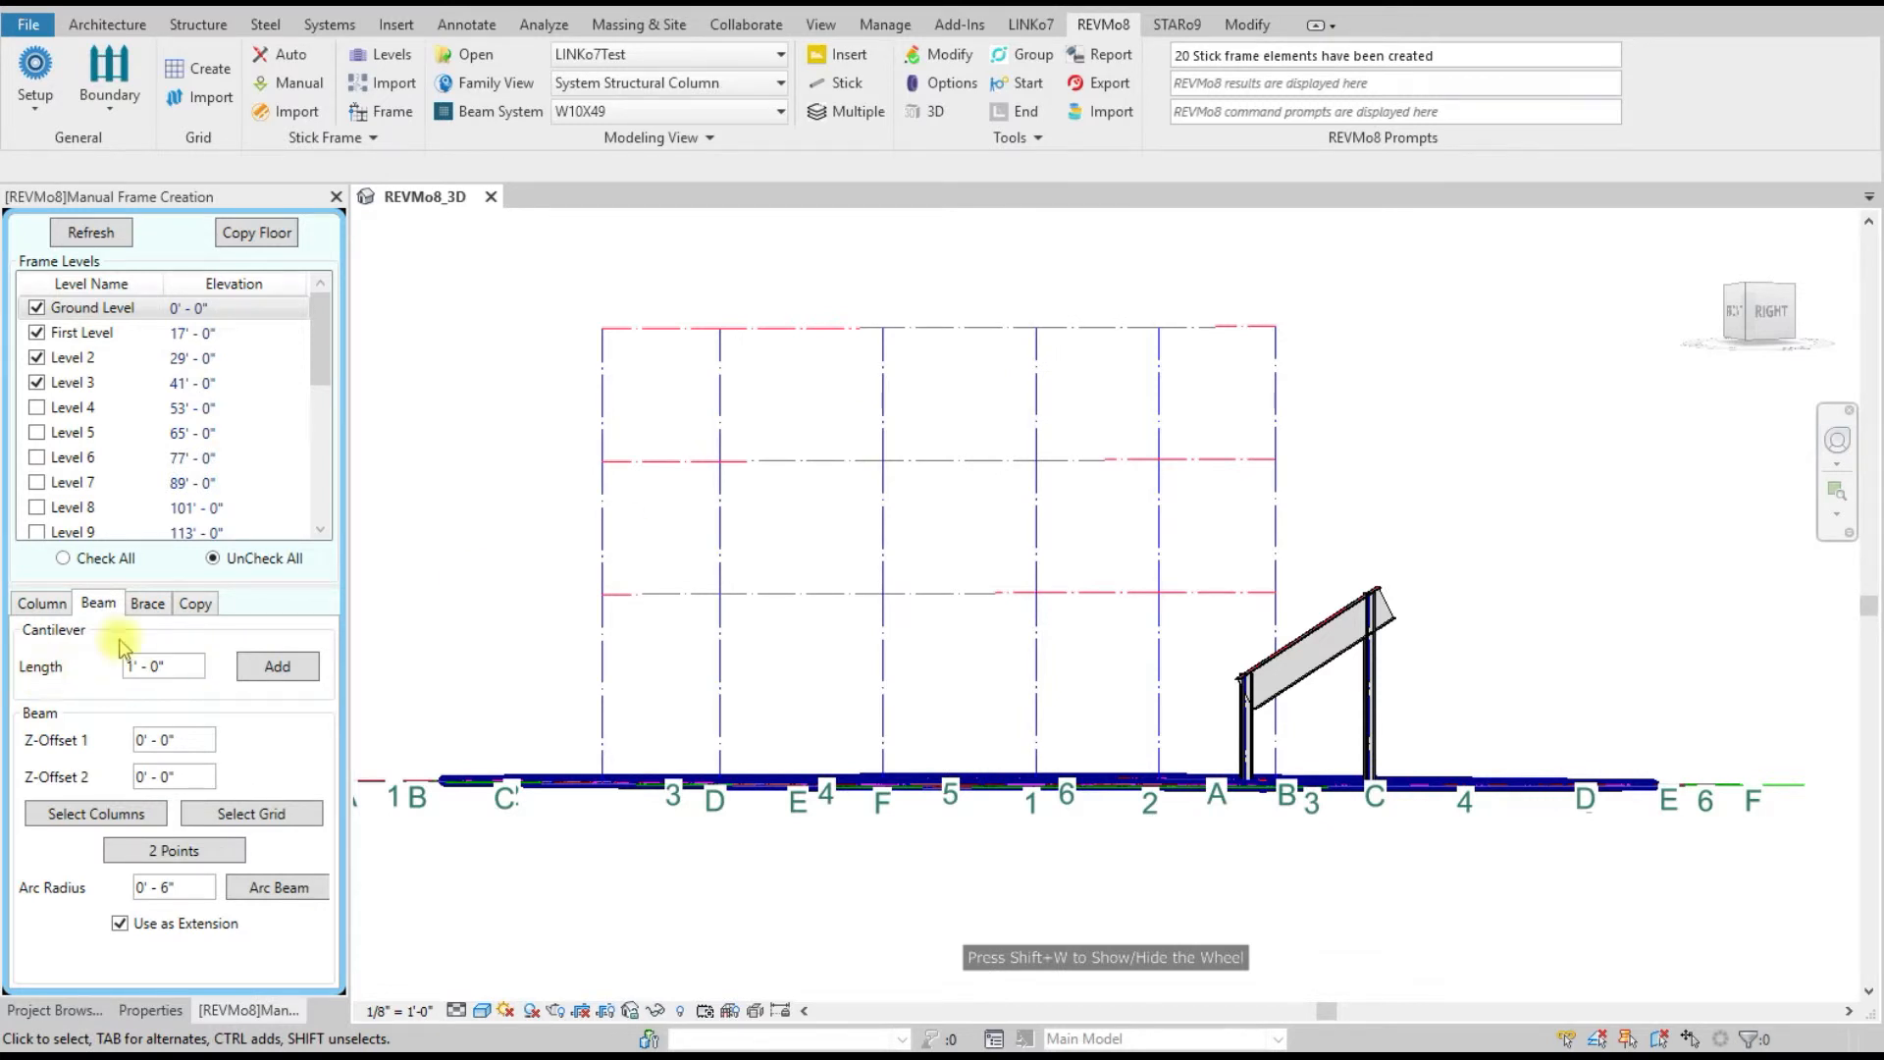
left_click(139, 606)
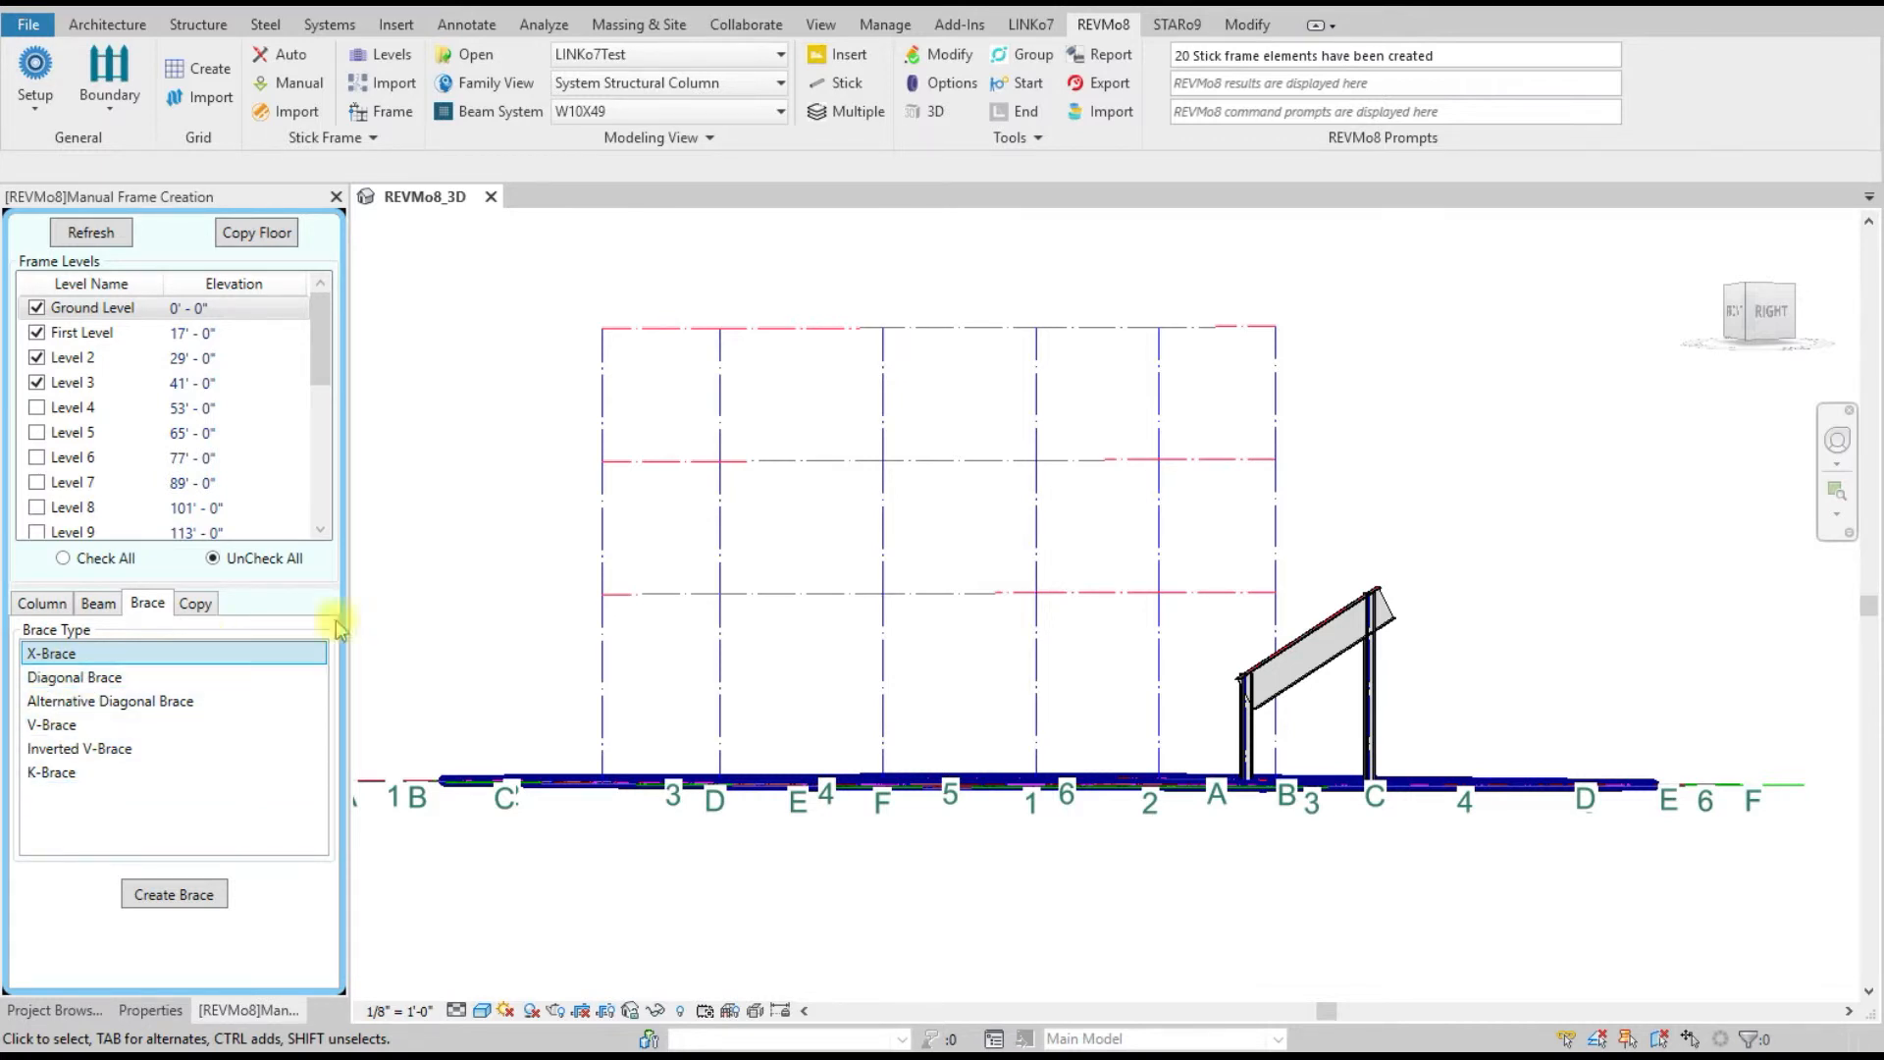
left_click(1267, 111)
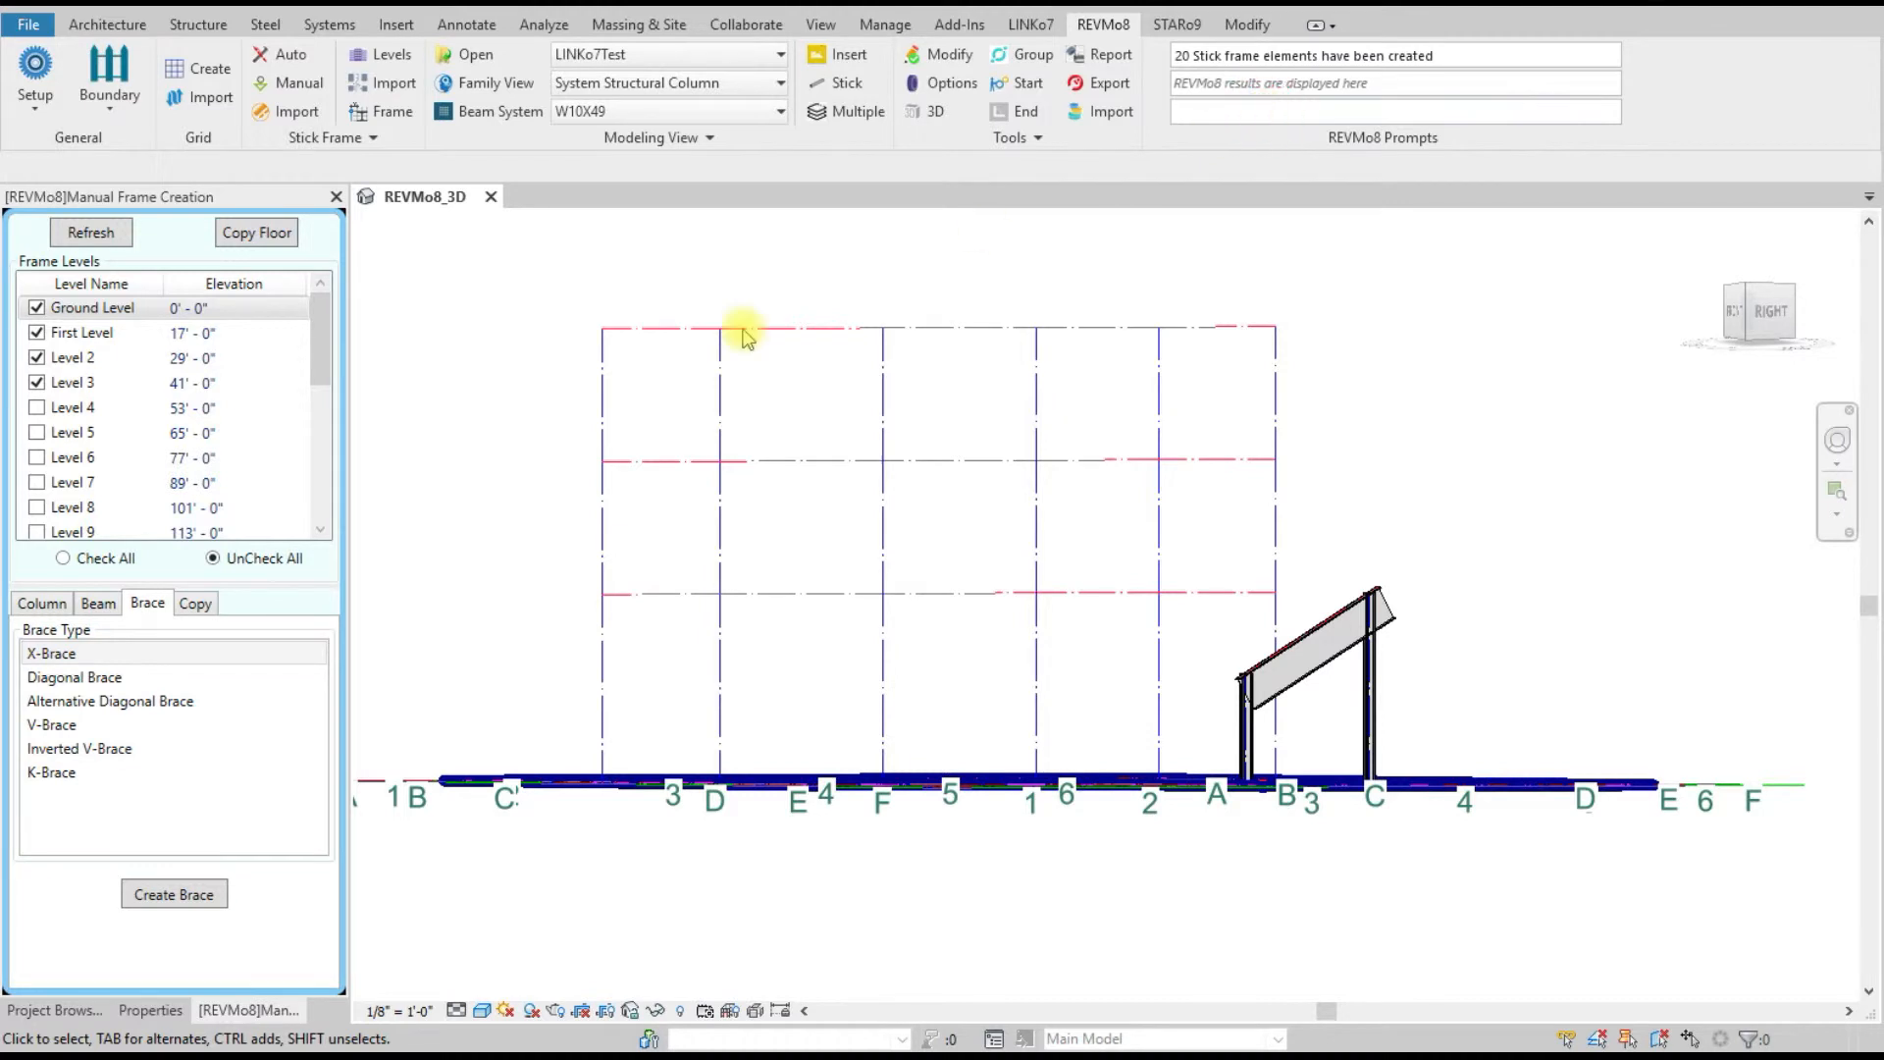
left_click(169, 895)
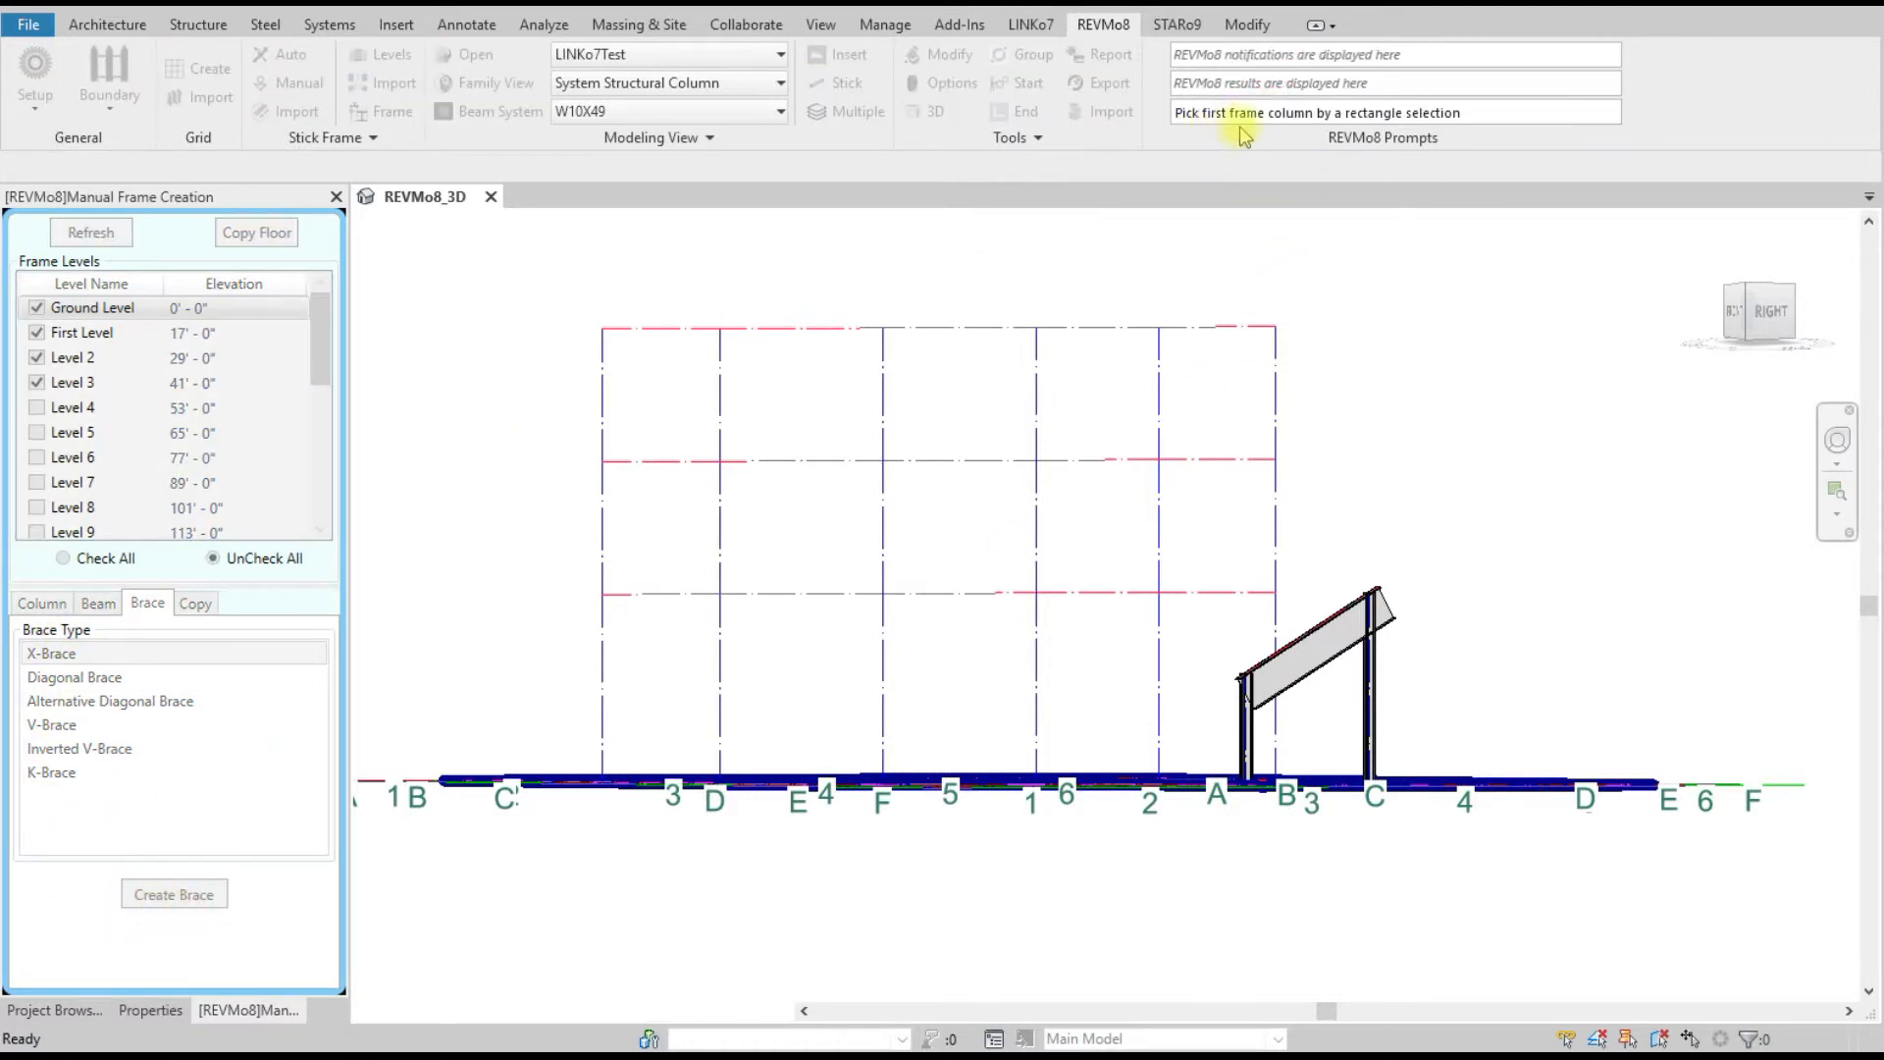
left_click_drag(751, 707, 694, 698)
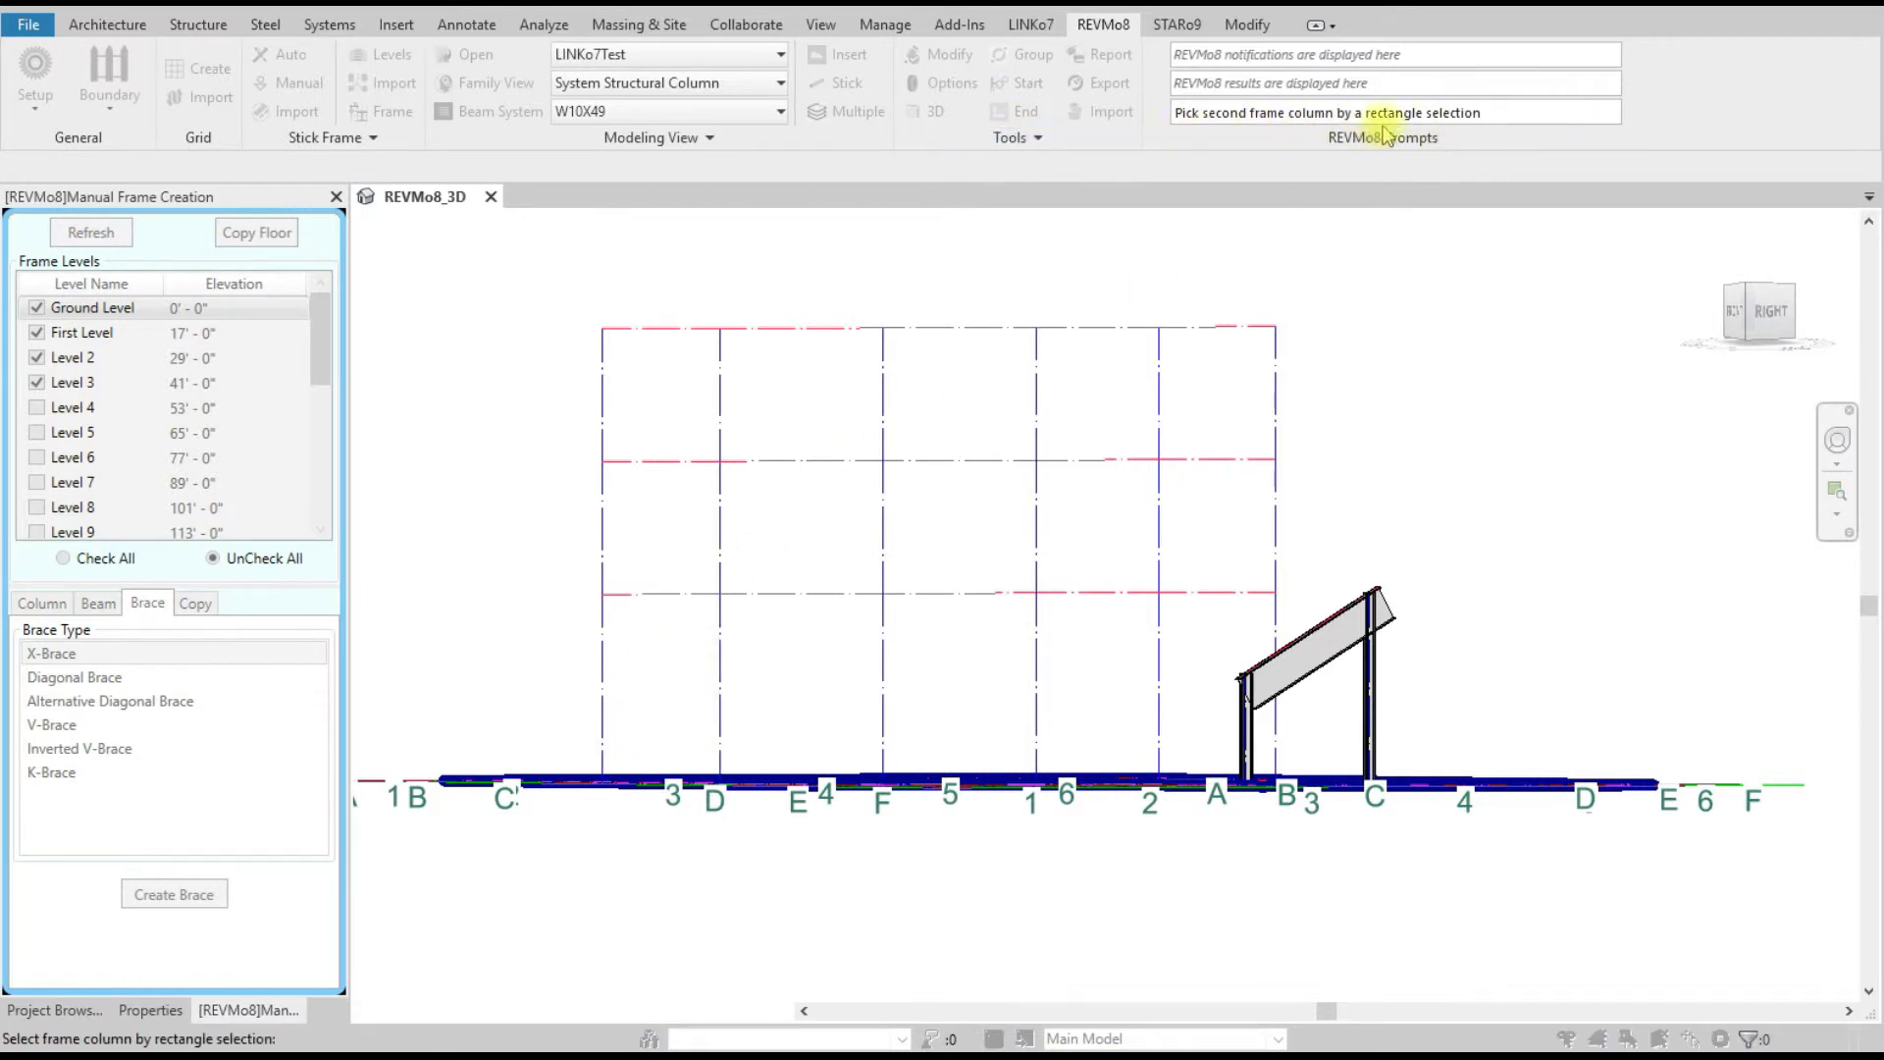
left_click(593, 684)
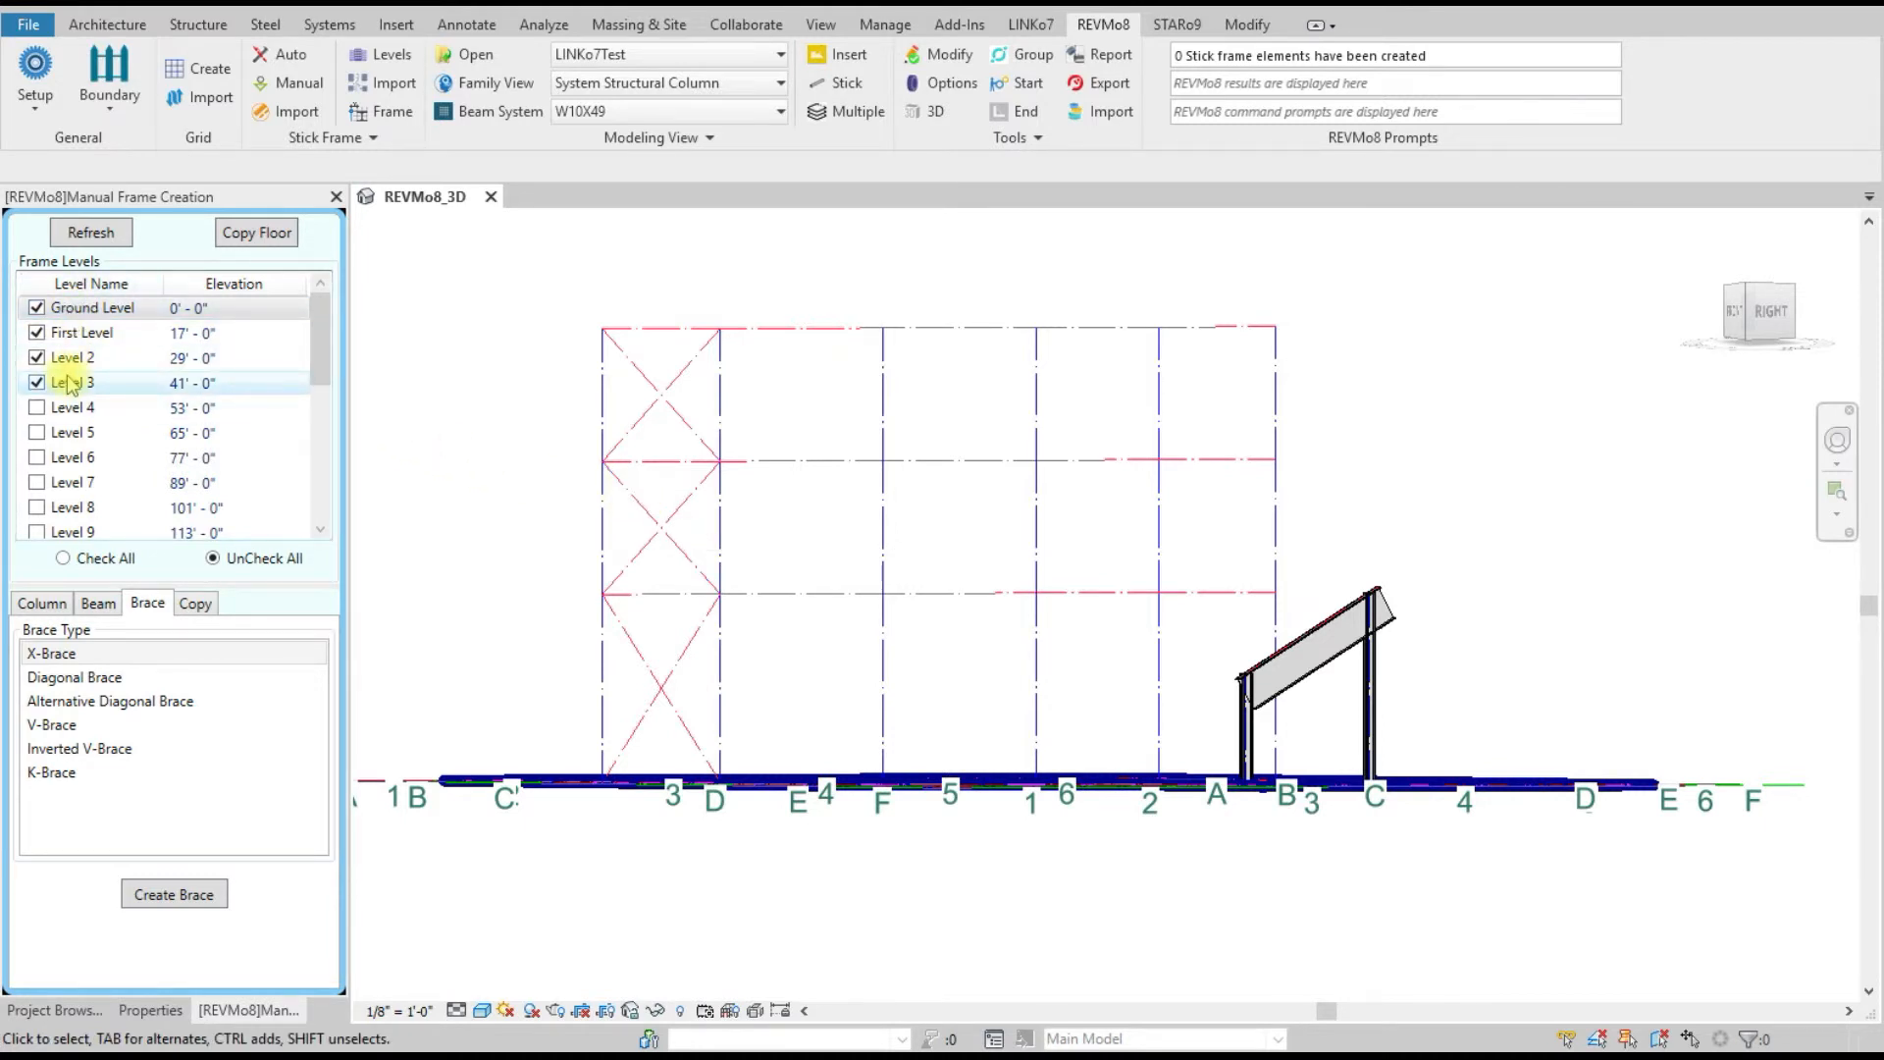
- Create Diagonal Brace stick bracing from column C-3 to column C-2, from Ground Level up to Level 3
left_click(86, 679)
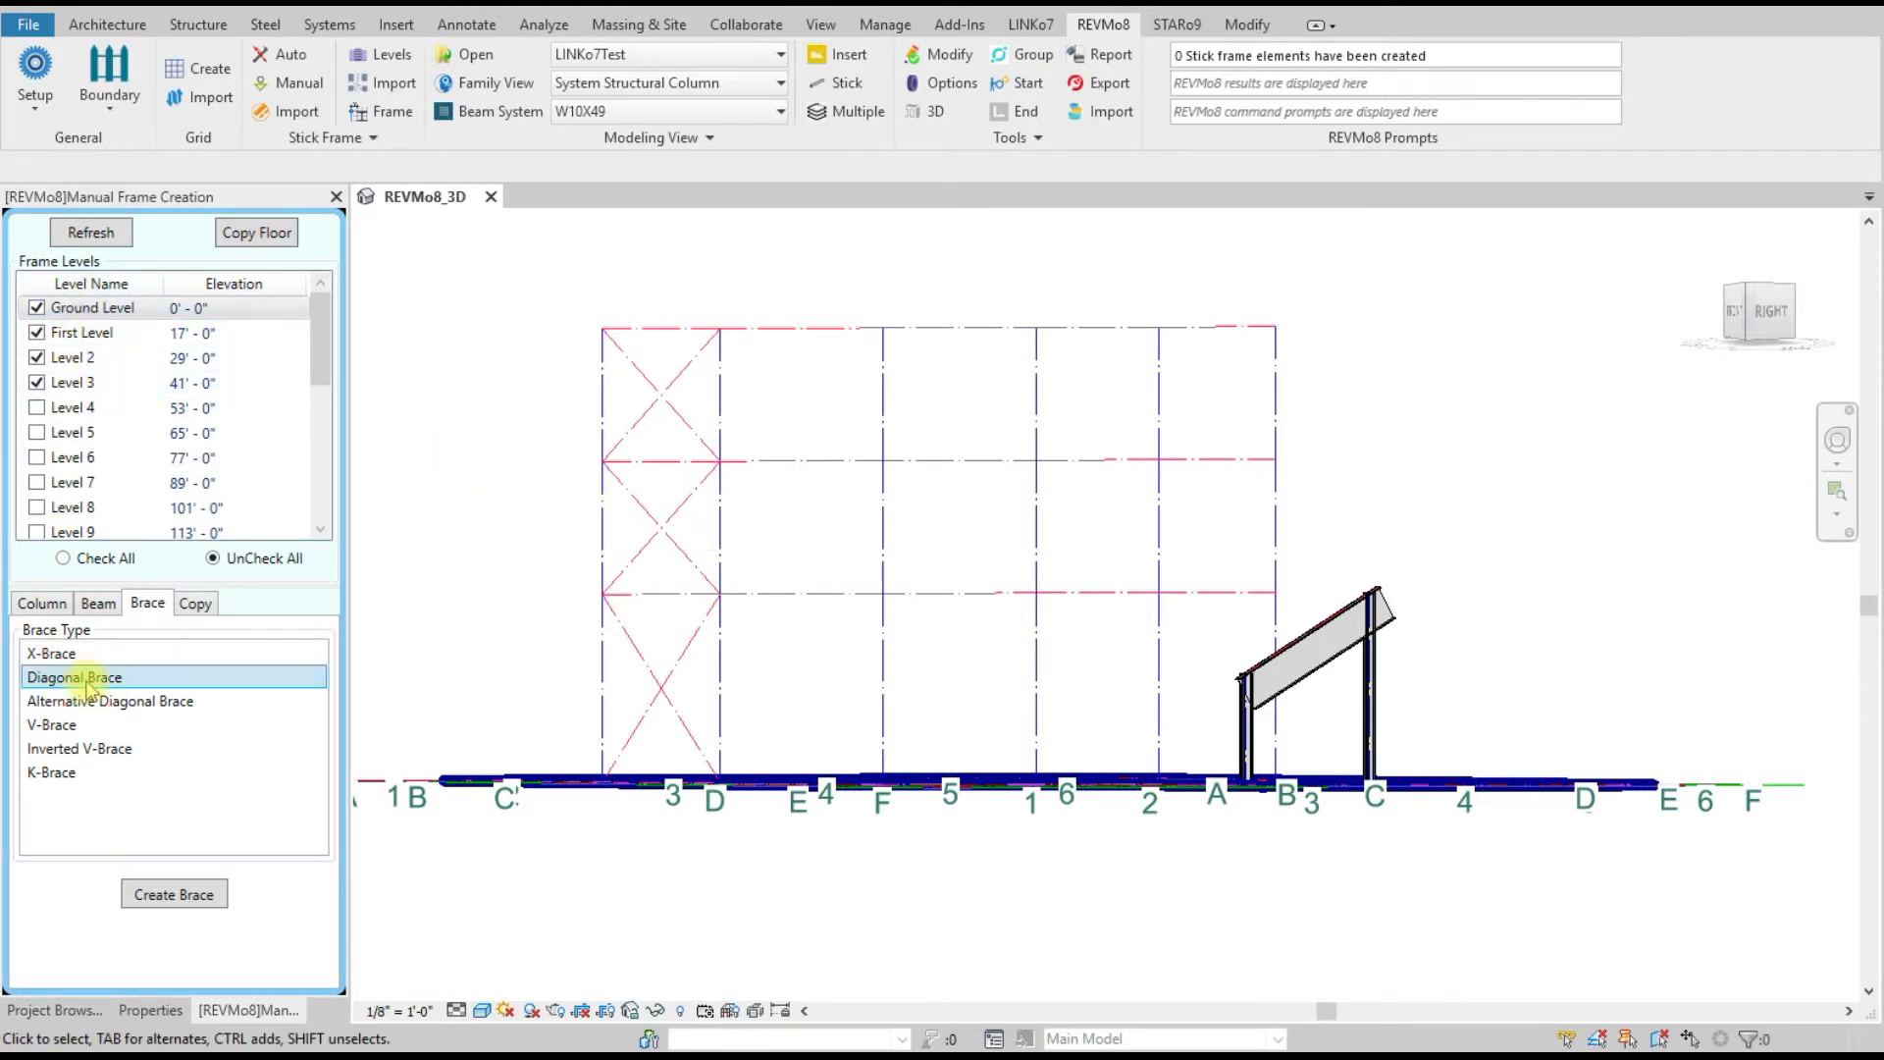
left_click(183, 893)
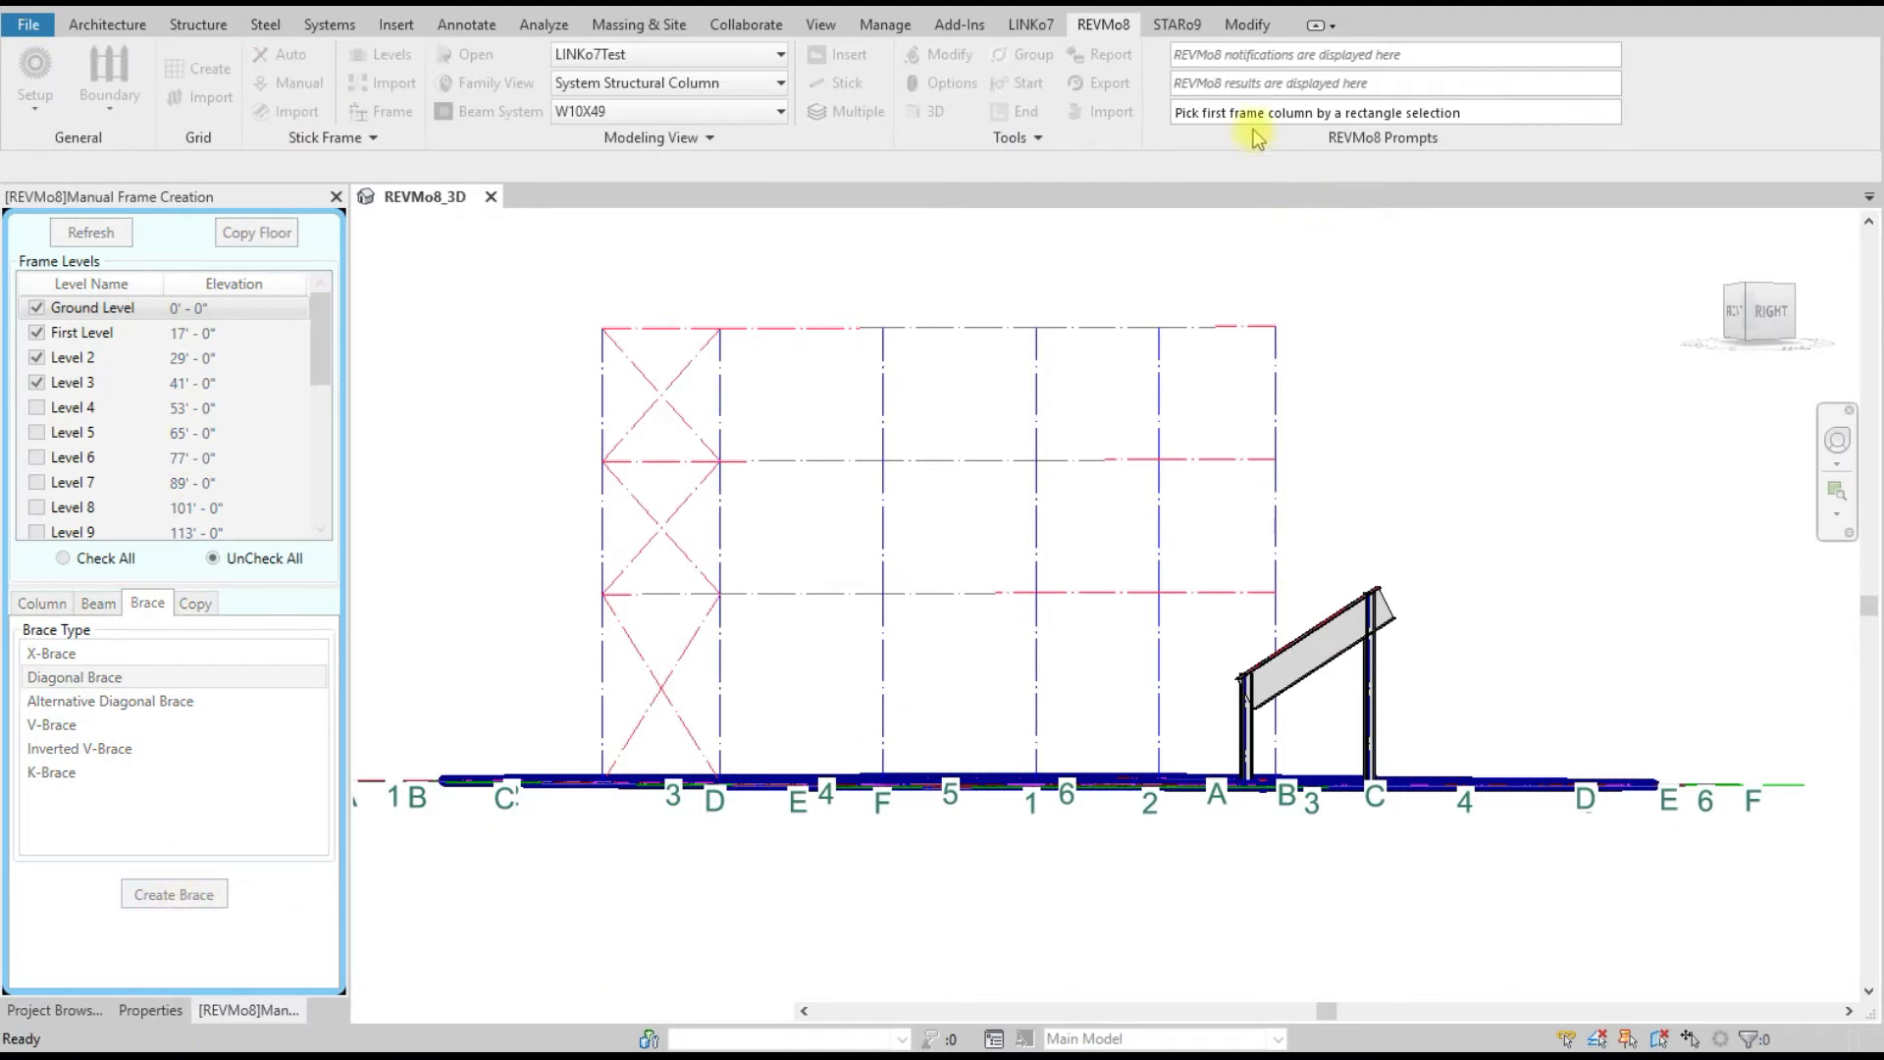
left_click_drag(891, 692, 877, 675)
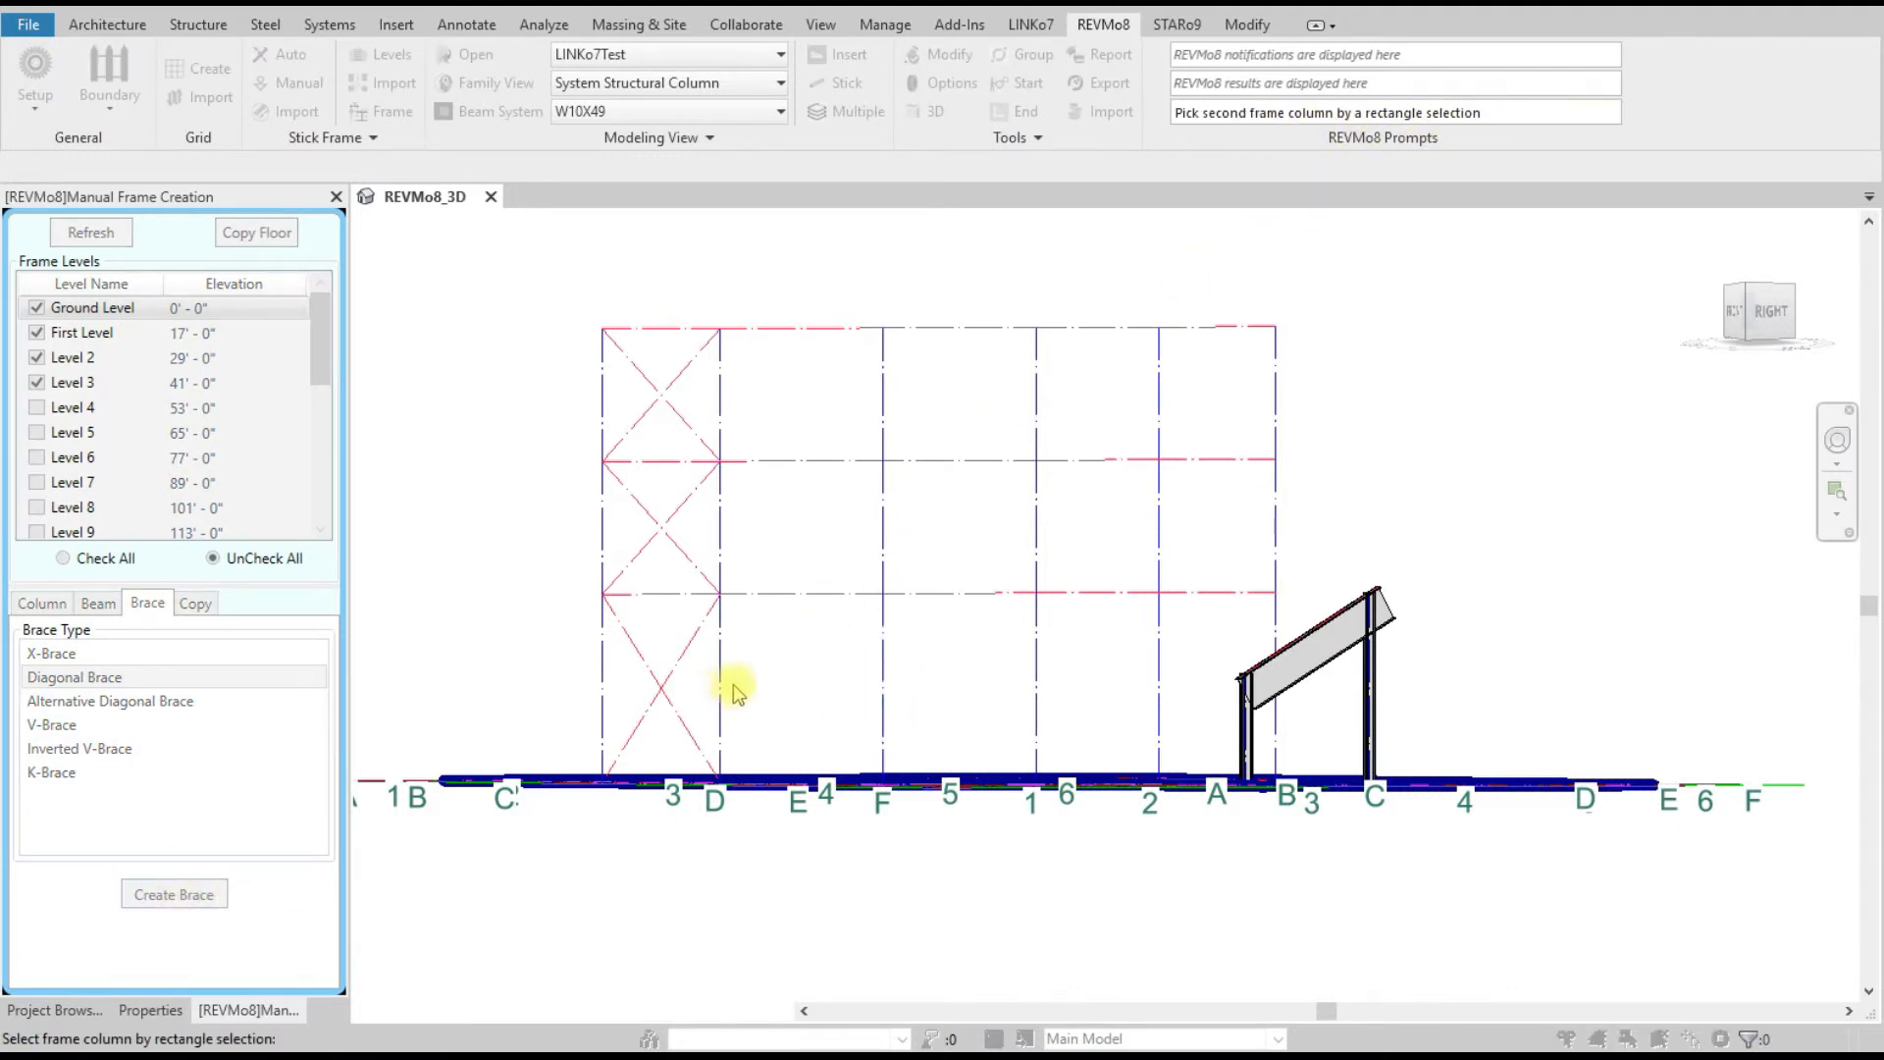
left_click_drag(725, 673, 712, 682)
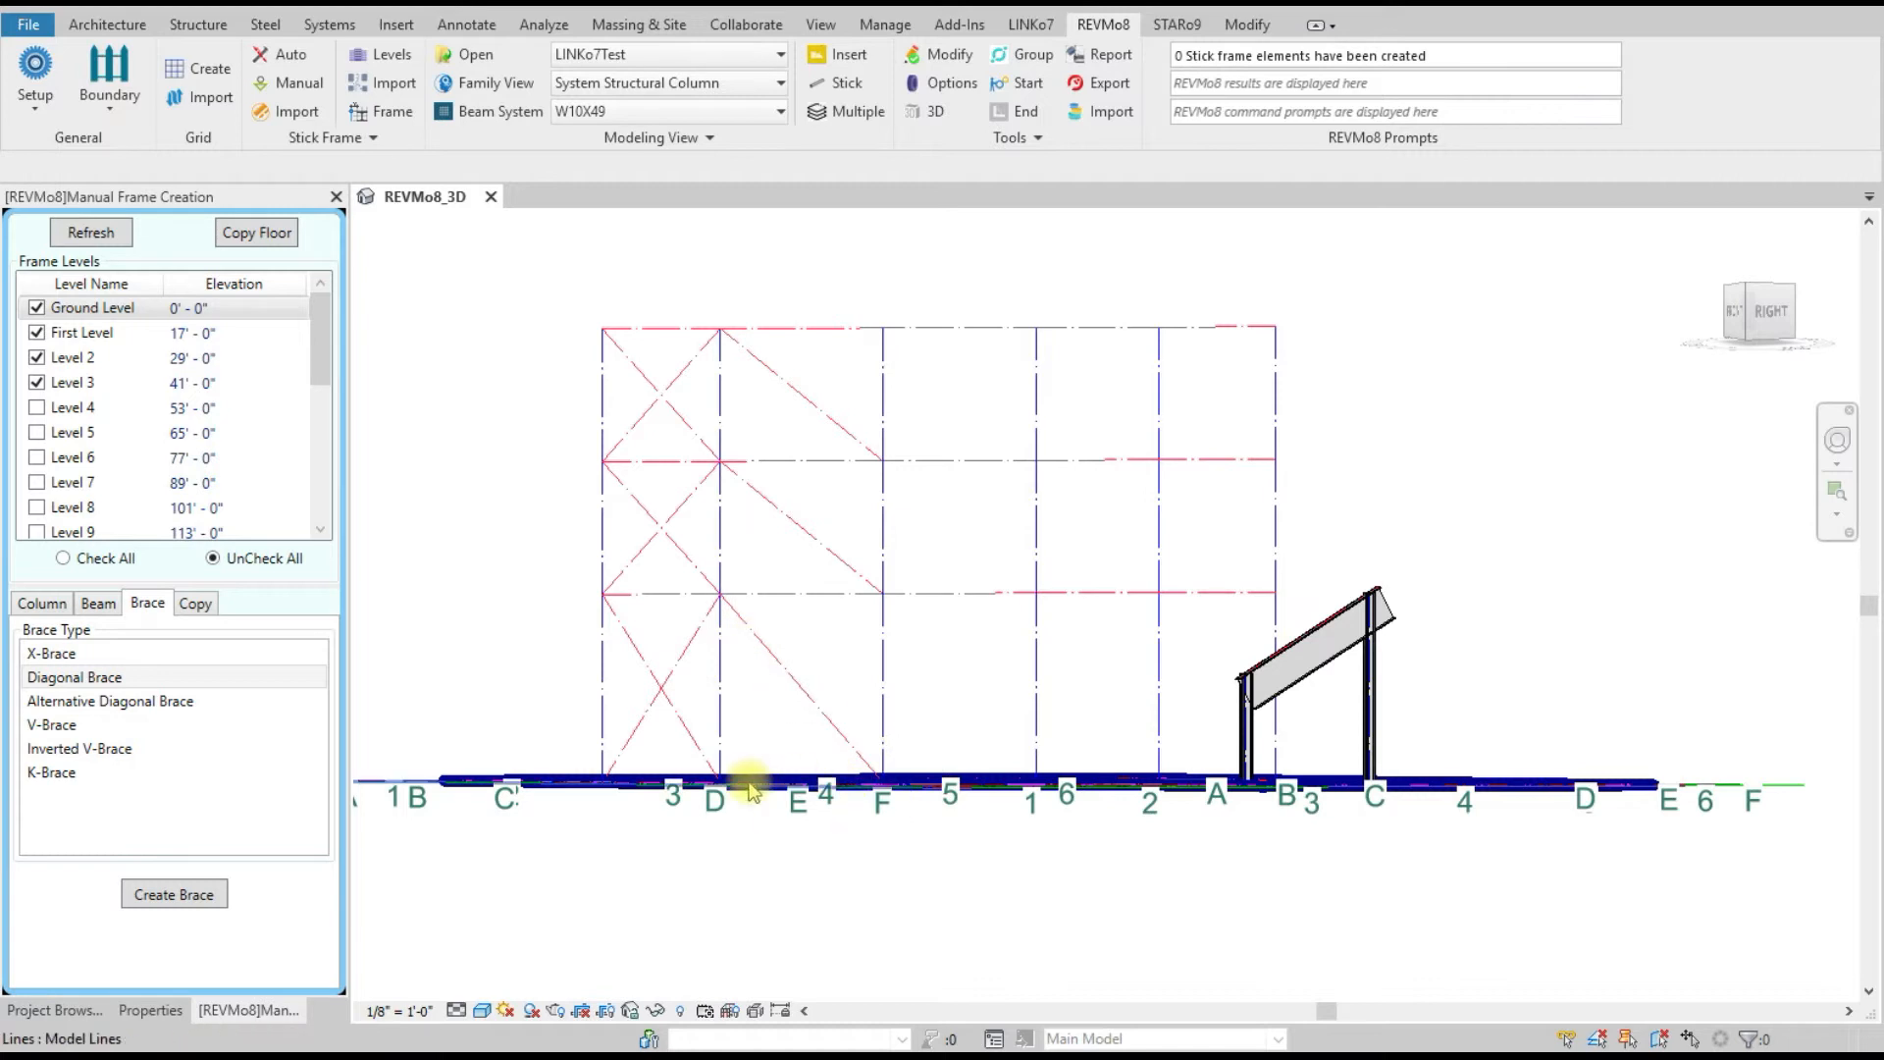
- Create Alternative Diagonal Brace stick bracing from column C-3 to column C-4, from Ground Level up to Level 3
left_click(125, 702)
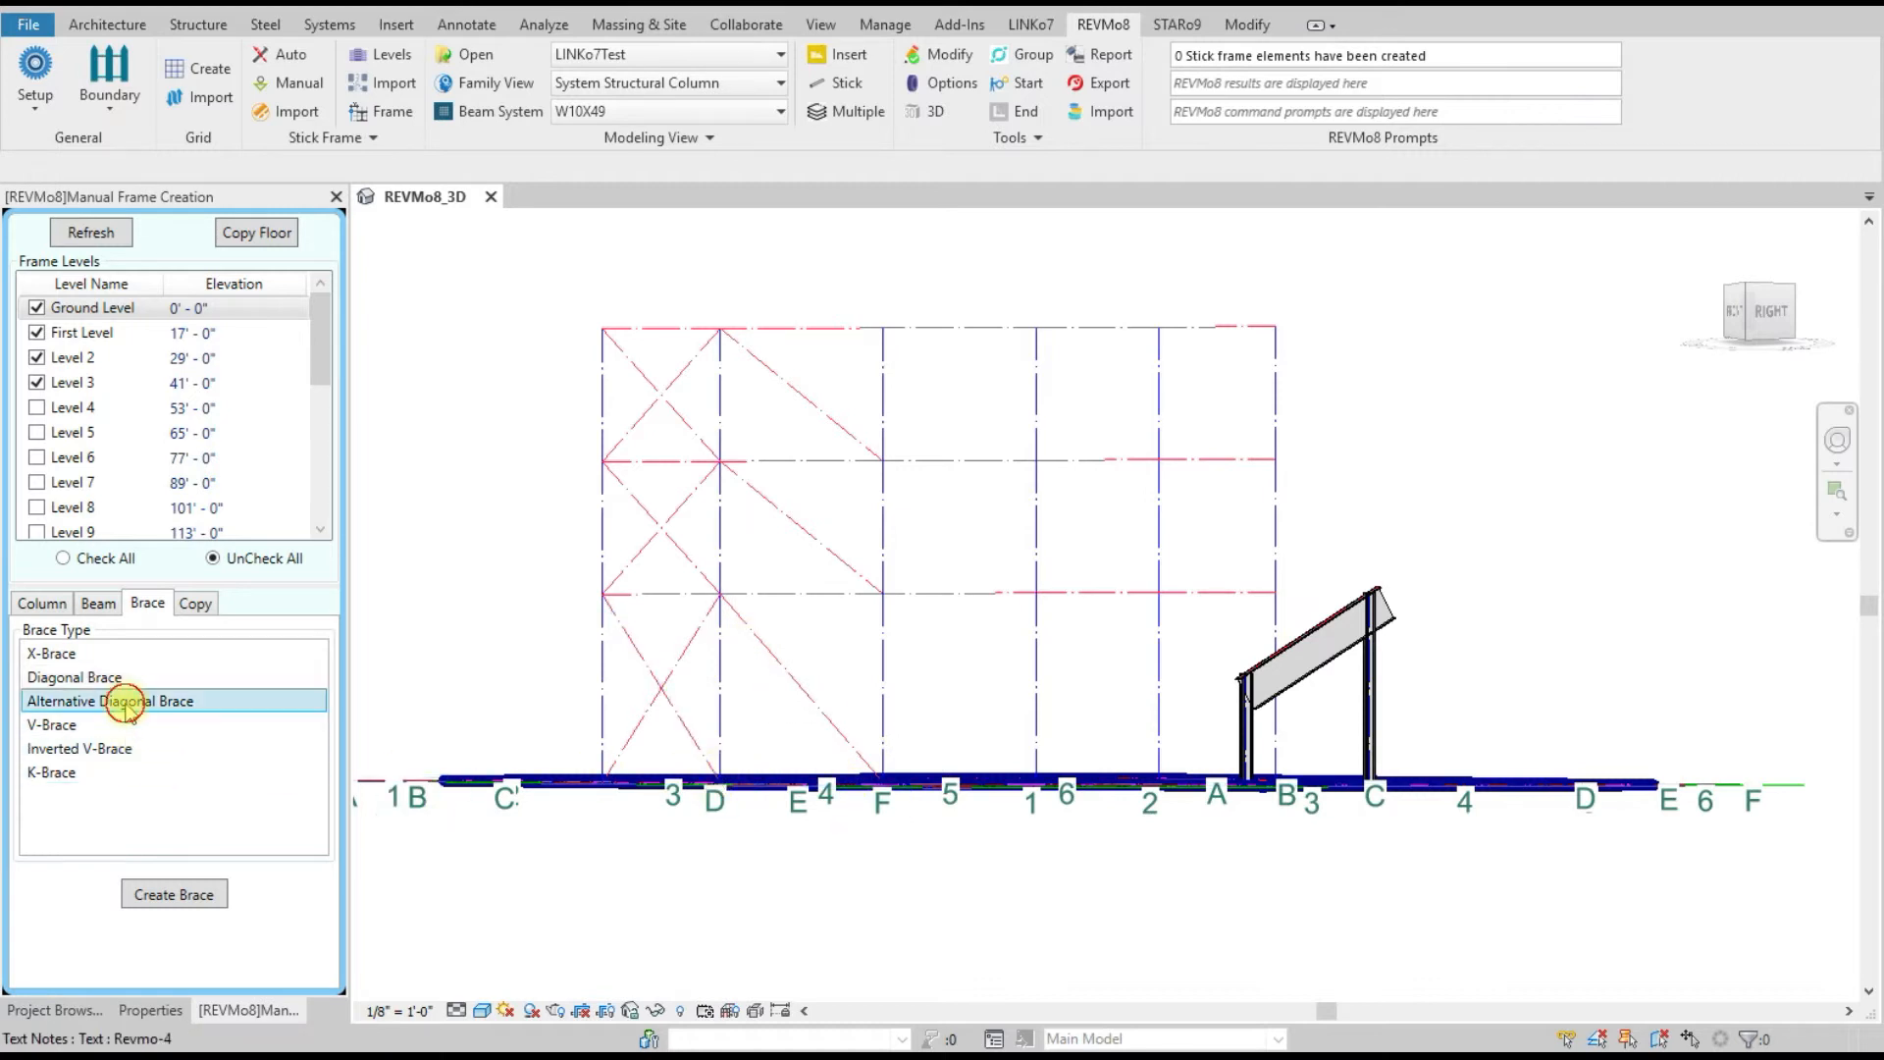
left_click(182, 889)
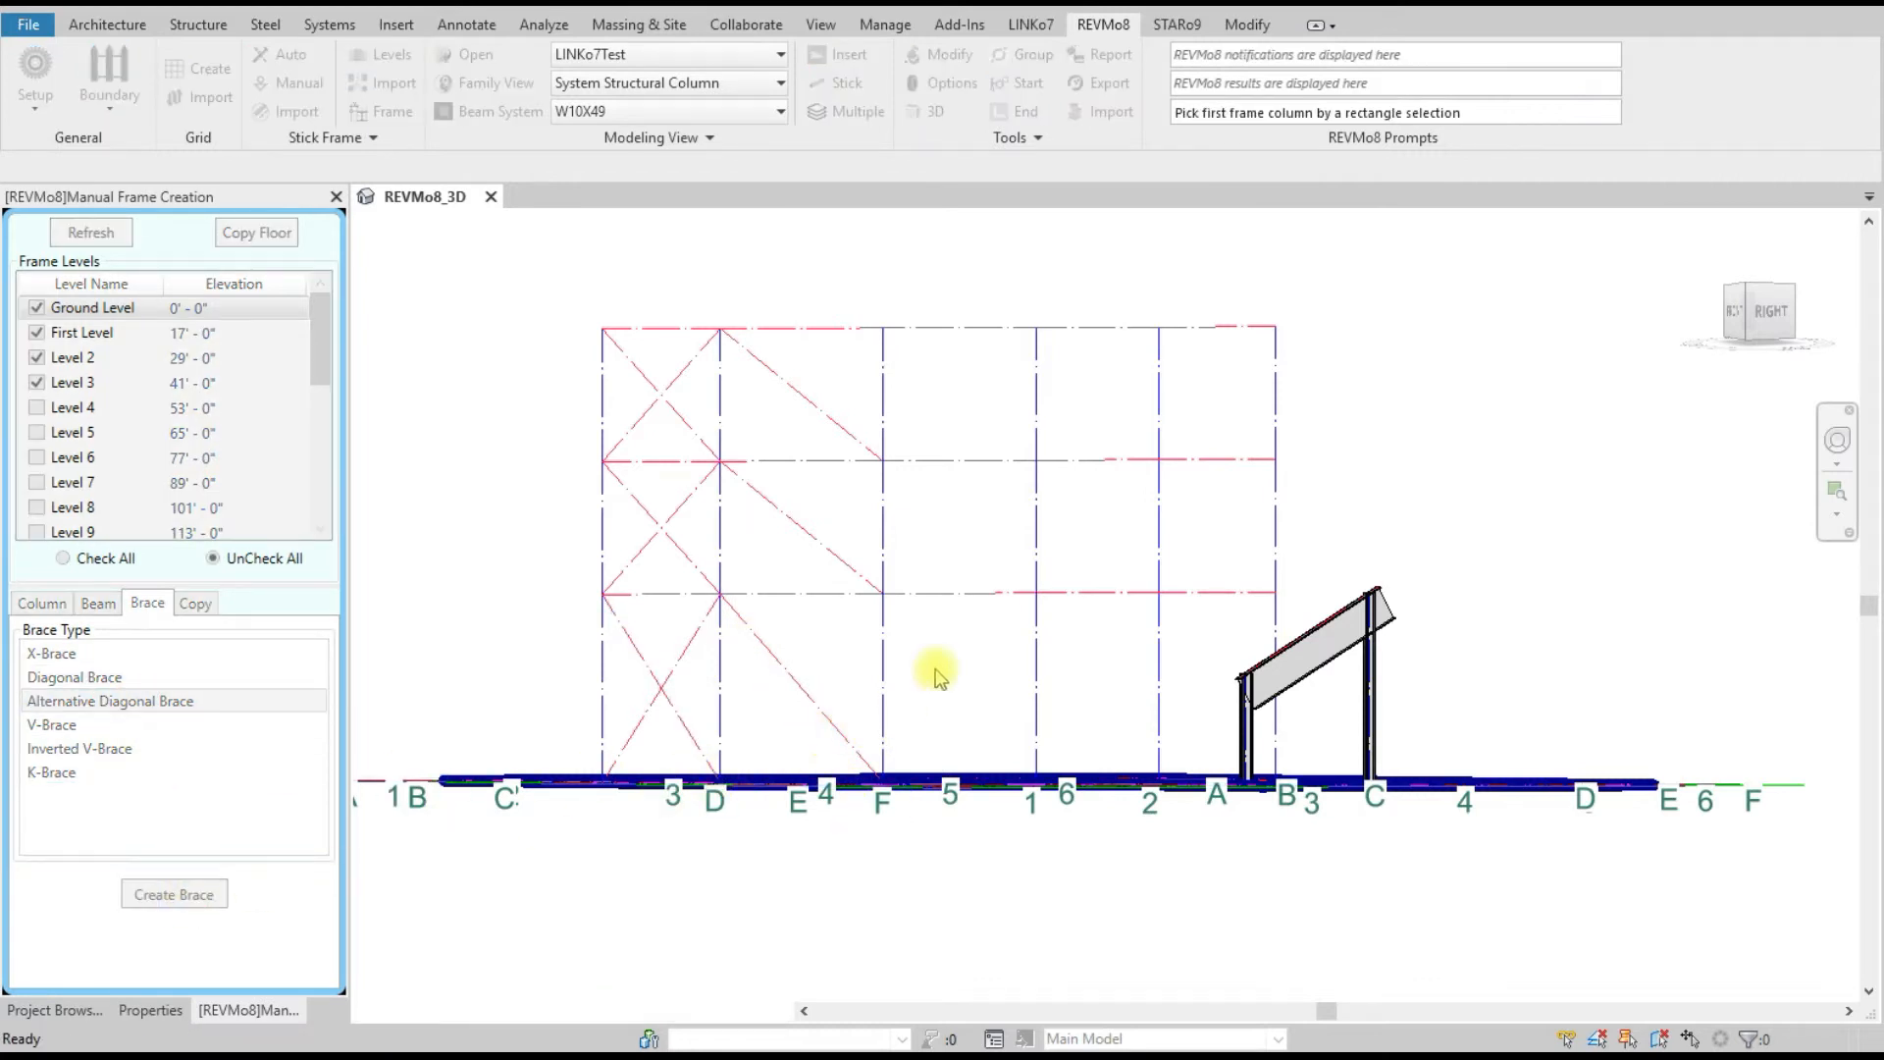
left_click_drag(895, 677, 863, 668)
left_click_drag(1046, 677, 1021, 667)
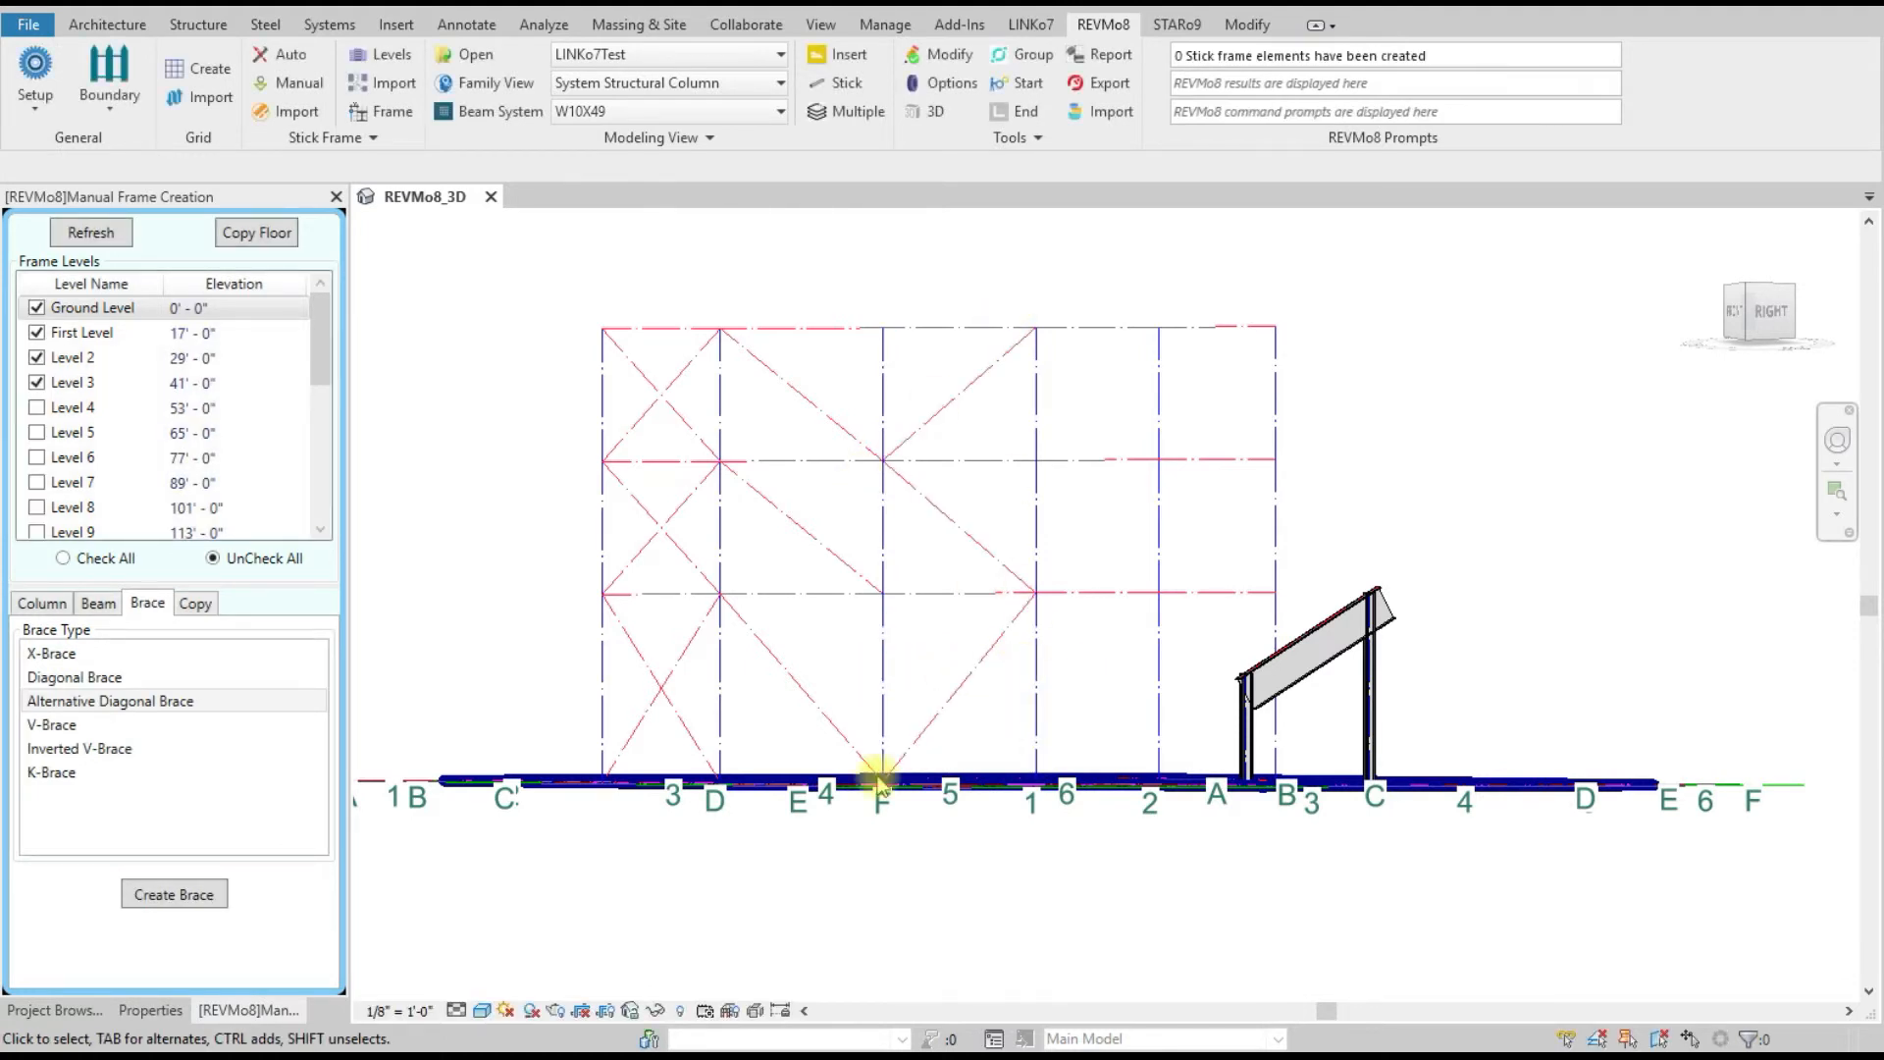
- Create V-Brace stick bracing between columns C-4 and C-5, from Ground Level up to Level 3
left_click(59, 722)
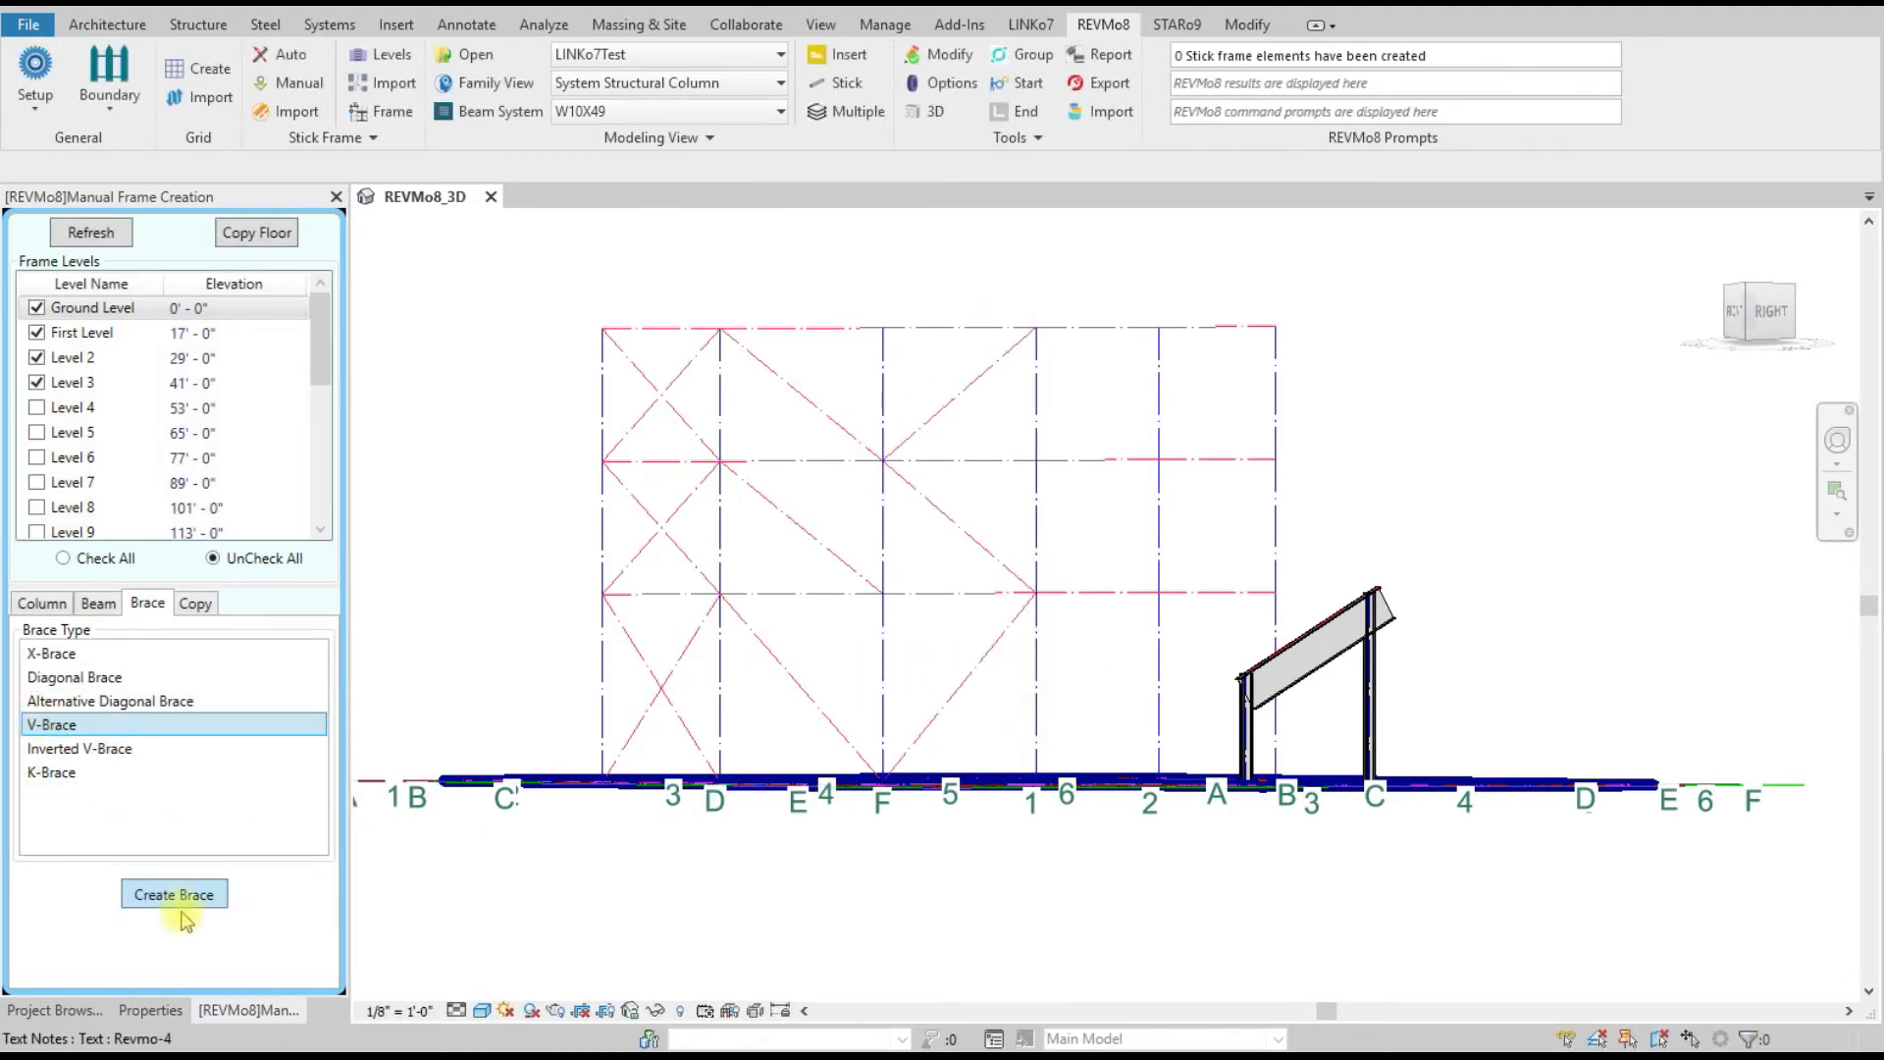
left_click(190, 901)
left_click_drag(1039, 707, 1031, 708)
left_click_drag(1147, 695, 1160, 685)
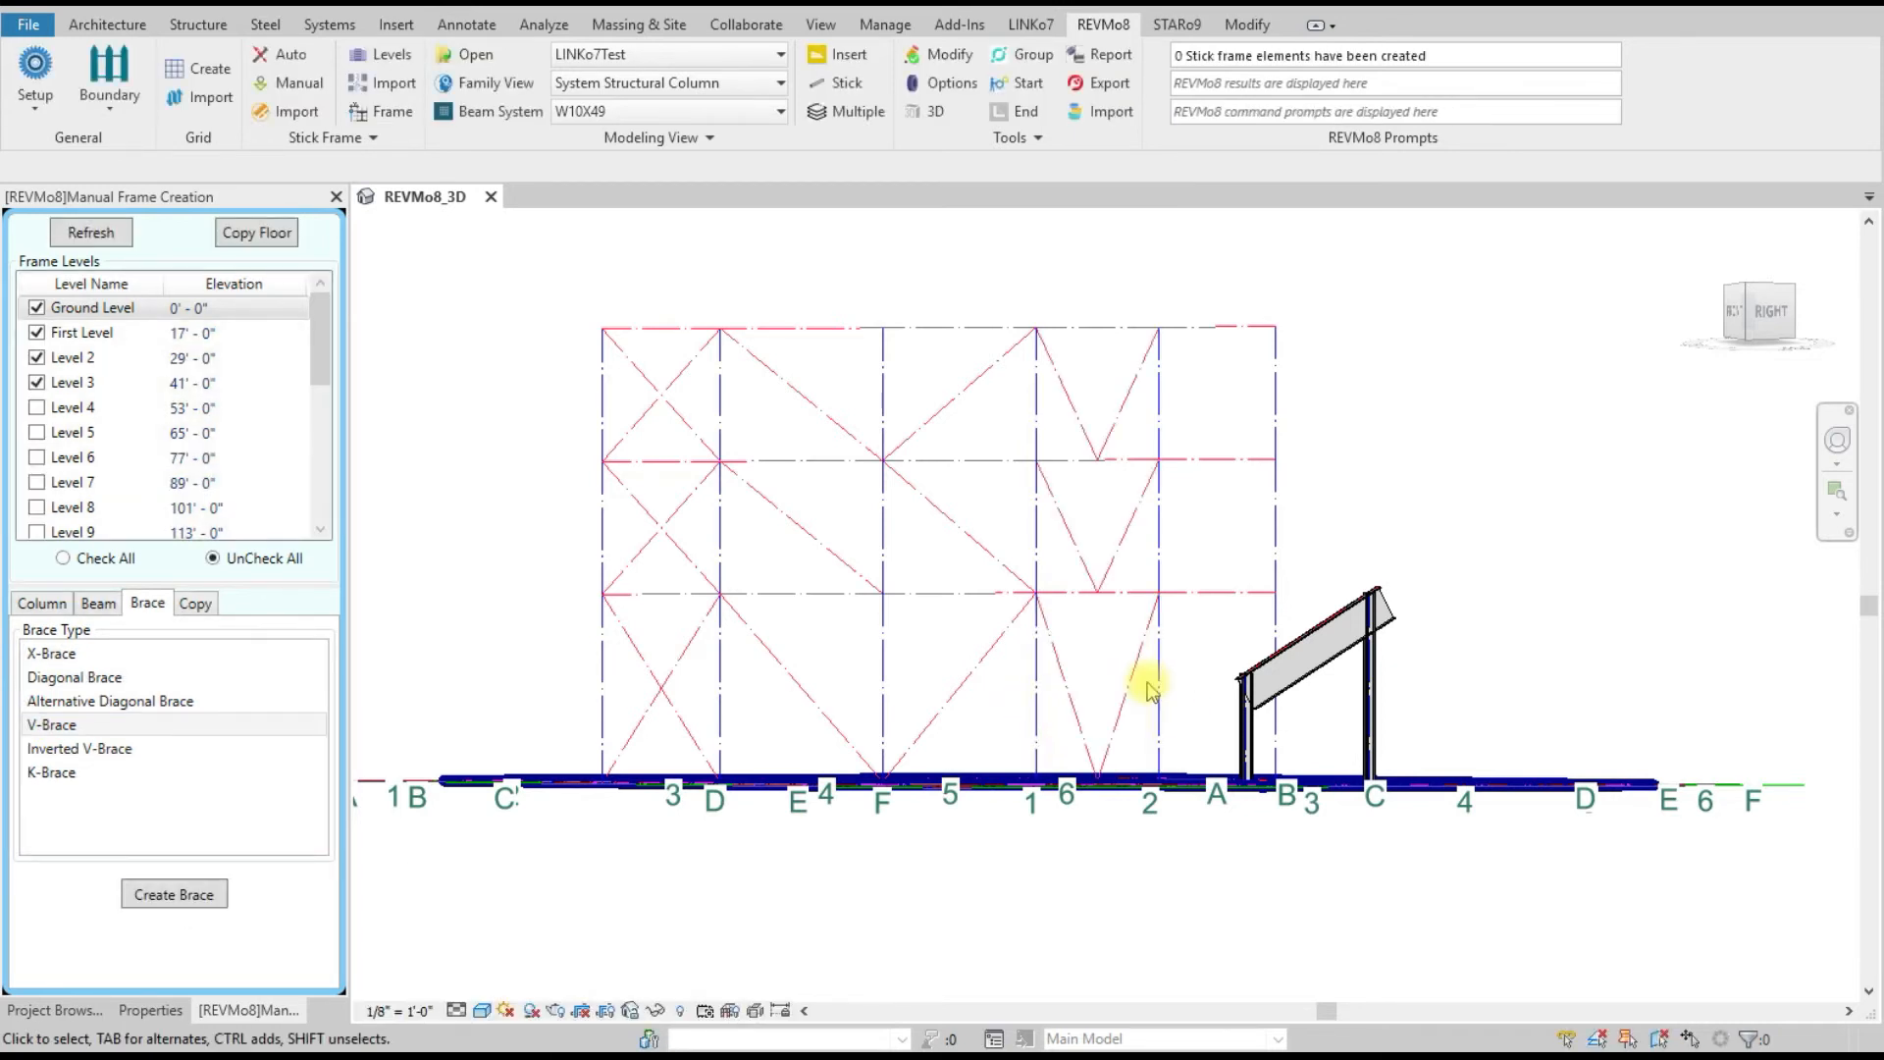
- Try Inverted V-Brace stick bracing between columns C-5 and C-6 from Ground Level up to Level 3, and undo it
left_click(80, 749)
left_click(182, 894)
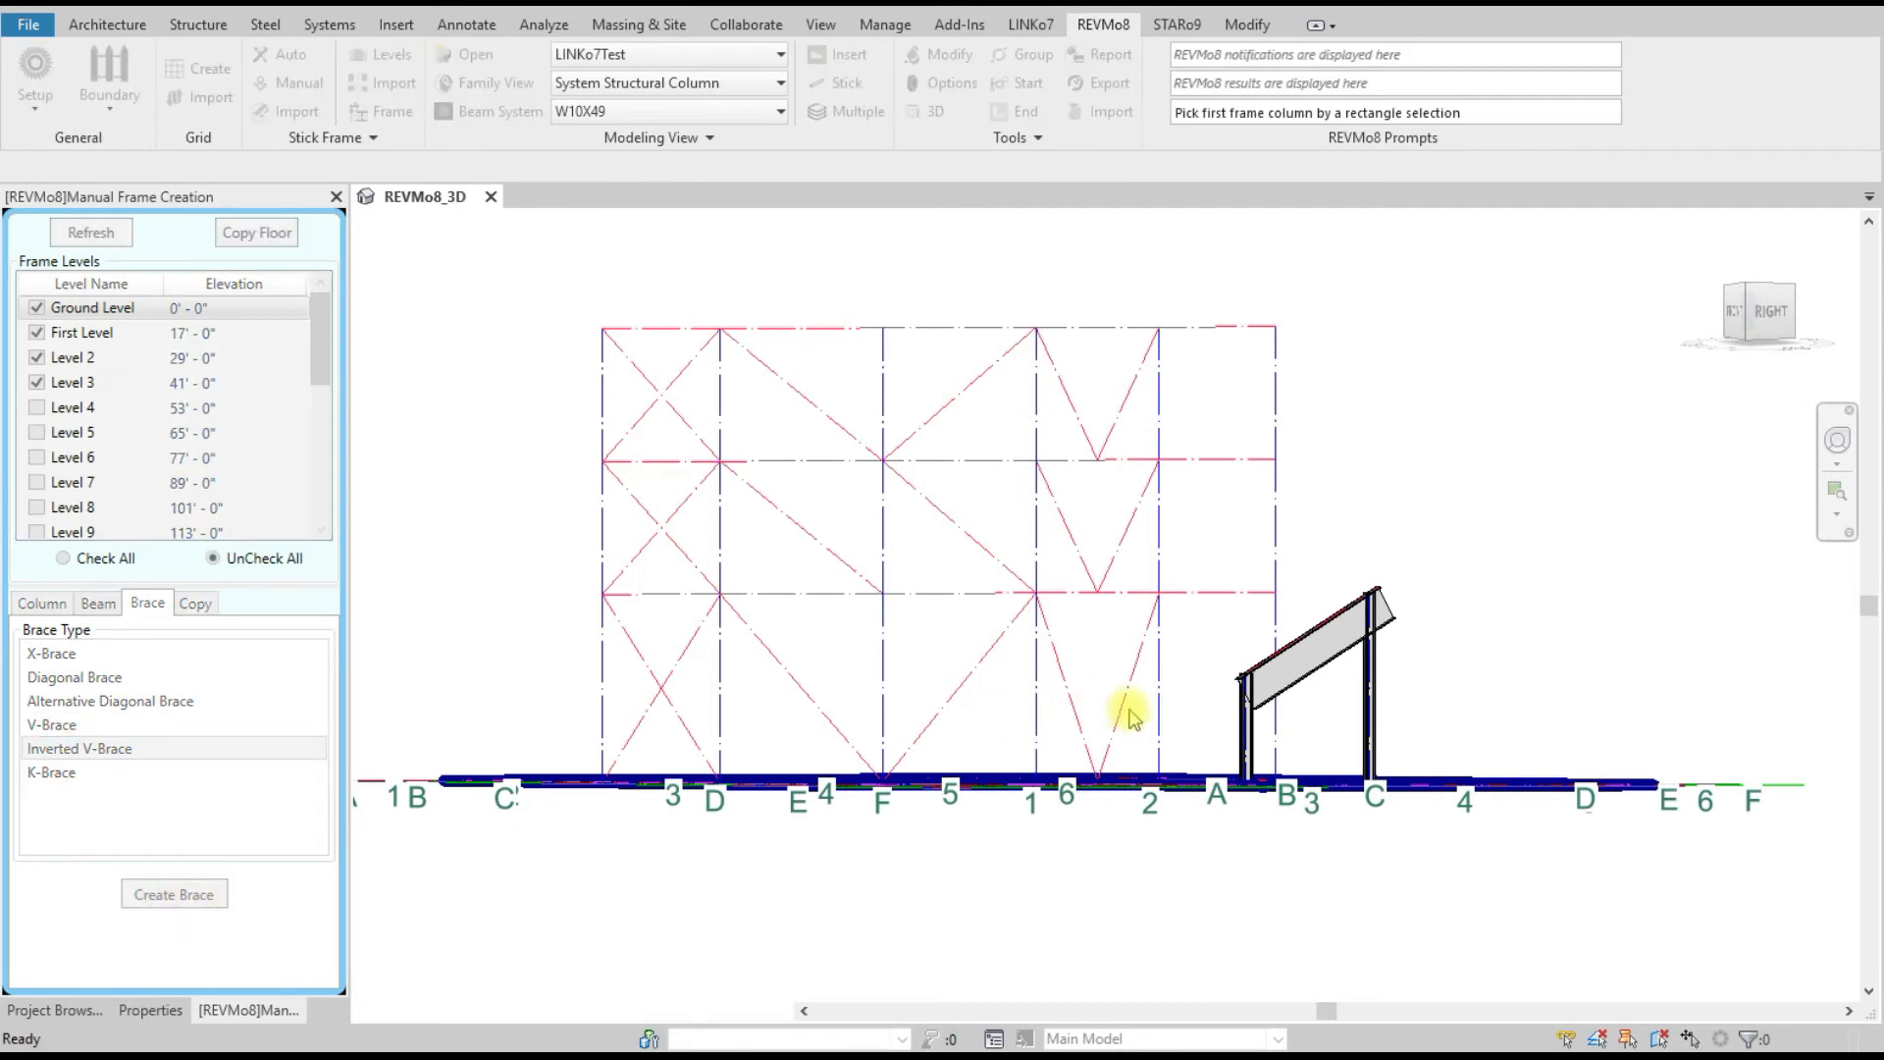
left_click_drag(1183, 706, 1144, 699)
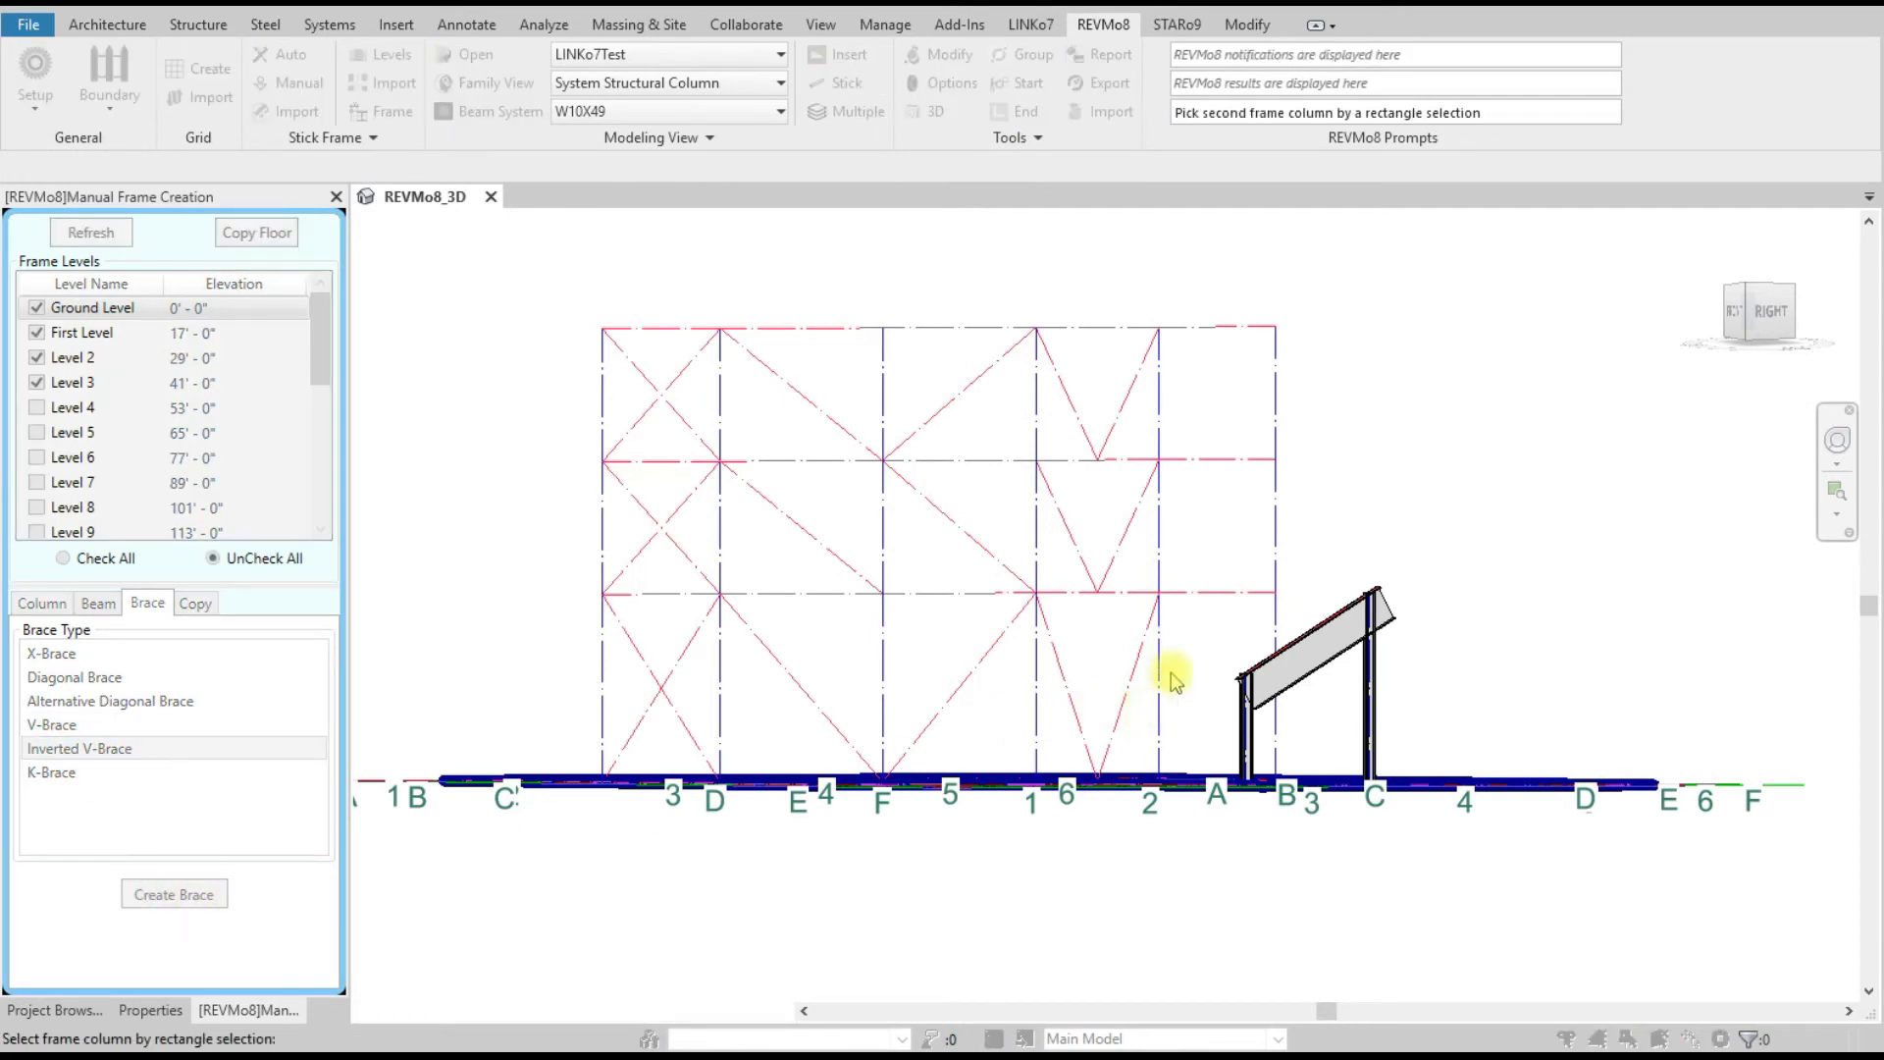
left_click_drag(1272, 620, 1261, 633)
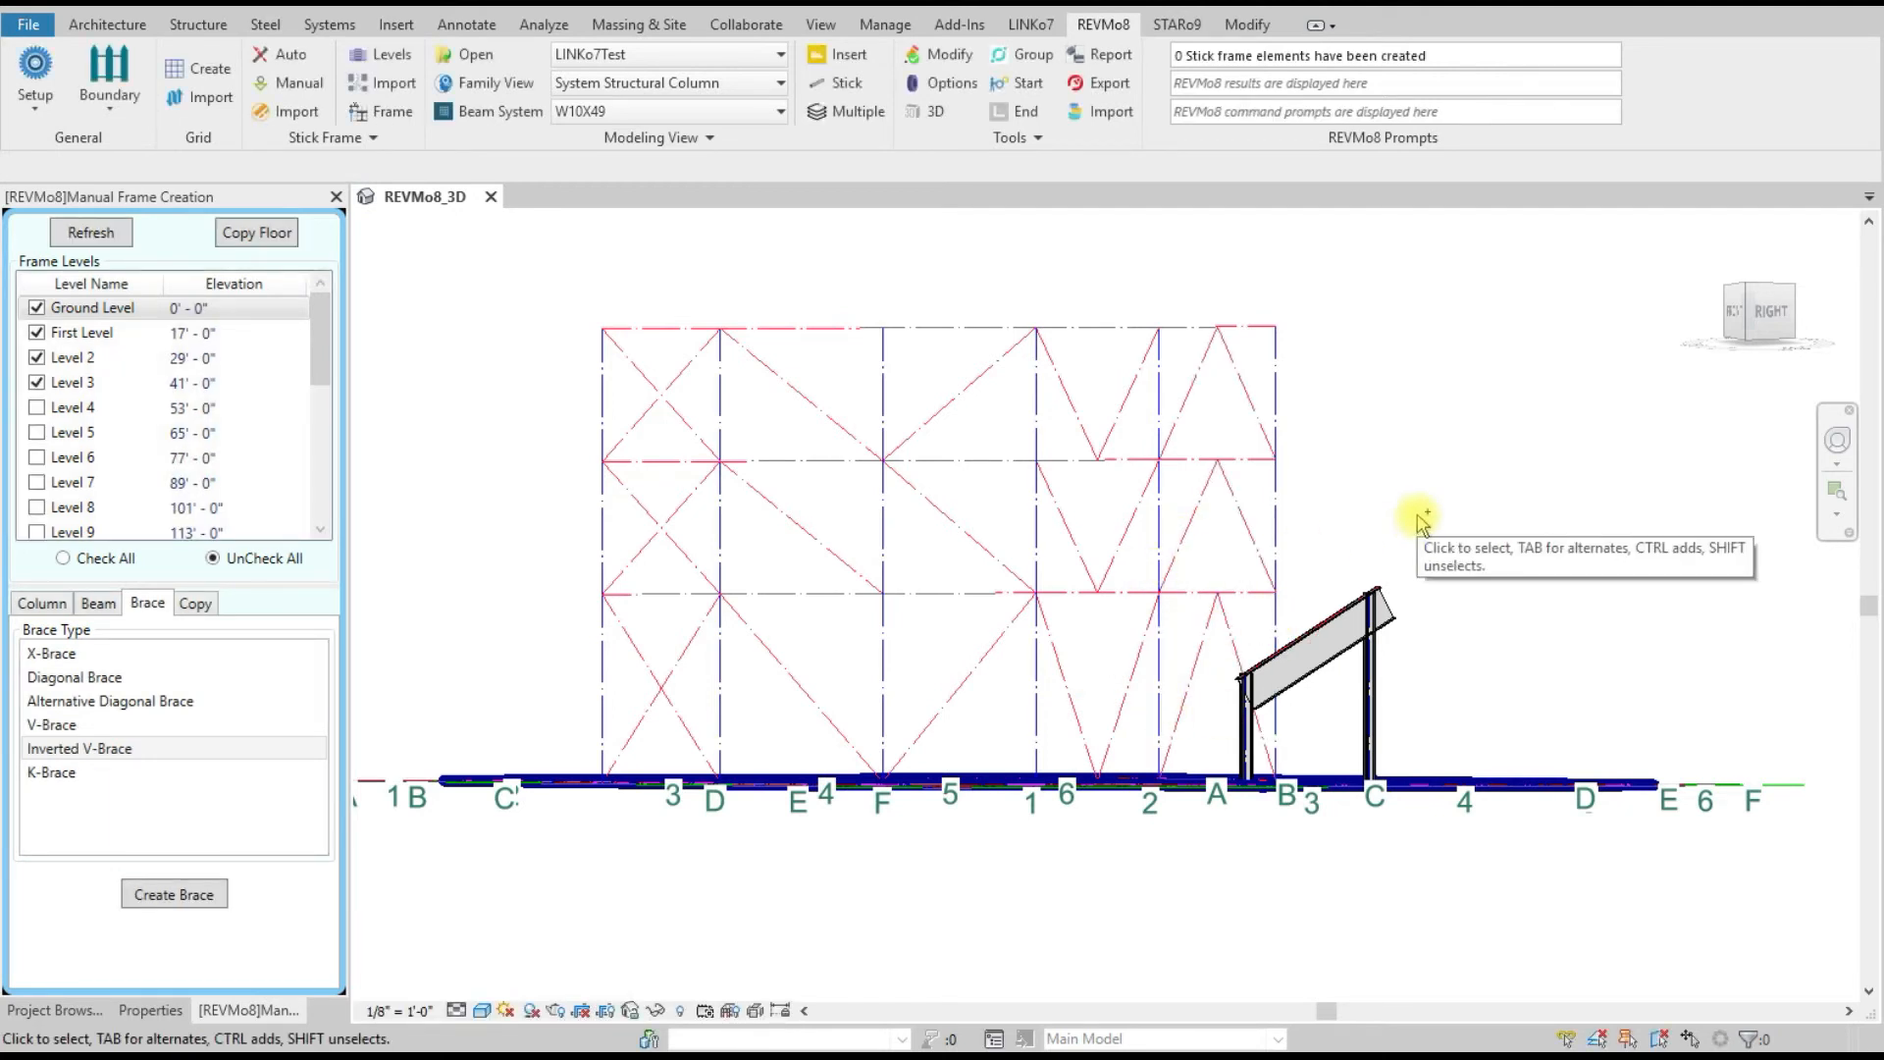
key("ctrl+z")
- Create K-Brace stick bracing from column C-6 to column C-5, from Ground Level up to Level 3
left_click(44, 771)
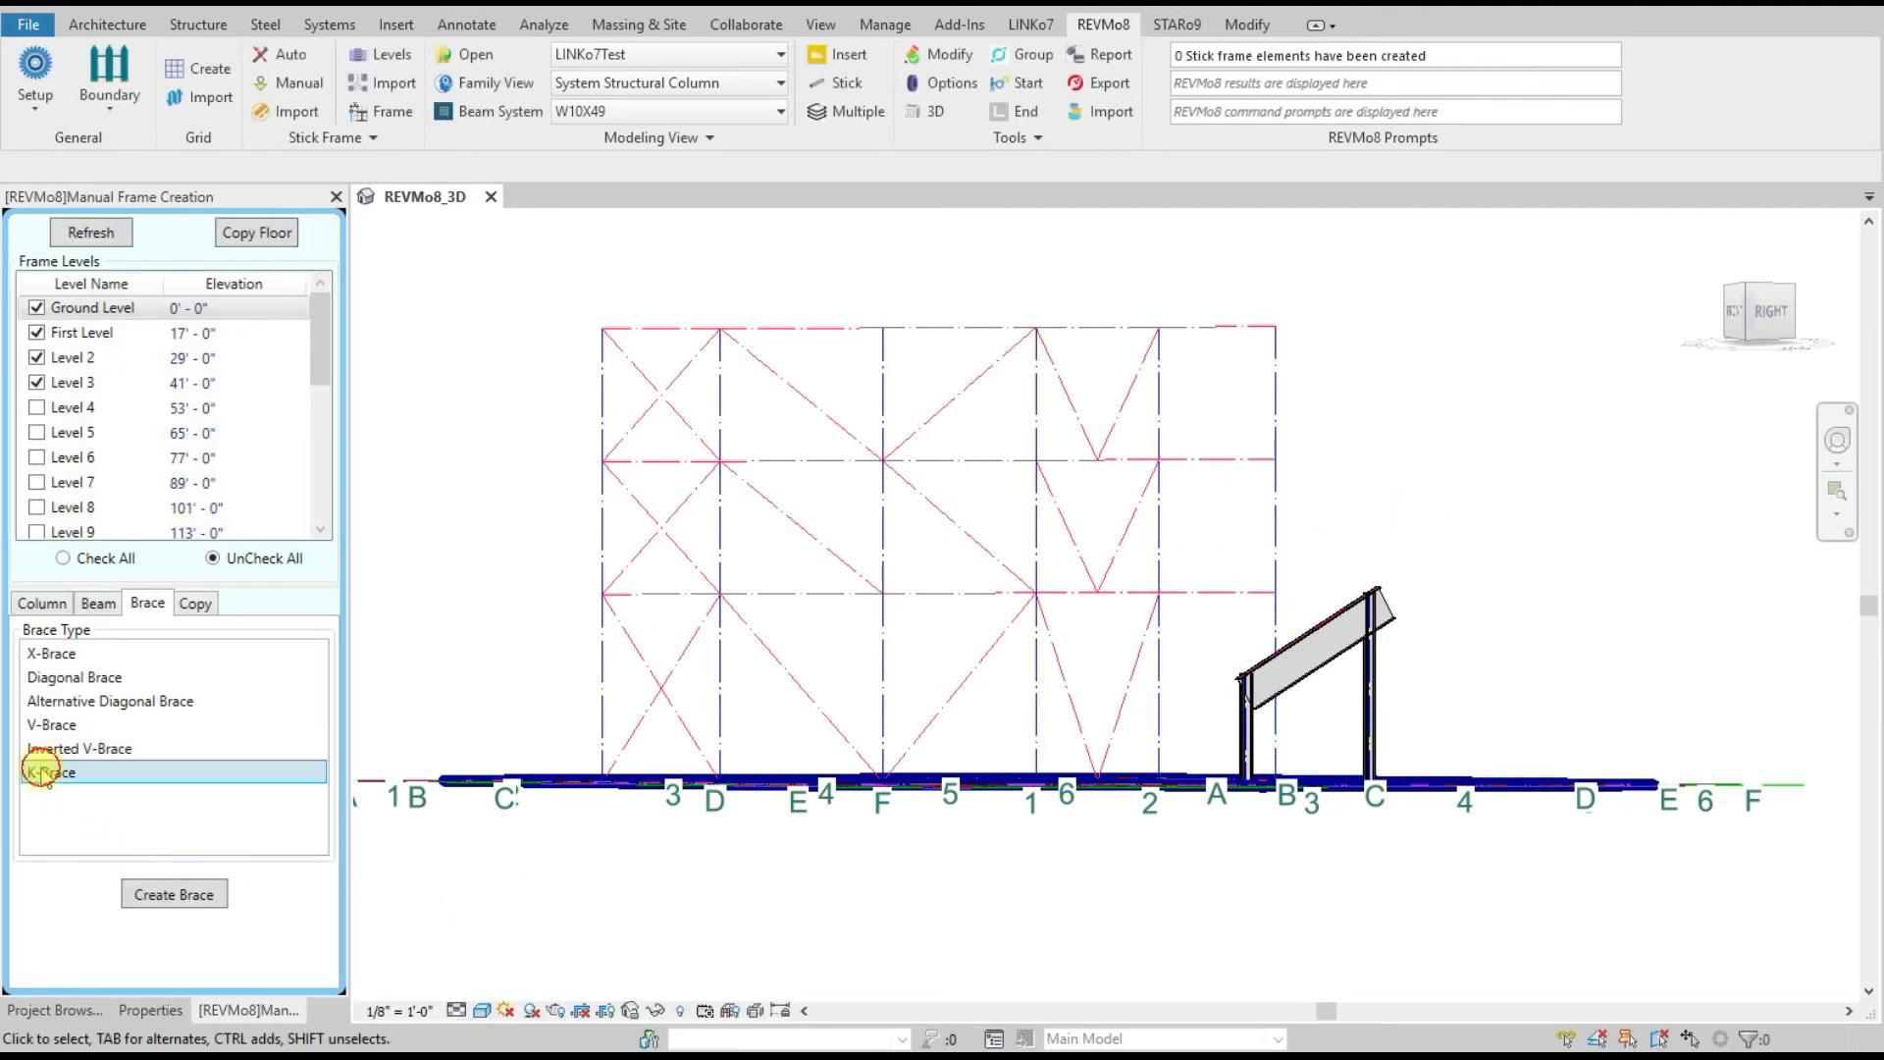
left_click(148, 896)
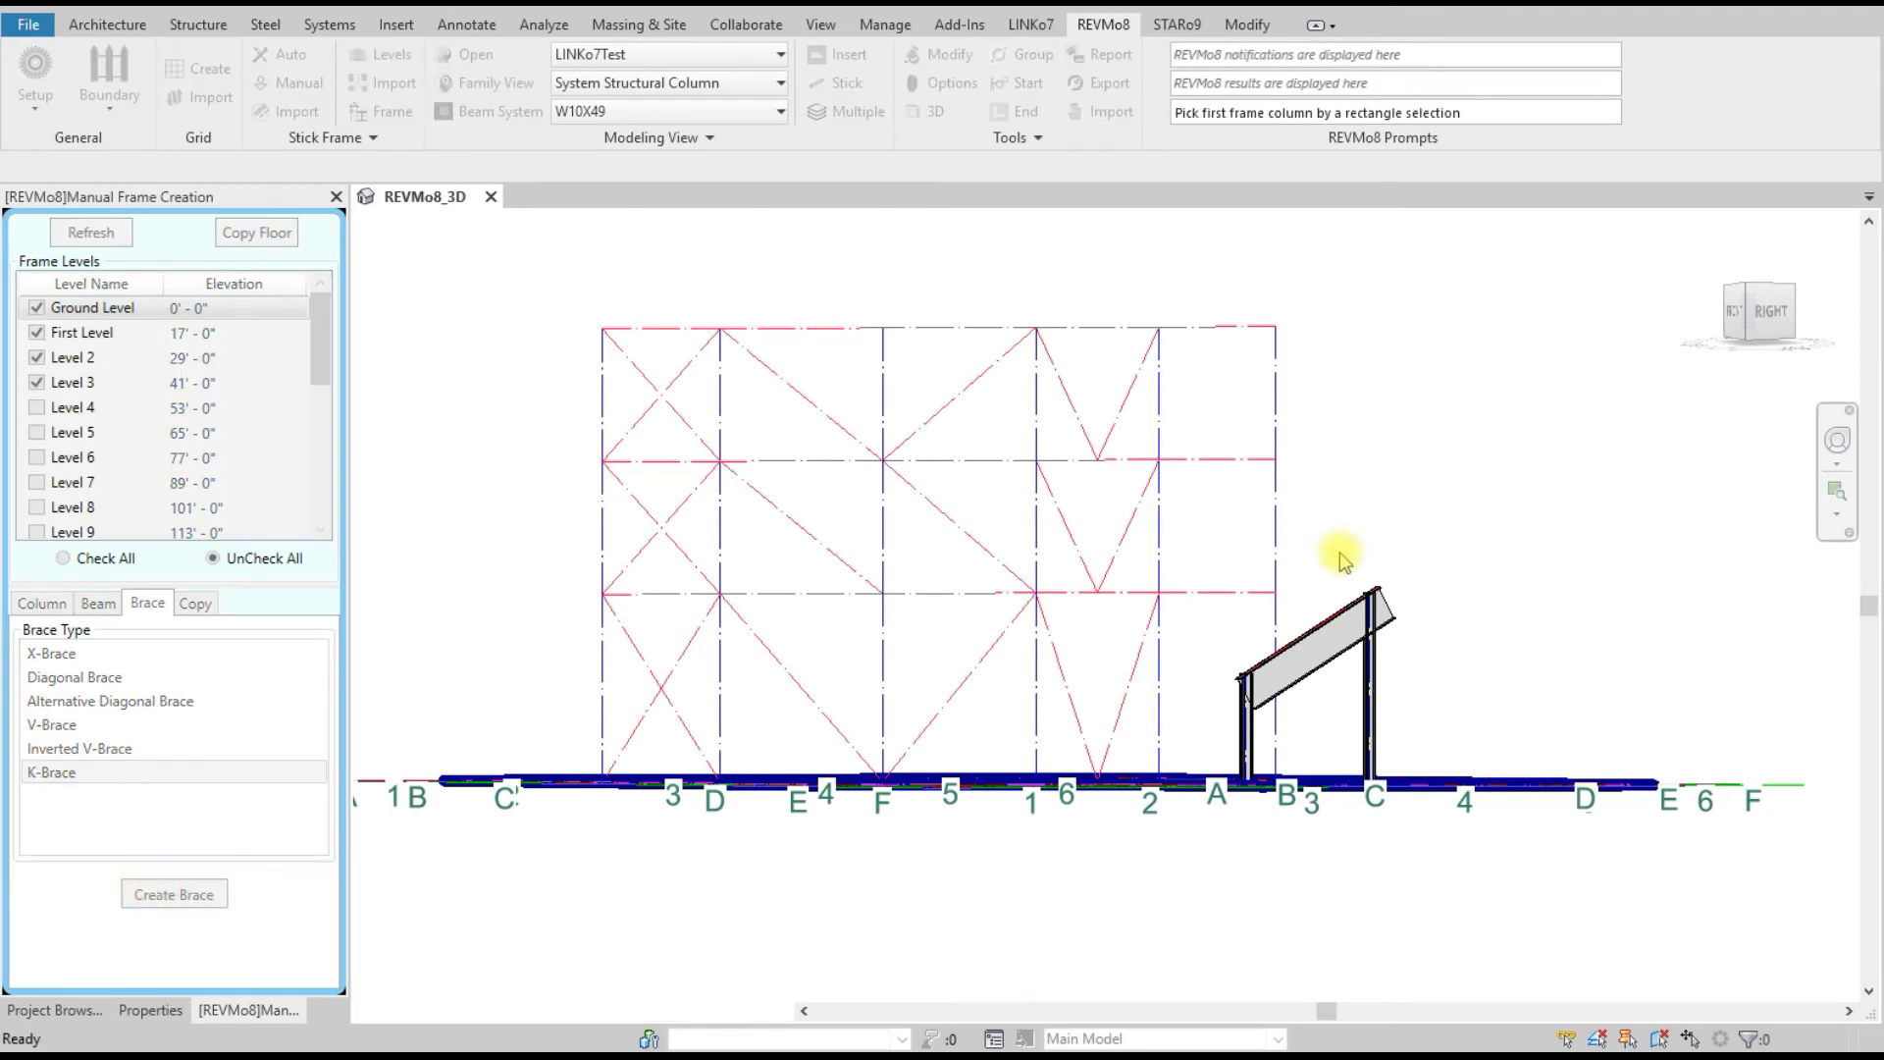
left_click_drag(1283, 617, 1265, 629)
left_click_drag(1174, 675, 1149, 675)
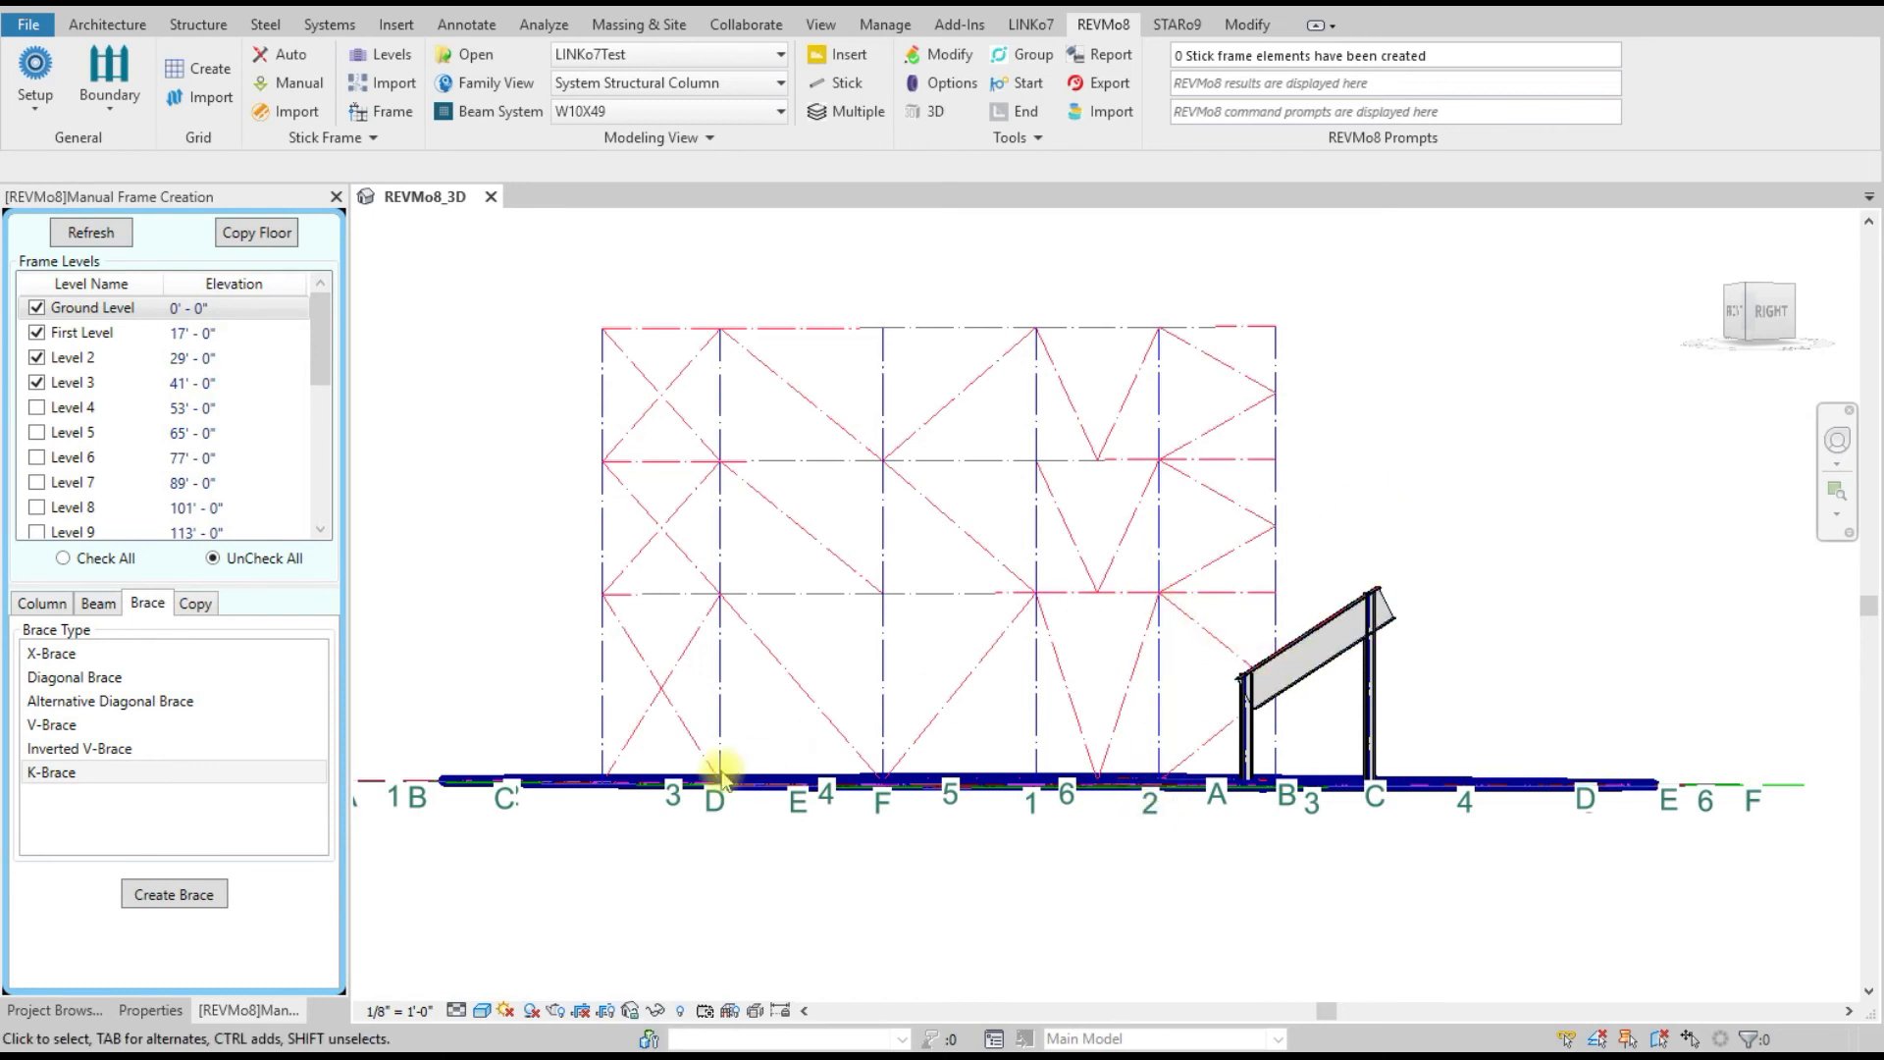
- Open the copy options for the manual stick frame
left_click(196, 606)
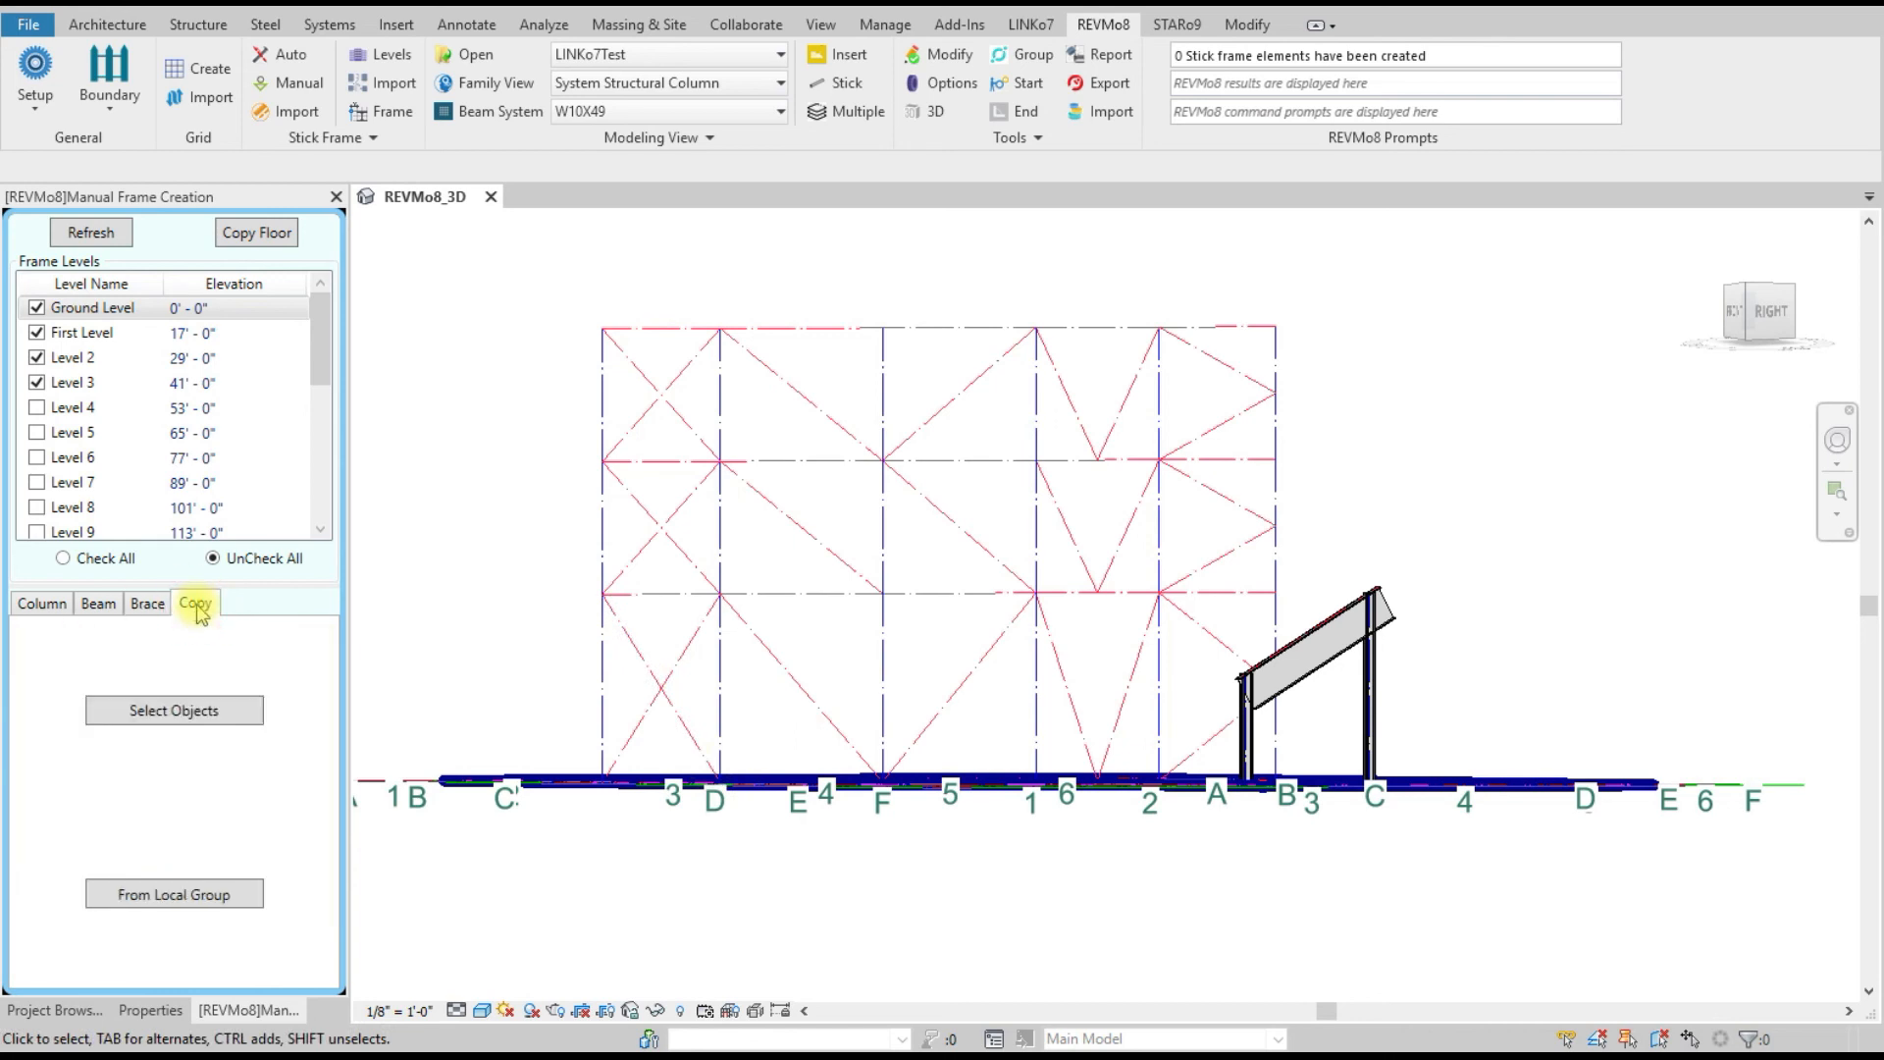